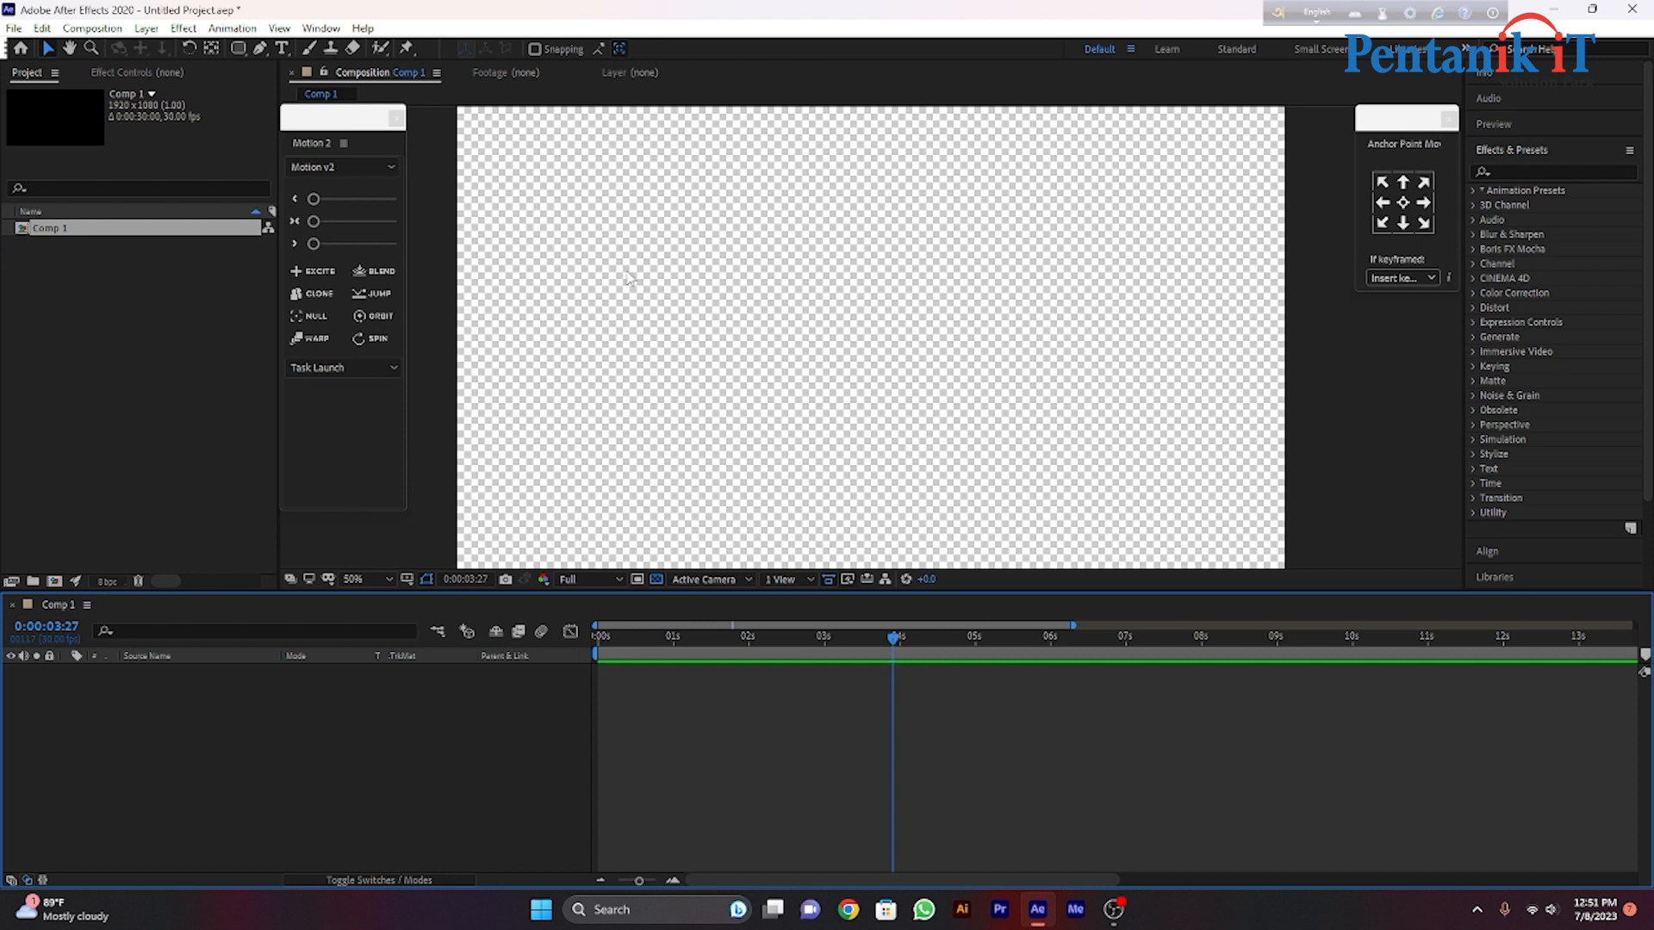
Create a second composition with the default settings and delete Comp 1 from the project.
left_click(54, 579)
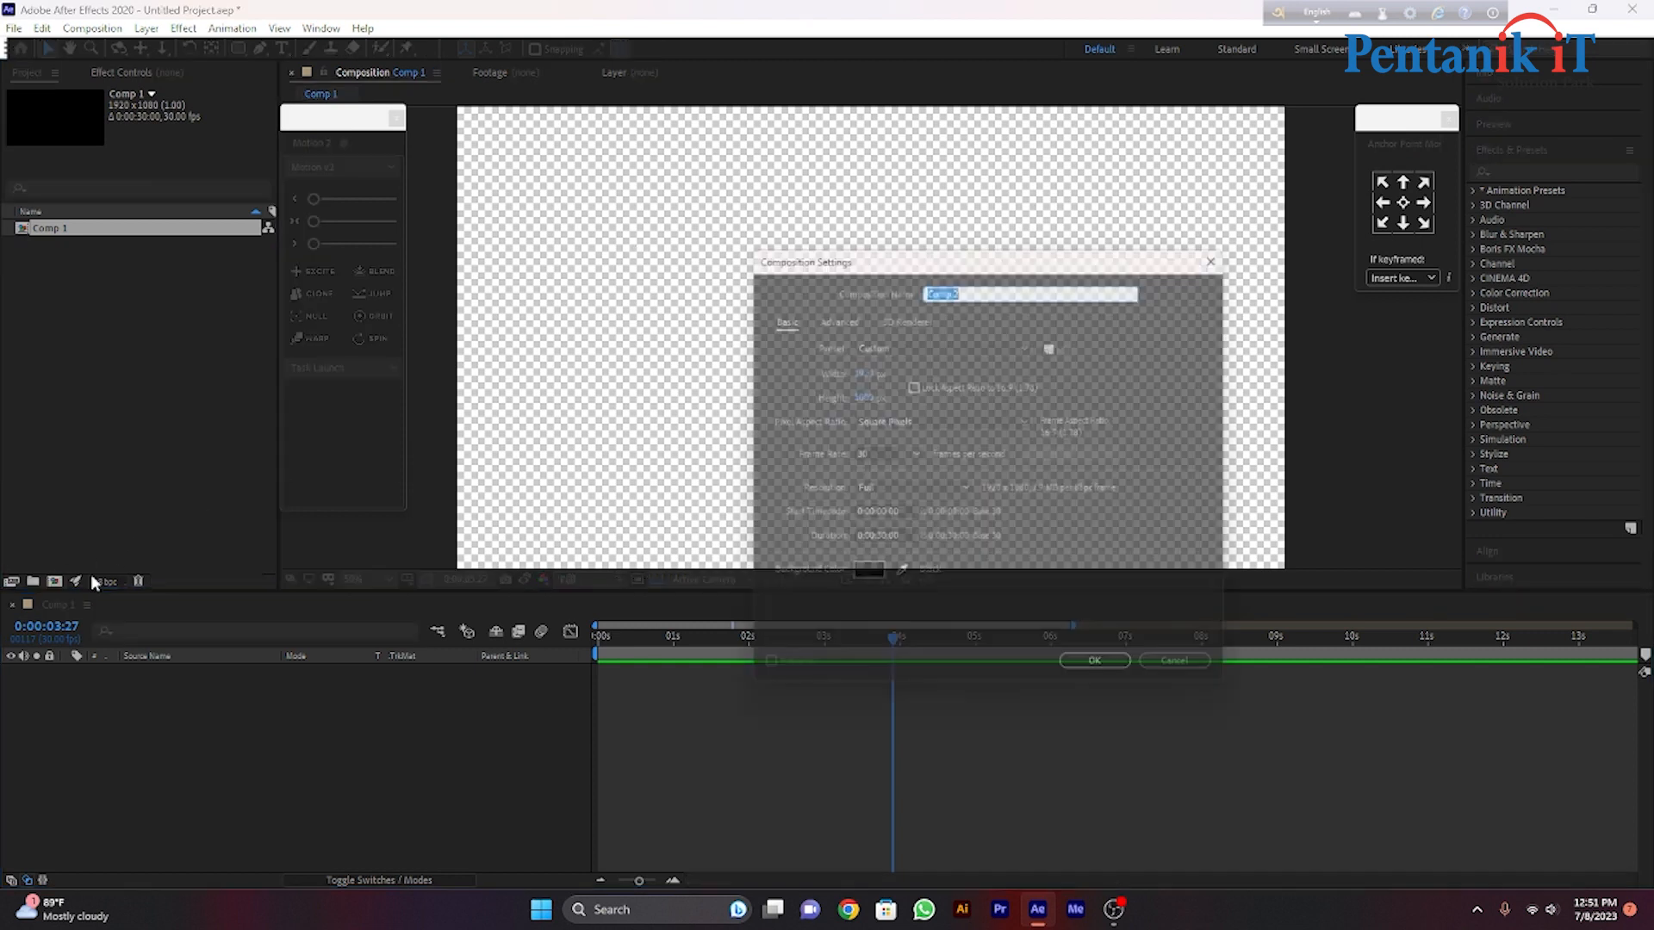
left_click(1107, 676)
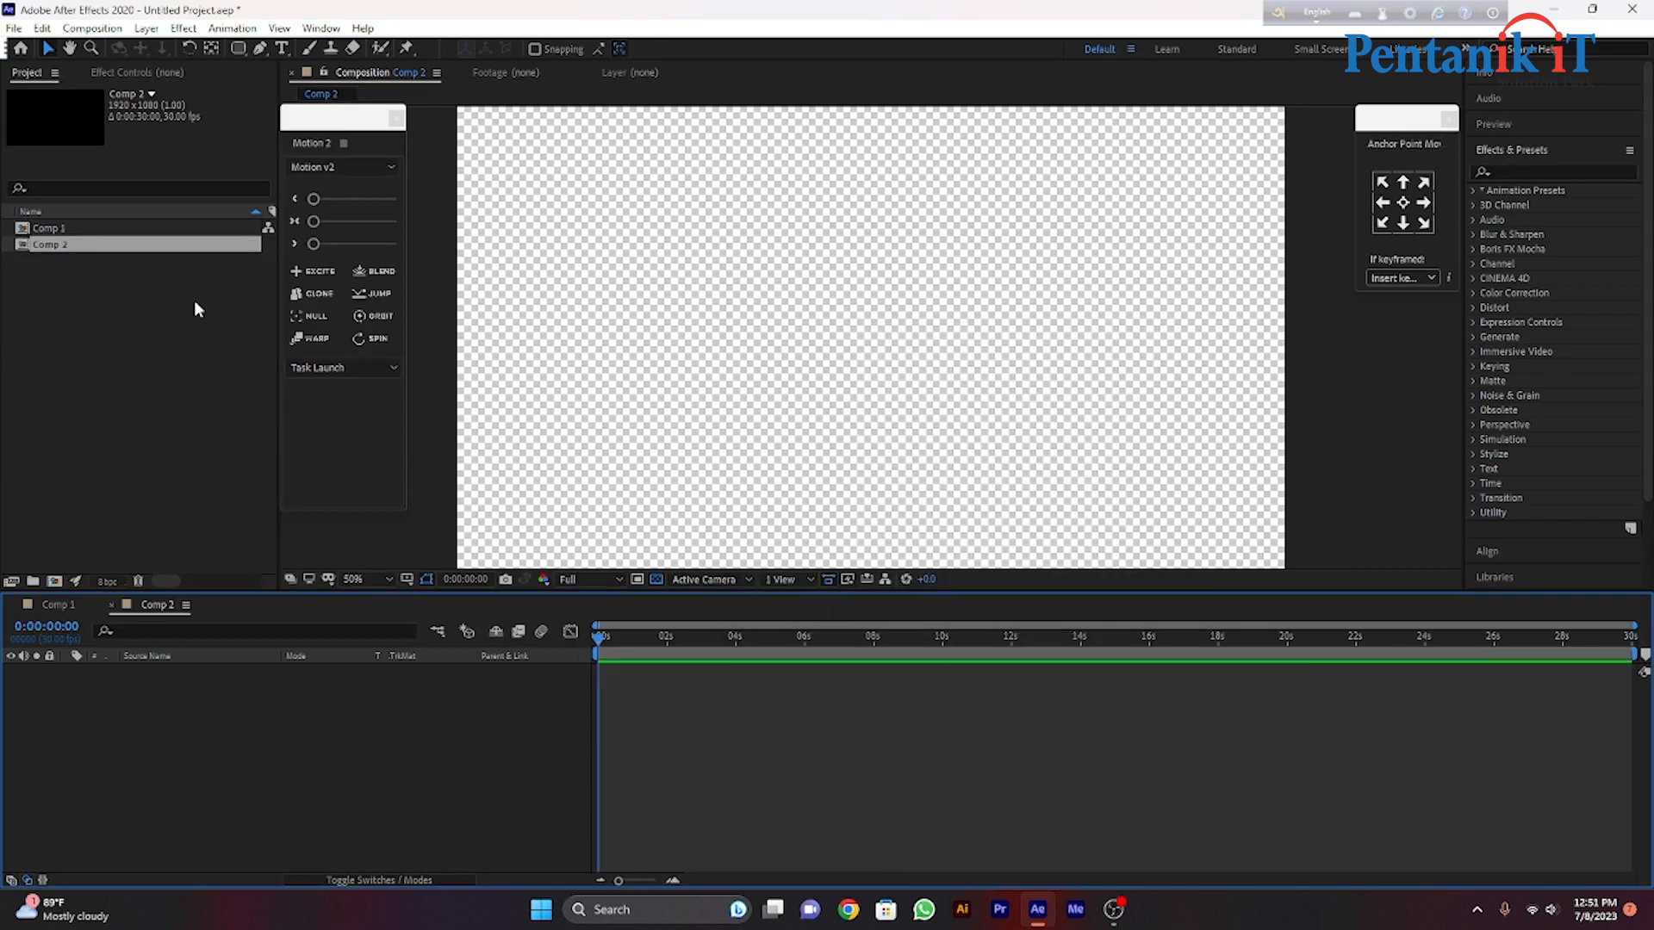
key("Delete")
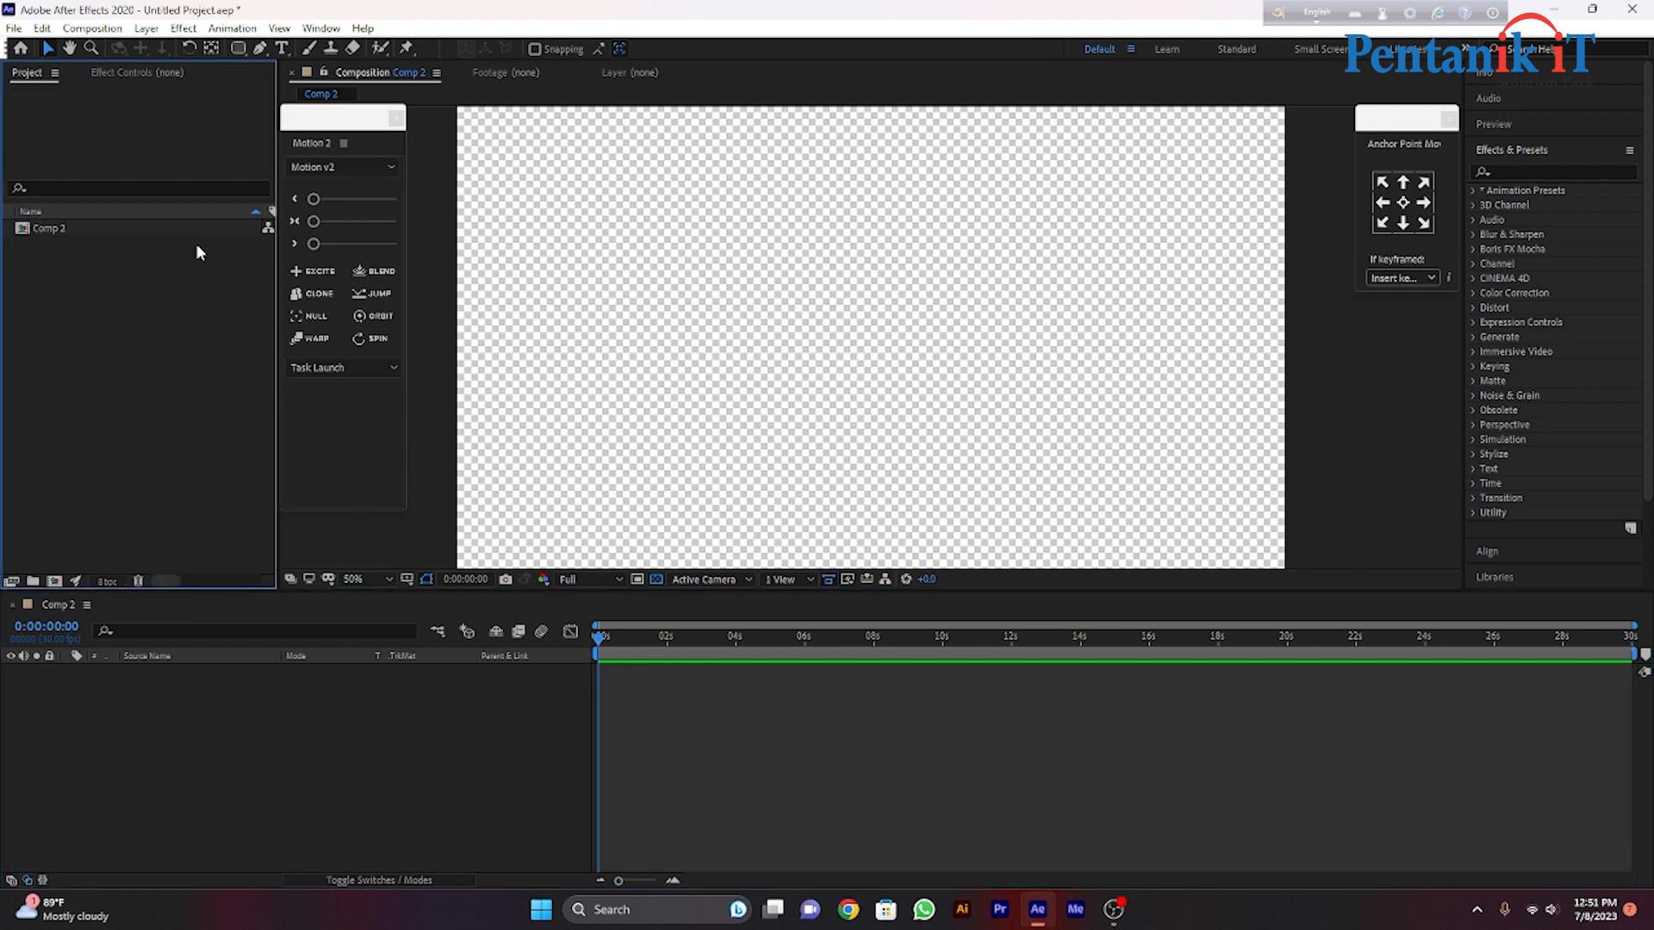
Add two white solid layers at 1920 × 1080 px to Comp 2.
right_click(377, 730)
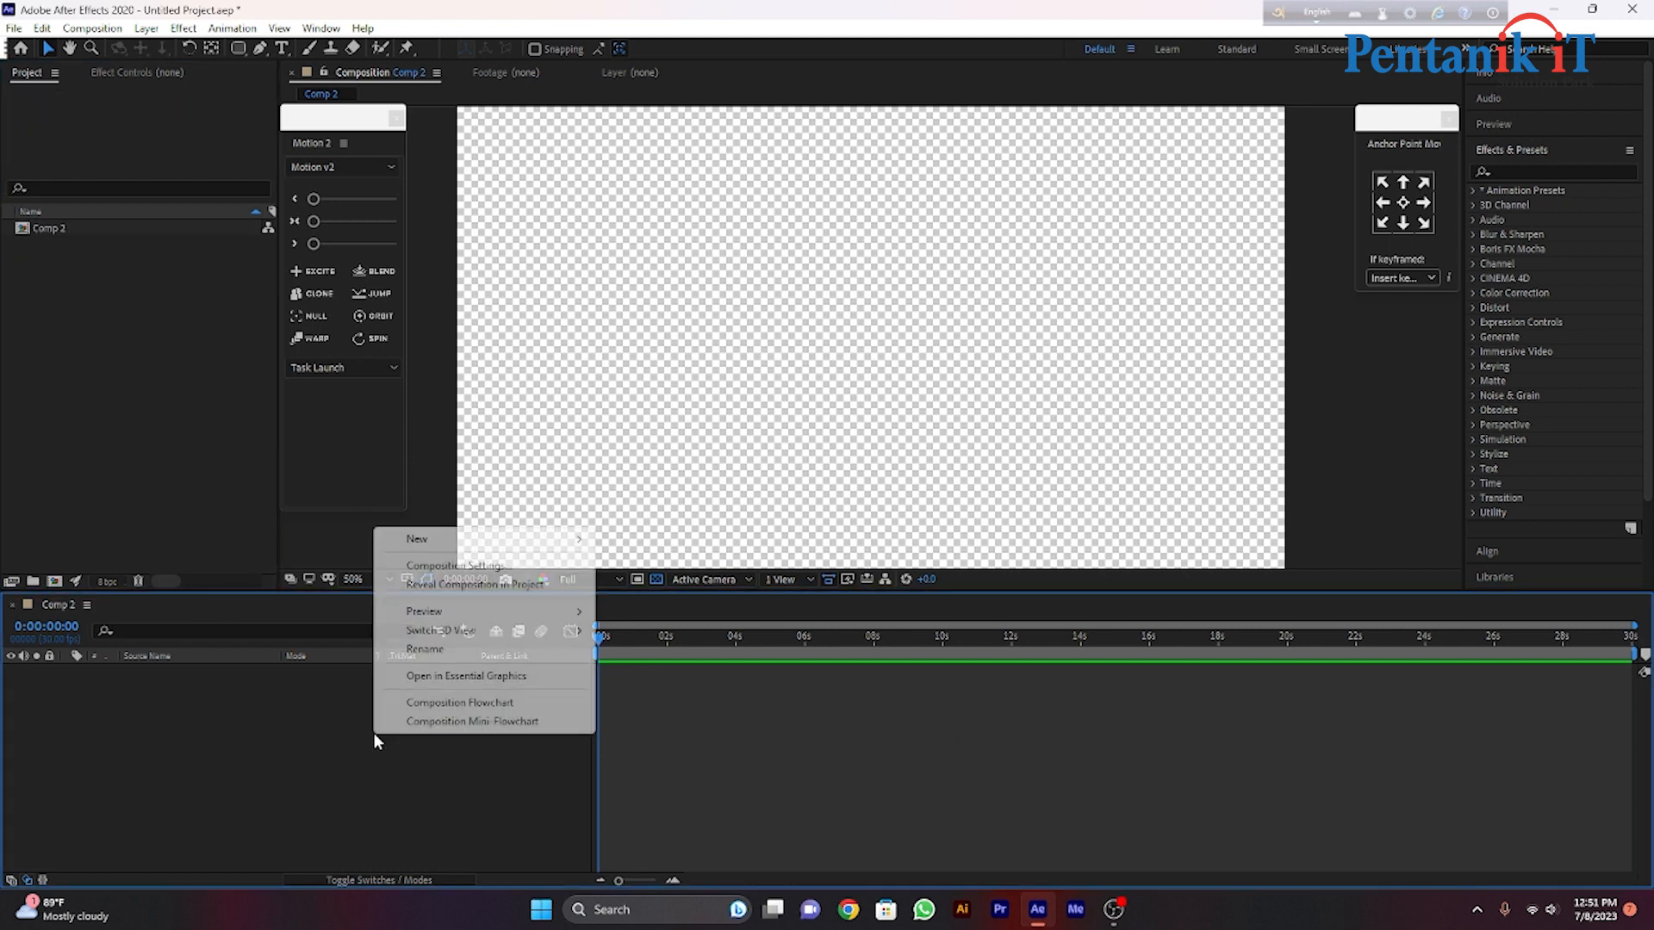
mouse_move(450, 539)
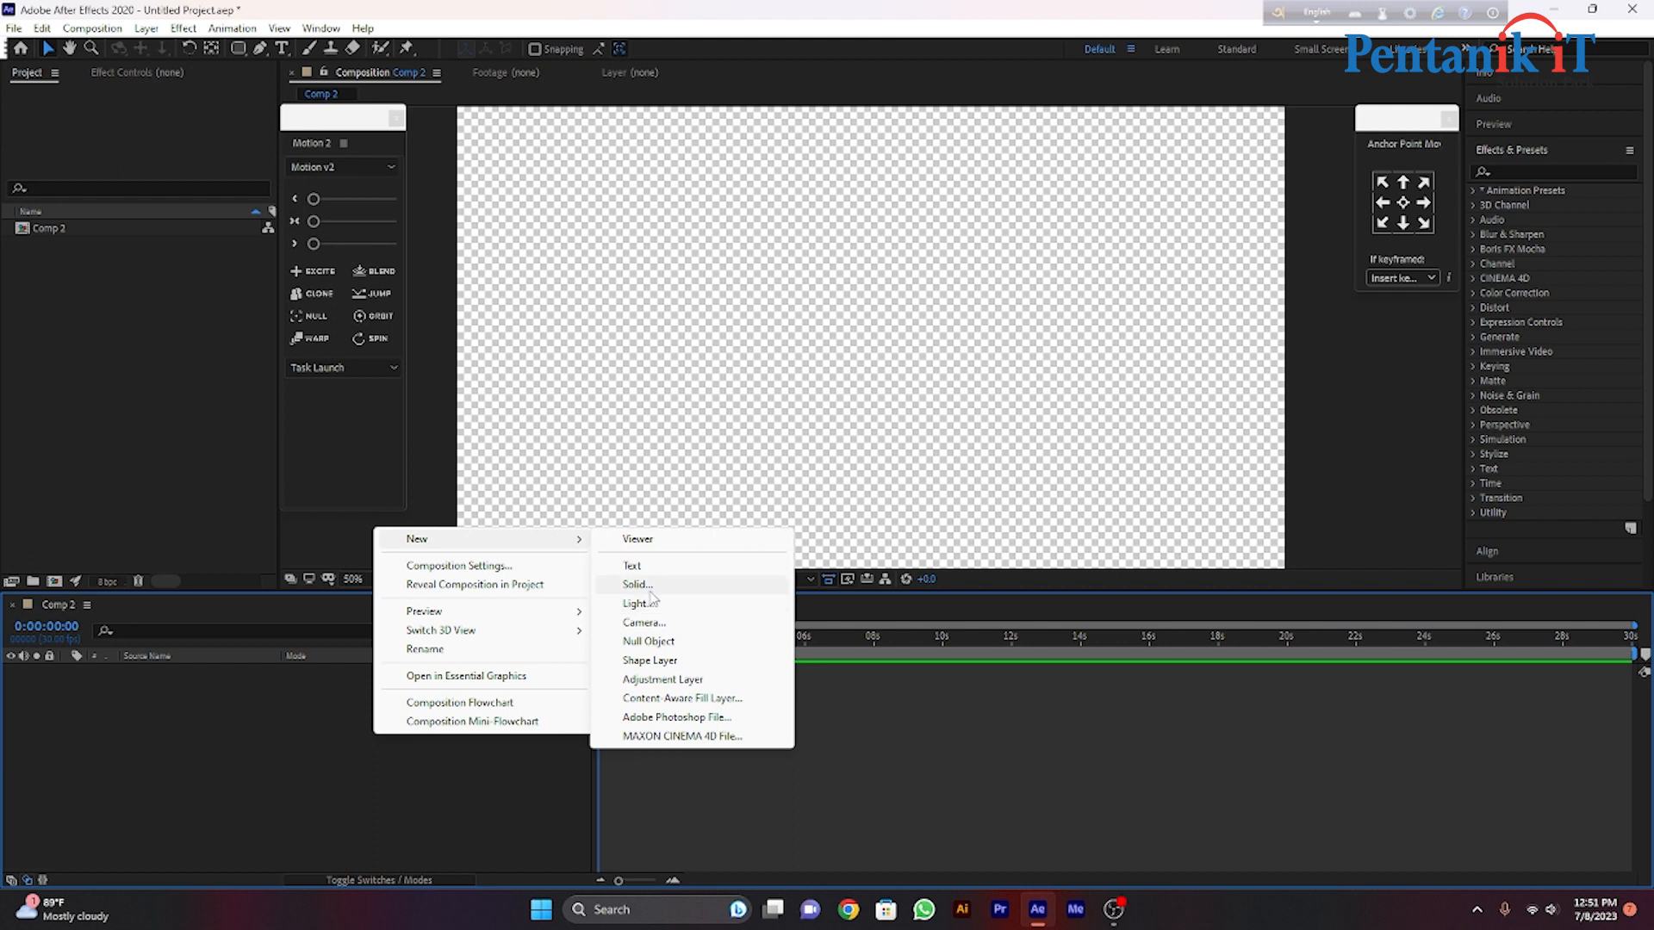
left_click(631, 580)
left_click(888, 602)
right_click(229, 763)
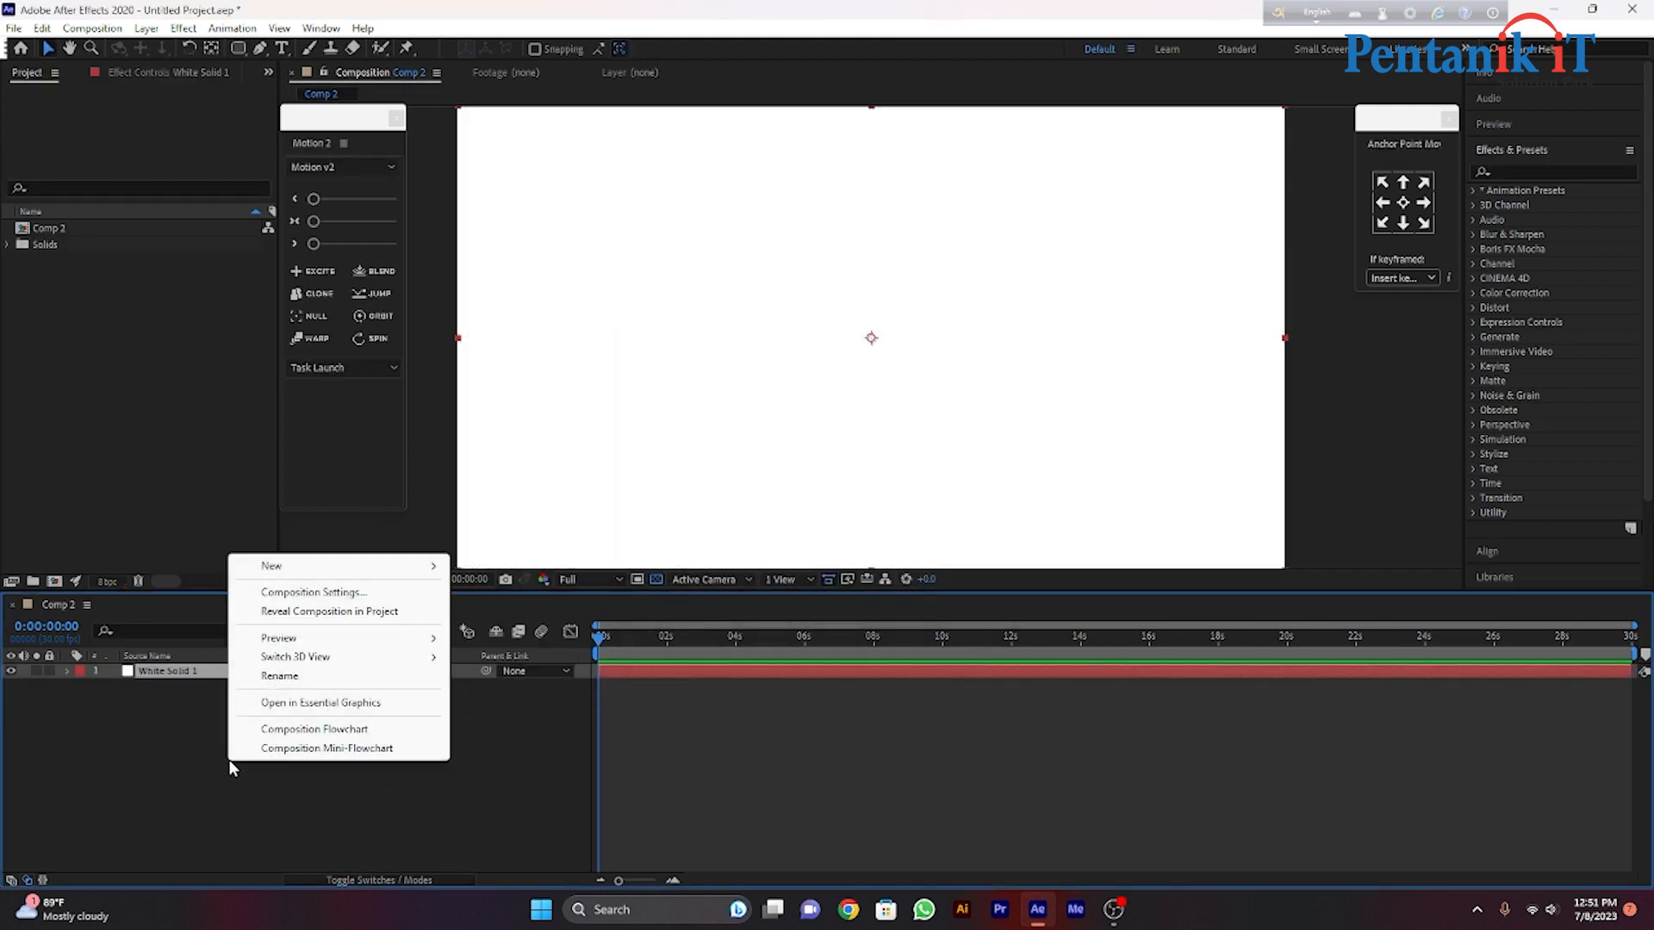
mouse_move(294, 579)
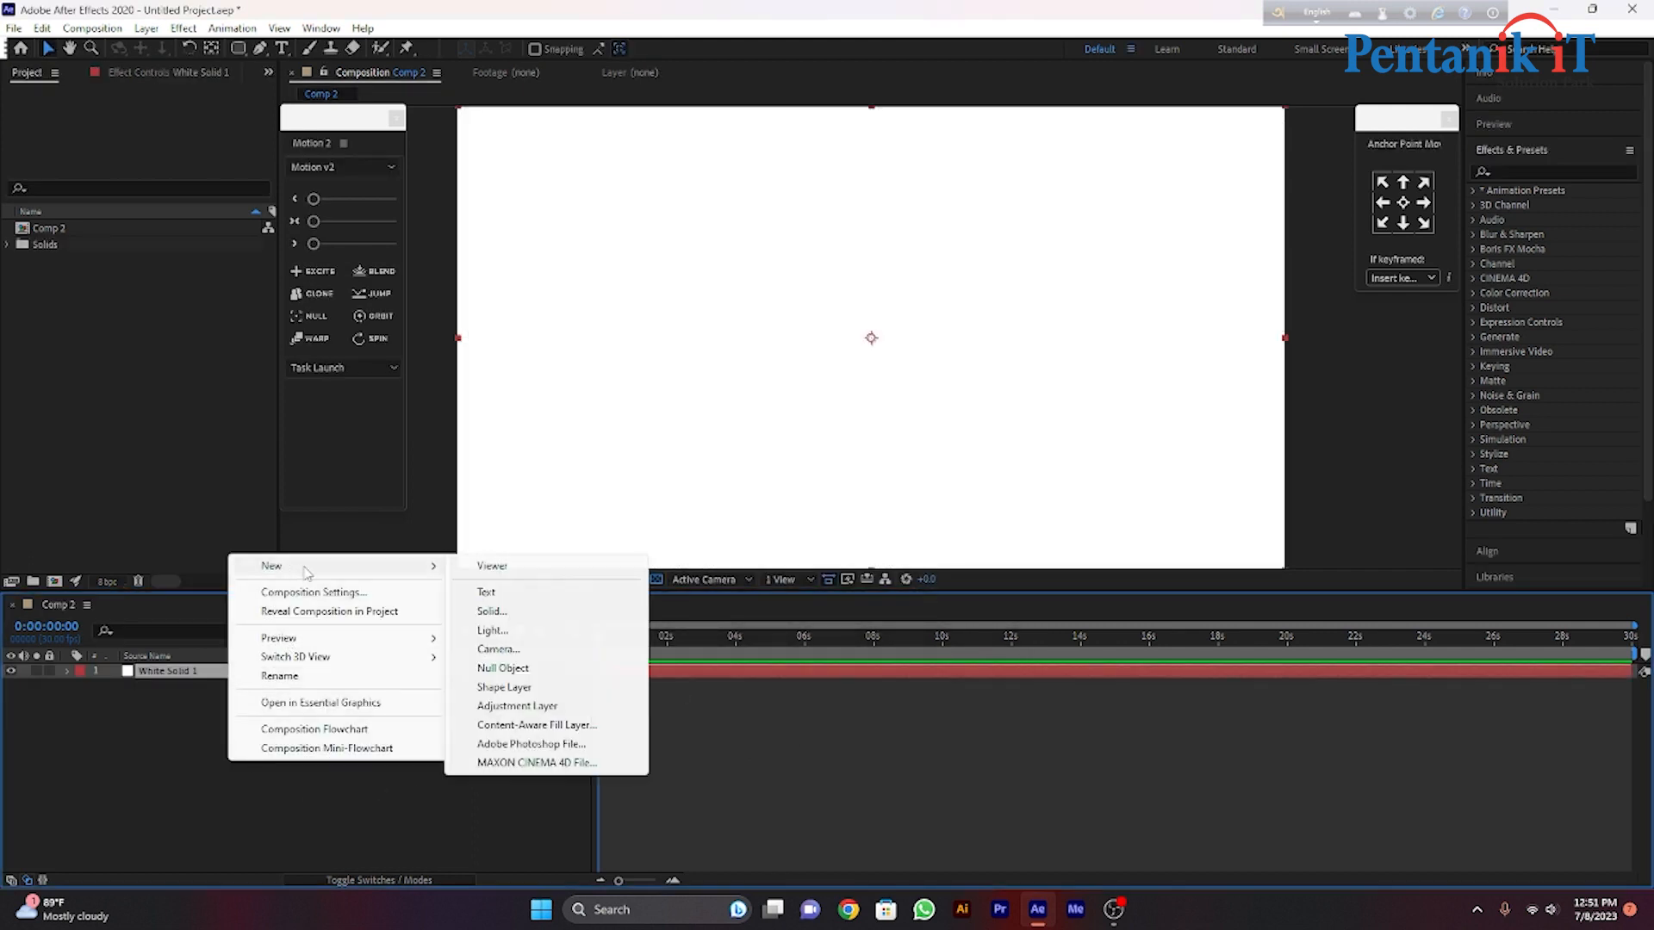
left_click(517, 612)
left_click(874, 611)
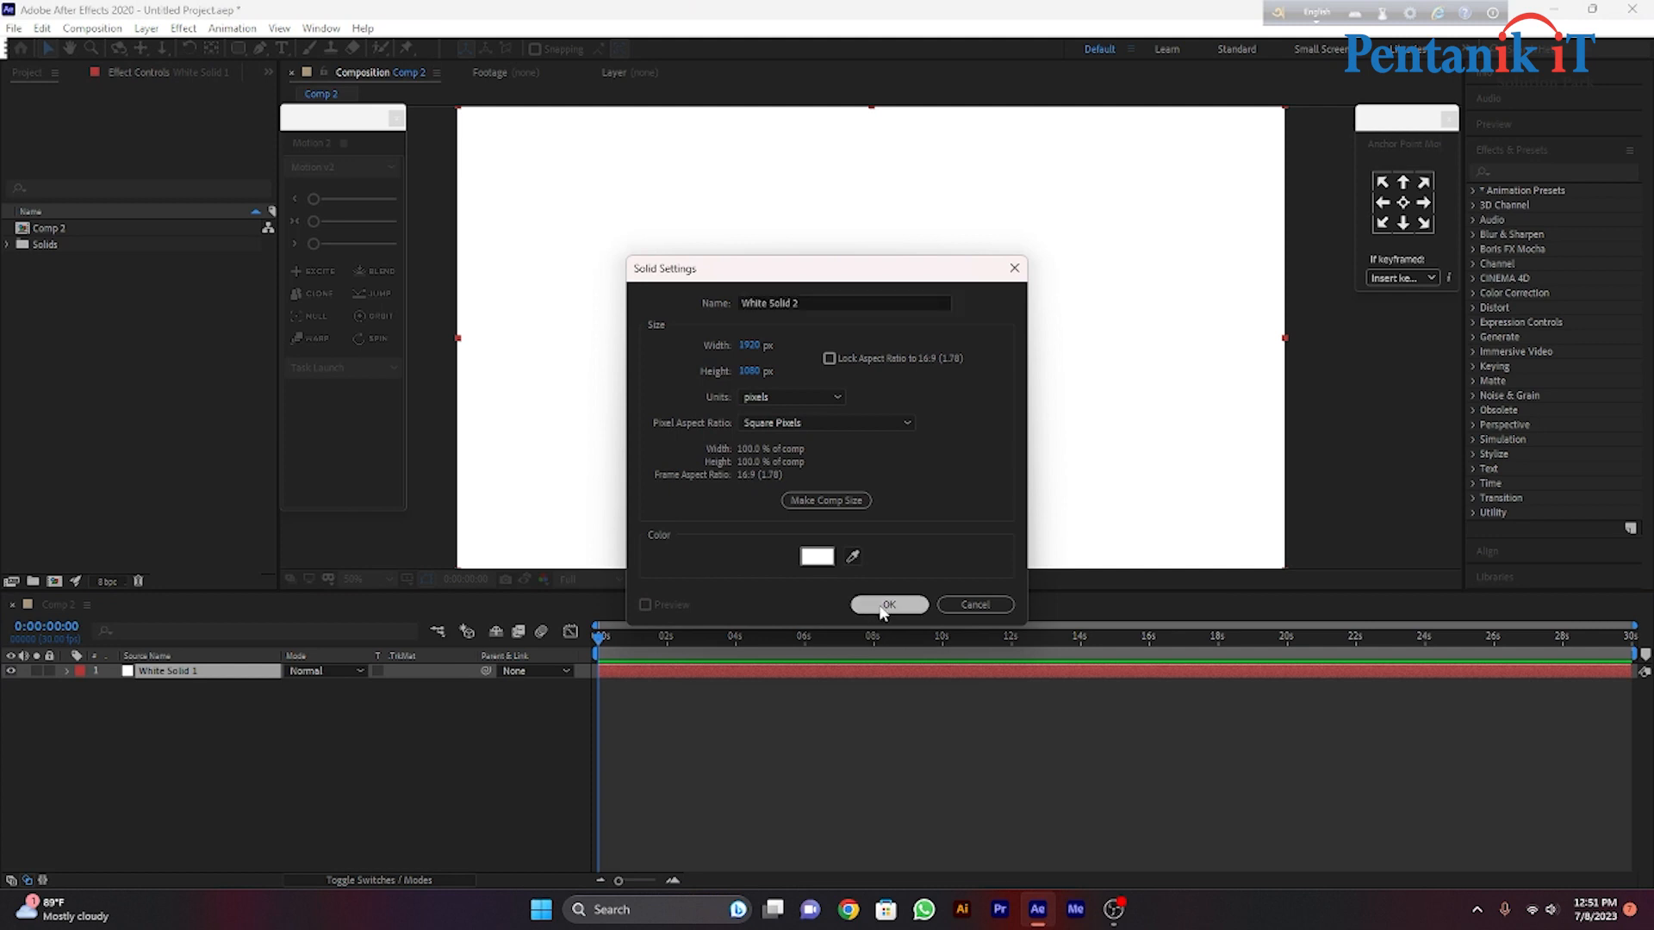
Find the Gradient Ramp effect by searching for RAMP and apply it to the White Solid 2 layer.
left_click(1519, 176)
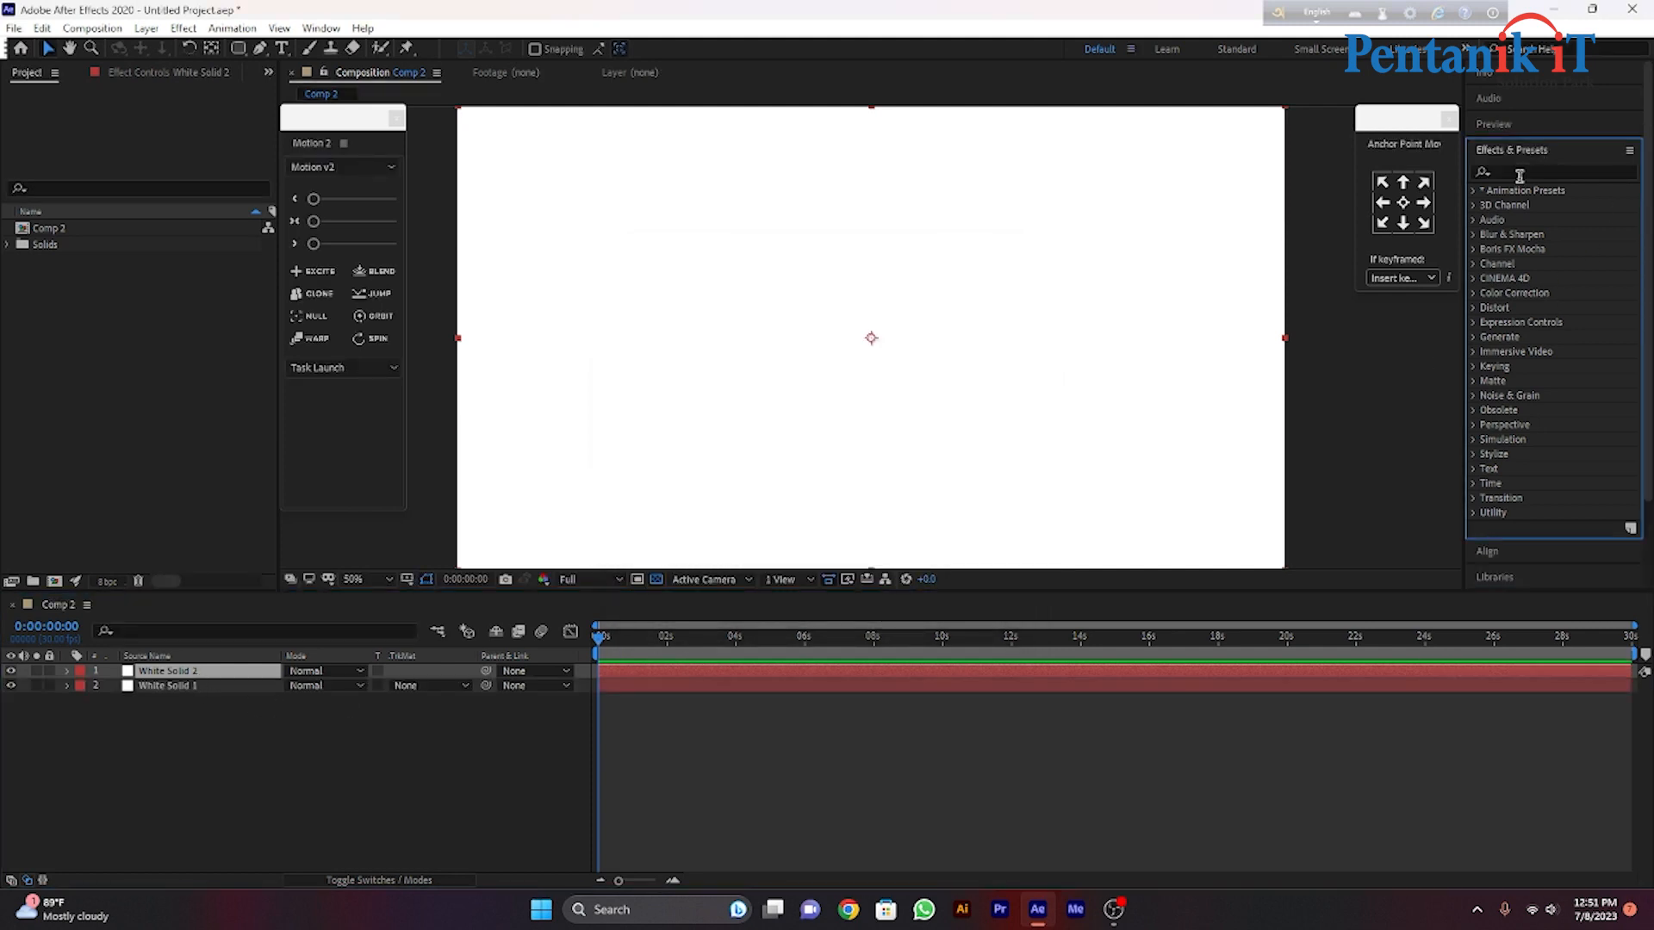
left_click(1518, 169)
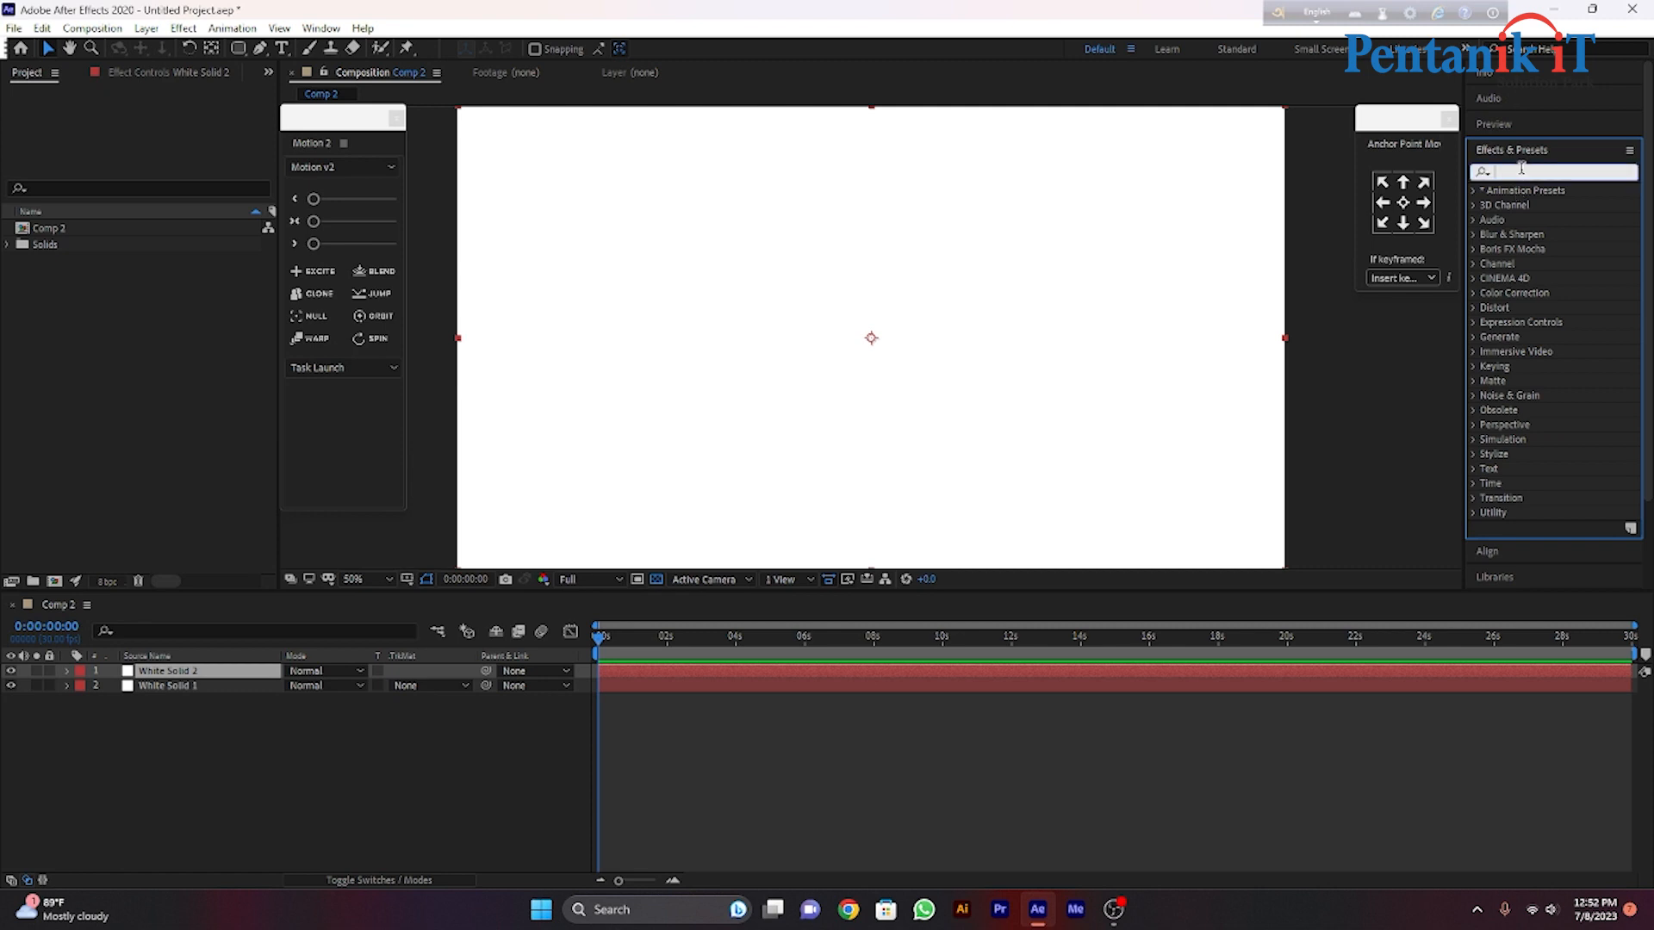
type("RAMP")
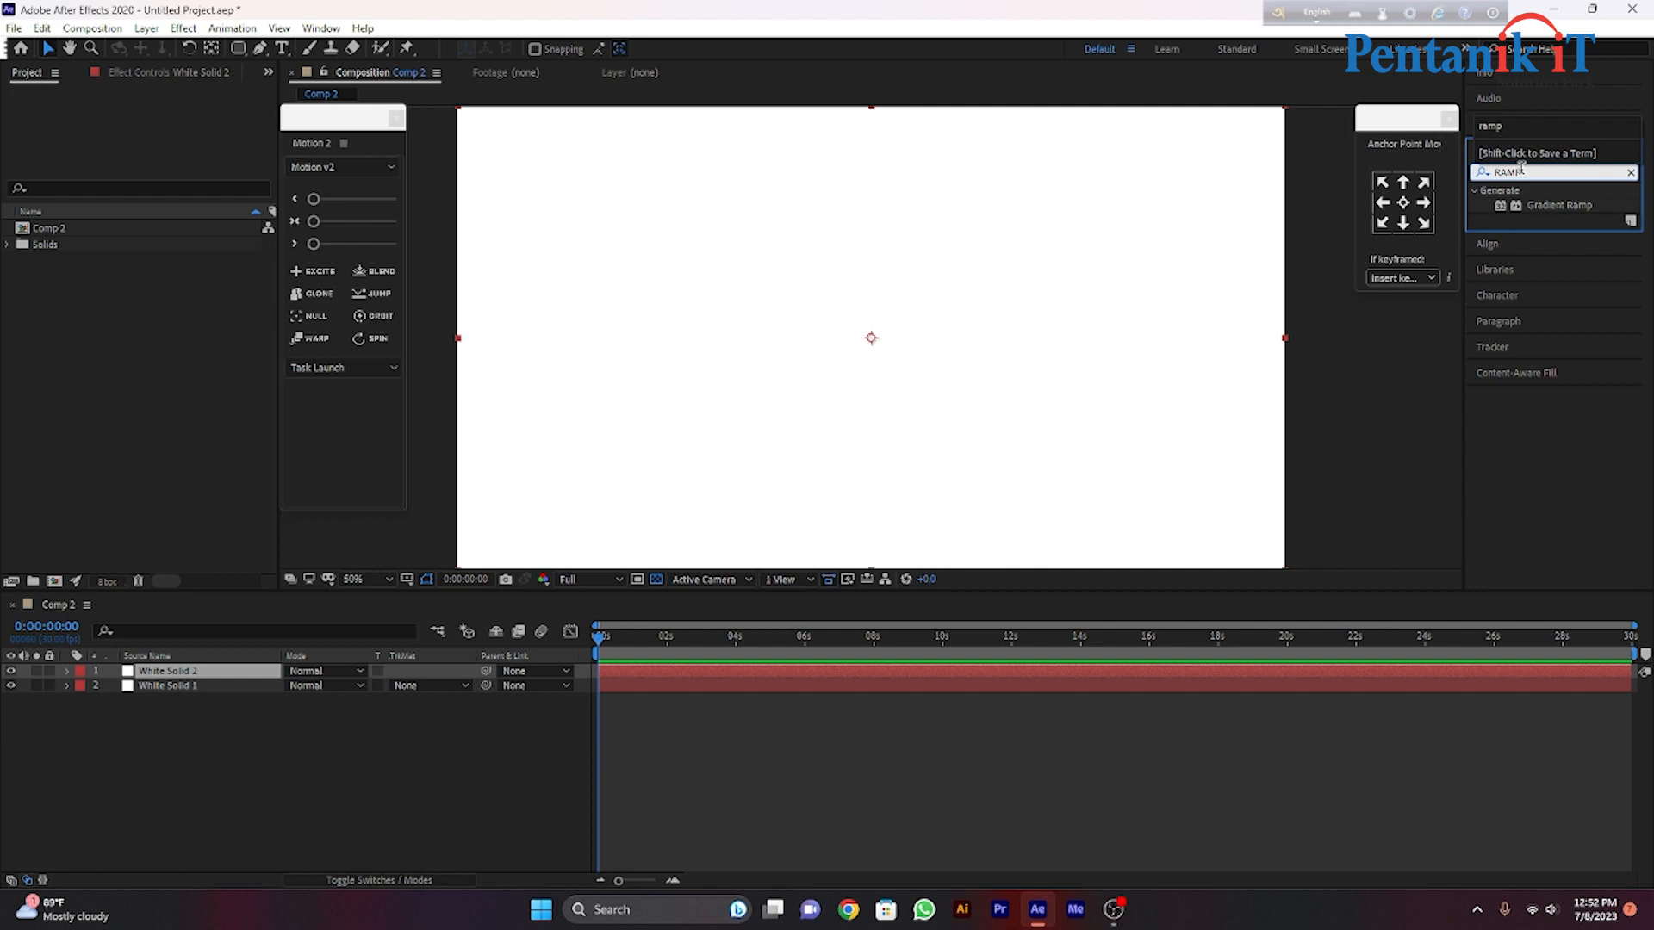
left_click_drag(1563, 211, 251, 676)
key("Caps_Lock")
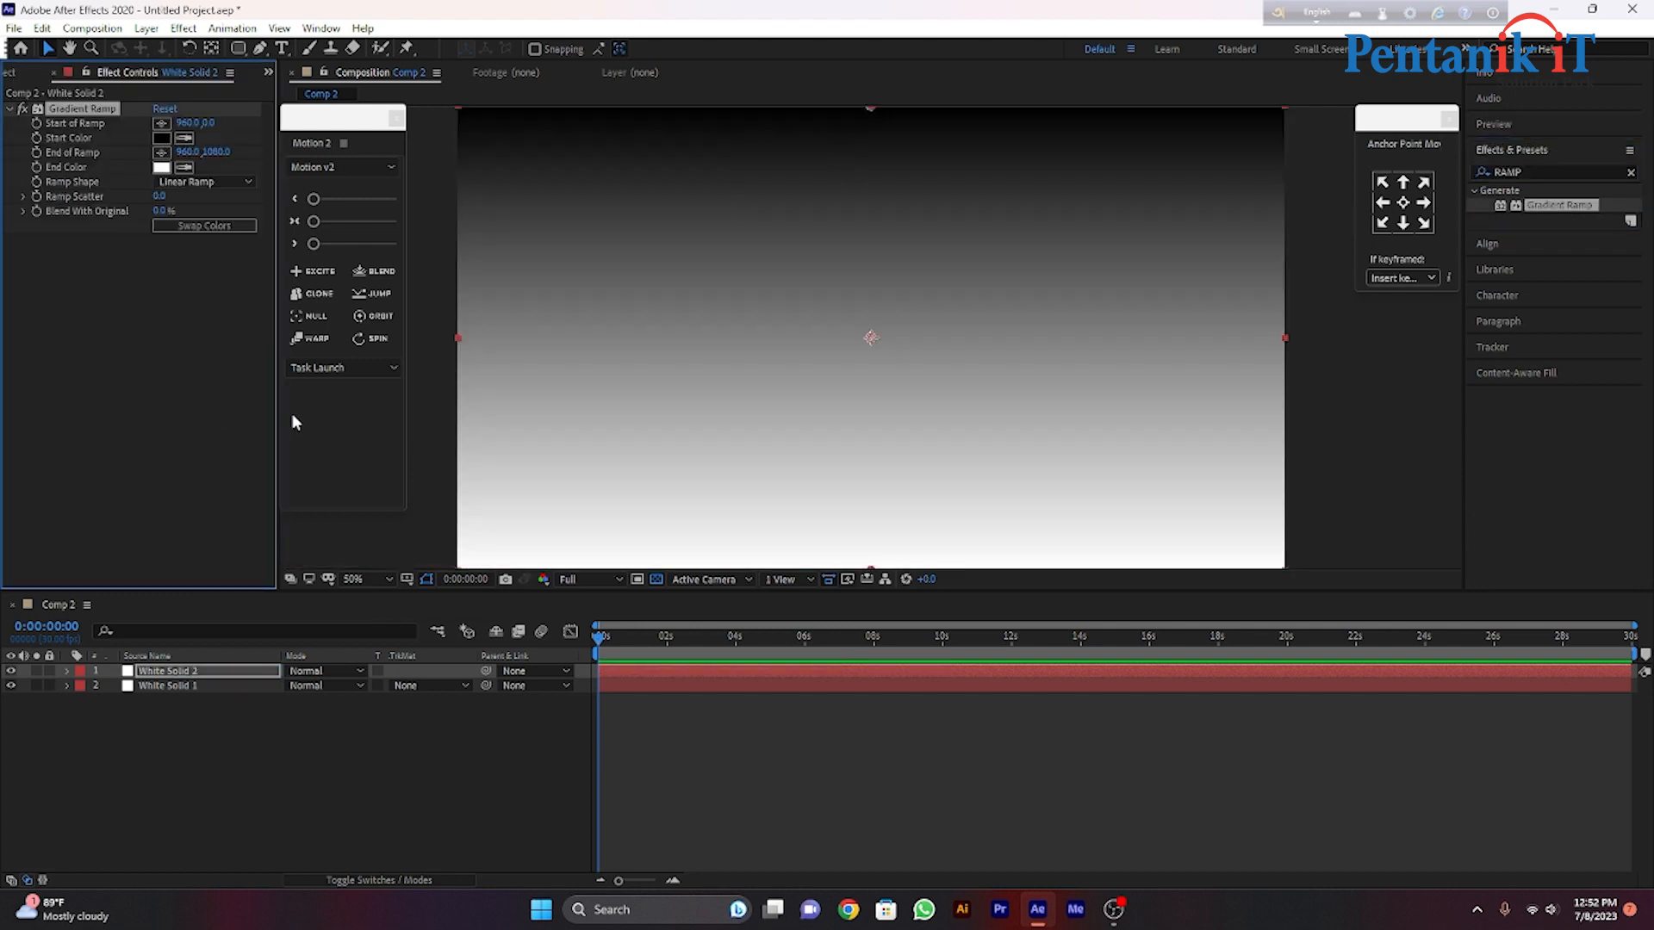
Set the ramp's start color to cyan 00CFDC, and swap the start and end colors.
left_click(162, 138)
left_click_drag(862, 409, 864, 457)
left_click(816, 398)
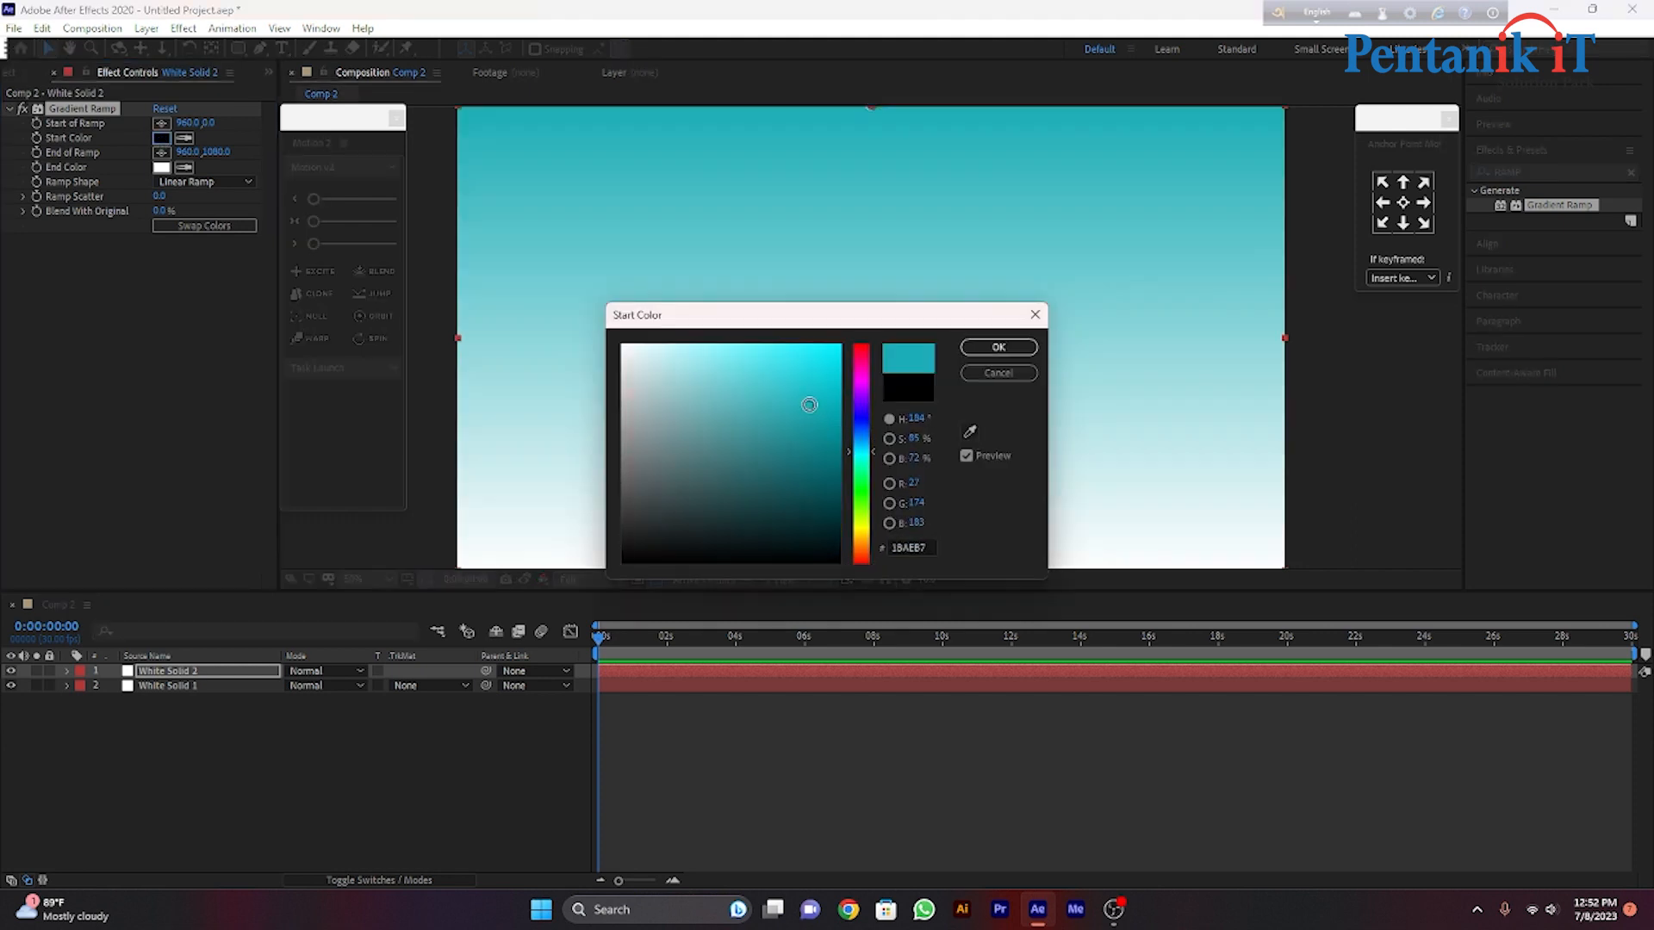
left_click_drag(819, 396, 840, 373)
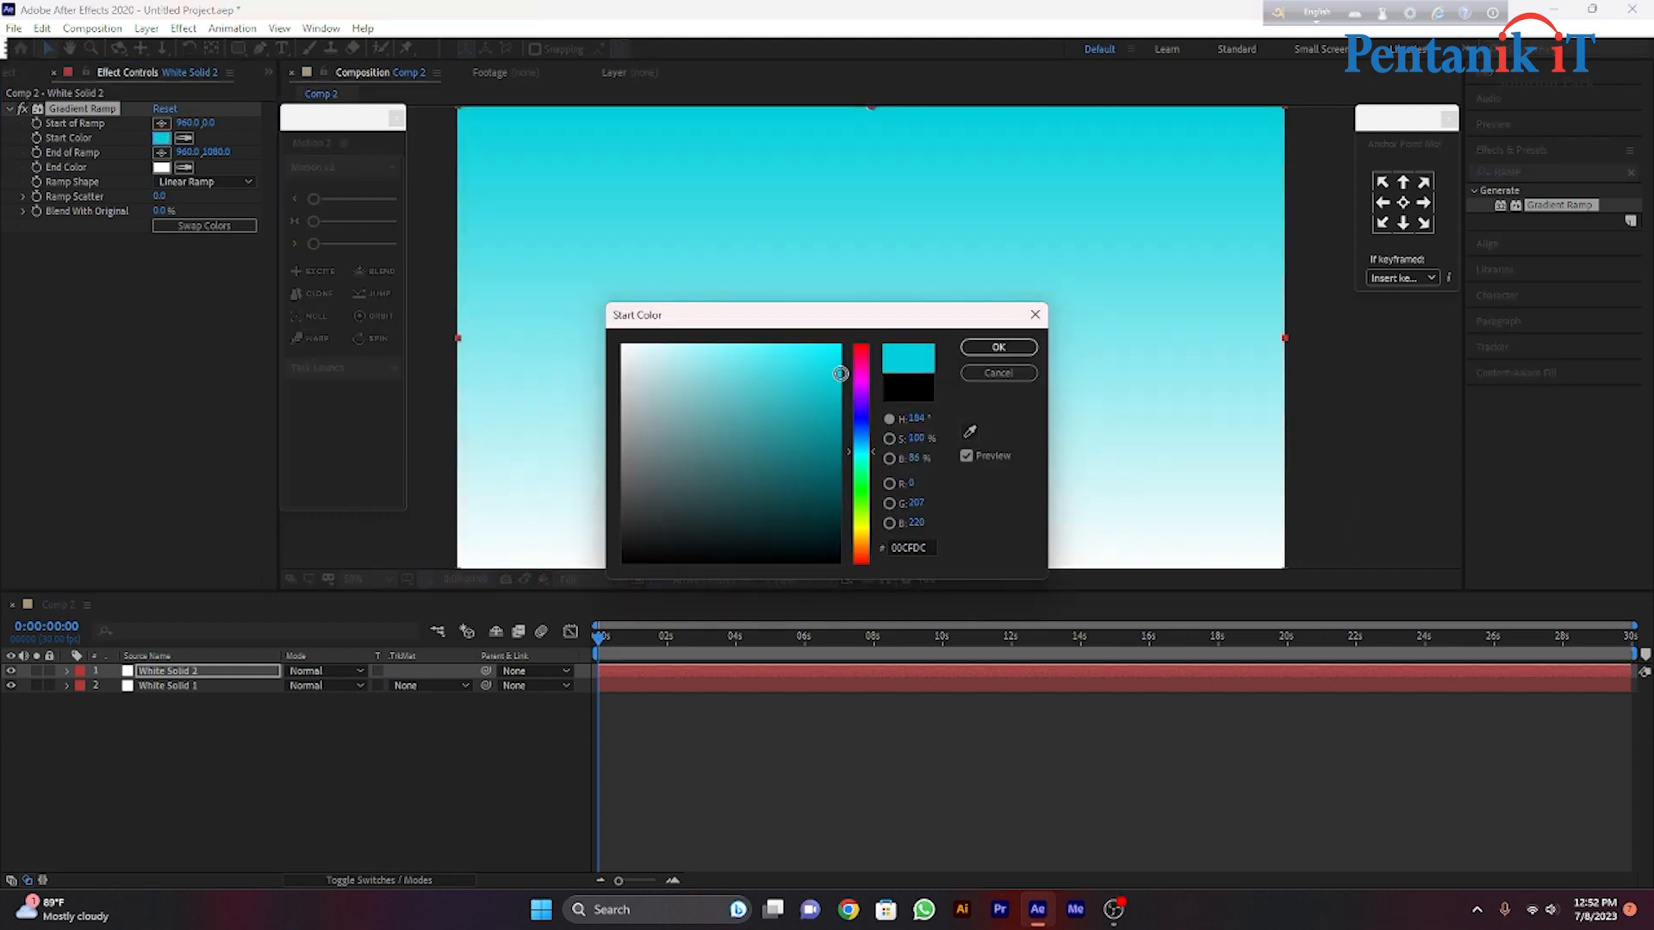
left_click(963, 349)
left_click(224, 230)
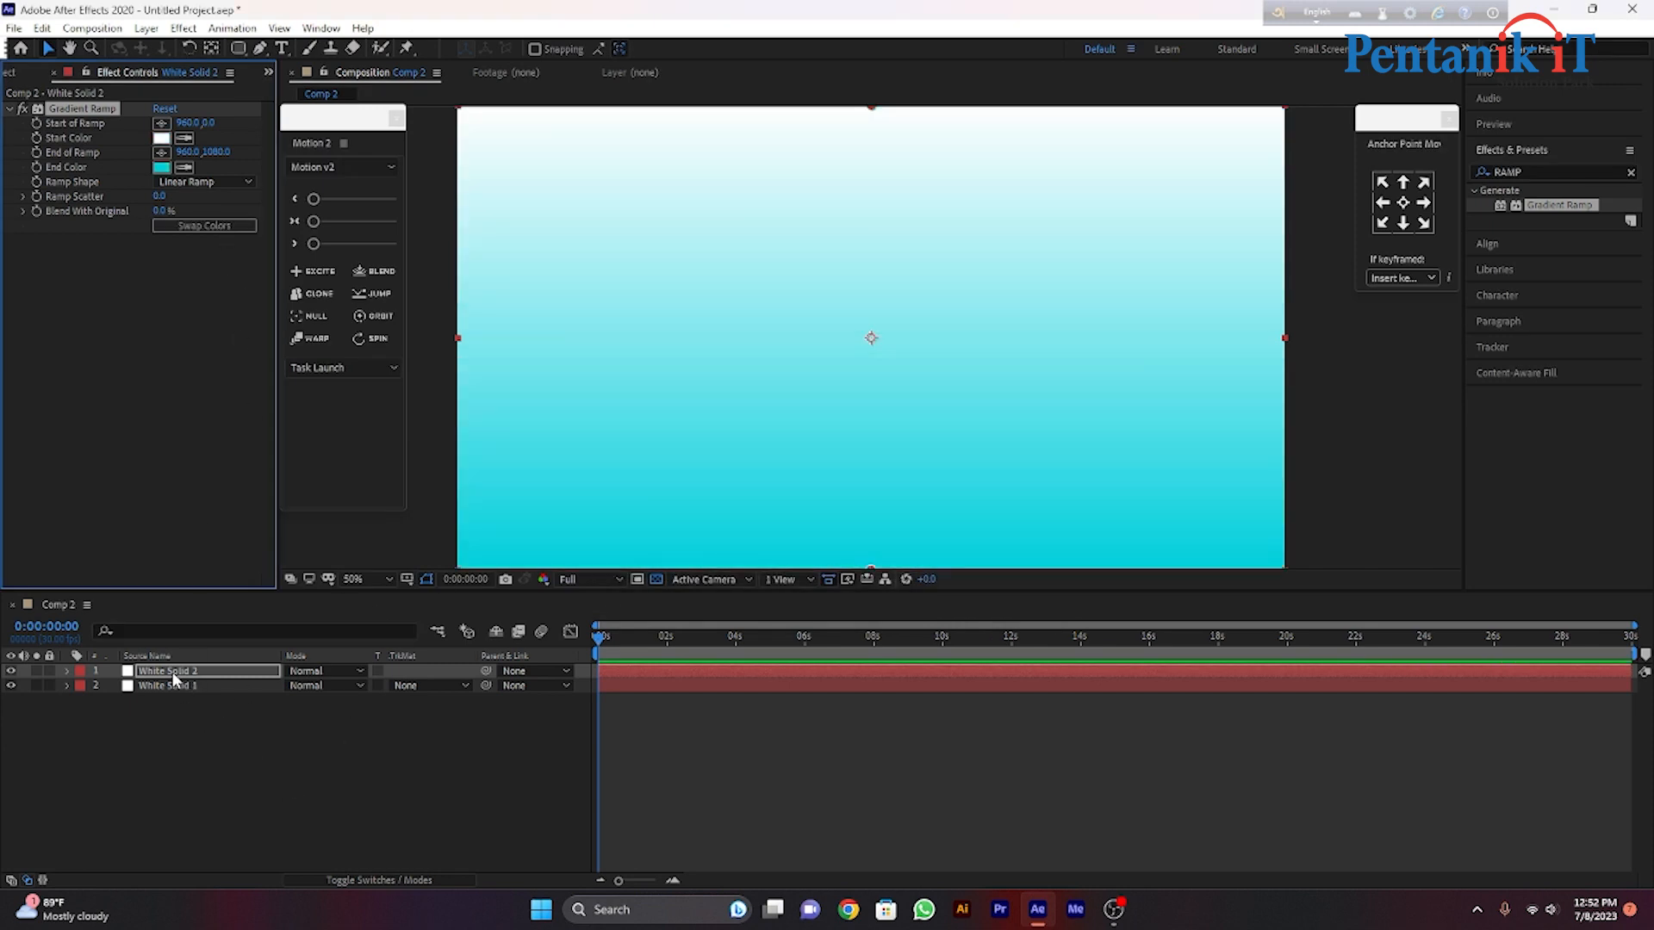
Reduce the opacity of the White Solid 2 layer to soften its gradient.
left_click(173, 675)
left_click(67, 671)
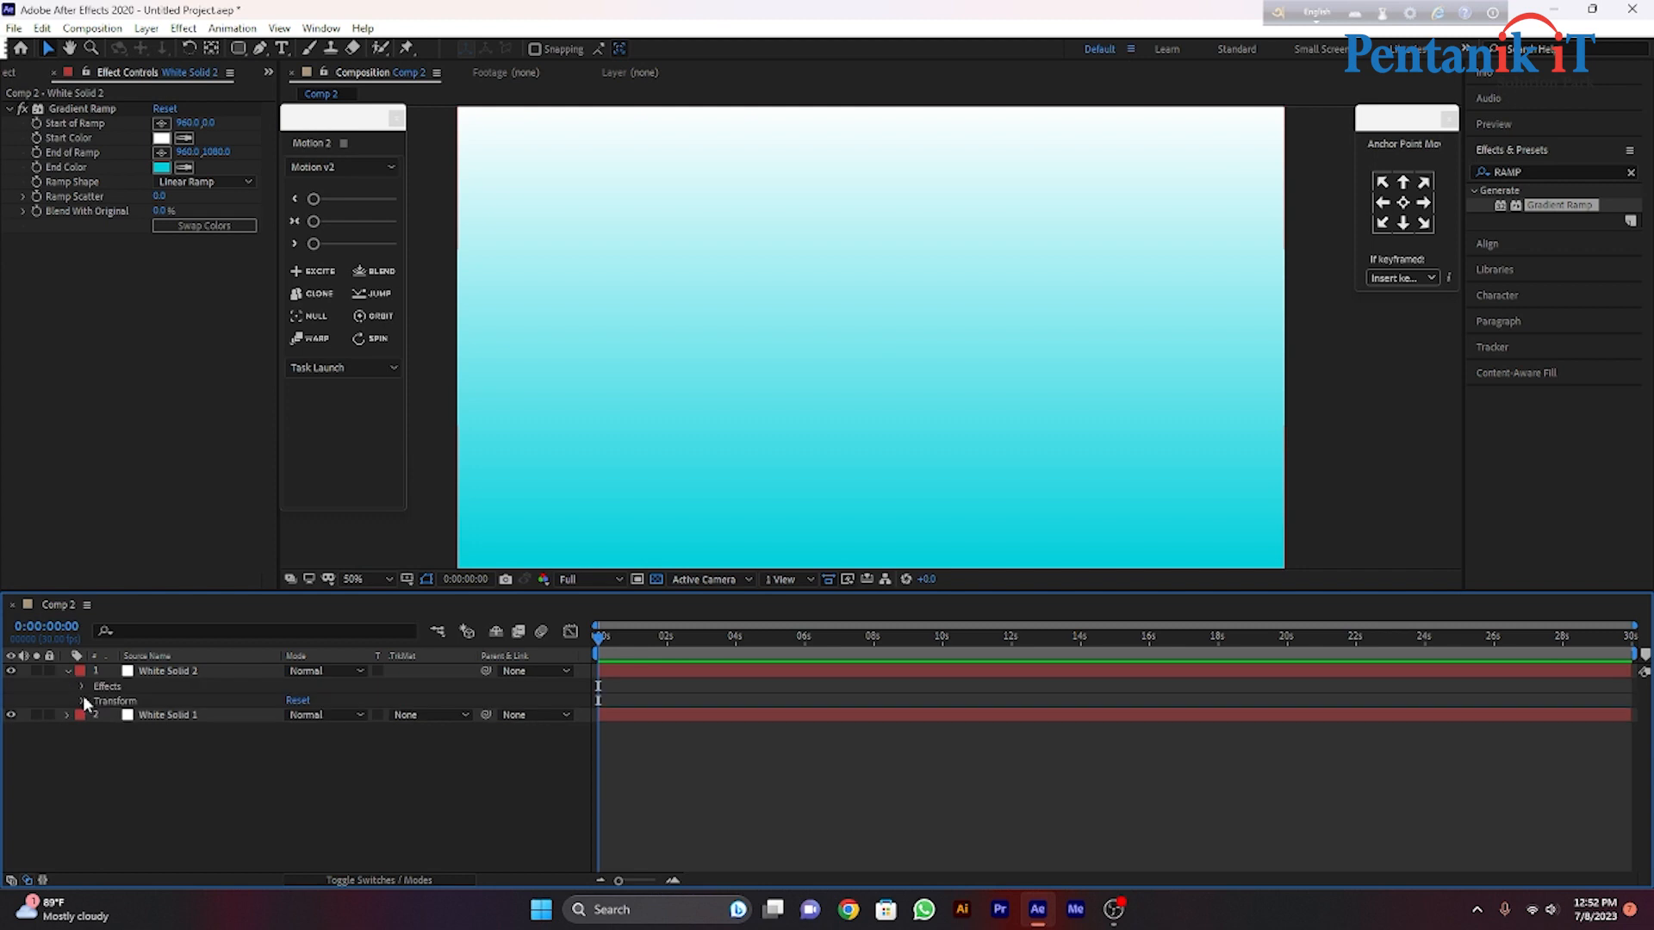
left_click(83, 700)
left_click_drag(294, 774, 246, 781)
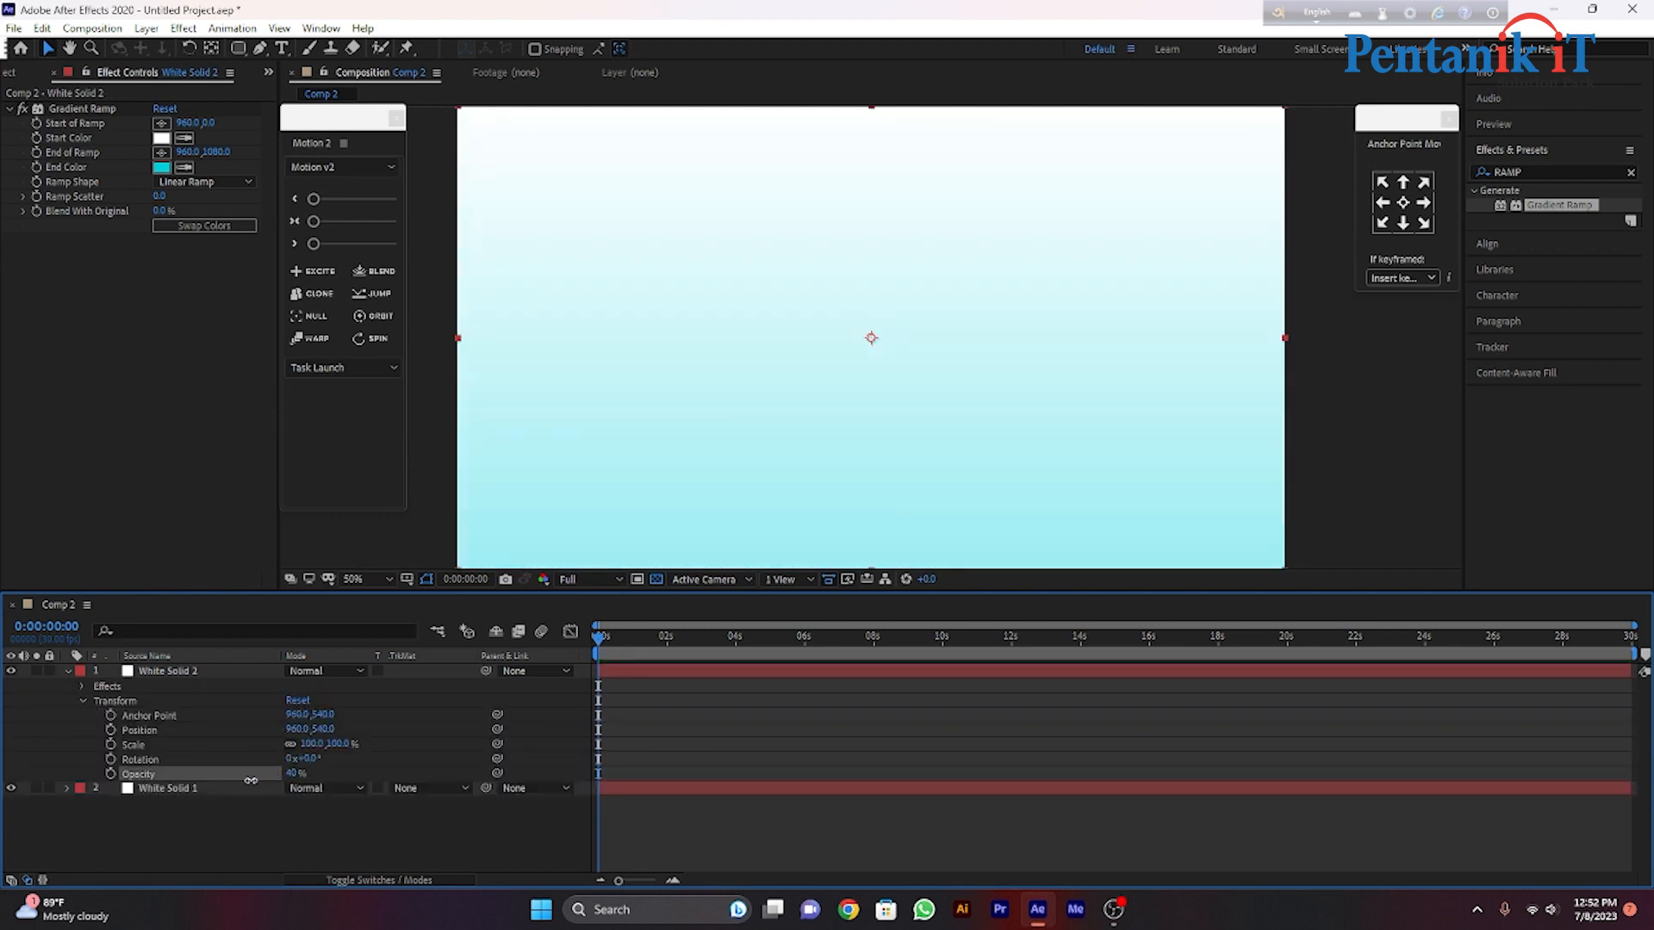
left_click(68, 672)
left_click(199, 731)
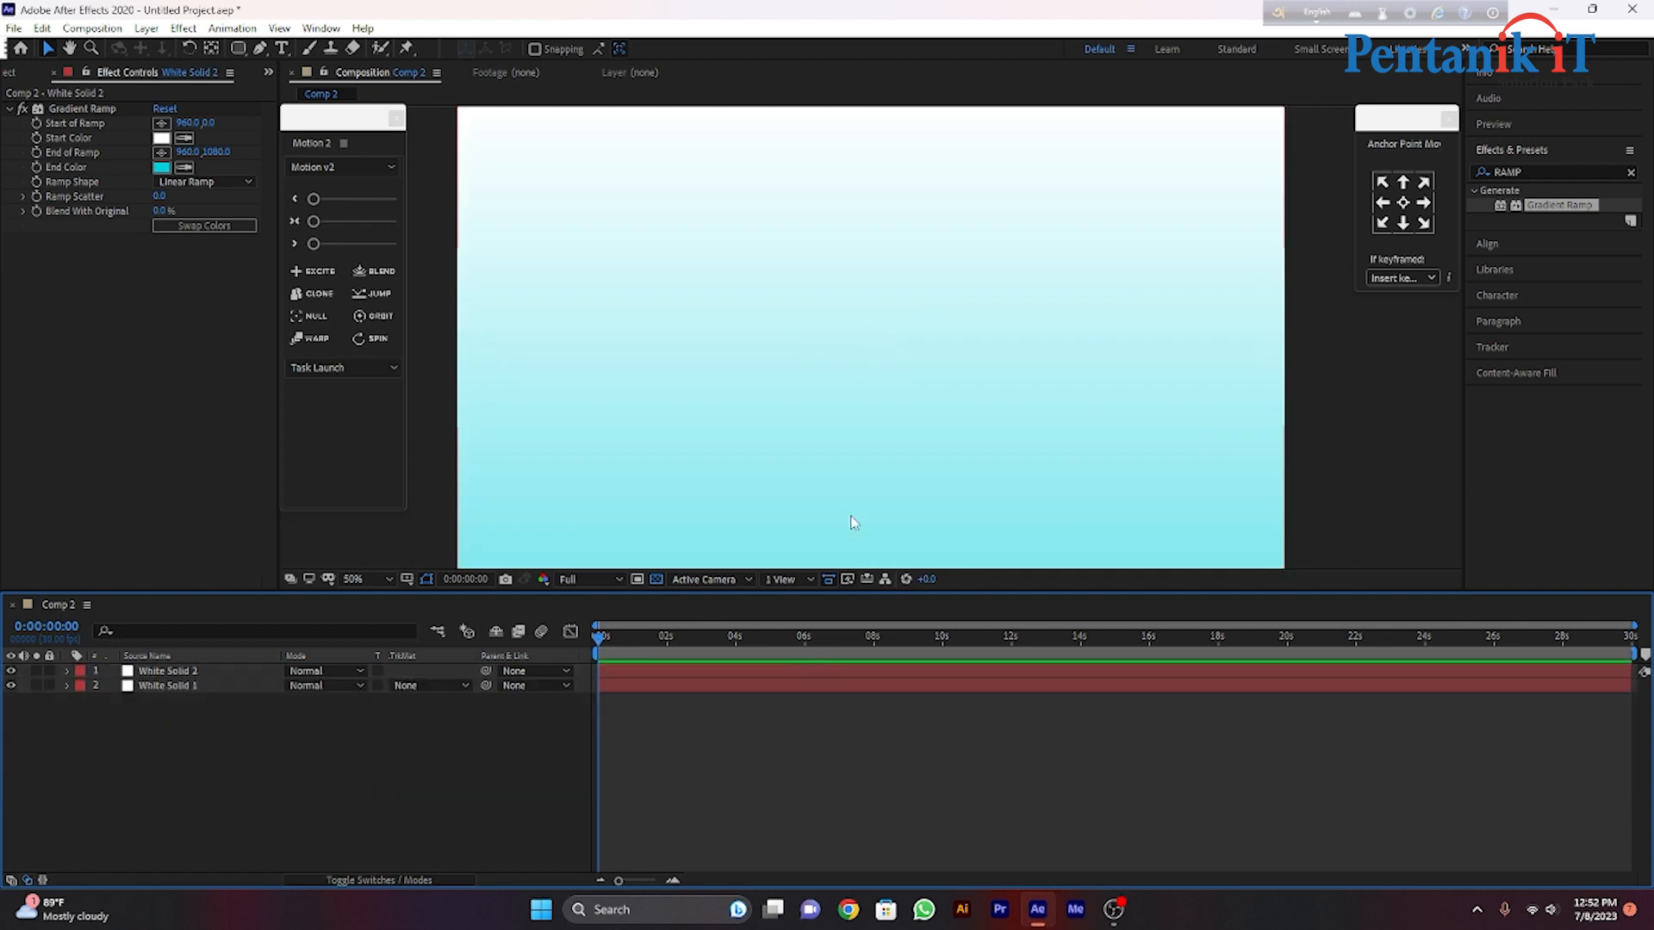
Draw a rounded rectangle with a white fill and an 11 px blue stroke on the left half of the composition.
scroll(872, 315, "down", 2)
scroll(878, 319, "up", 1)
scroll(941, 362, "down", 2)
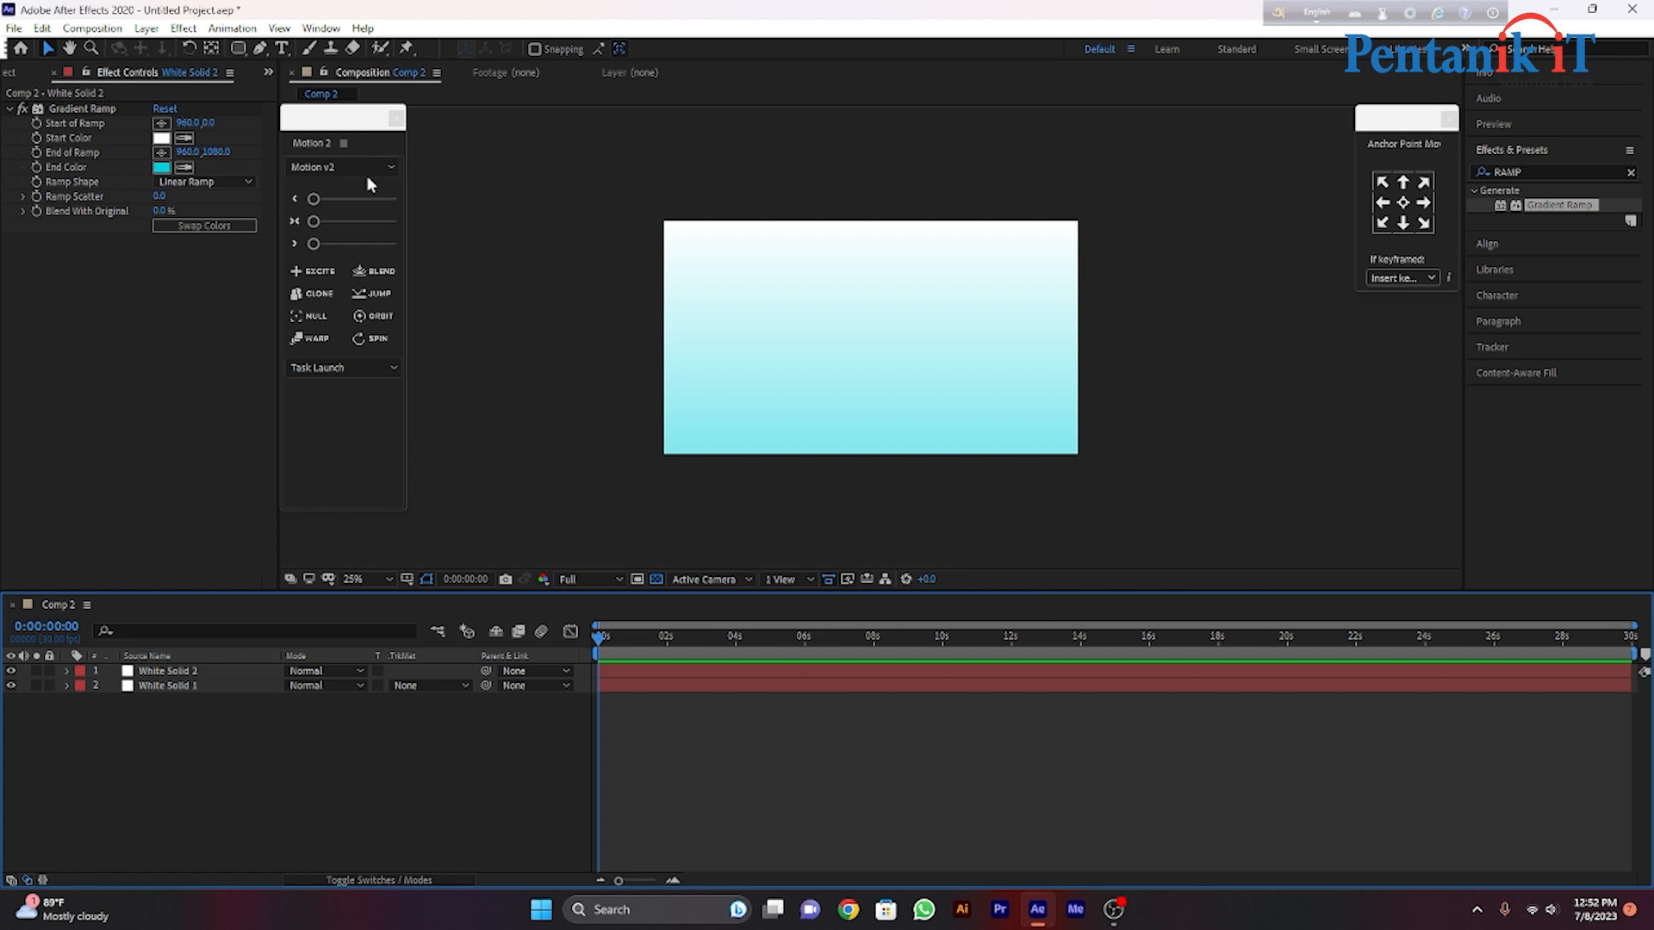
left_click(238, 48)
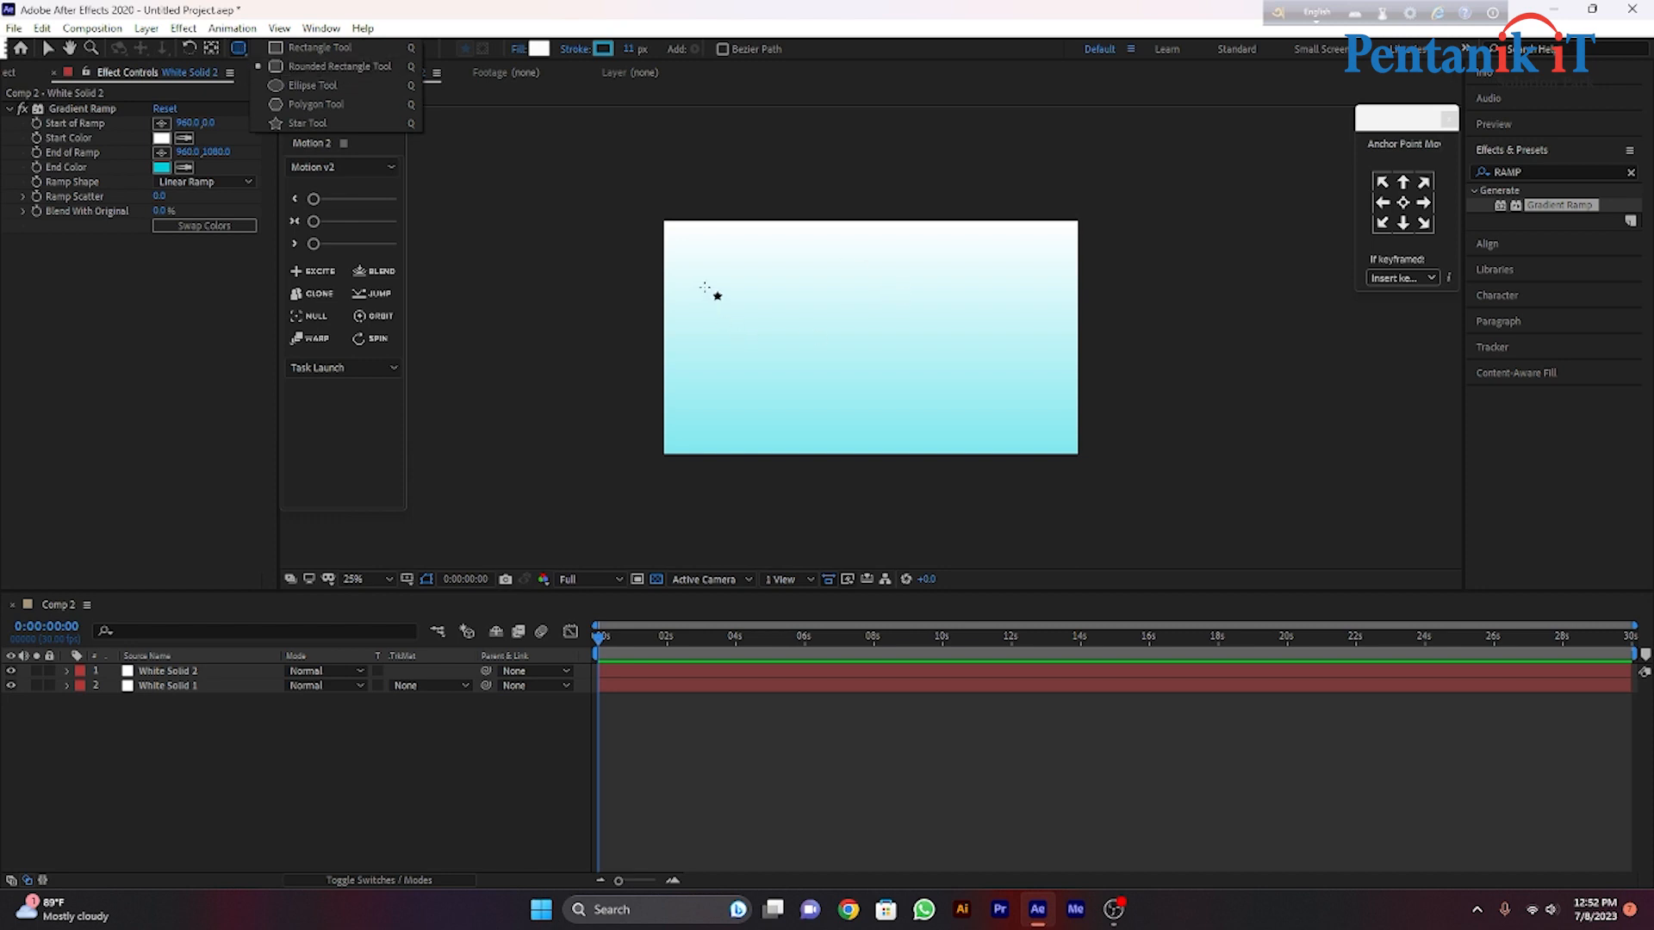
left_click_drag(696, 283, 853, 362)
left_click(48, 49)
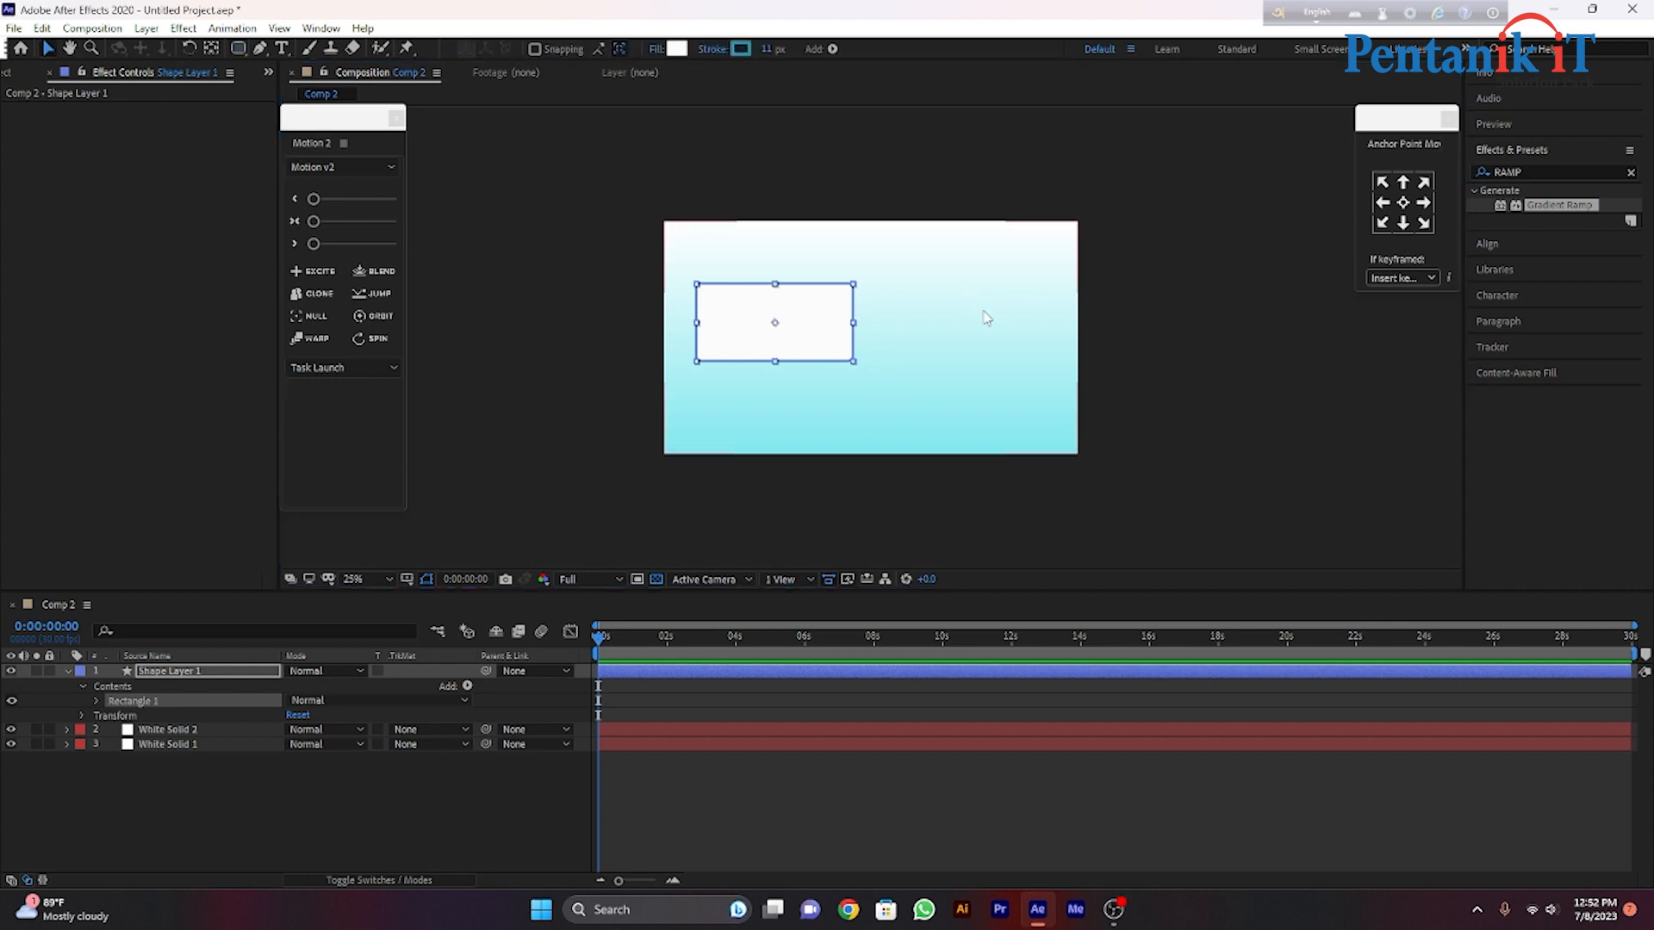
Move the Motion 2 palette off the canvas and reposition the rounded rectangle near the center of the frame.
scroll(987, 317, "up", 2)
left_click_drag(352, 120, 1286, 132)
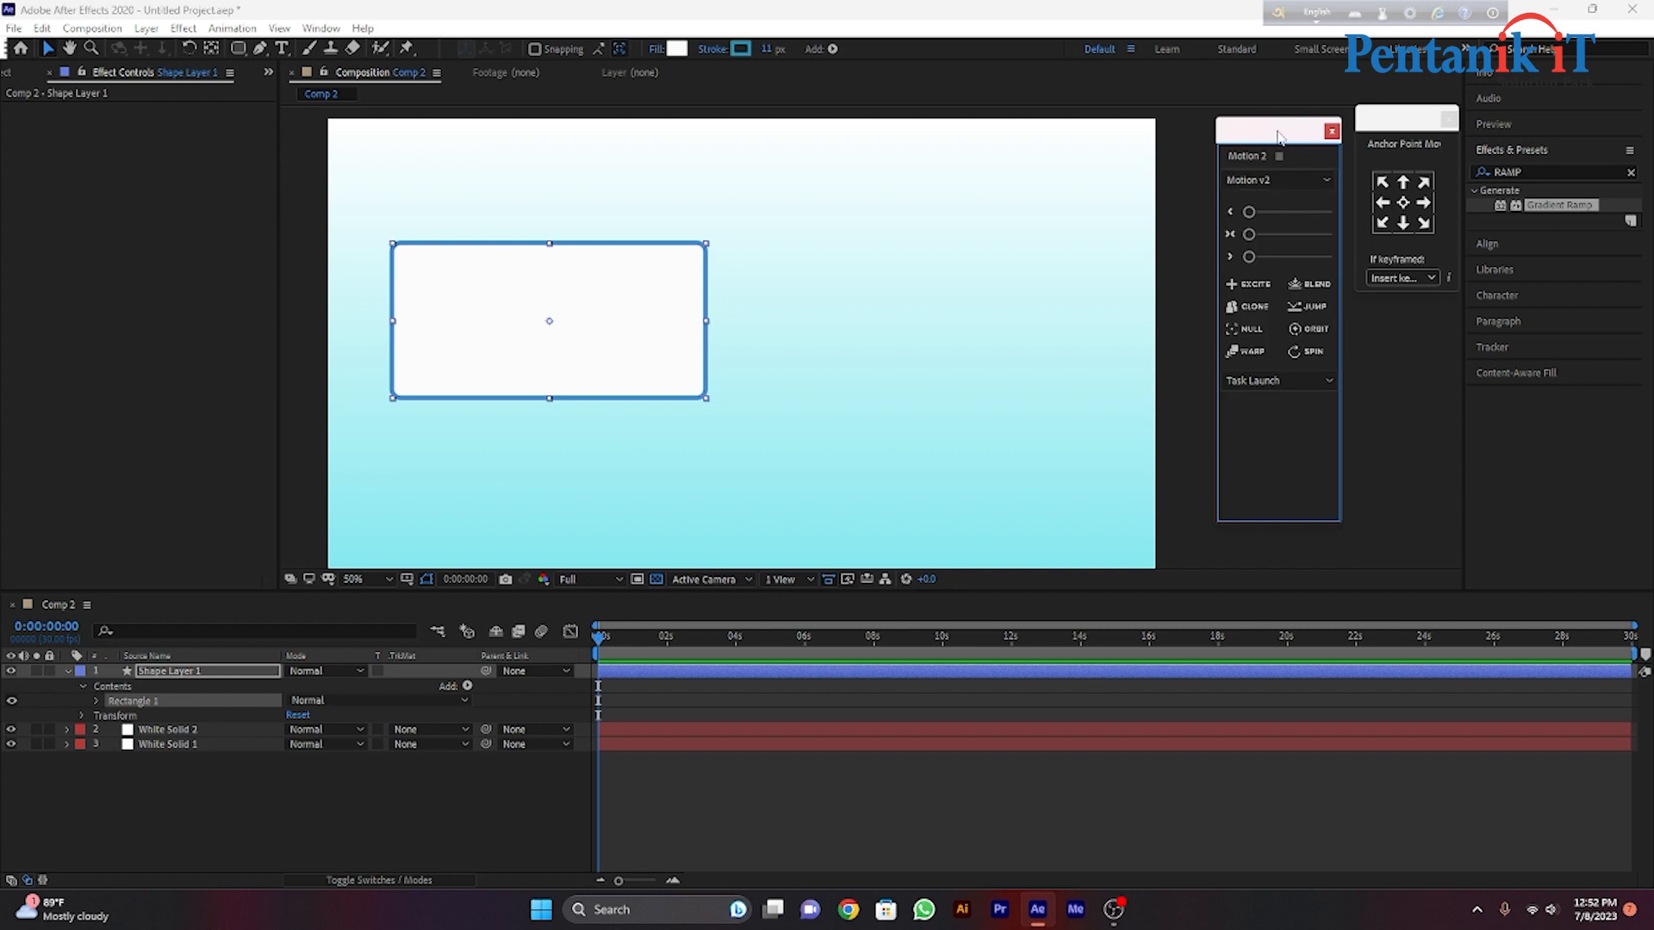
left_click_drag(621, 336, 814, 349)
key("comma")
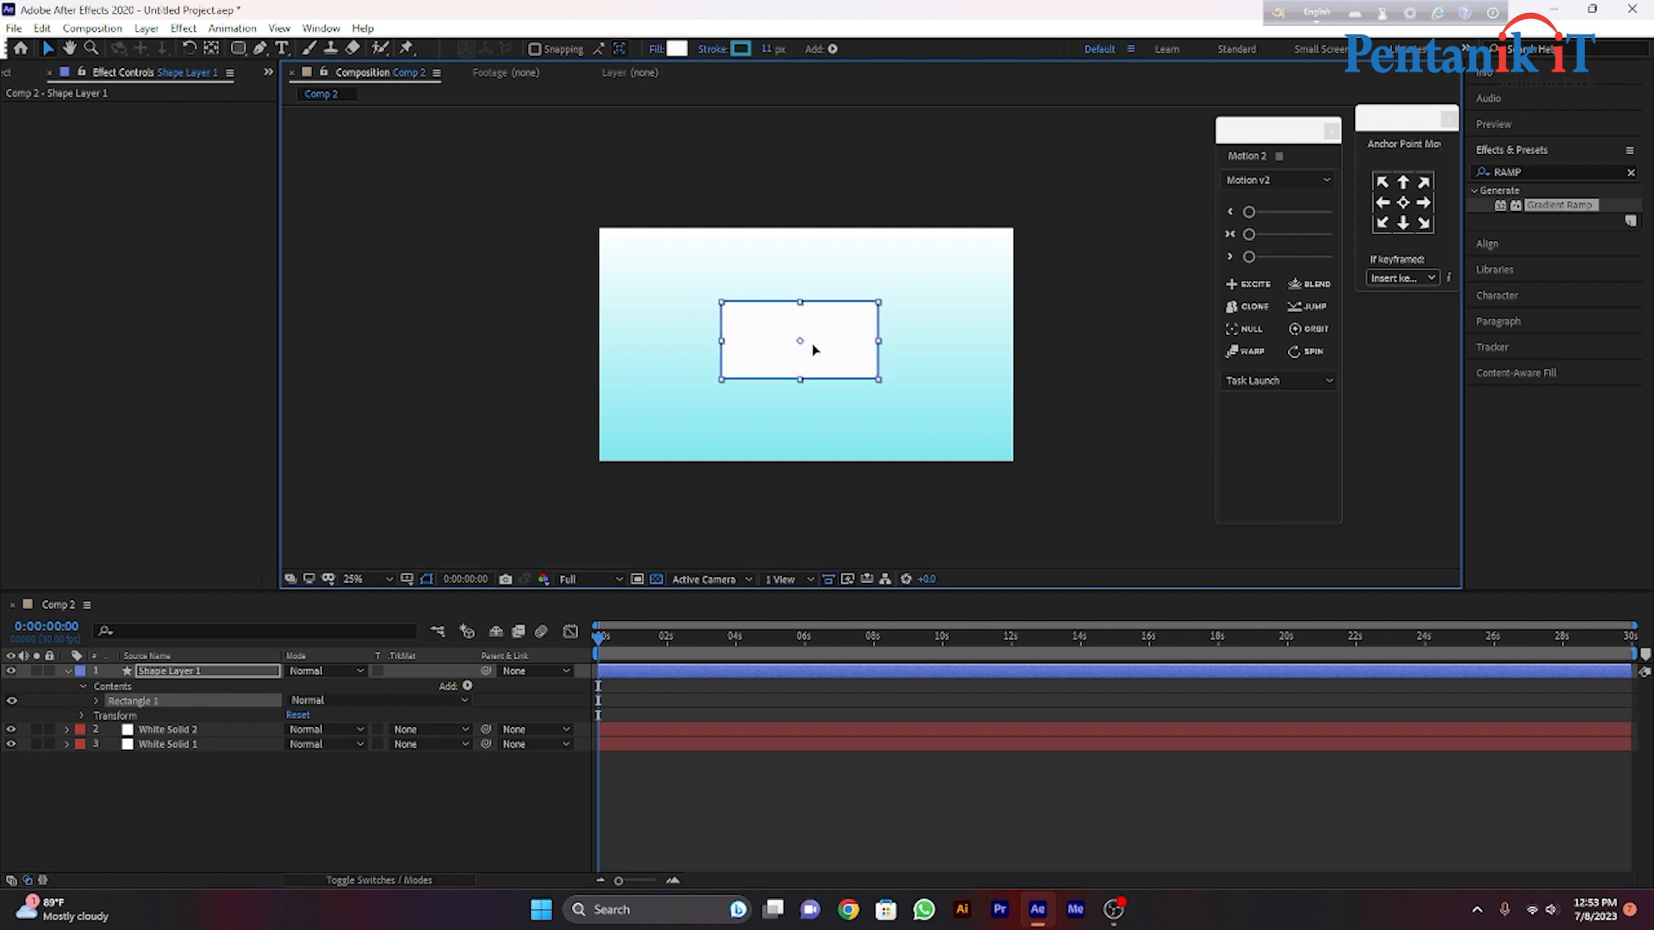
left_click(691, 866)
Add a 100% Scale keyframe to the Shape Layer 1 rectangle at 0:00:00:13.
left_click_drag(619, 882, 638, 882)
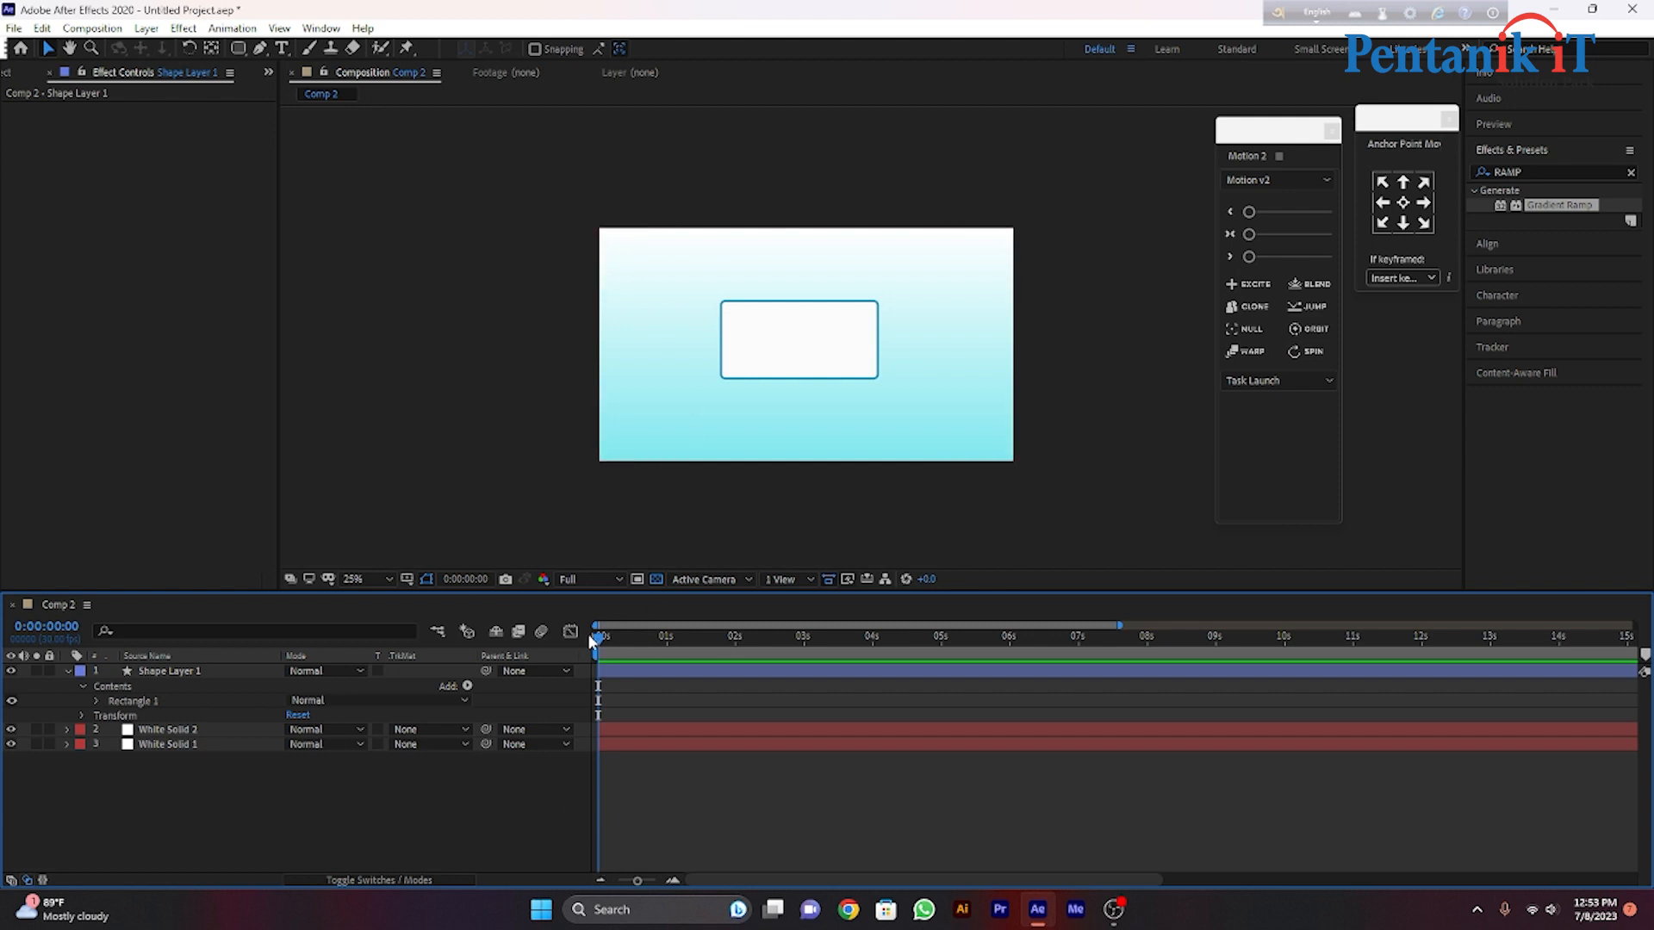
left_click_drag(595, 643, 632, 628)
left_click(632, 671)
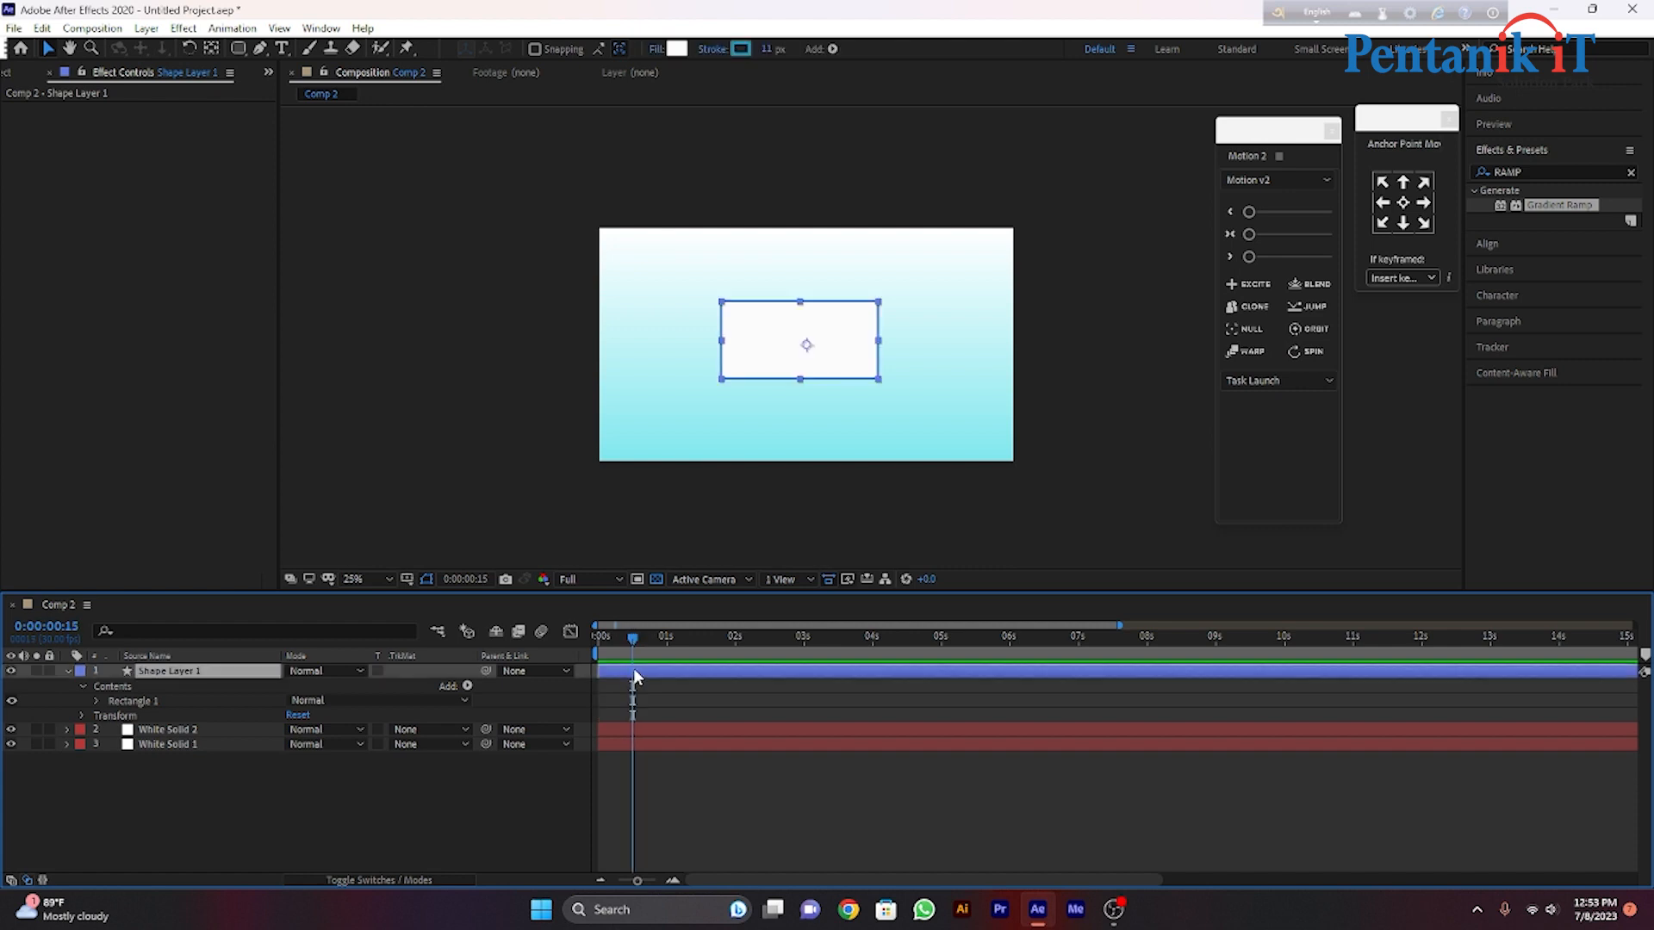
key("s")
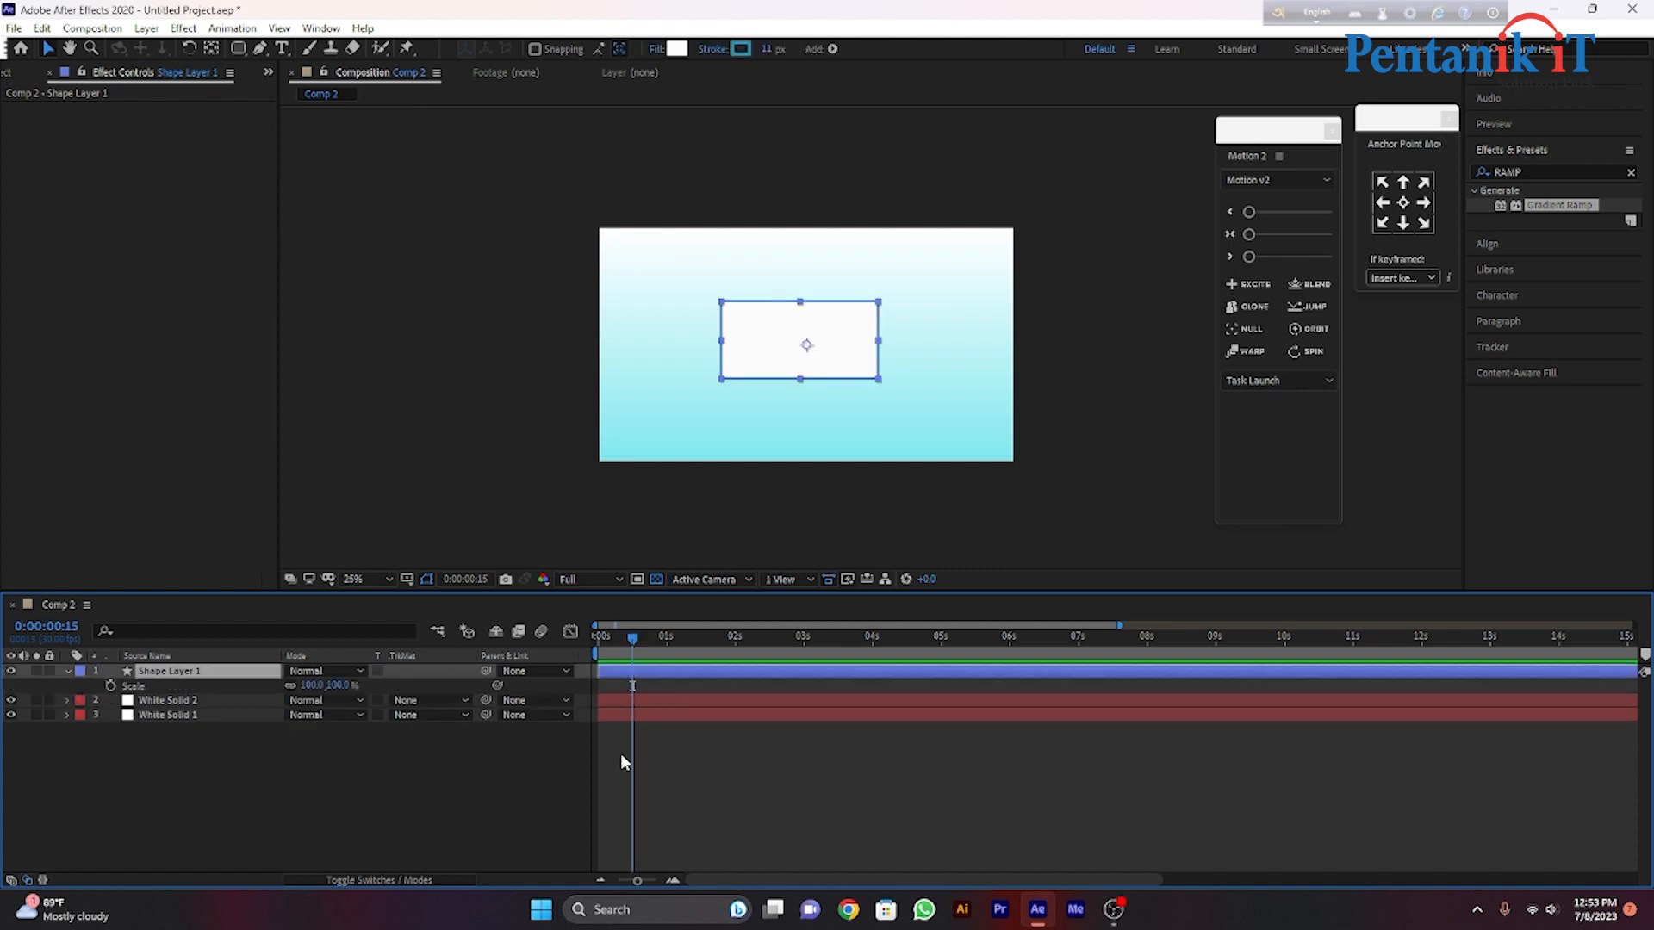
left_click(110, 684)
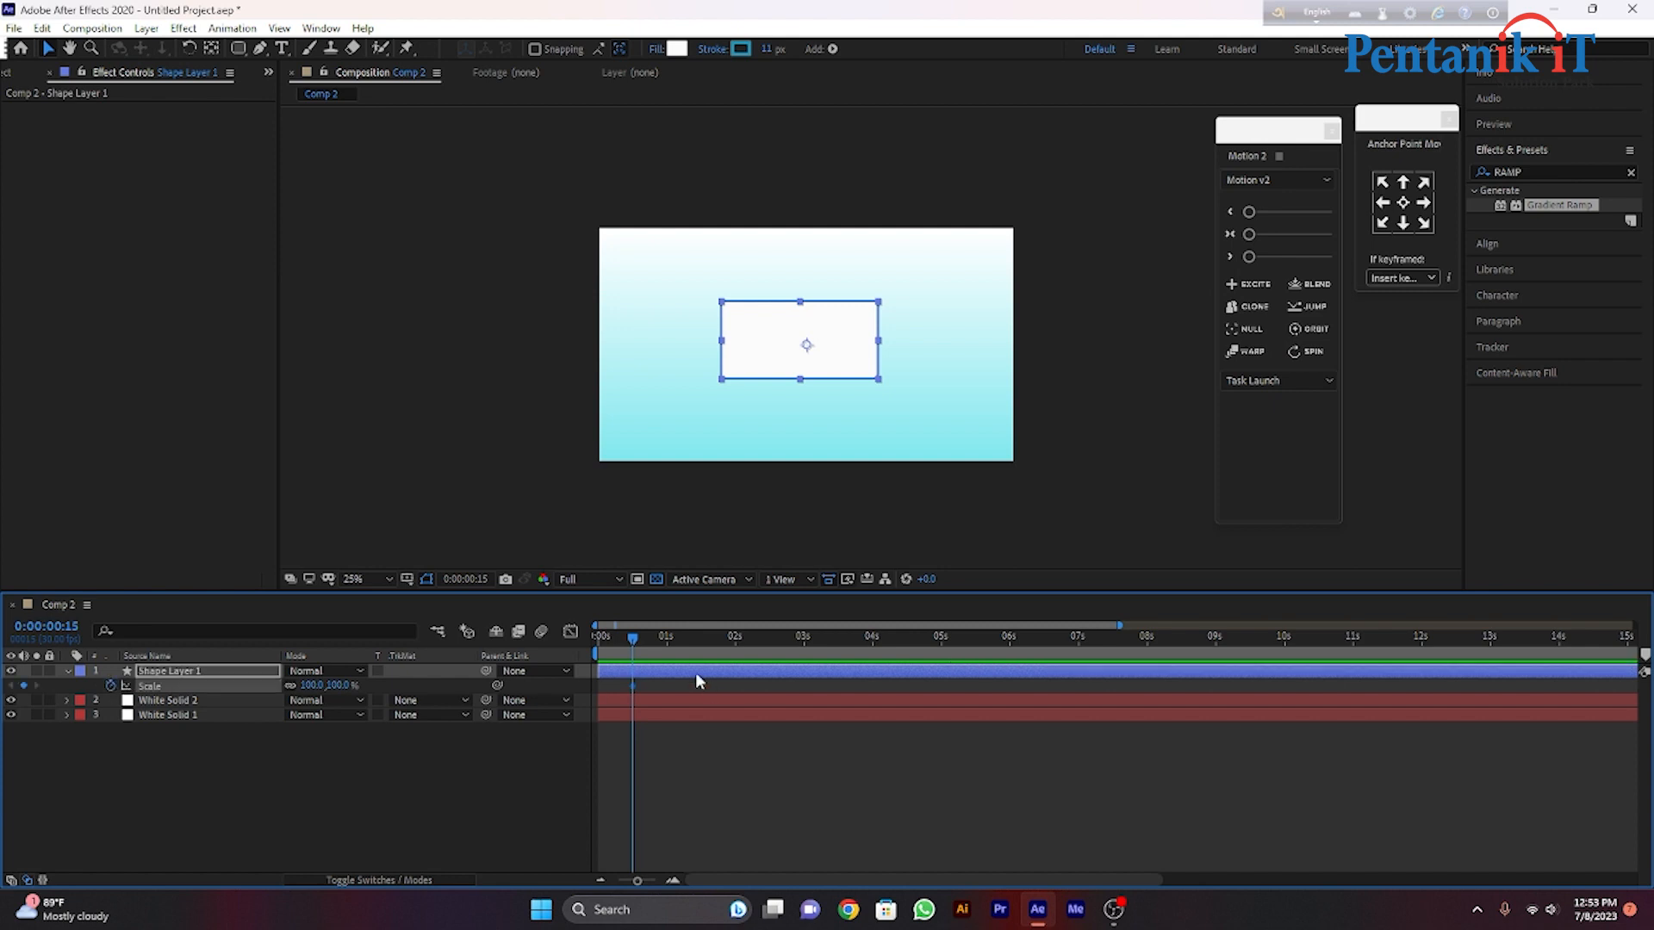
left_click_drag(635, 641, 630, 642)
key("ctrl+z")
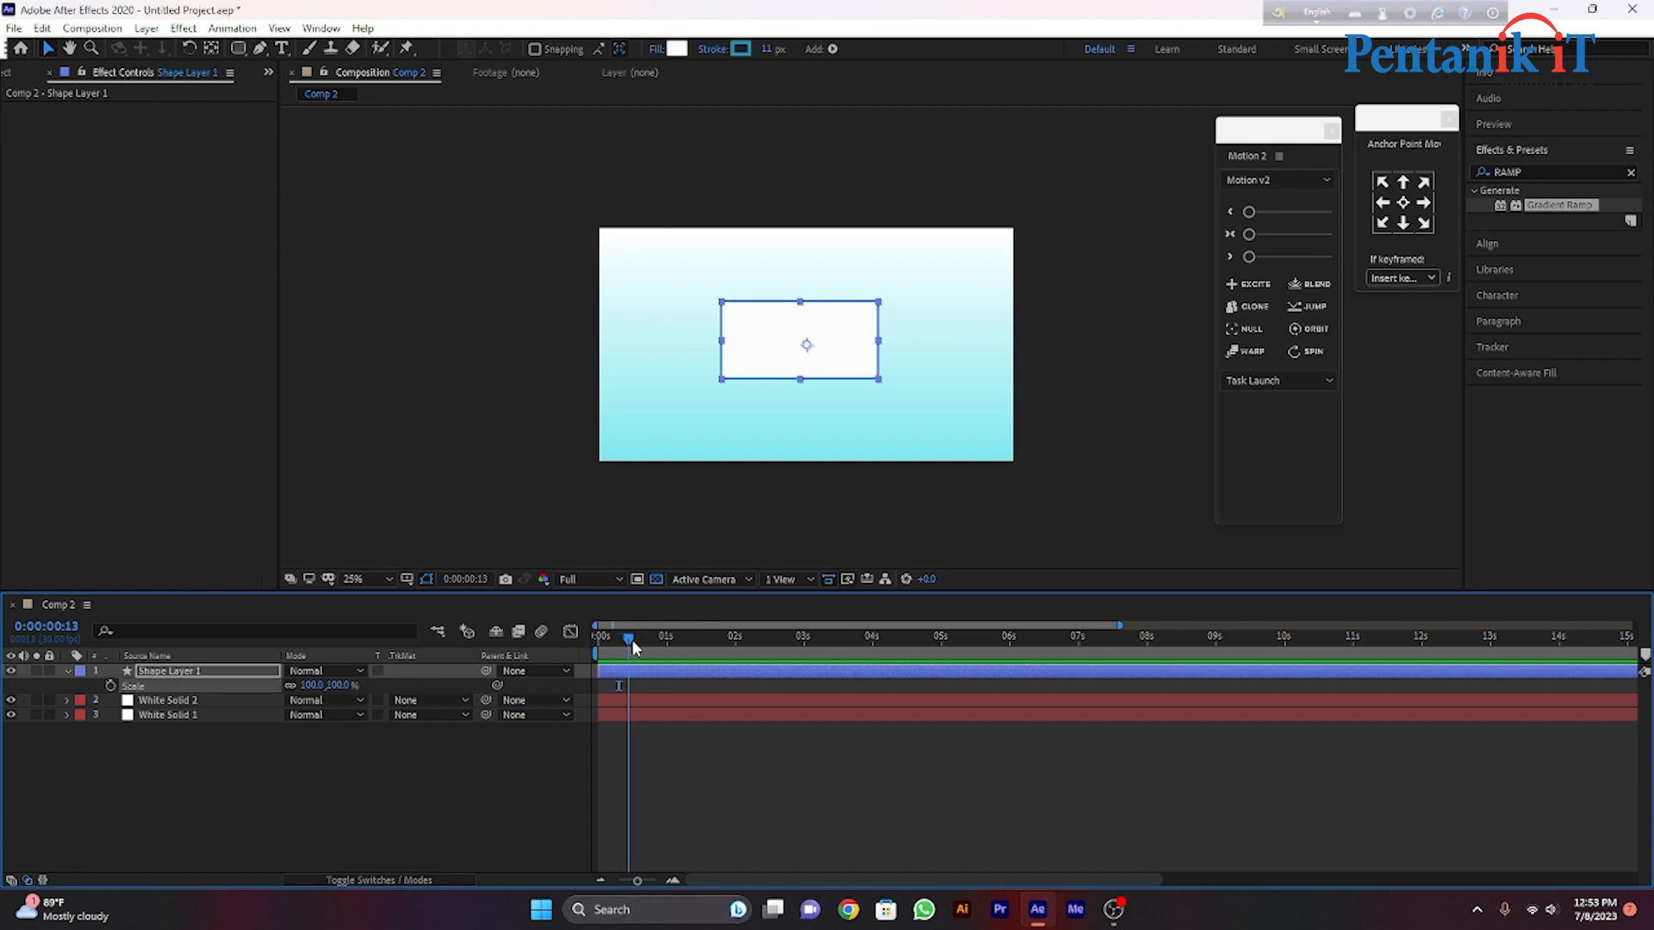
left_click(110, 685)
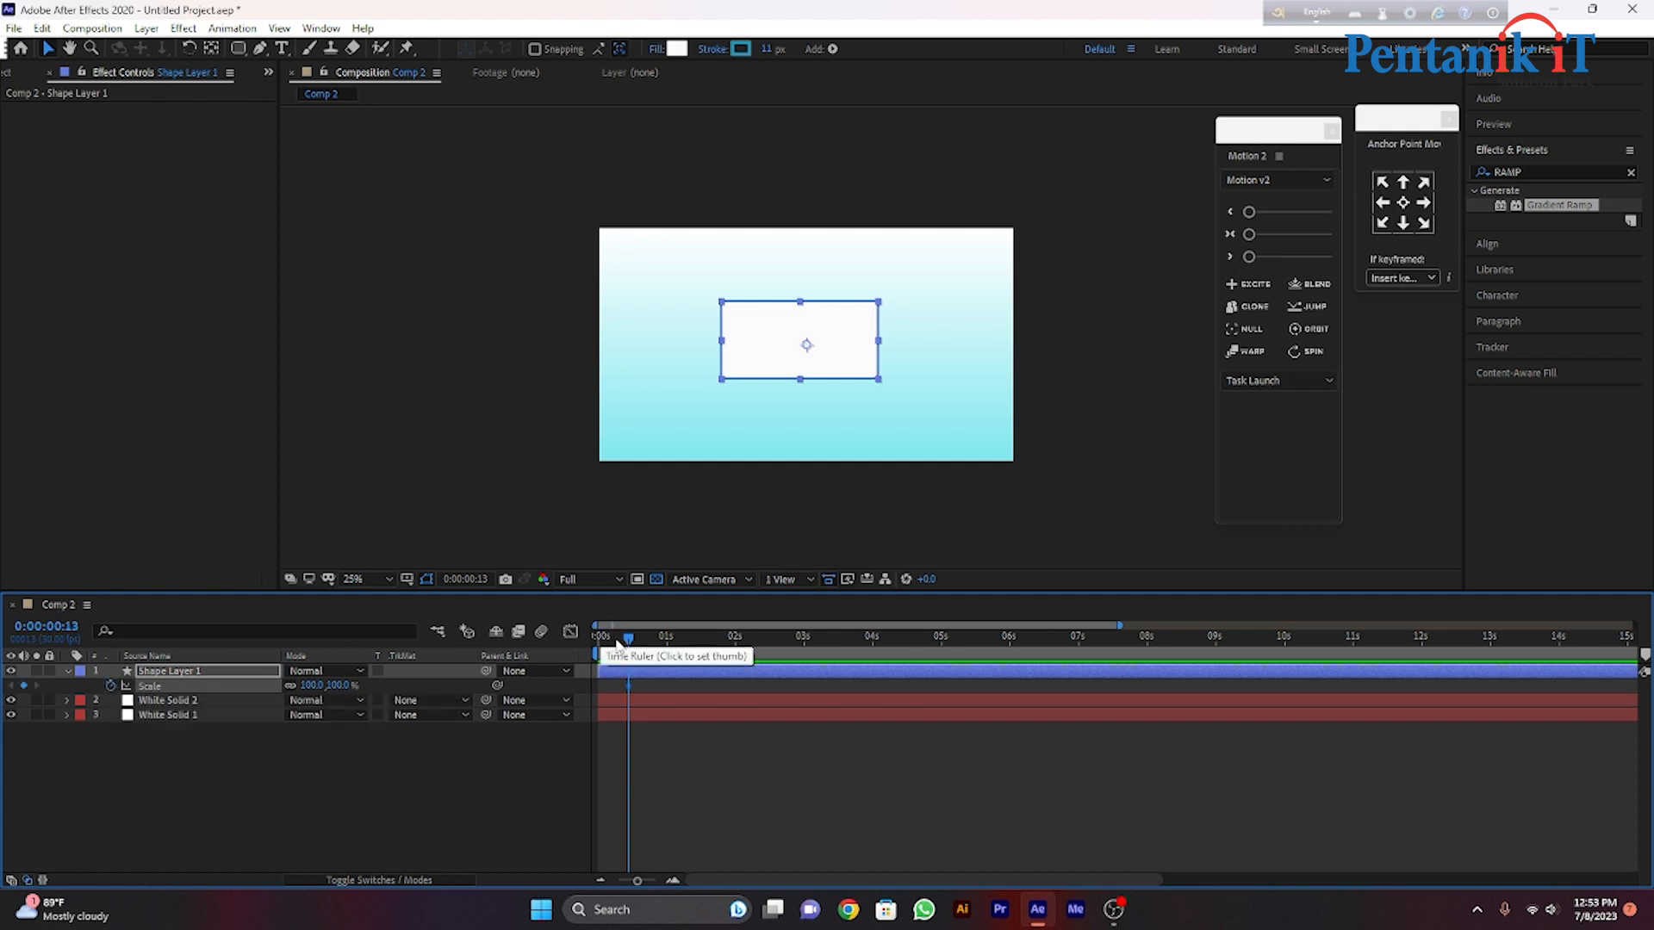
Set the rectangle layer's Scale to 0% at 0:00:00:02 and preview the scale-up animation from the start.
left_click_drag(631, 642, 605, 641)
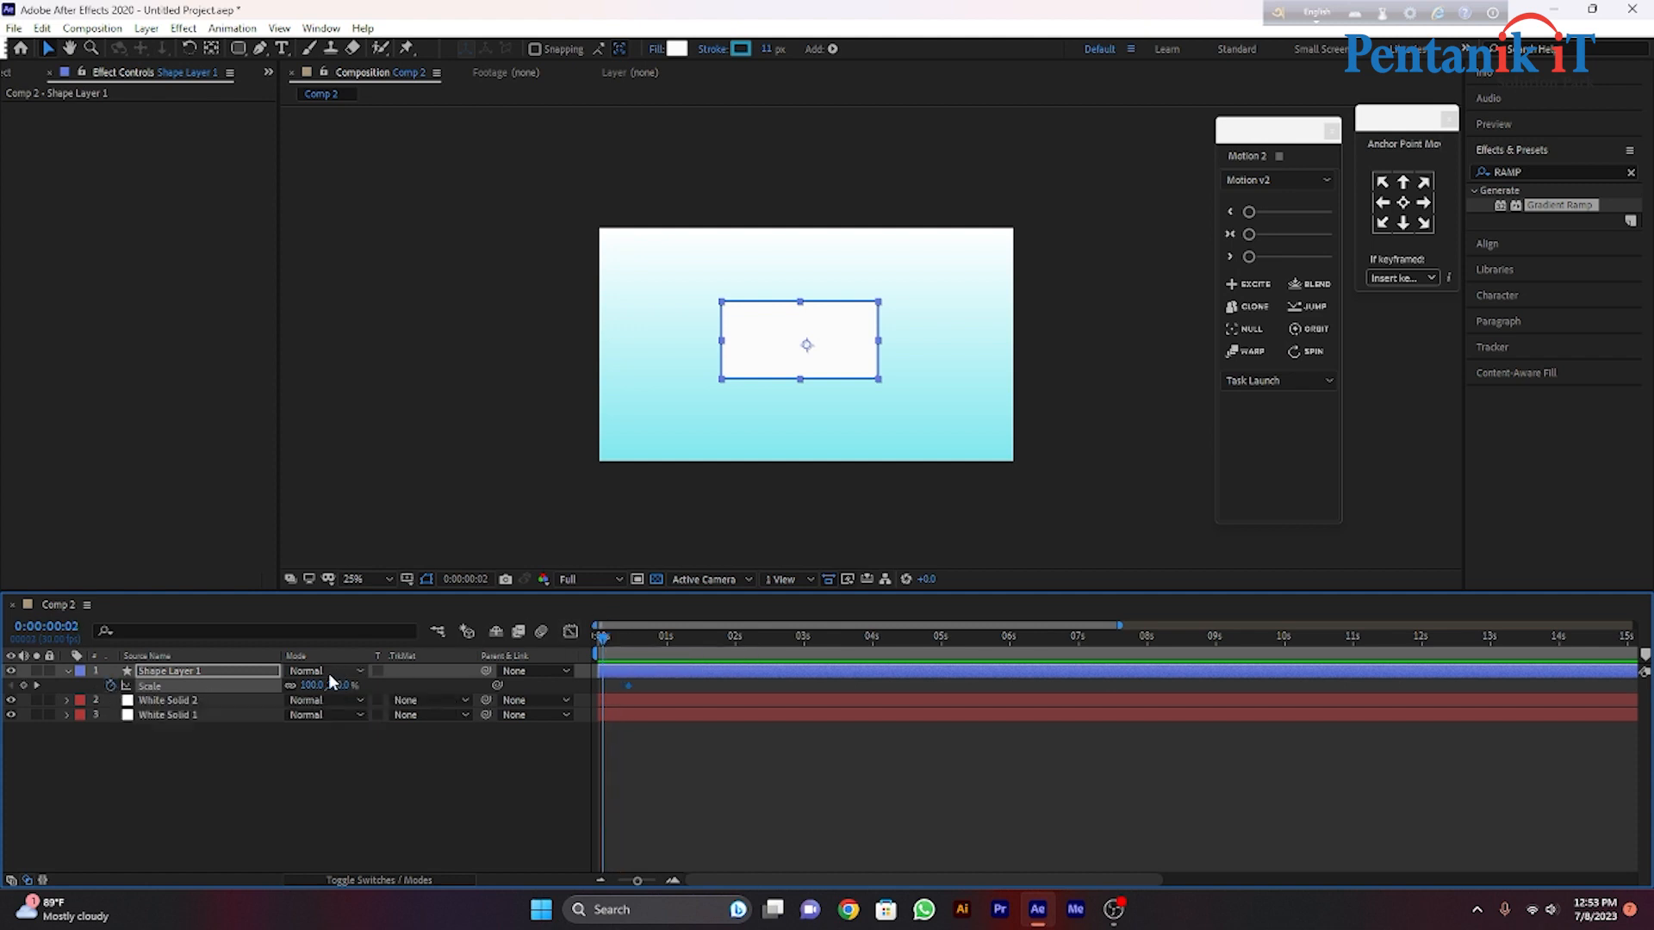
left_click(309, 687)
type("0")
right_click(546, 730)
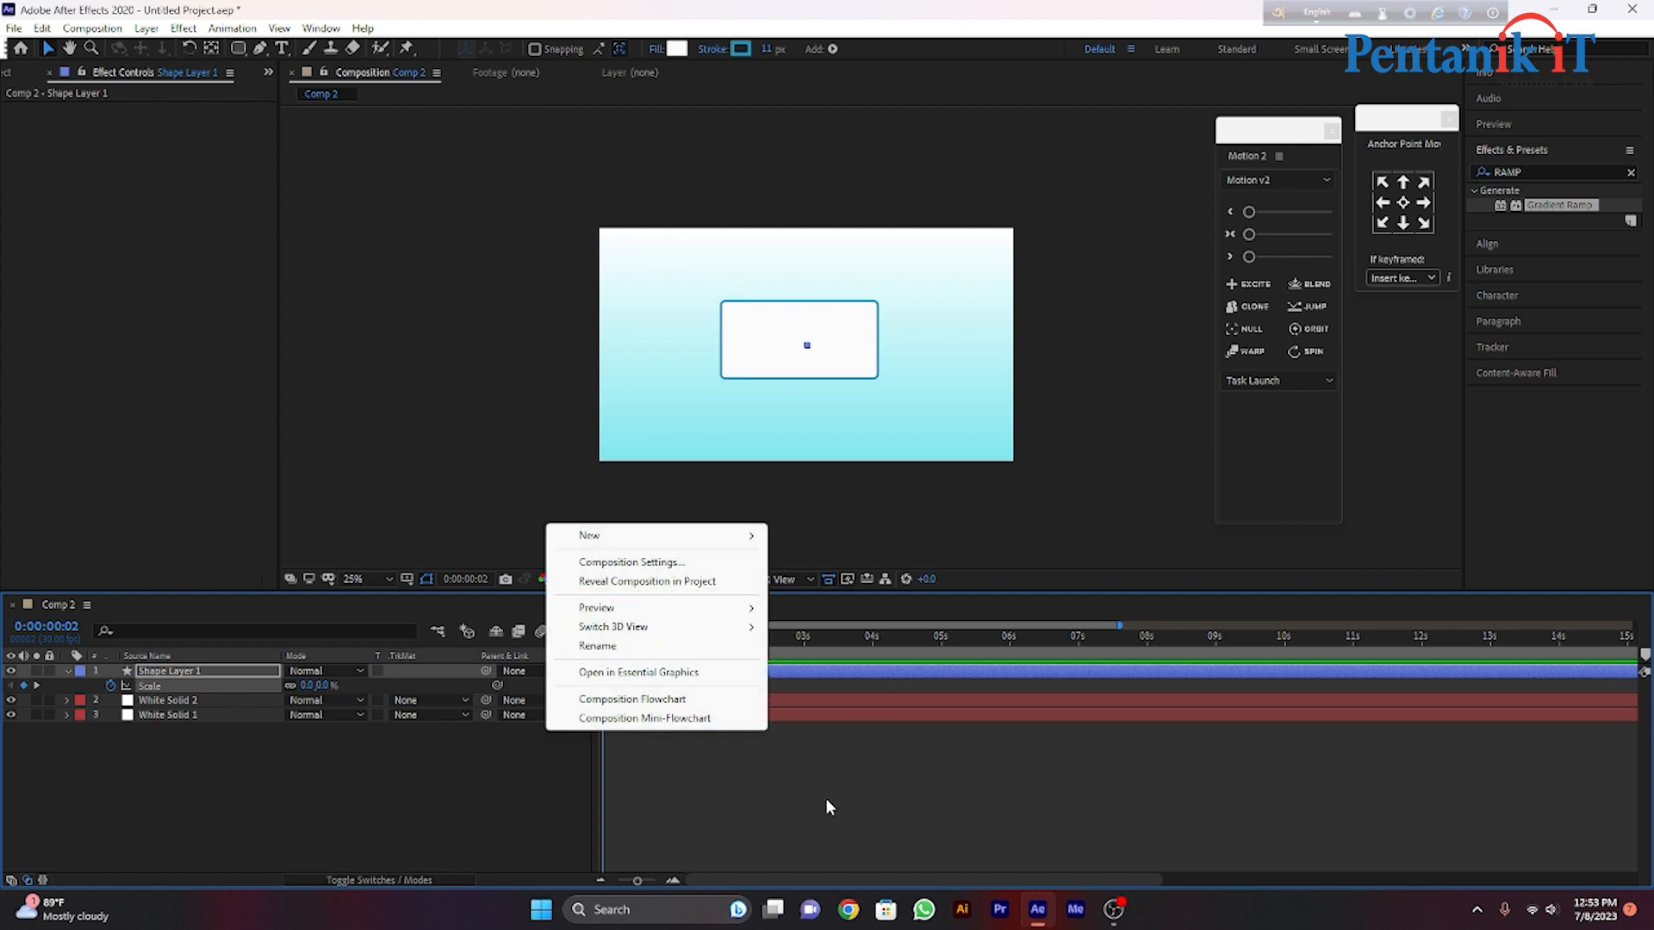
left_click(782, 820)
key("space")
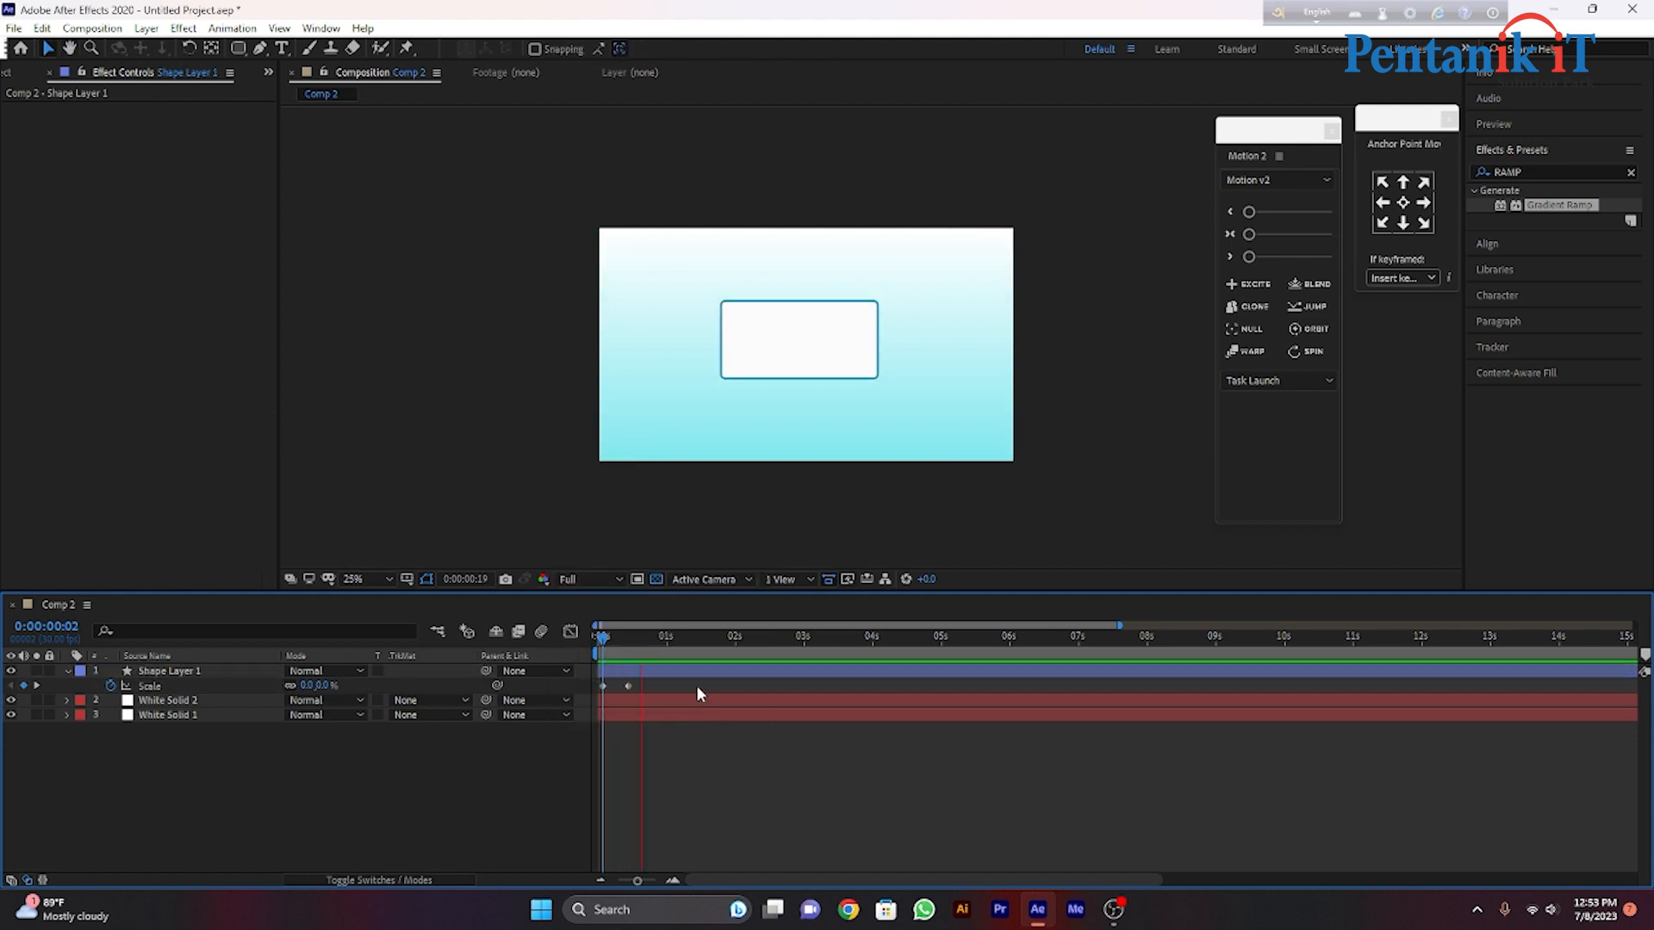
left_click_drag(661, 637, 599, 637)
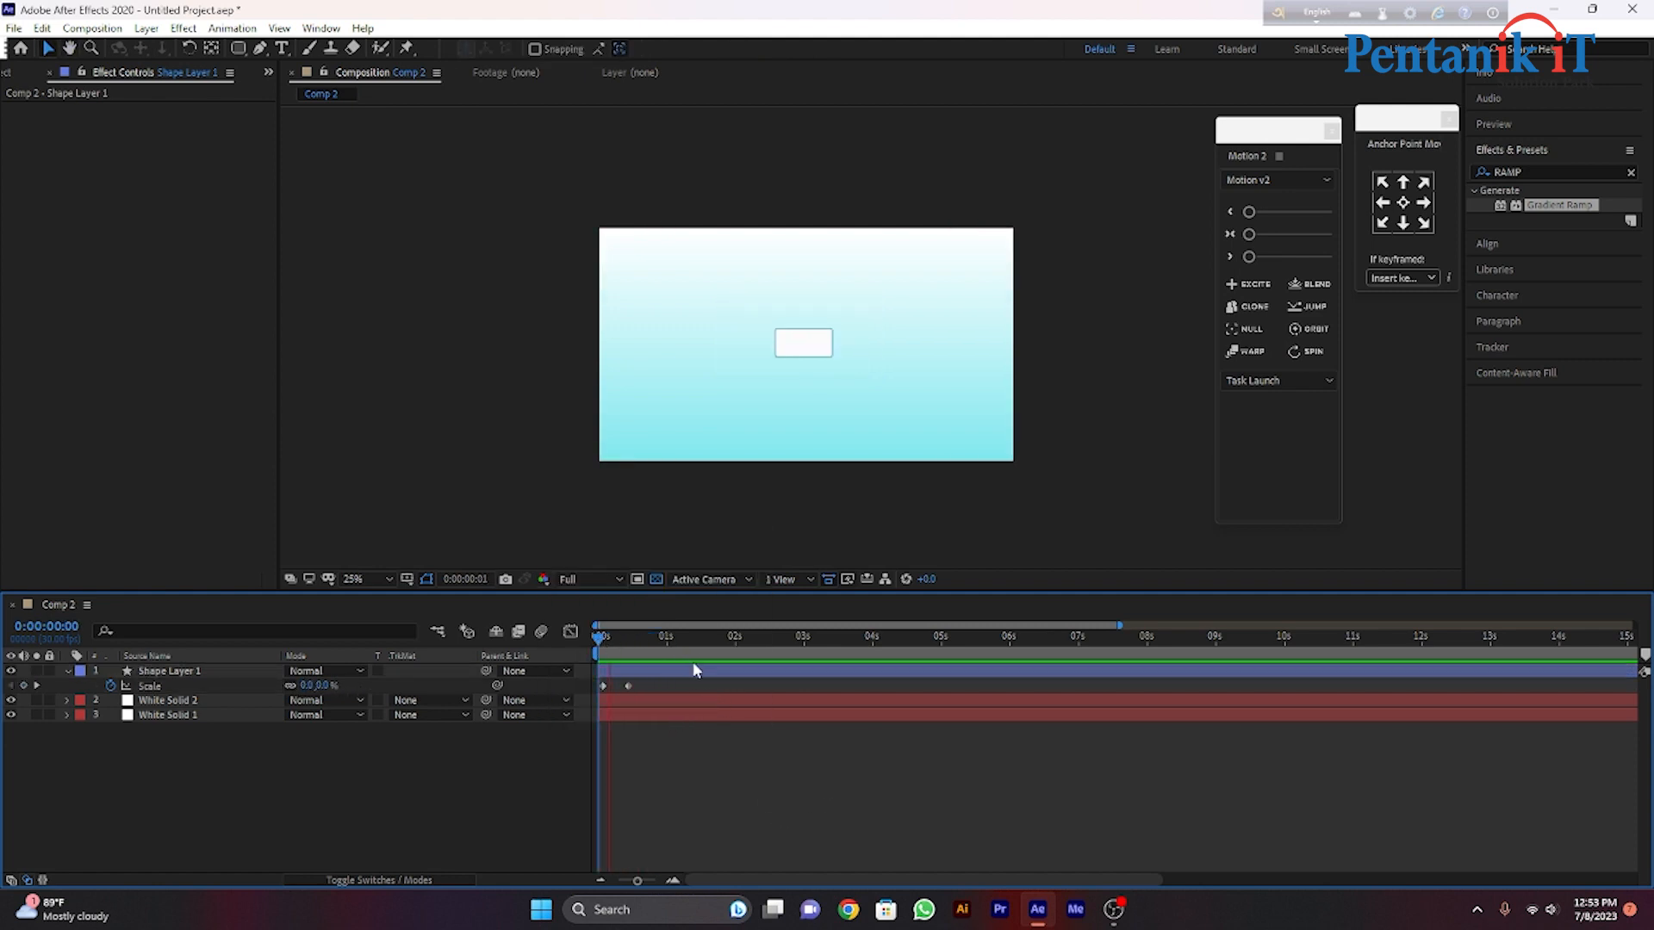
Apply Motion 2's Excite to both Scale keyframes of the rectangle layer.
left_click_drag(638, 682, 586, 688)
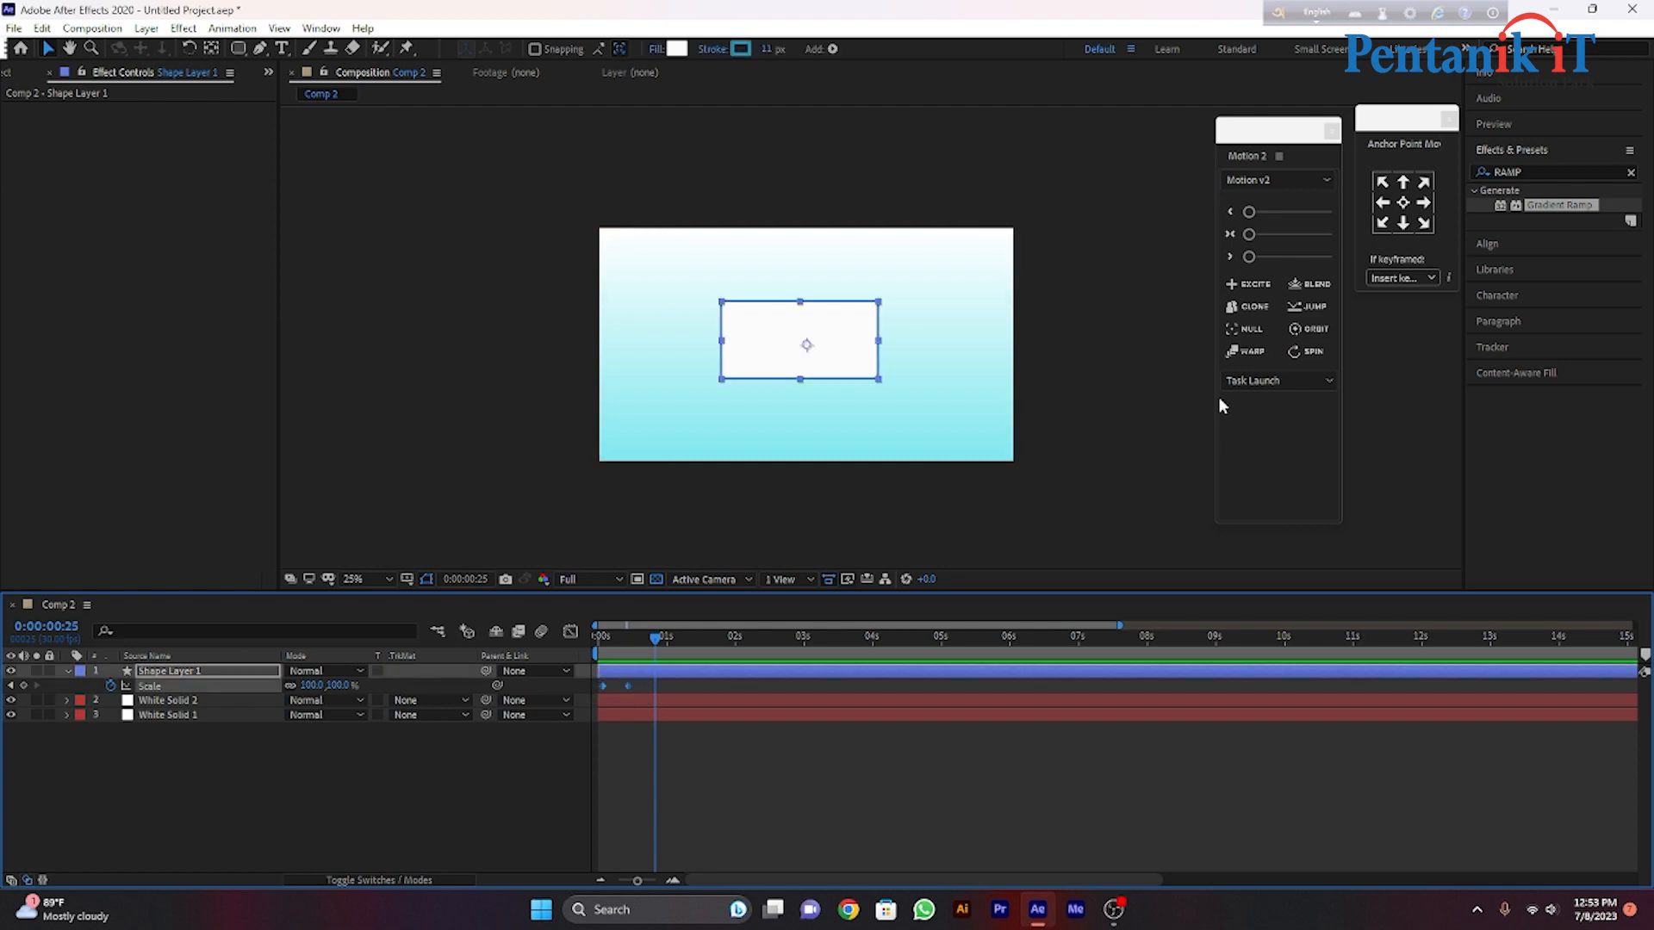
left_click(1250, 289)
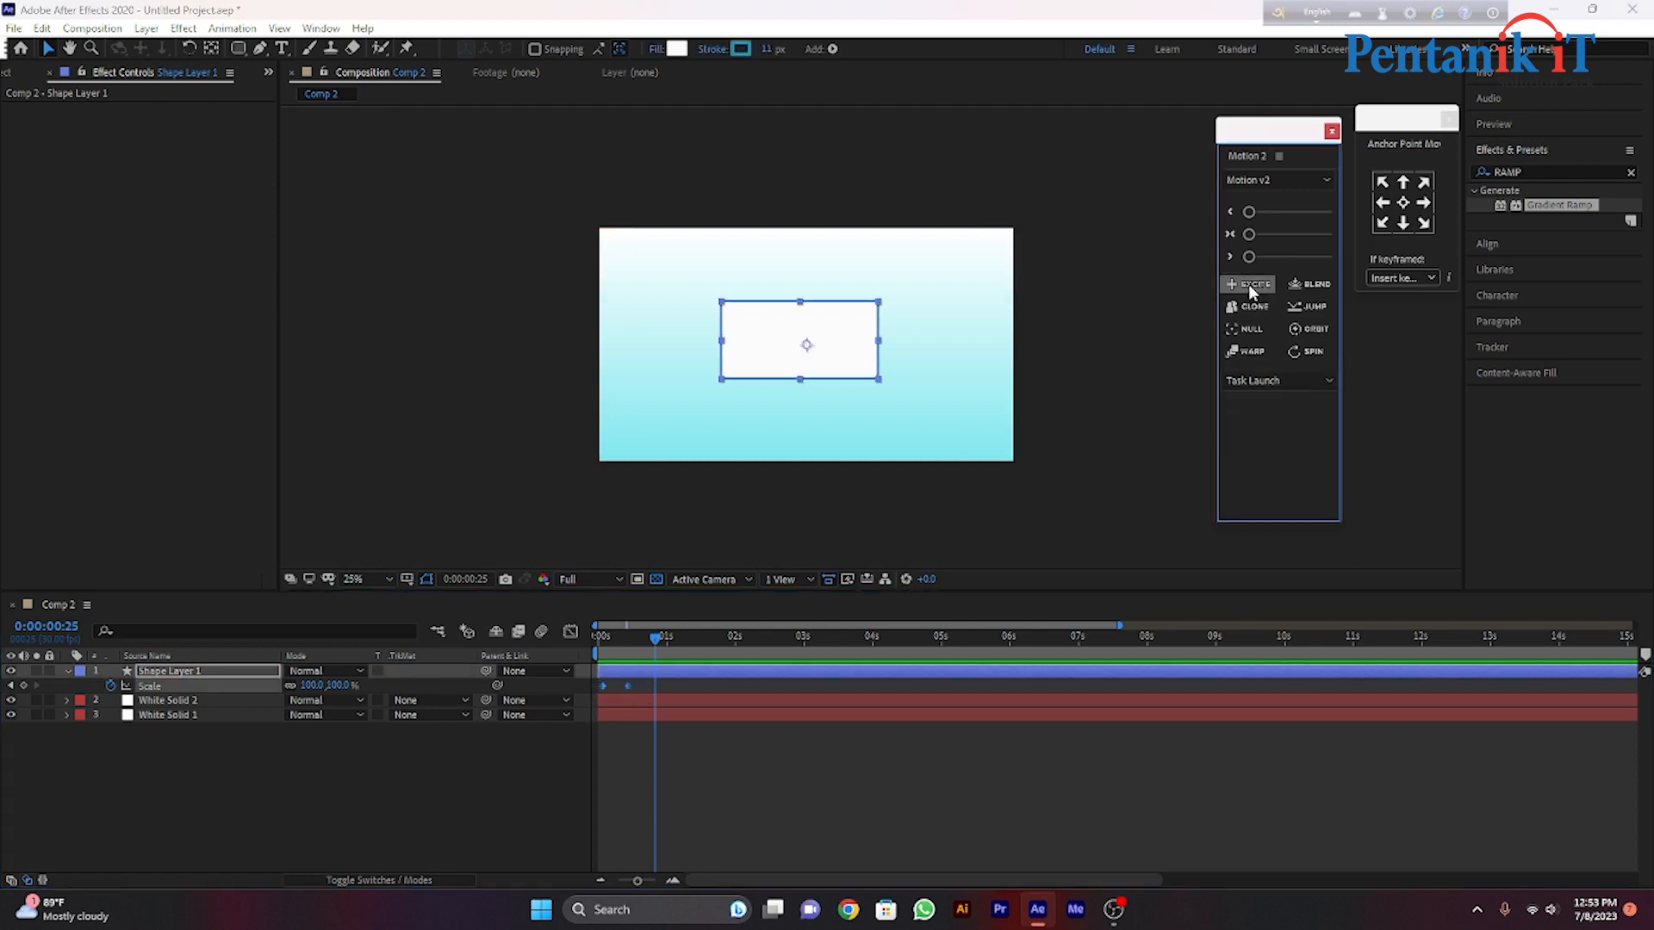
Ease both Scale keyframes of the rectangle with Motion 2's > slider at about mid-strength and preview the animation from the start.
left_click_drag(1248, 257, 1289, 257)
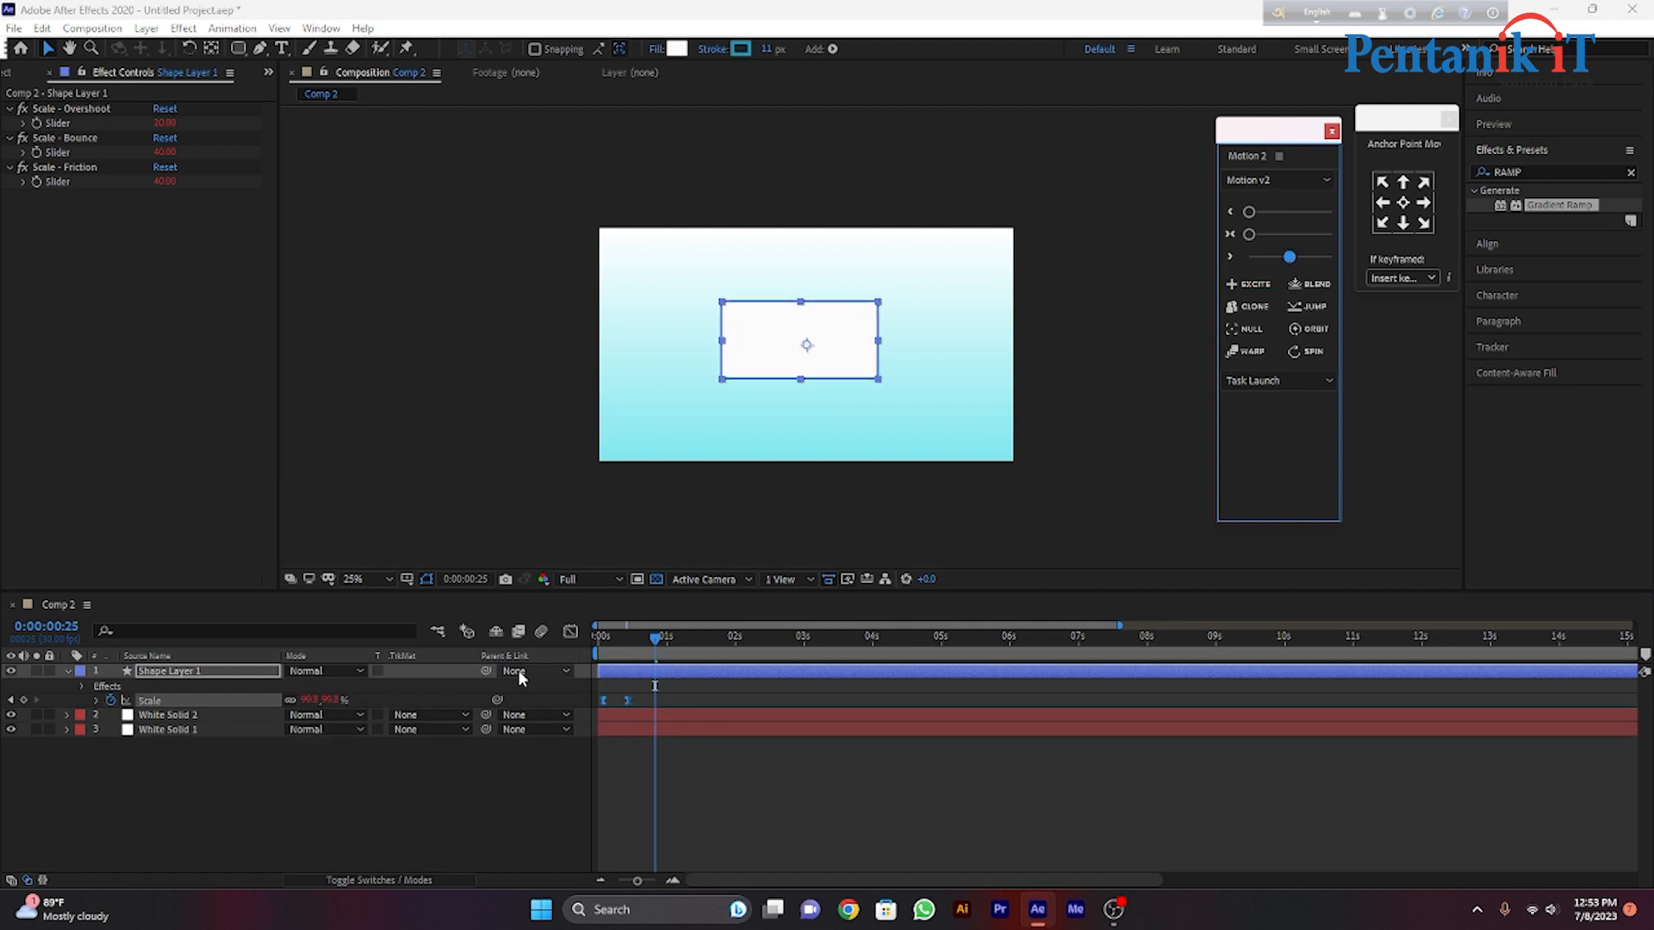
left_click_drag(665, 639, 605, 641)
key("space")
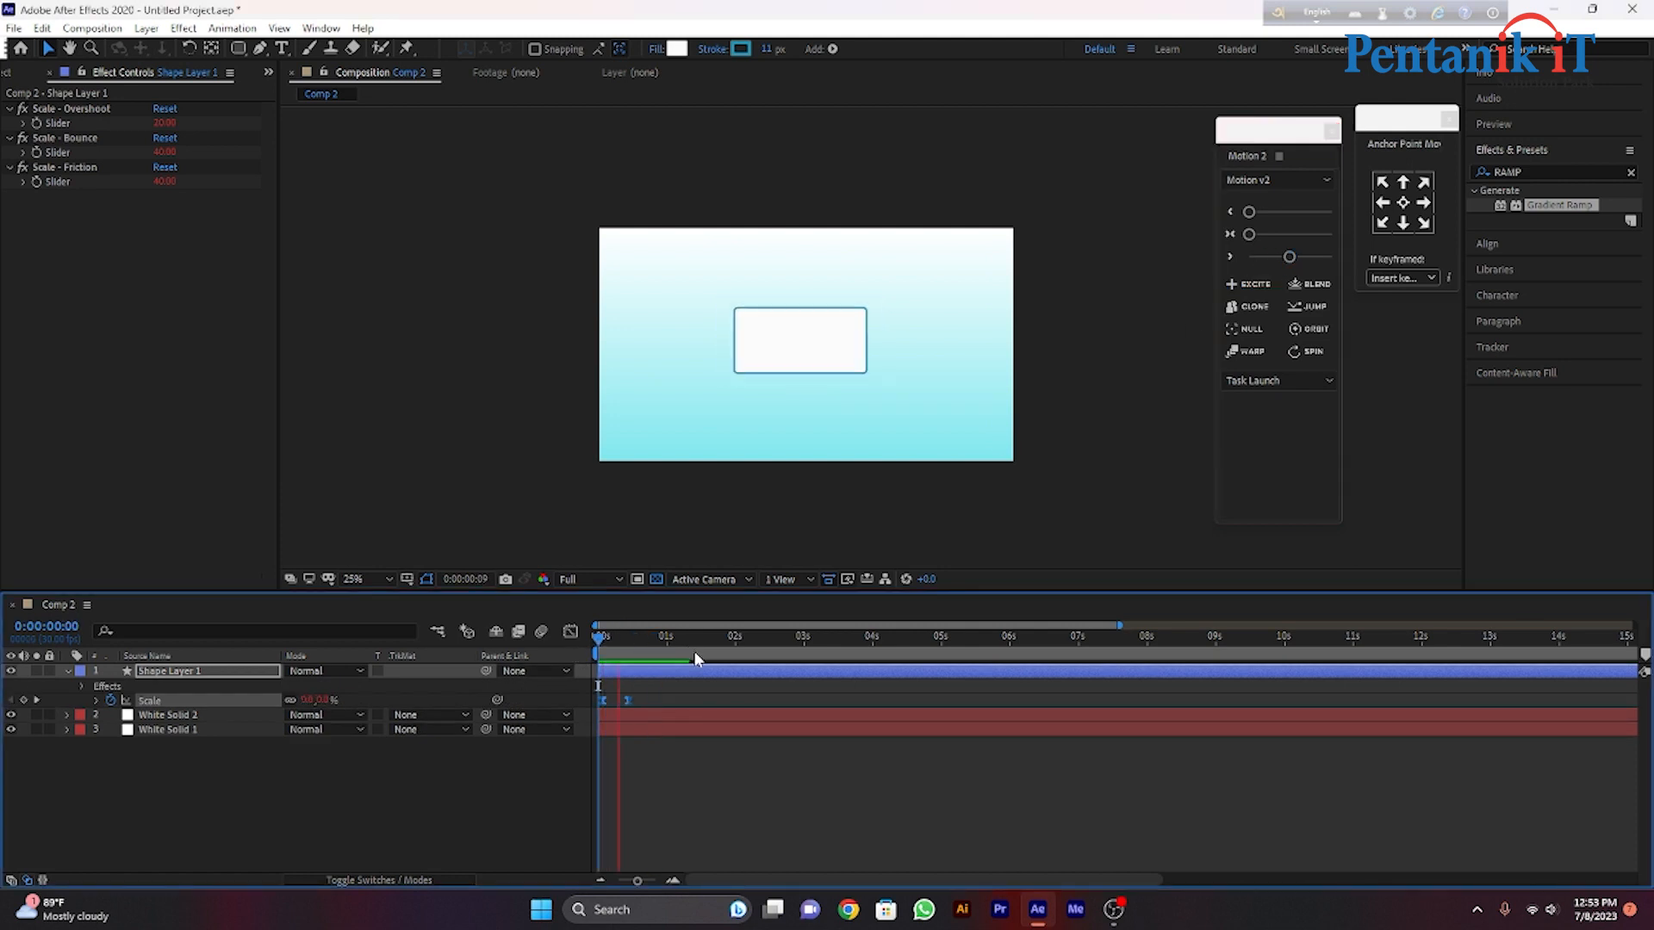
Move the rectangle's second Scale keyframe slightly earlier to speed up the scale-in, and preview it from the start.
left_click(634, 698)
left_click_drag(628, 702, 620, 702)
left_click_drag(666, 641, 587, 646)
key("space")
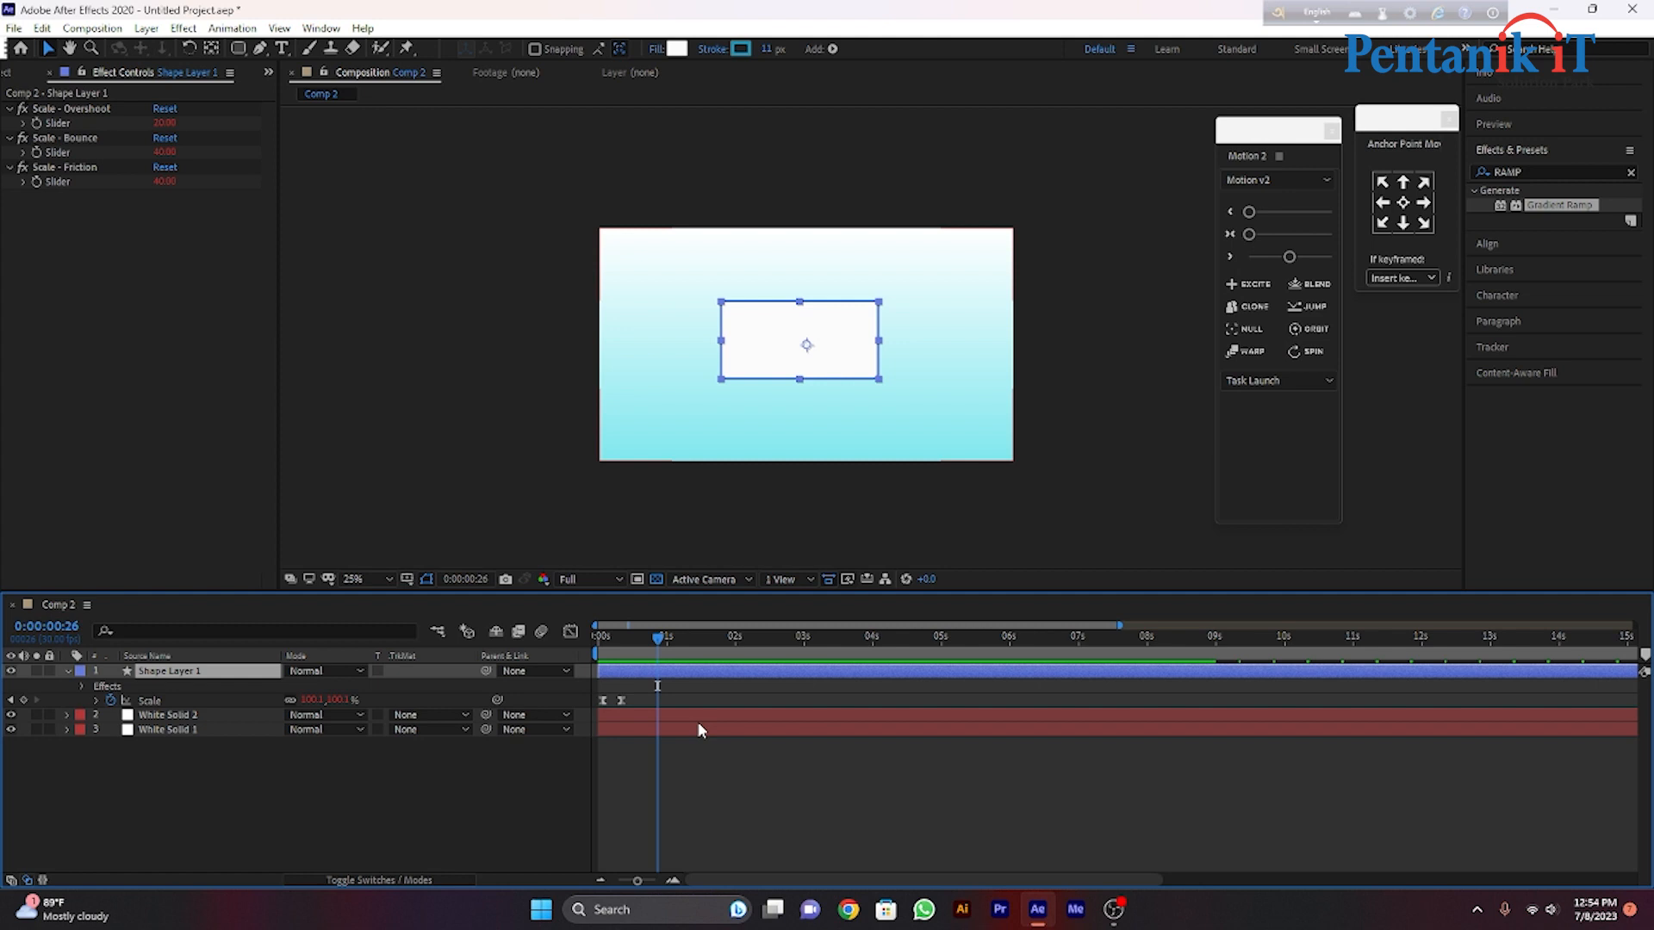
Duplicate Shape Layer 1, place the copy directly below the original, and trim the copy's start to 0:00:00:11.
key("ctrl+d")
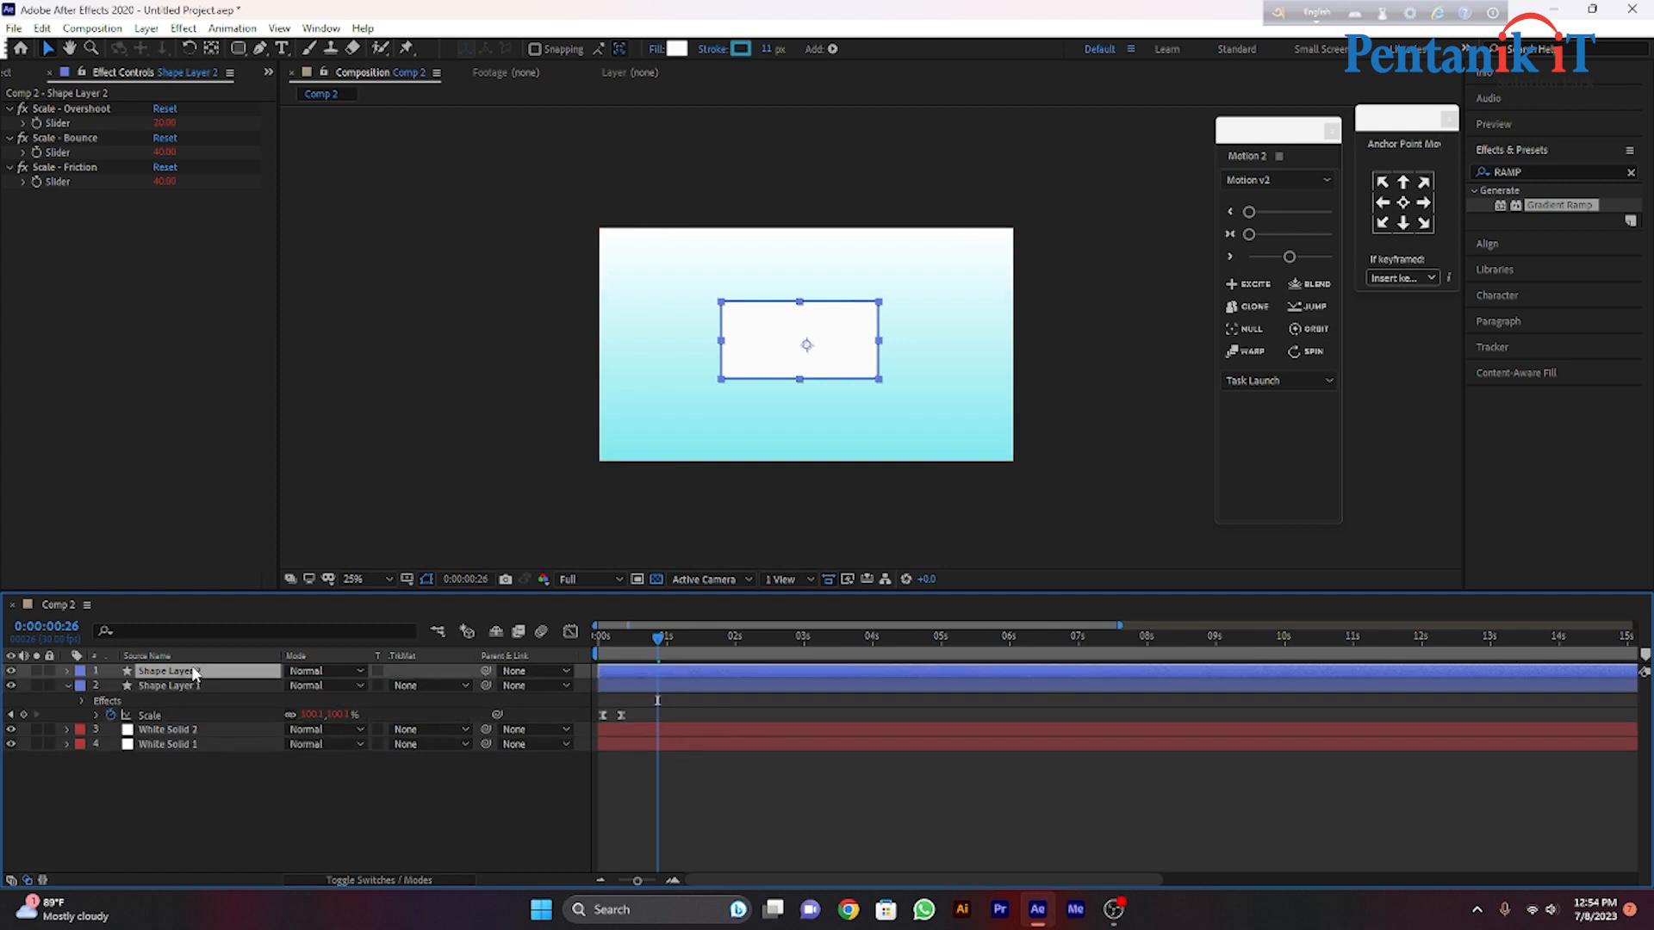
left_click_drag(193, 671, 193, 721)
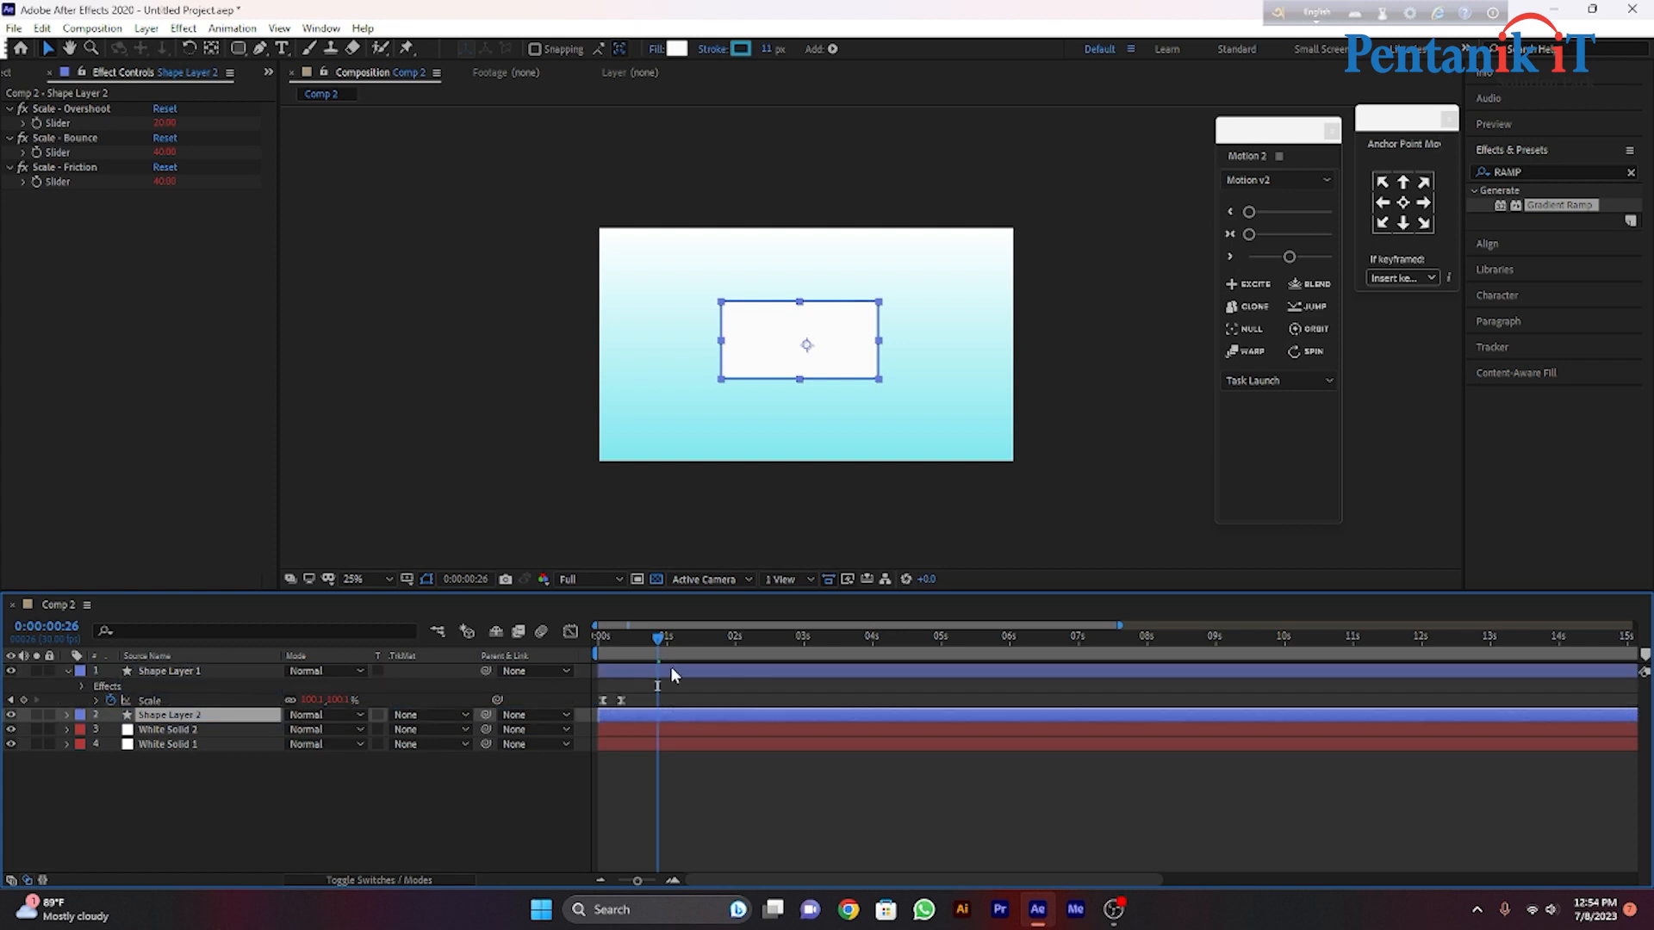
left_click_drag(674, 647, 623, 648)
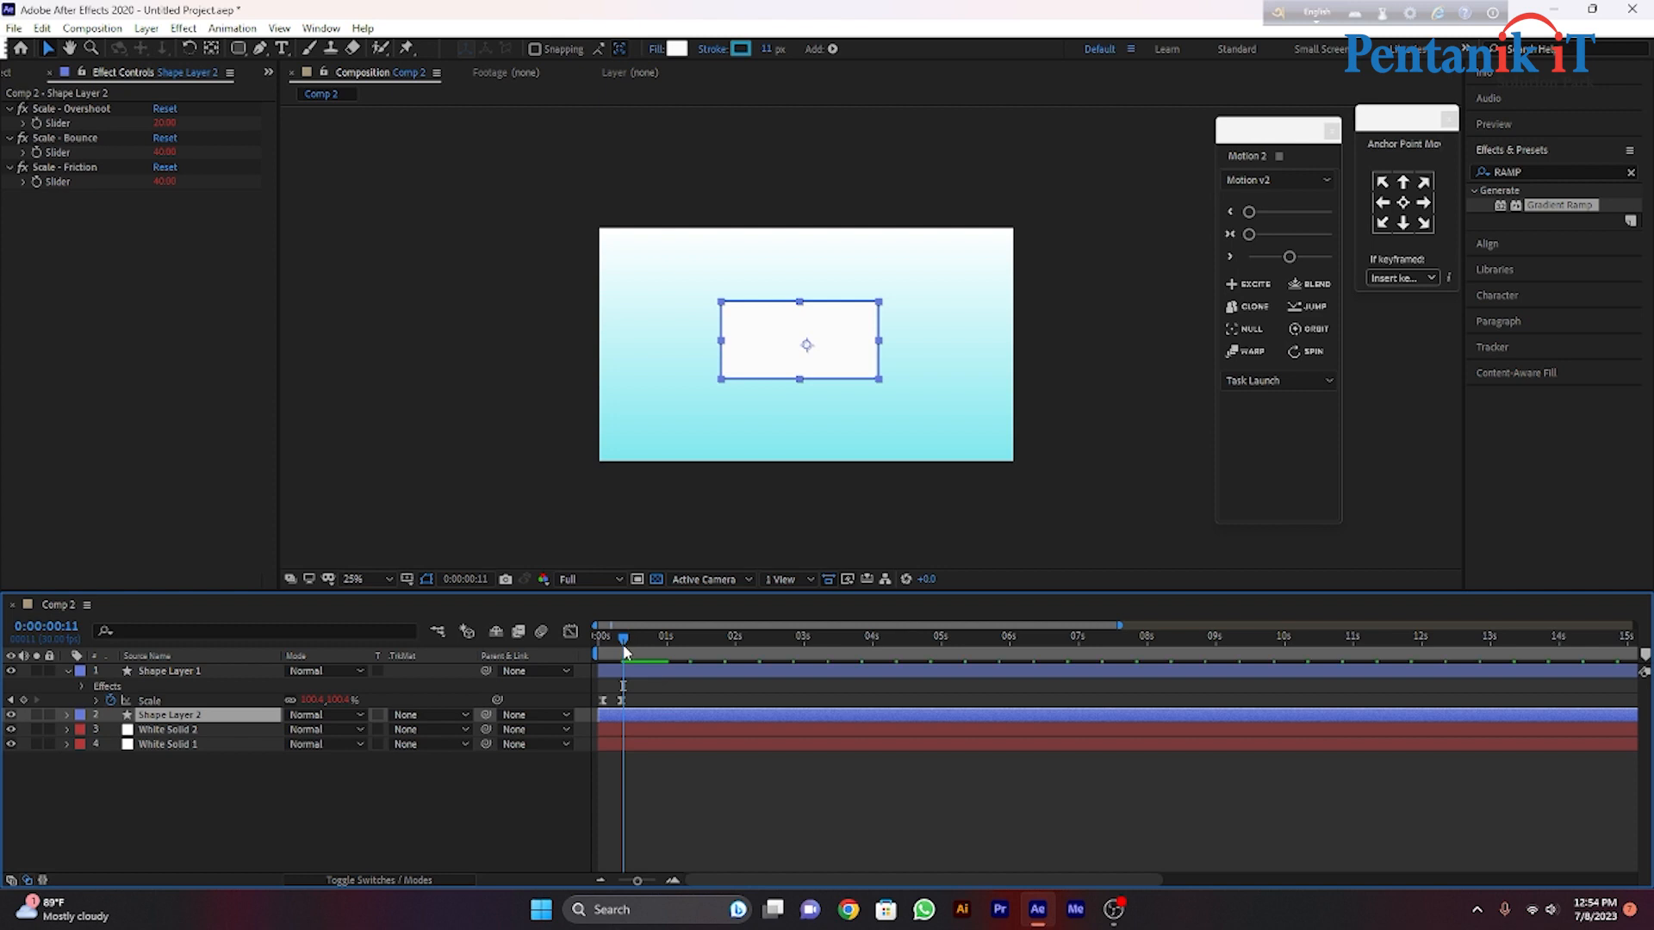
key("alt+bracketleft")
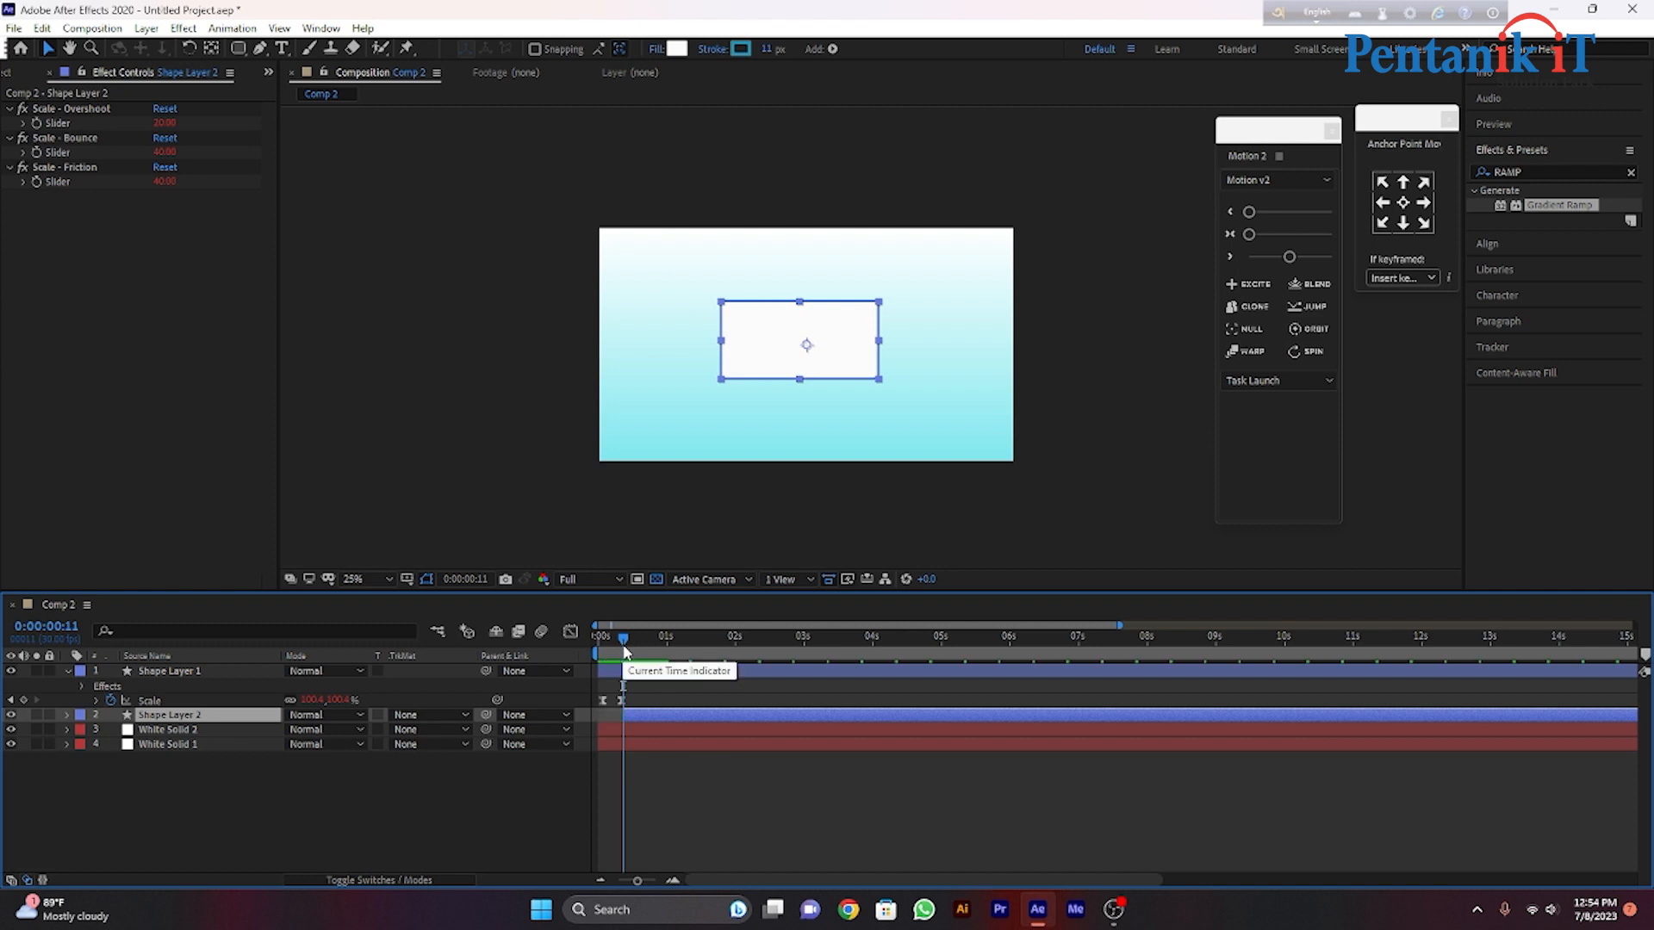
Reveal Position for Shape Layer 1 and Shape Layer 2 and add a Position keyframe to both at 0:00:00:16.
left_click_drag(626, 652, 655, 674)
left_click(669, 672)
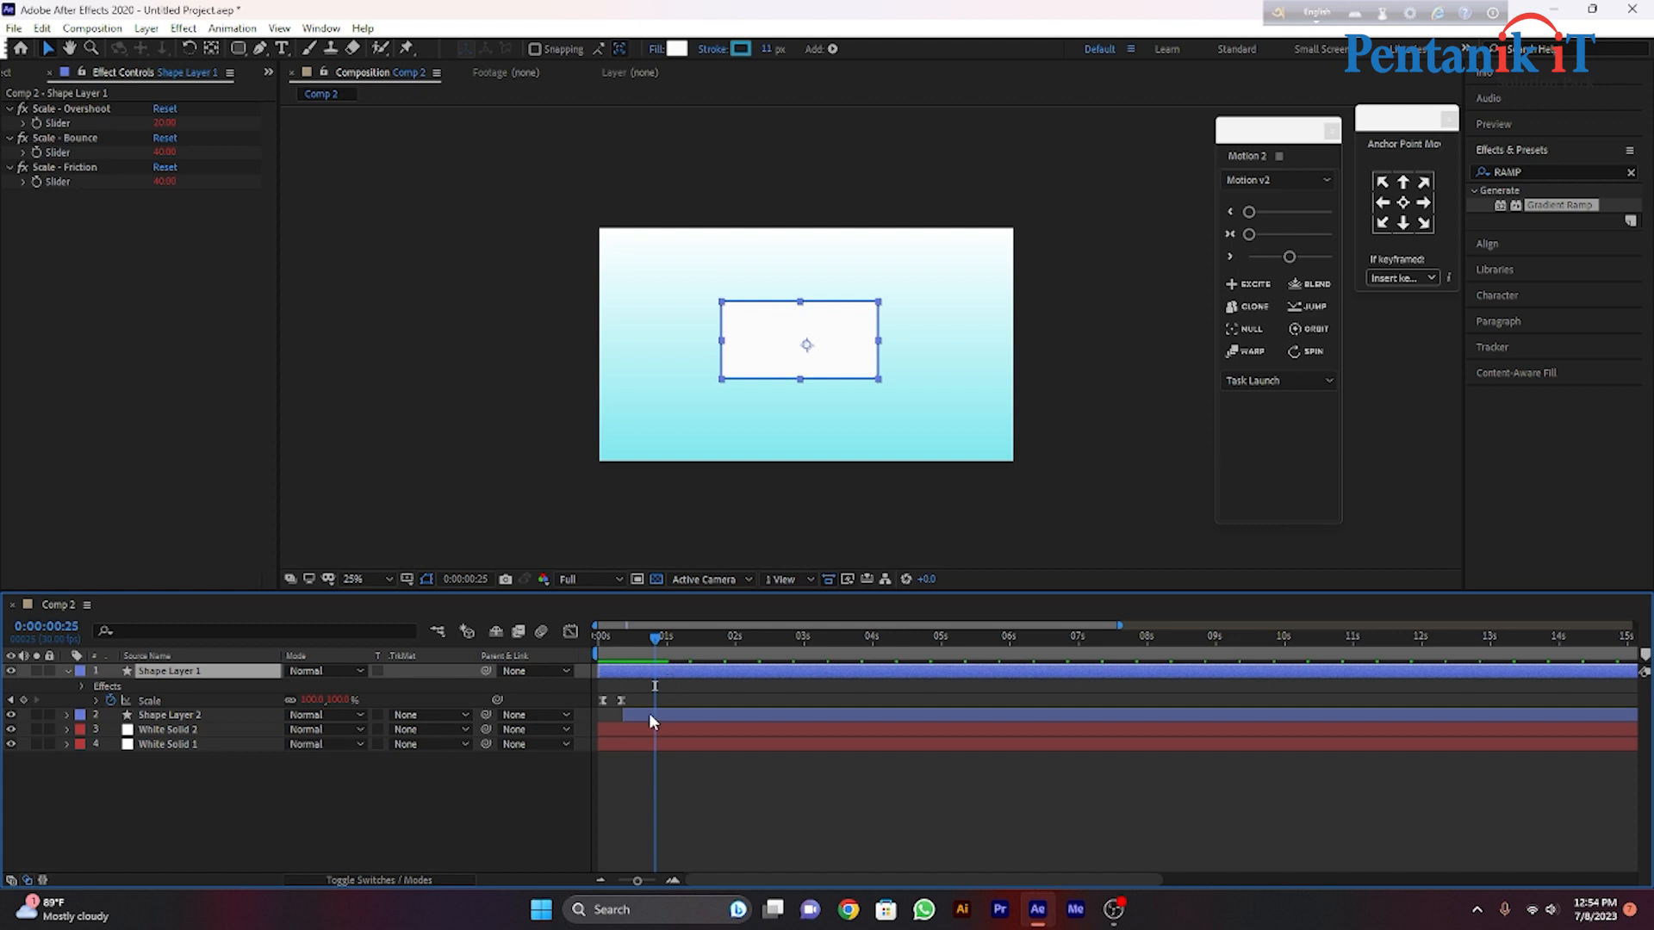
left_click(649, 711, "ctrl")
key("p")
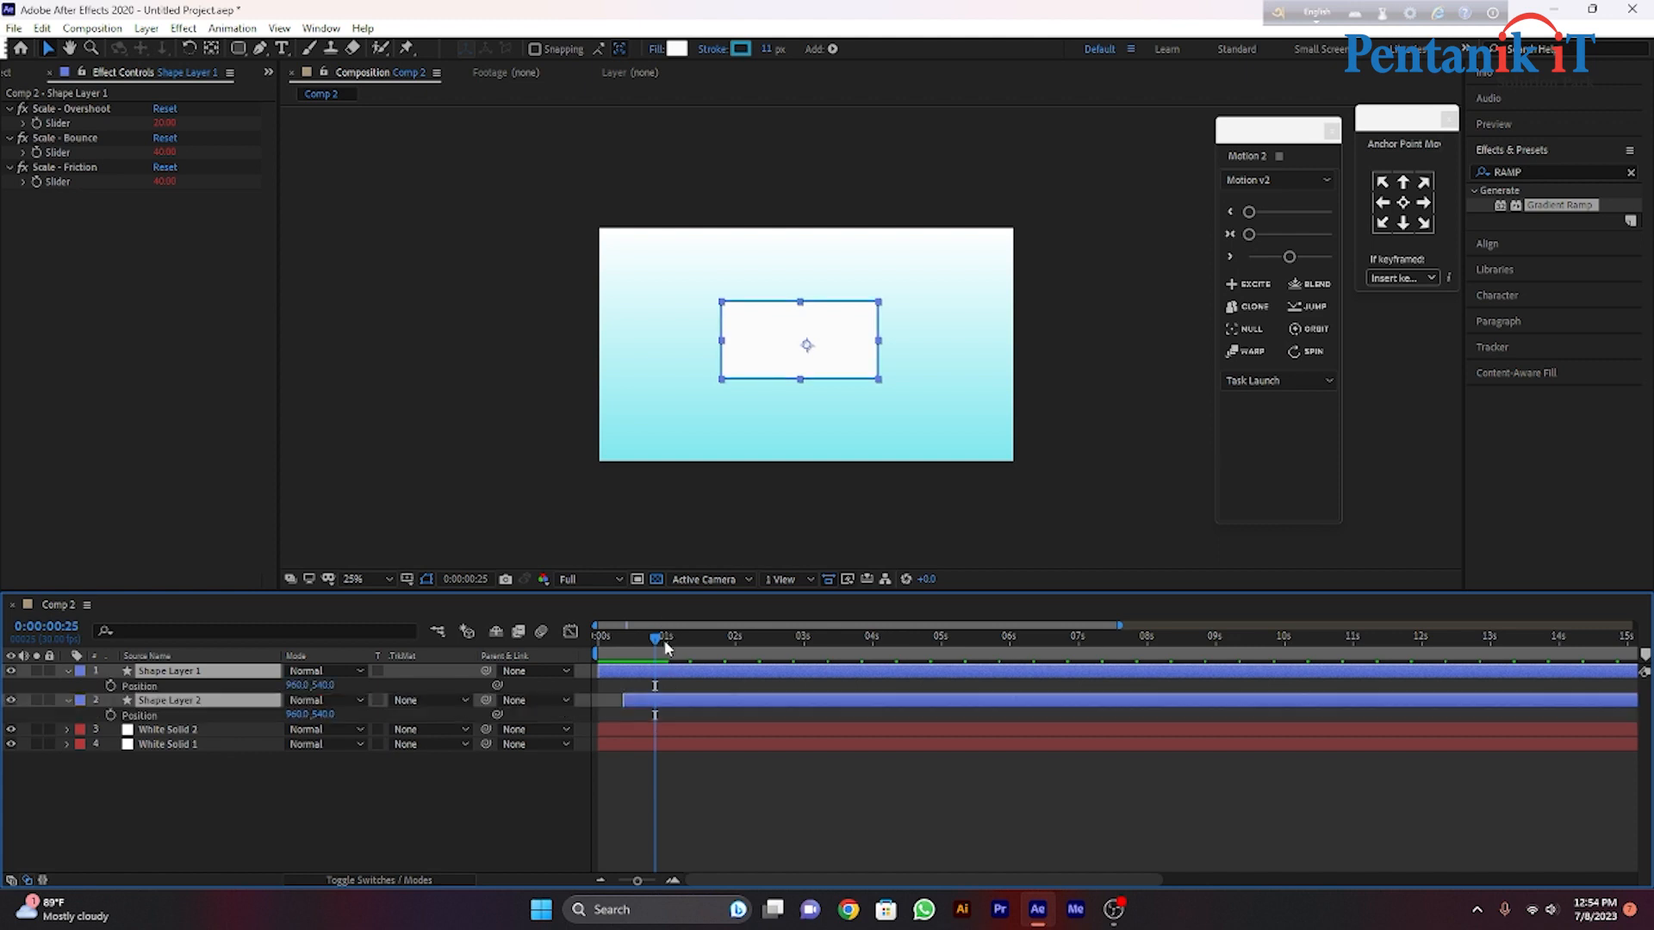
left_click_drag(659, 645, 637, 671)
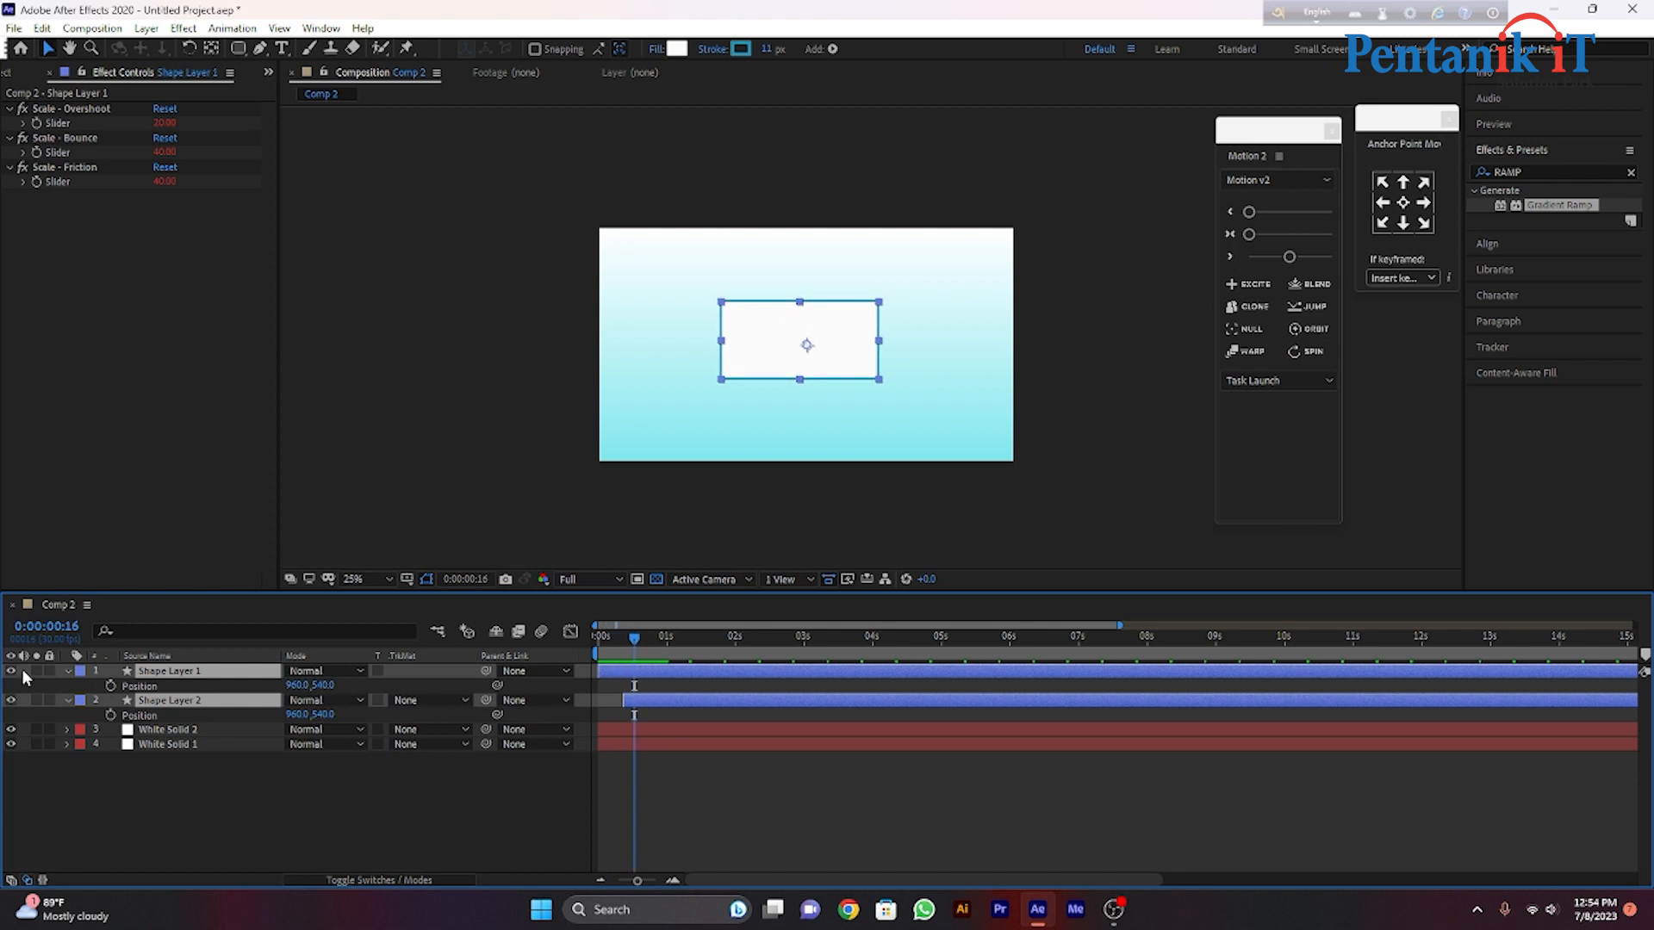
left_click(111, 686)
left_click(110, 714)
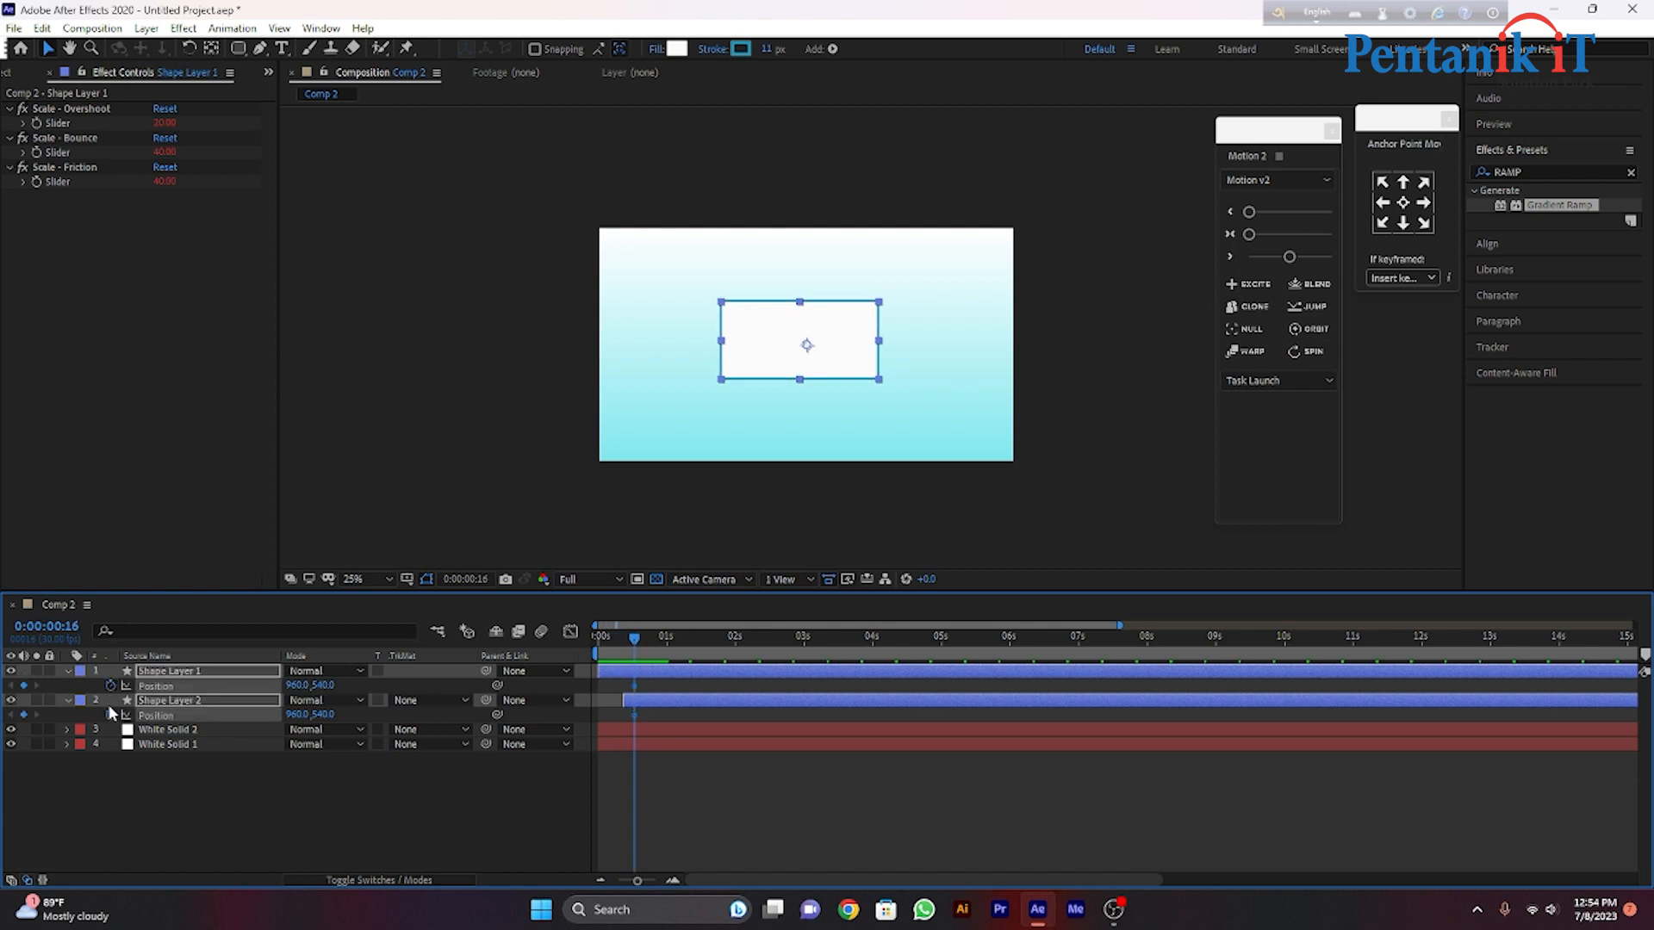
At 0:00:00:20, set the horizontal Position of Shape Layer 2 to 1486 and Shape Layer 1 to 496, and preview the split.
left_click(706, 844)
left_click_drag(634, 639, 644, 641)
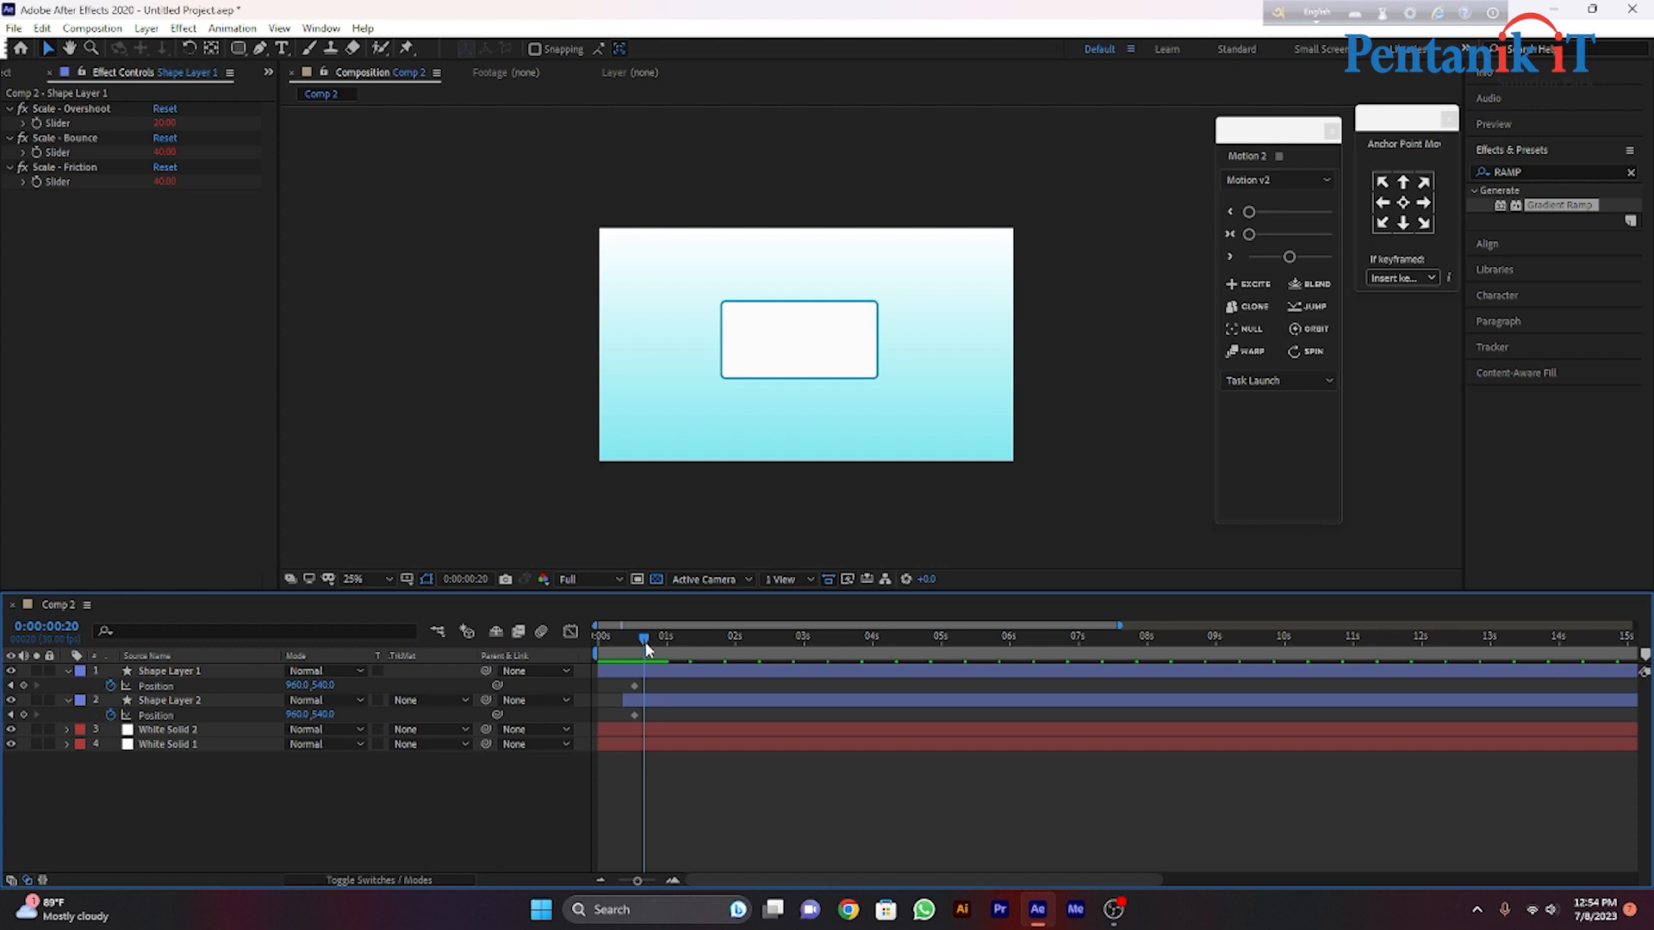
left_click(655, 664)
left_click(658, 699)
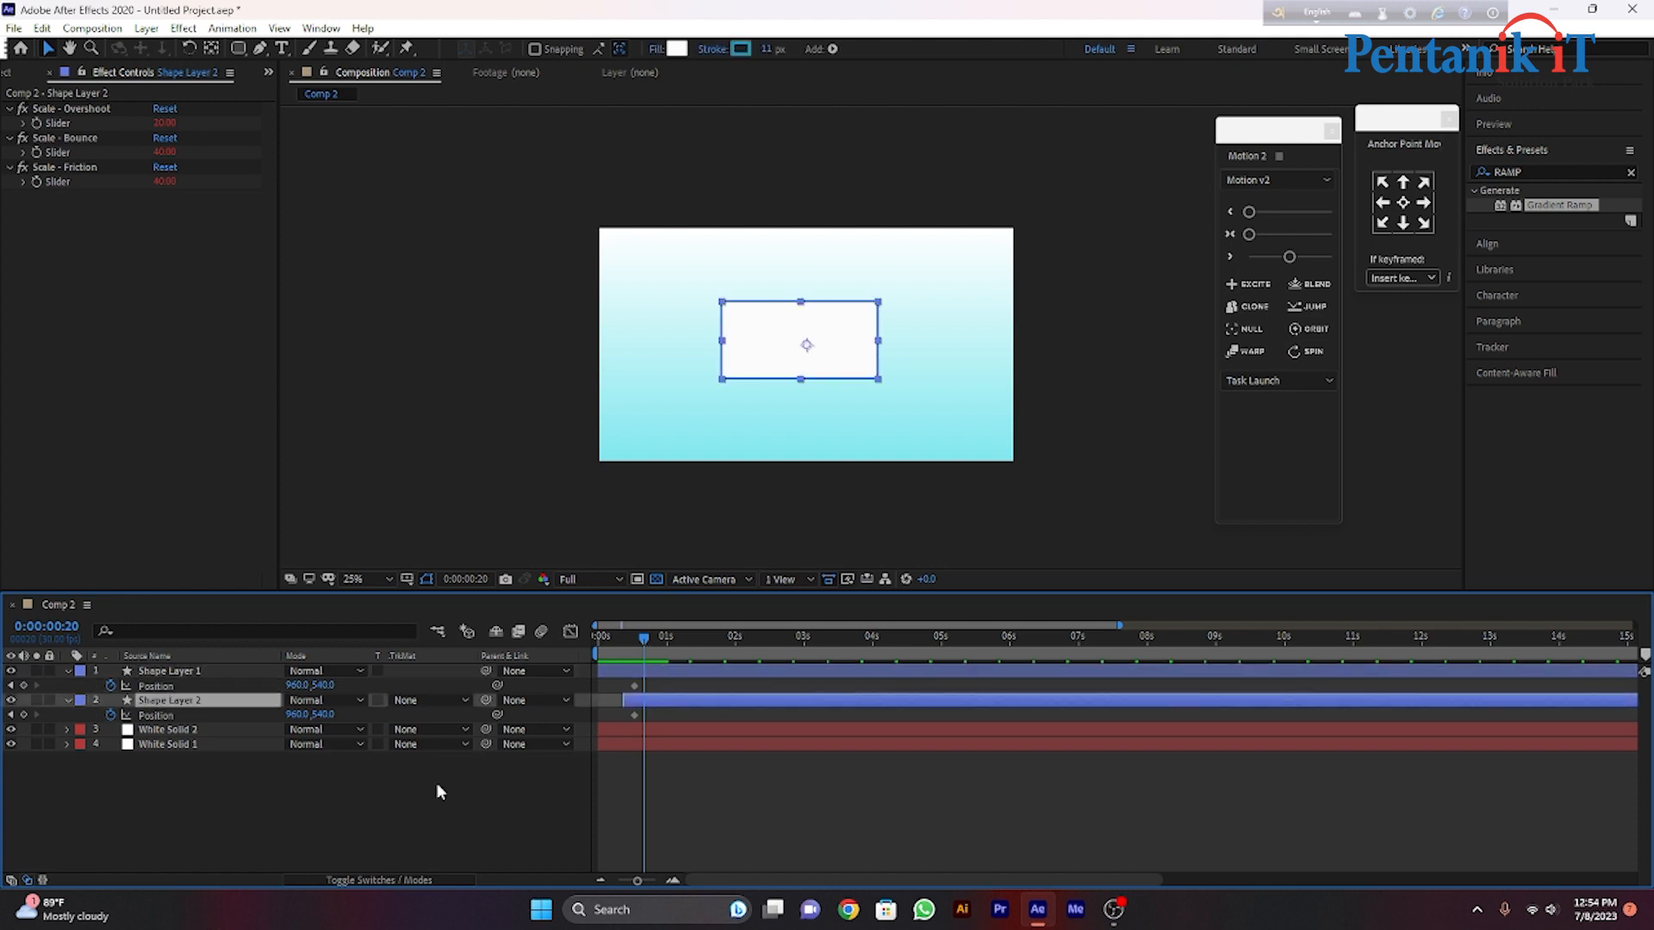
left_click_drag(297, 714, 757, 720)
left_click_drag(296, 685, 9, 687)
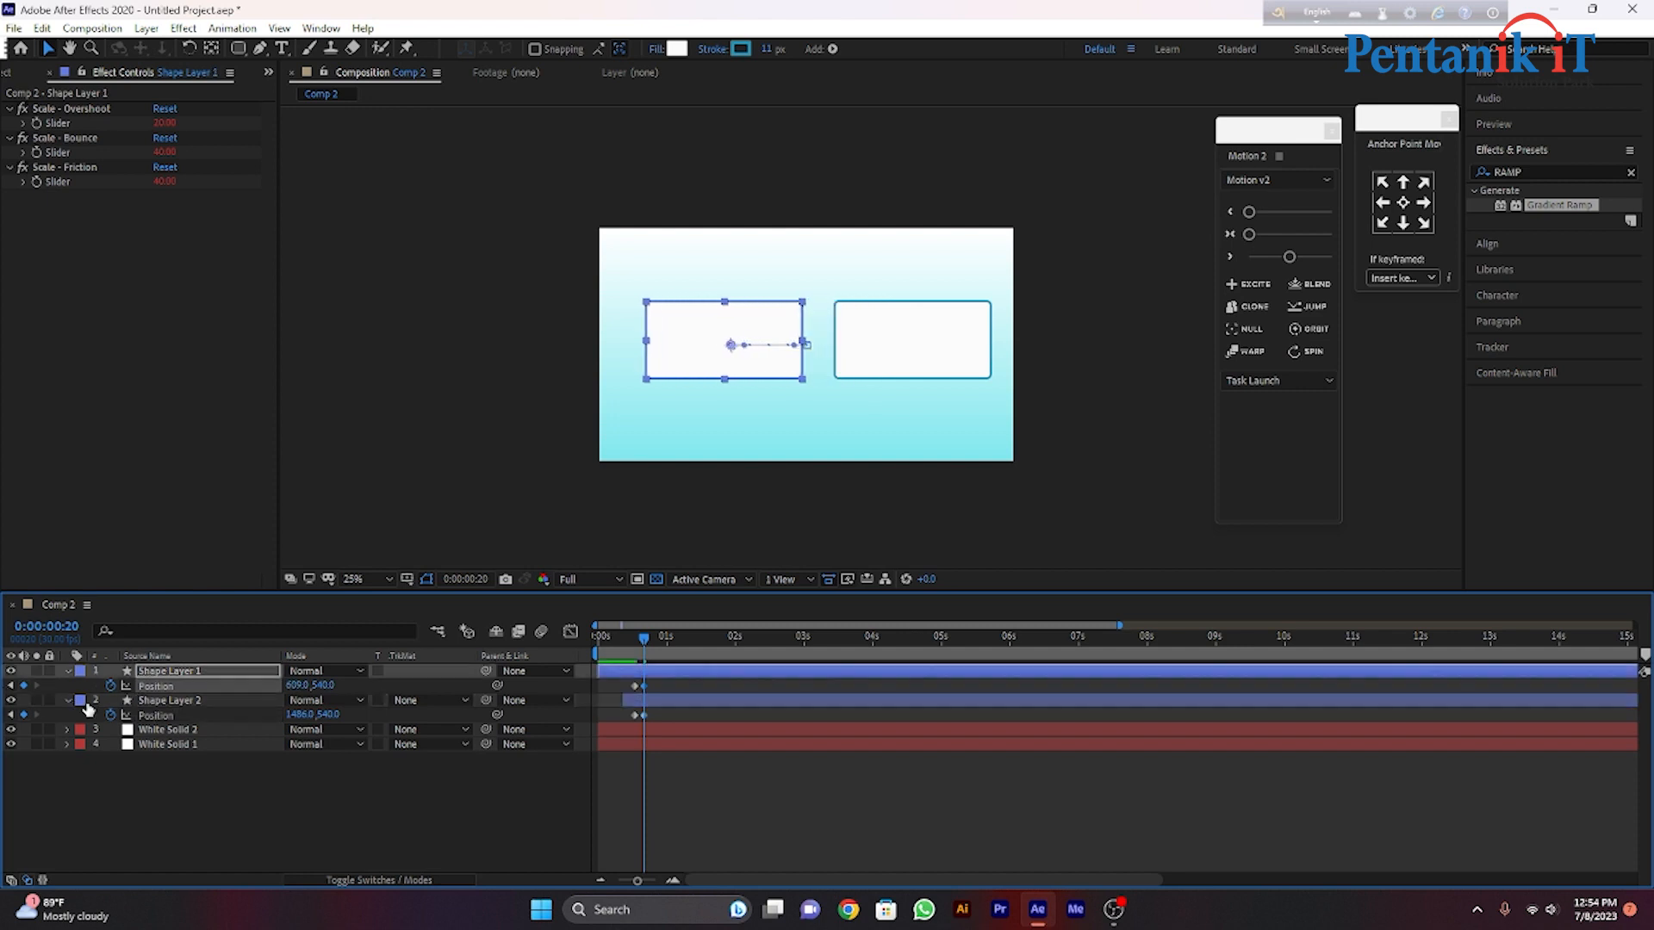
left_click_drag(297, 686, 202, 694)
left_click(700, 753)
left_click_drag(644, 637, 566, 638)
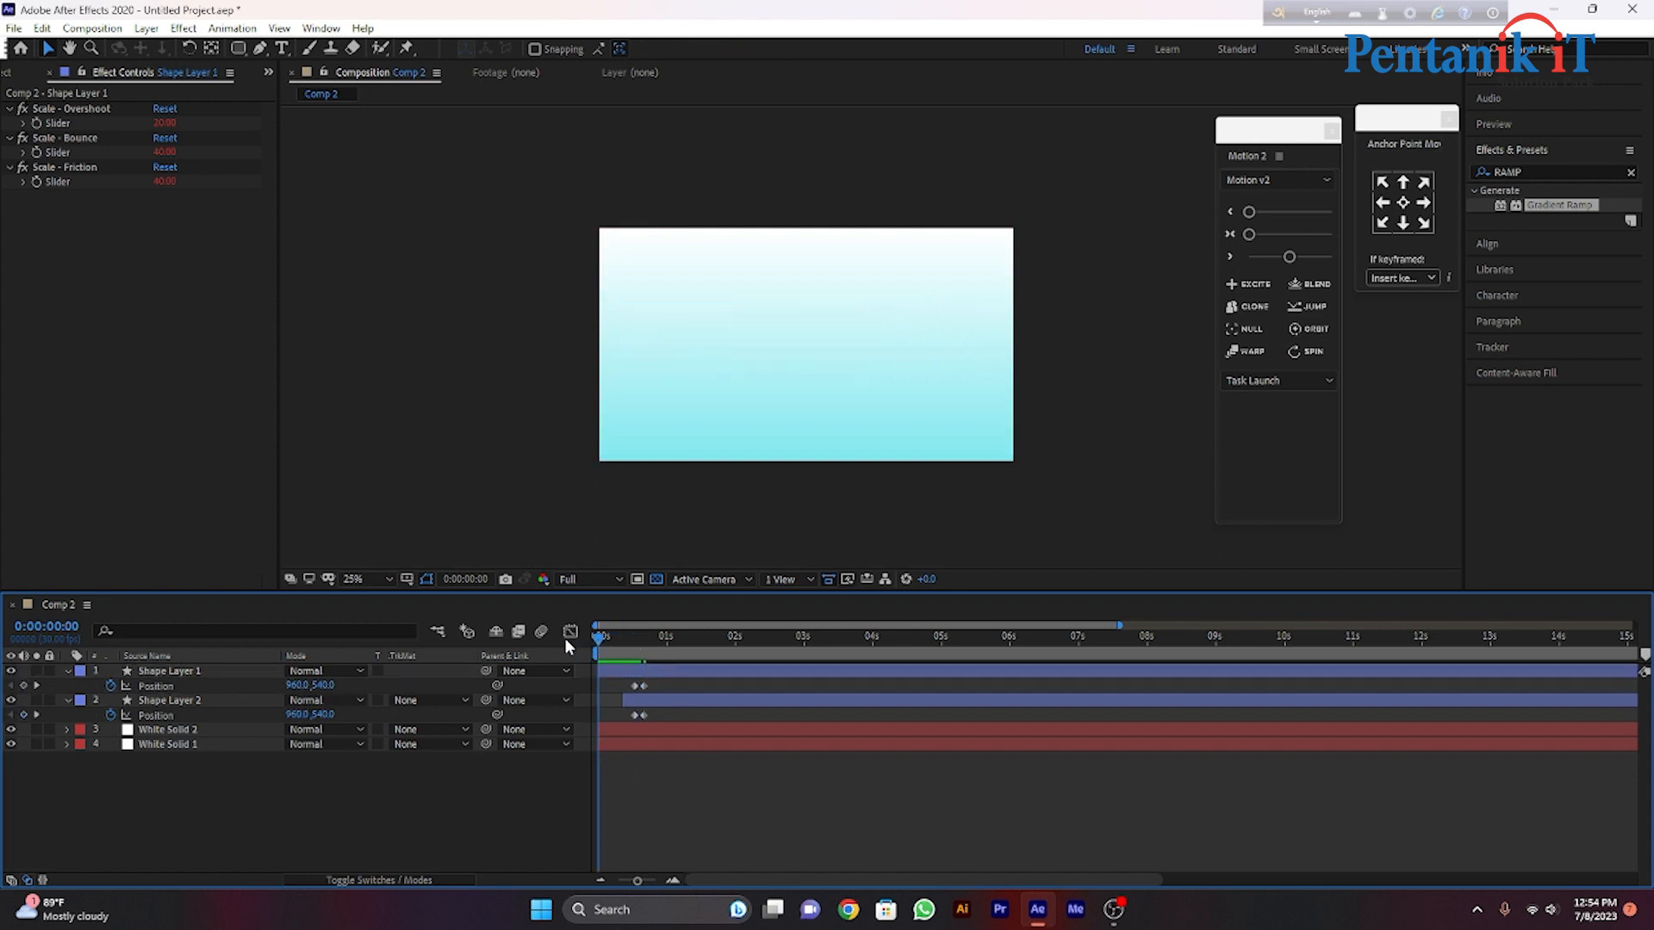
key("space")
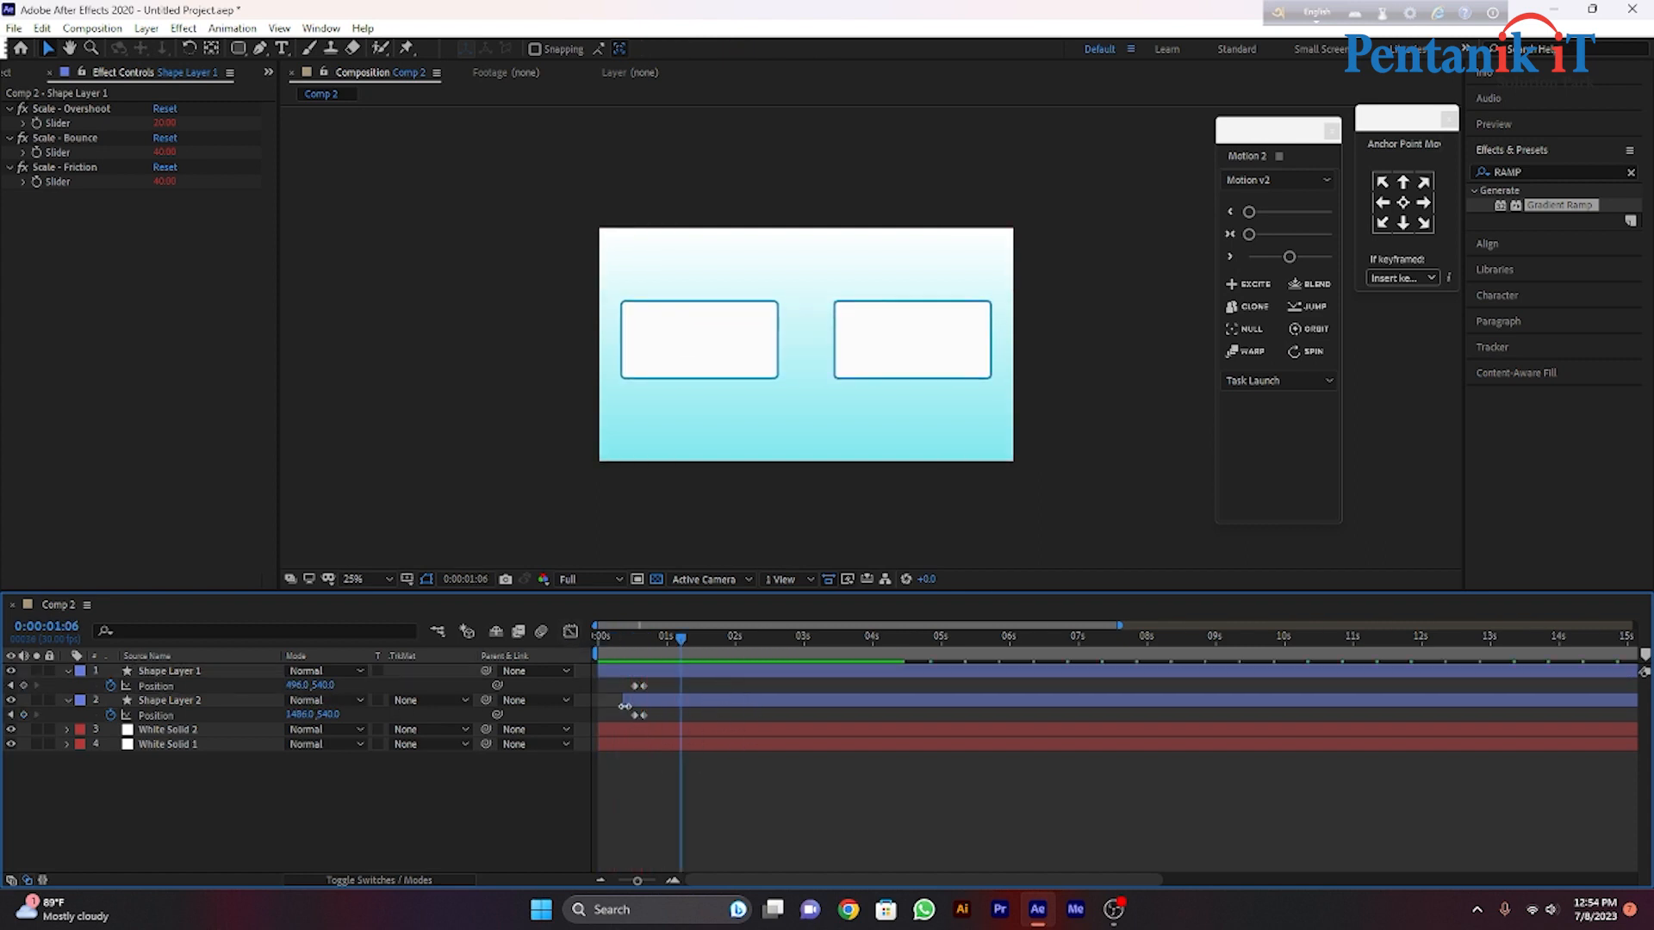
Shift all four Position keyframes of the two rectangles about seven frames later and preview from the start.
left_click_drag(626, 682, 659, 716)
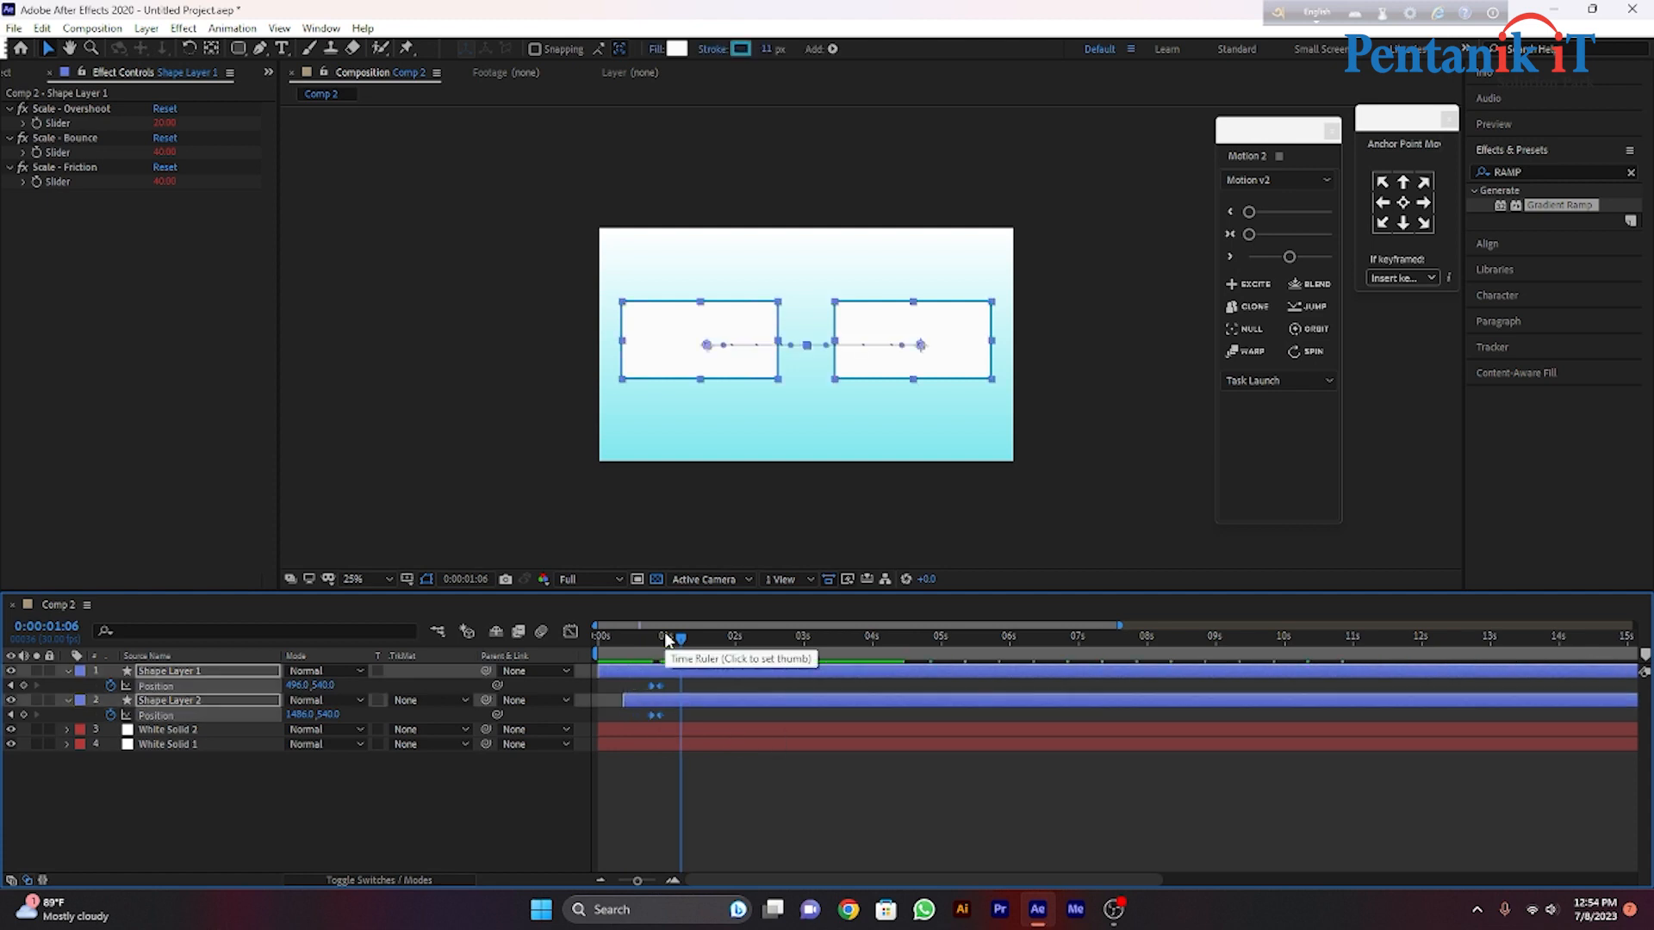
left_click_drag(676, 654, 587, 688)
left_click(796, 837)
key("space")
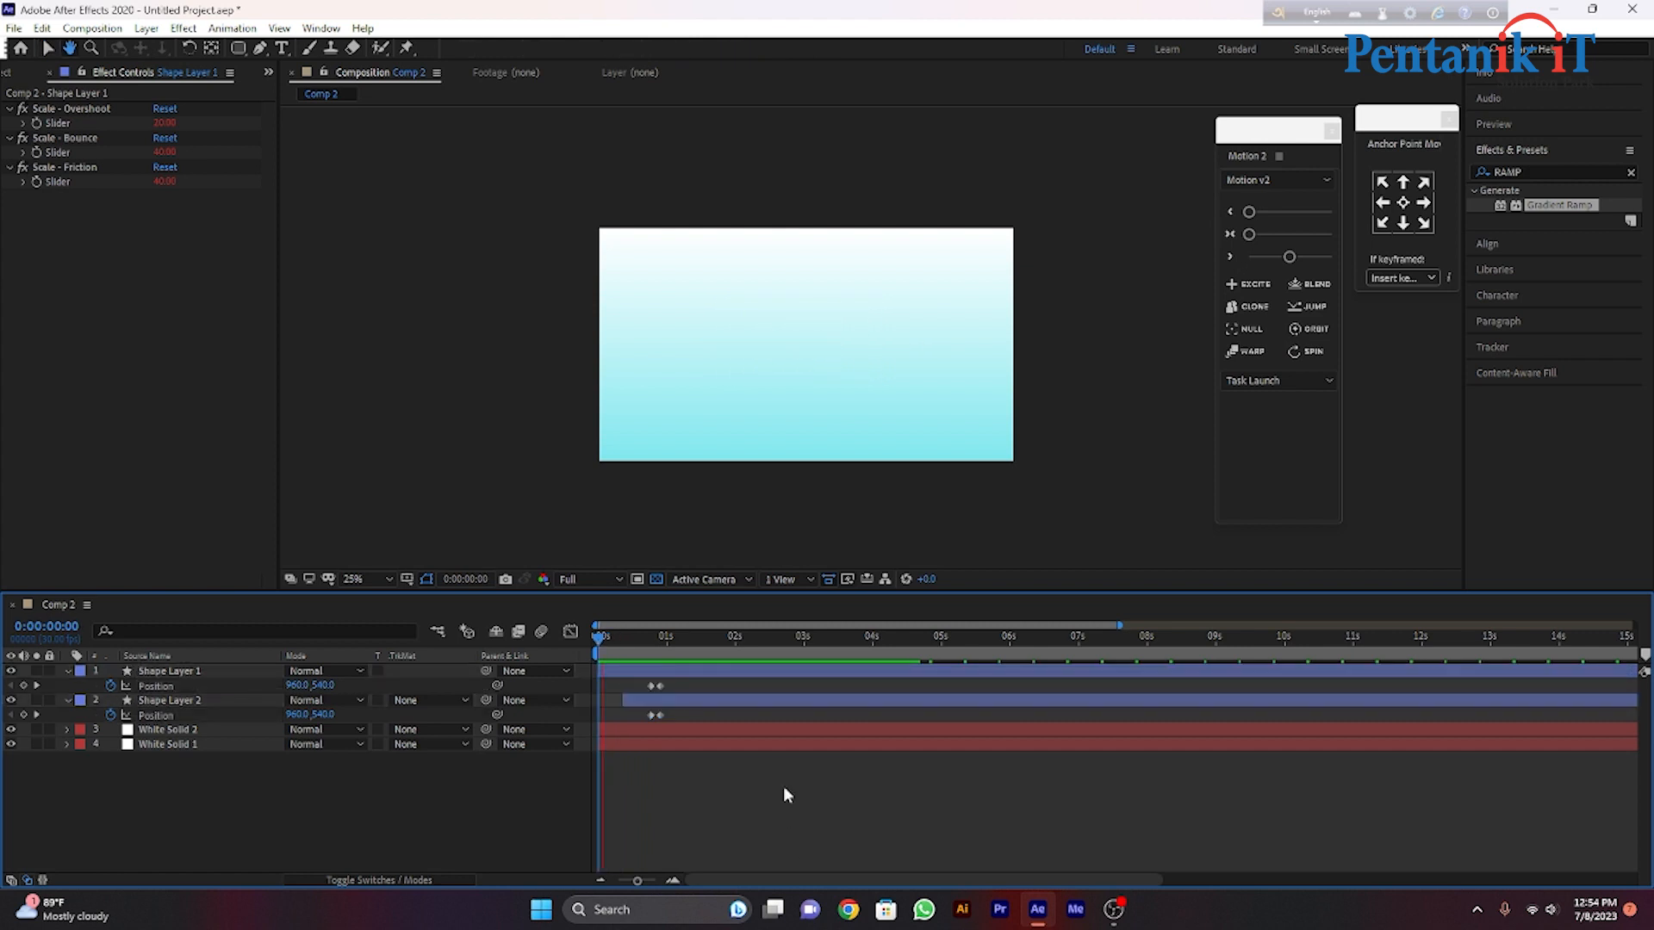
Apply Motion 2's Excite and easing to the Position keyframes of both rectangles and preview the bounce.
left_click_drag(682, 797, 644, 665)
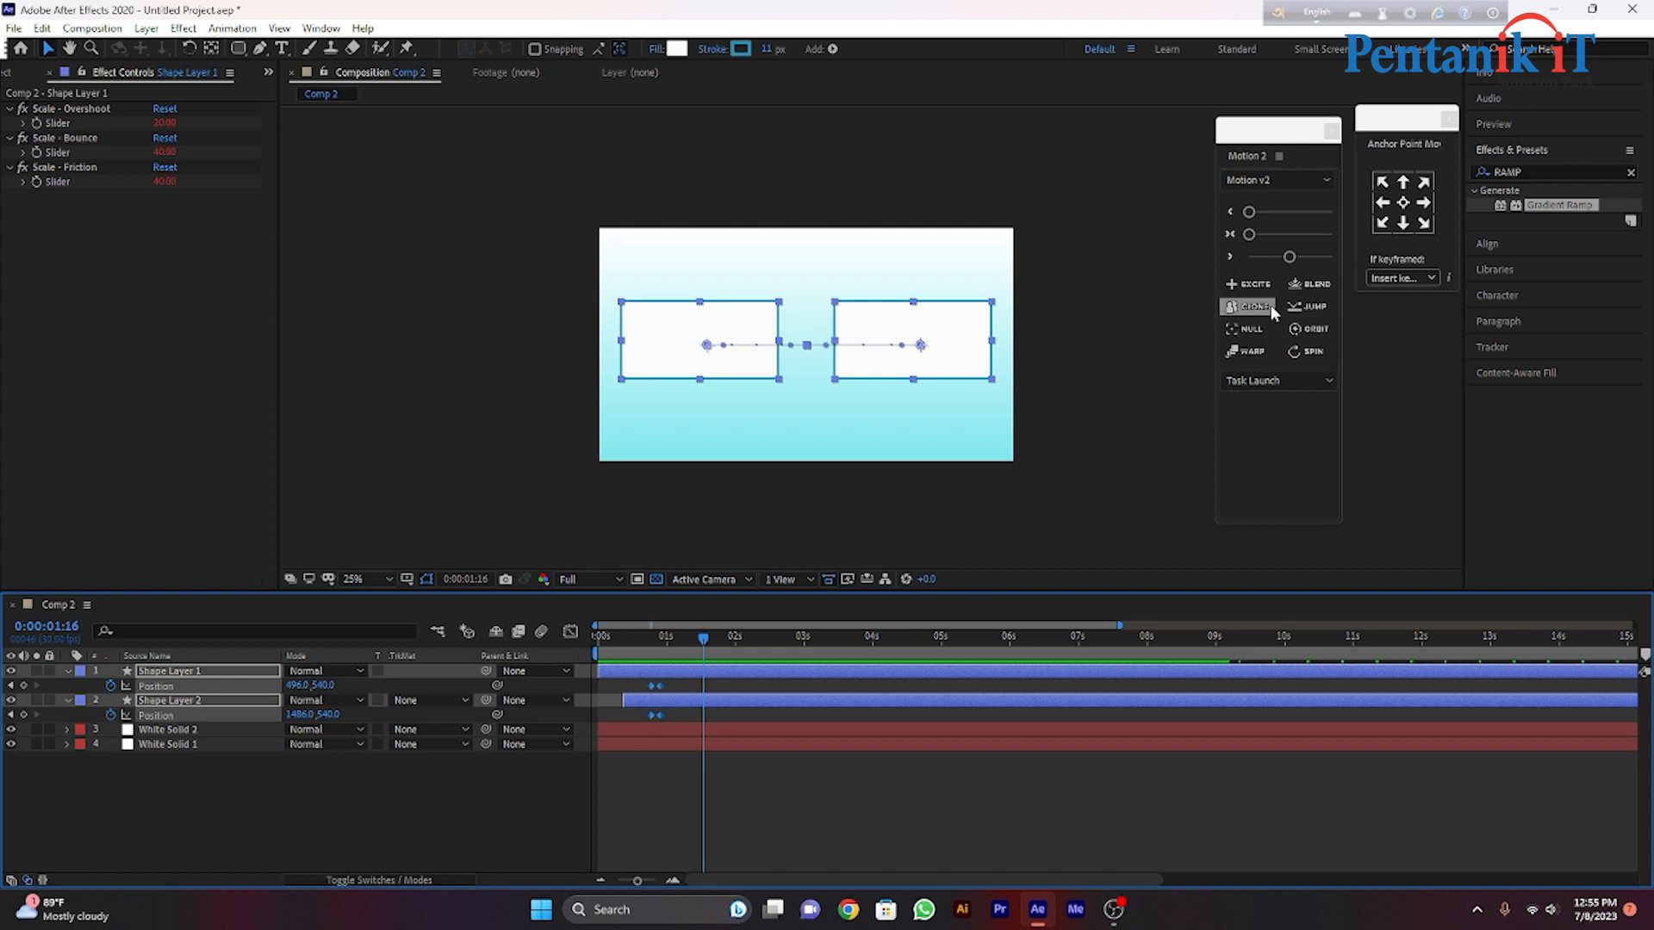
left_click(1238, 283)
left_click_drag(1289, 258, 1280, 256)
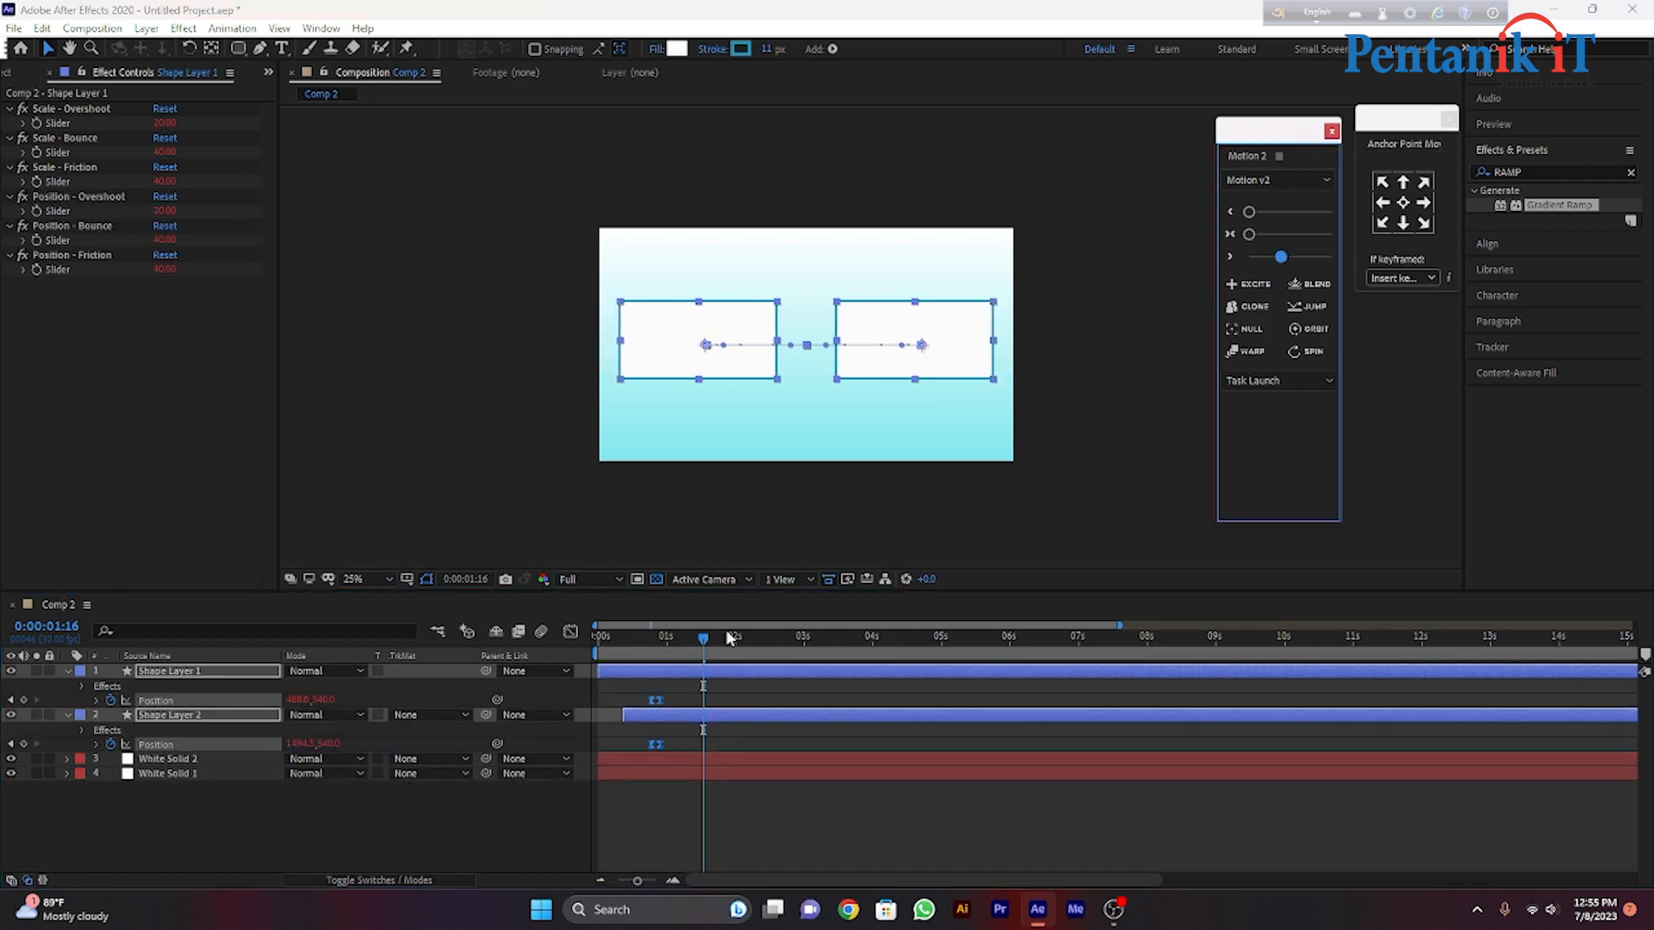
key("space")
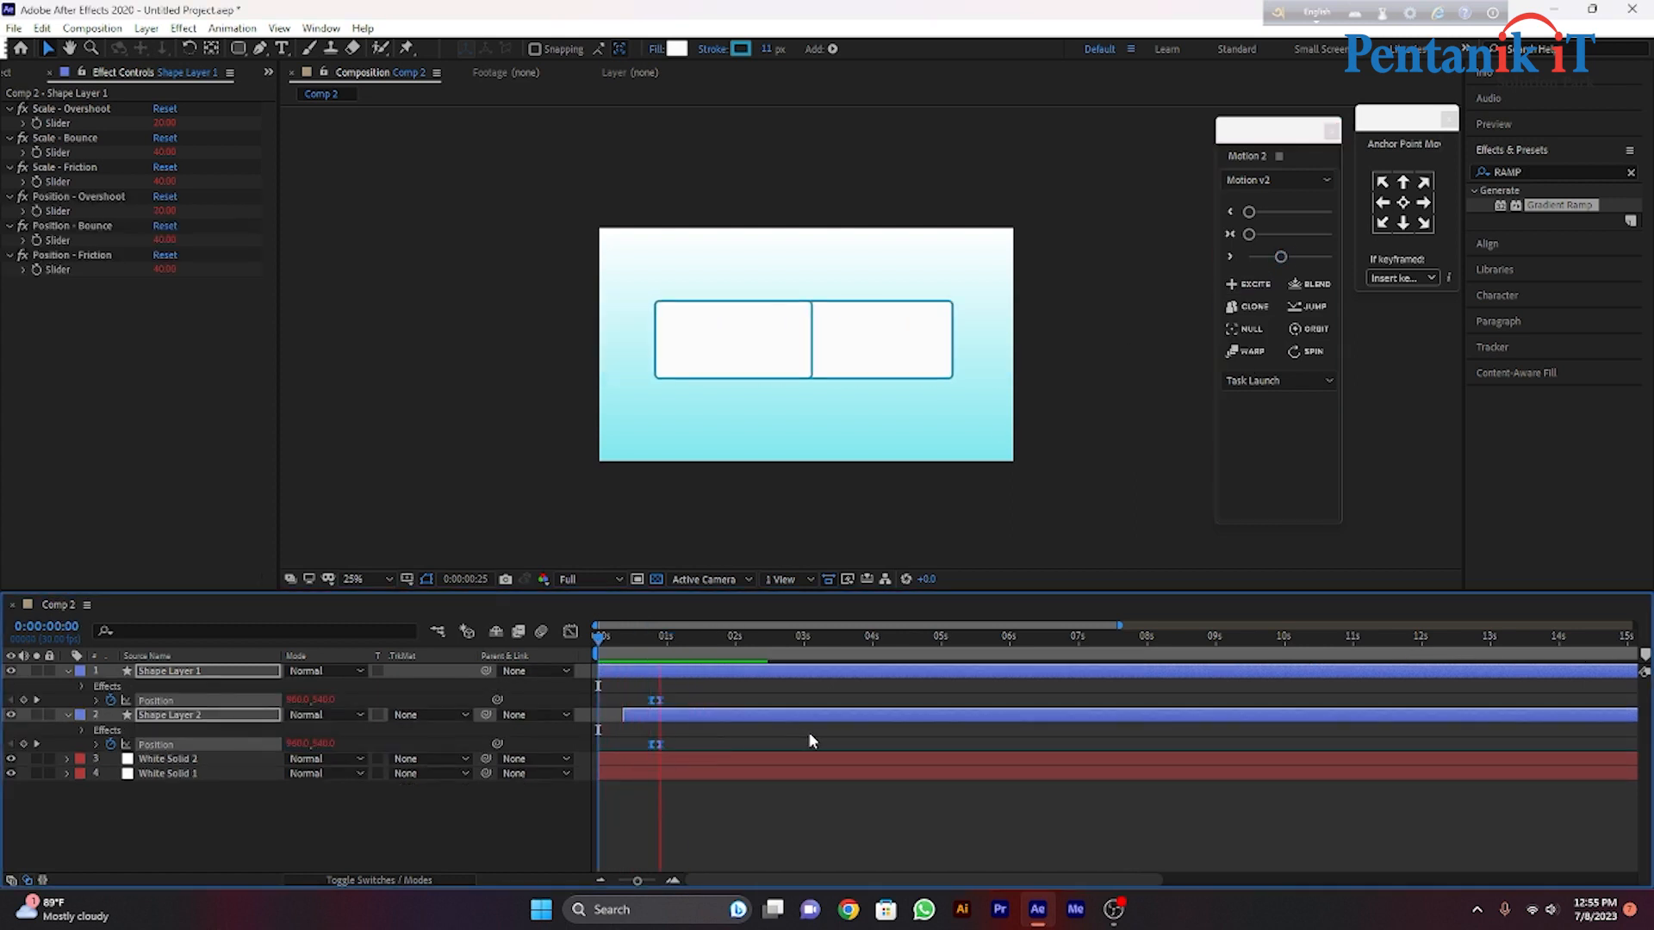
Move the ending Position keyframes of both rectangle layers slightly later and preview the slower split.
left_click(684, 804)
left_click_drag(664, 767, 647, 689)
left_click_drag(646, 879, 650, 880)
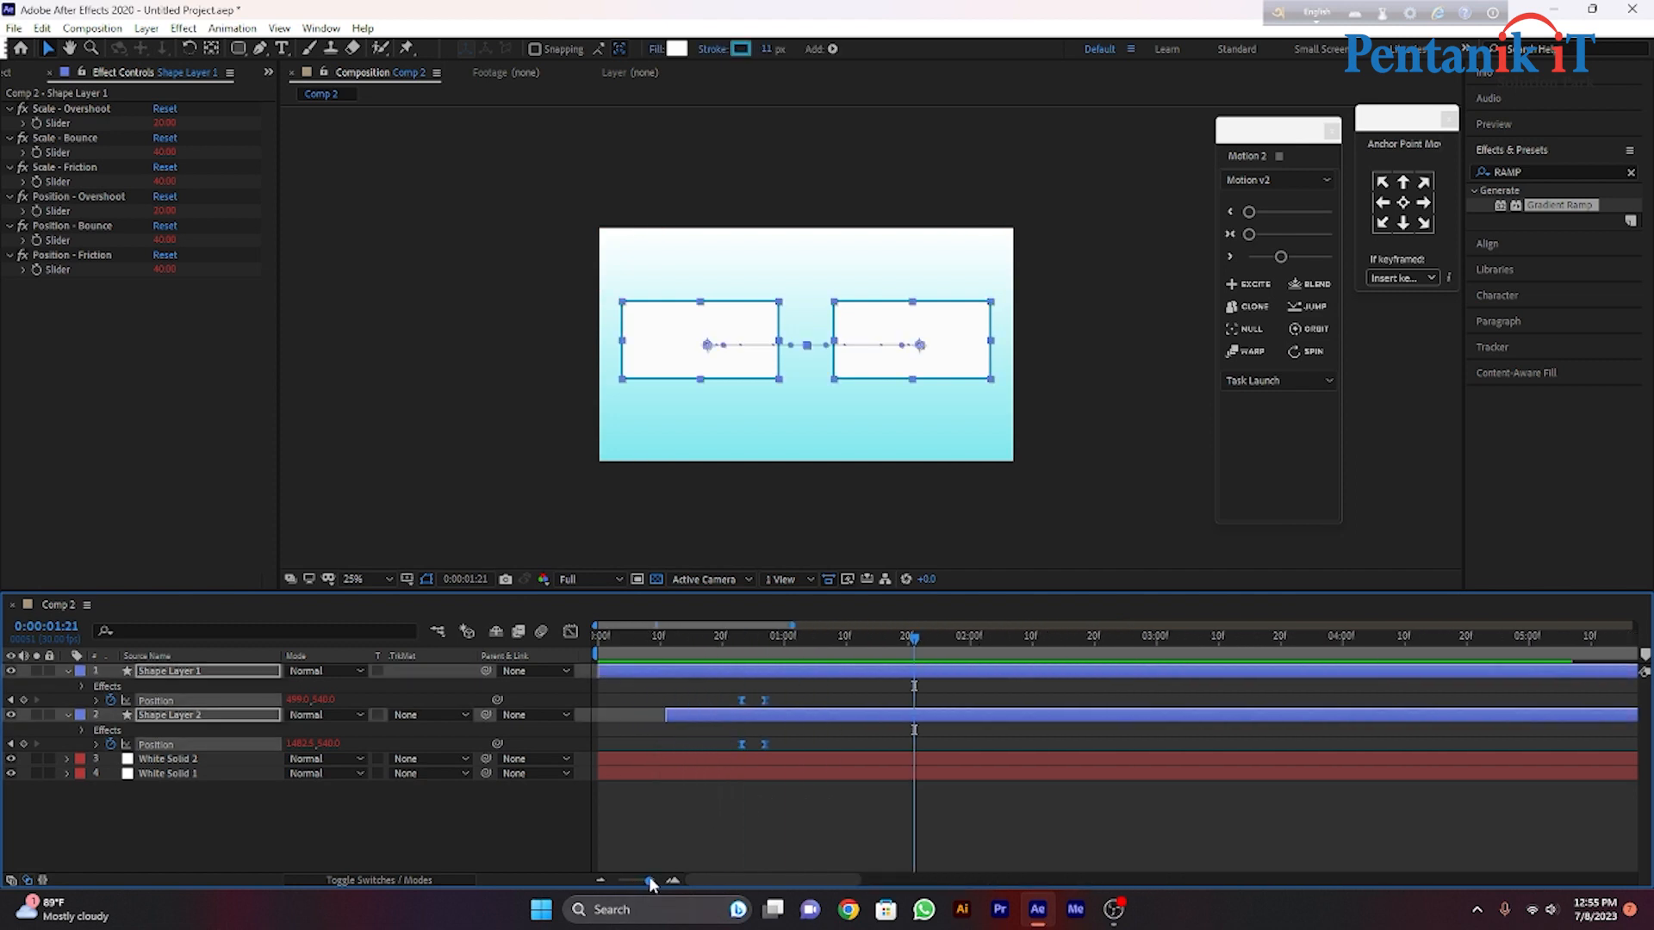
left_click(779, 810)
left_click_drag(779, 802, 760, 693)
left_click_drag(931, 631, 575, 705)
key("space")
key("space")
Apply Excite again to both layers' Position keyframes, strengthen their easing with Motion 2's > slider, and preview the animation.
left_click_drag(798, 845, 737, 690)
left_click(1264, 279)
left_click_drag(1280, 257, 1294, 258)
left_click_drag(924, 637, 540, 649)
key("space")
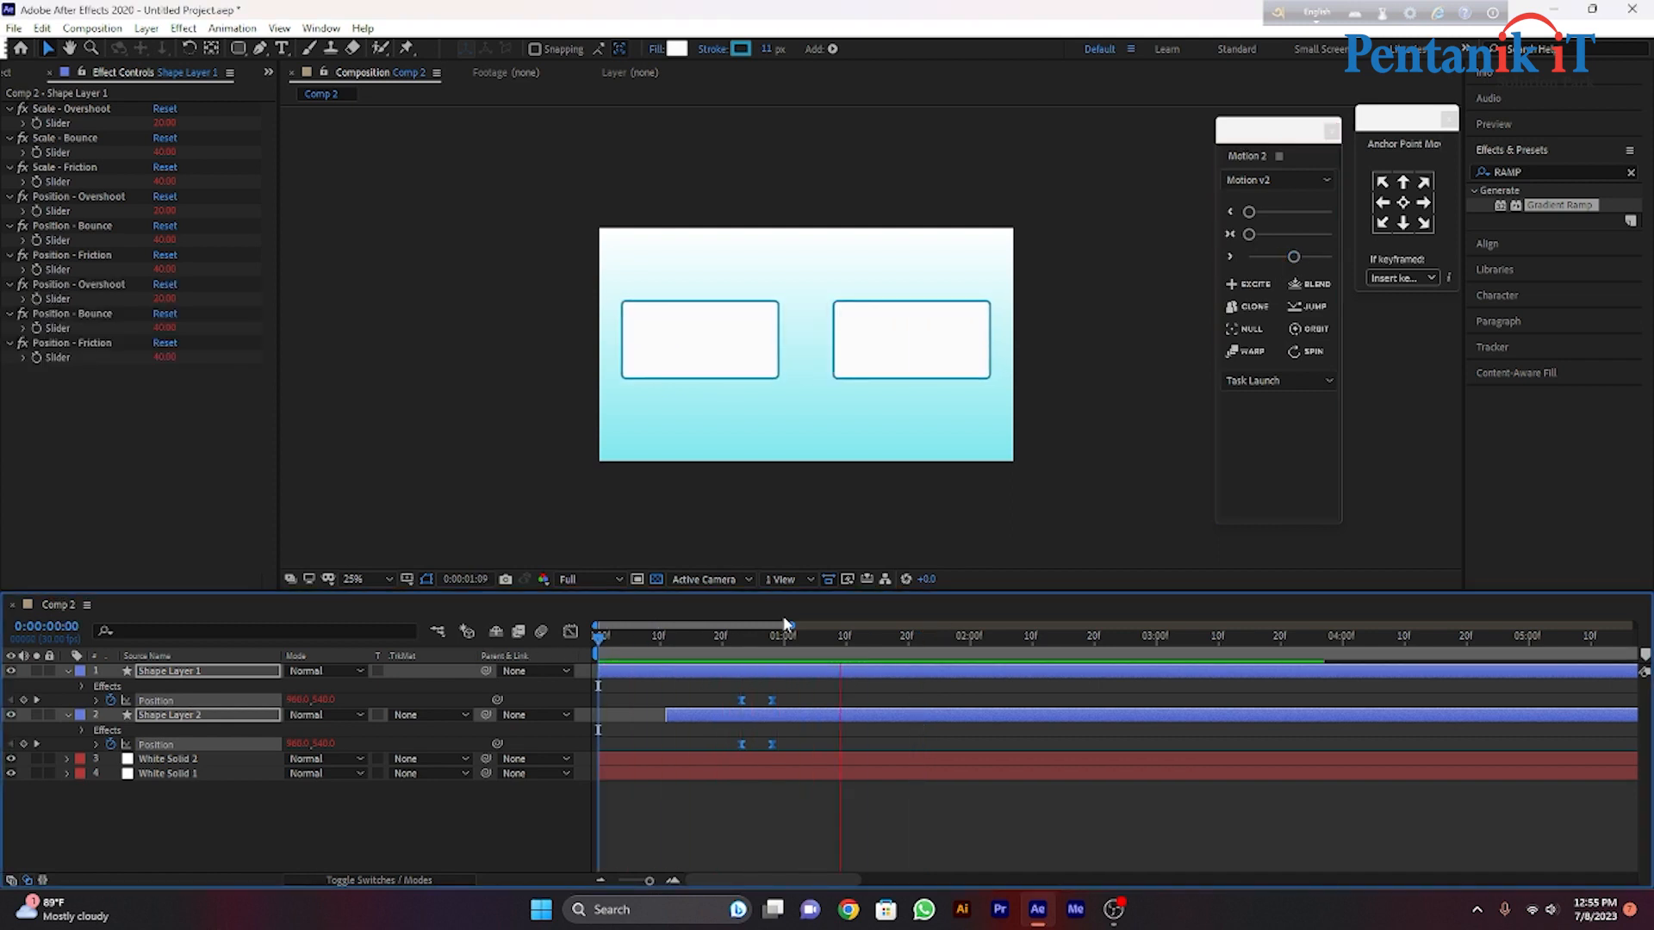
left_click(927, 637)
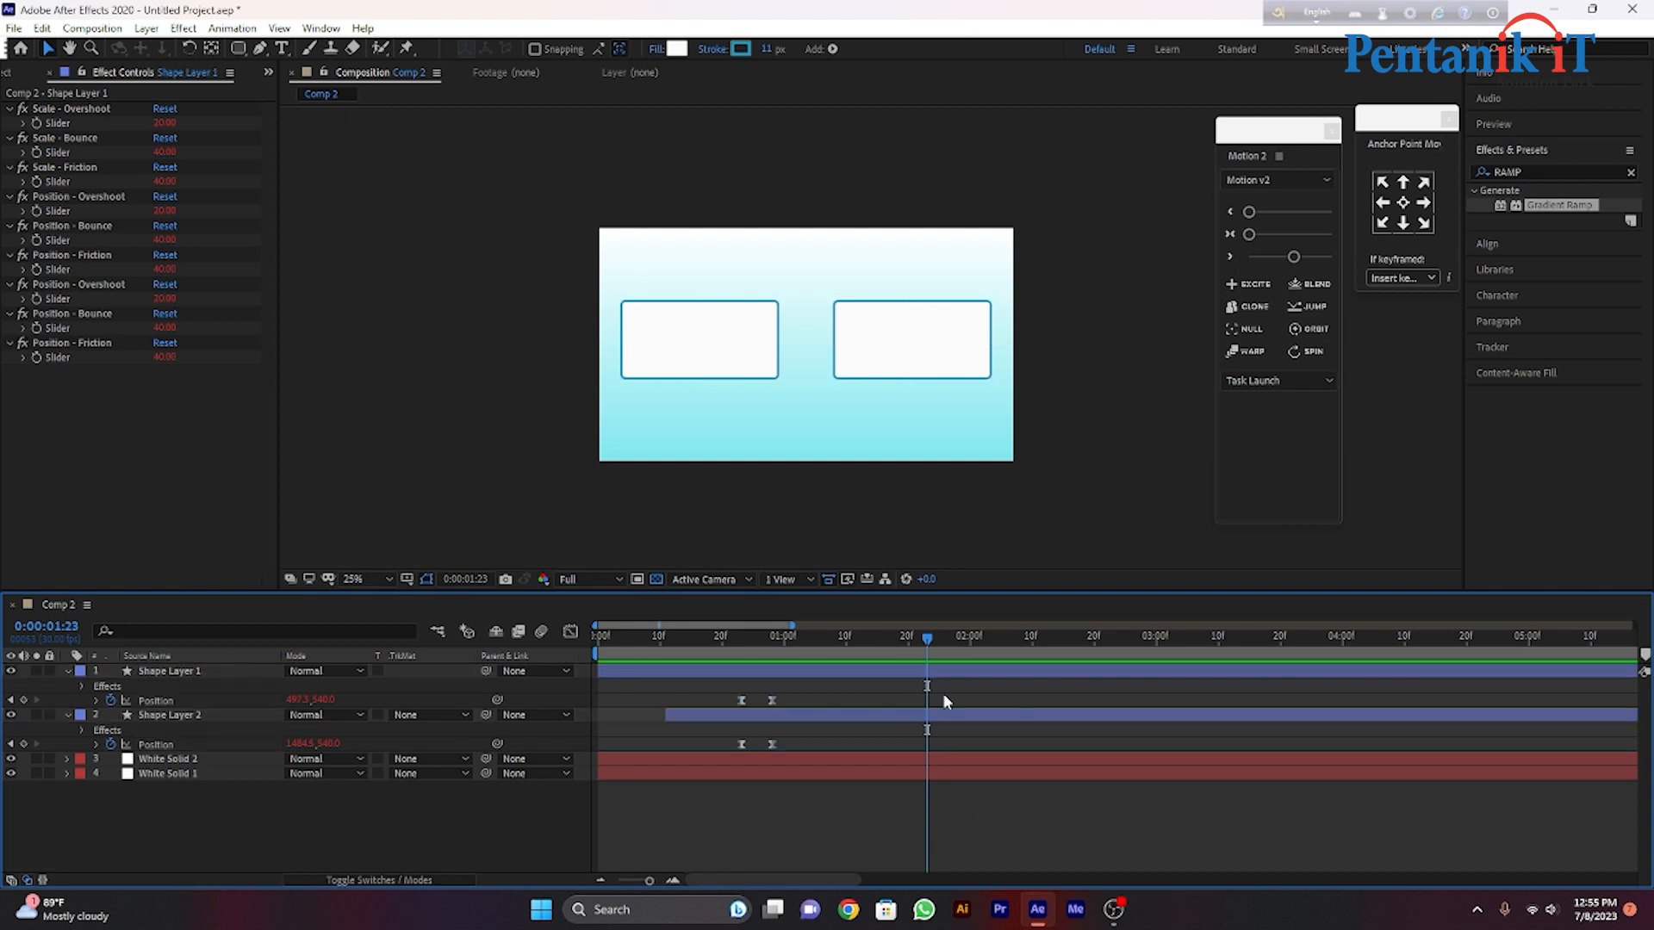
left_click_drag(925, 639, 603, 638)
key("space")
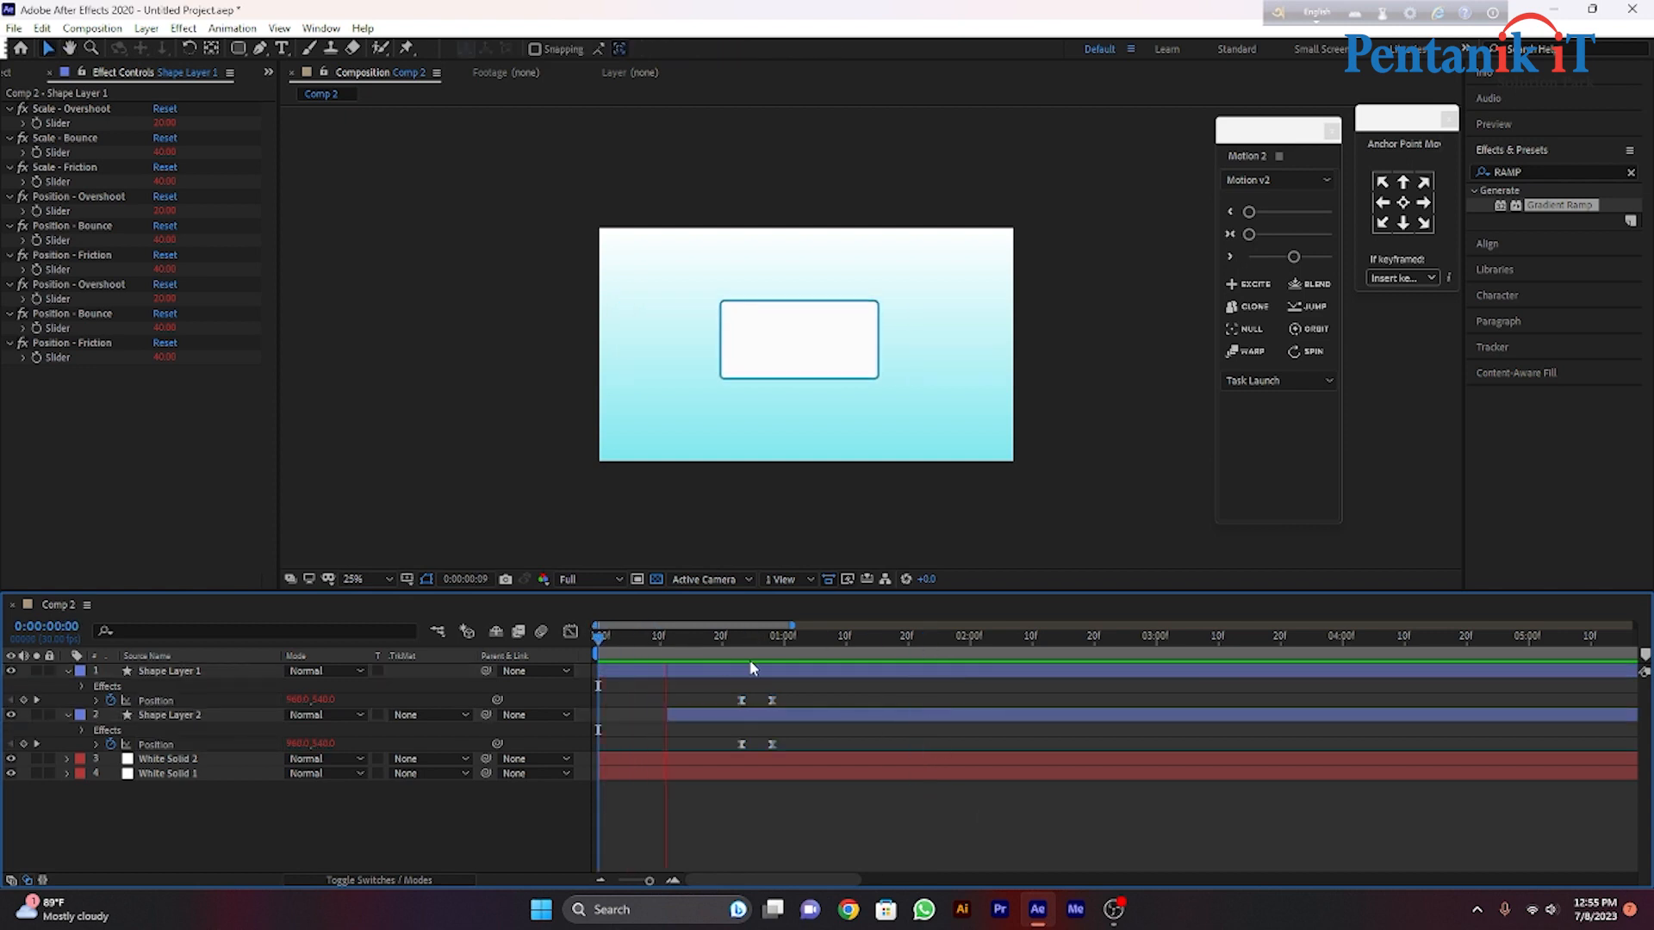
left_click(899, 626)
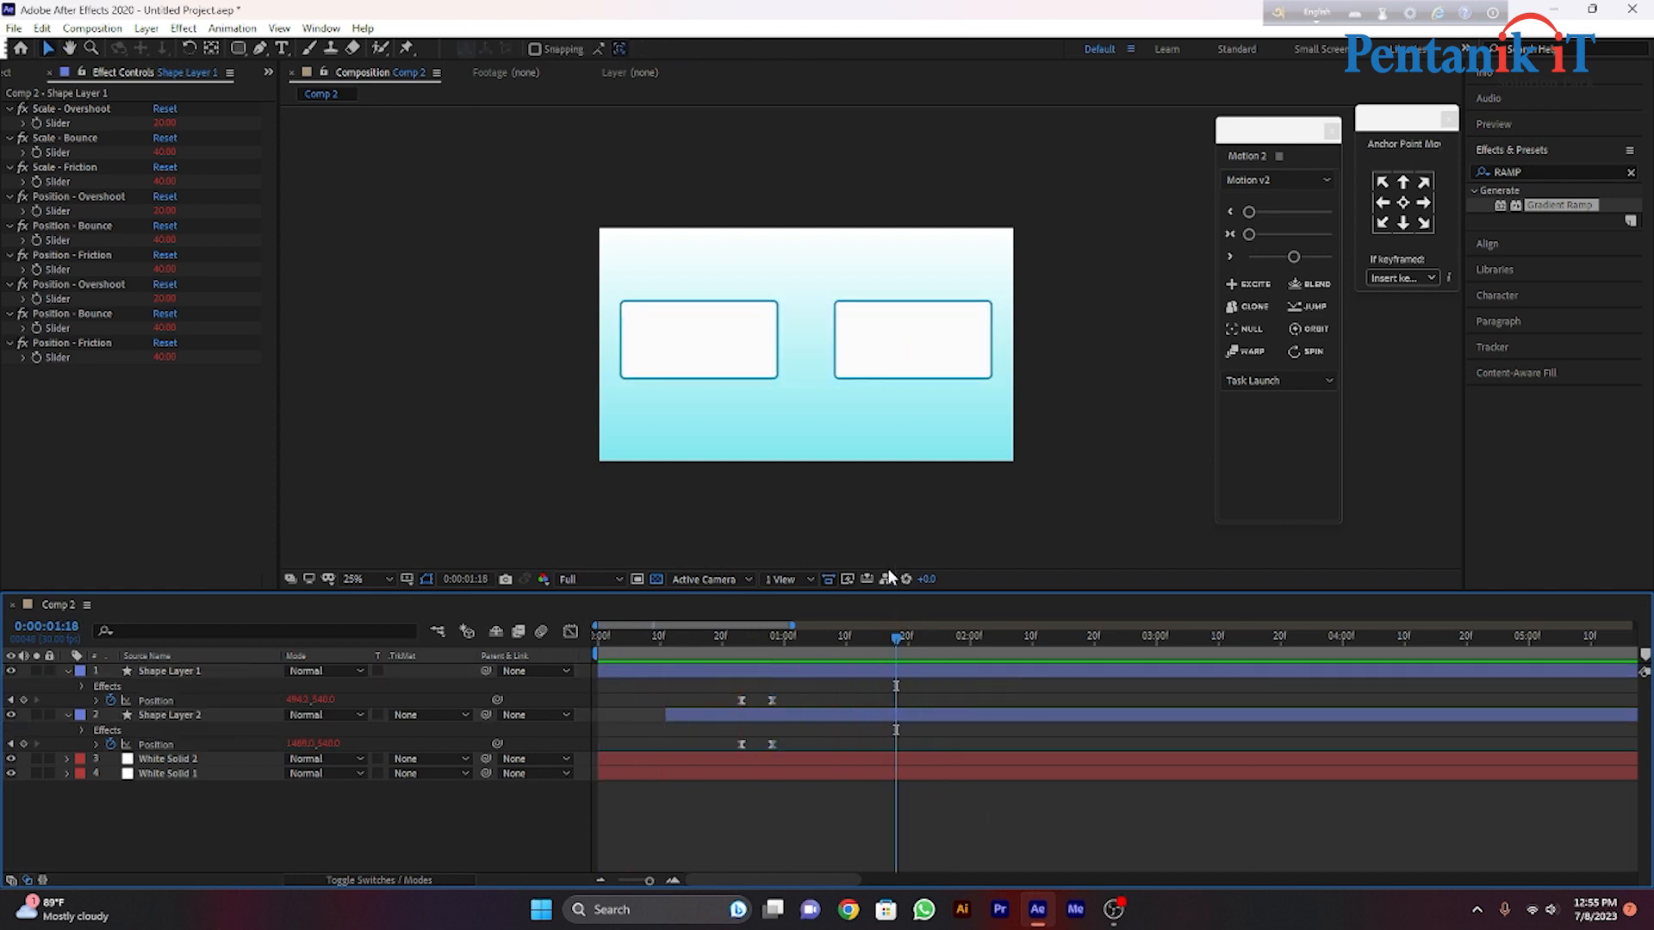
Duplicate both rectangle layers, place the copies below Shape Layer 2, and trim the copies' start to 0:00:02:00.
left_click(839, 674)
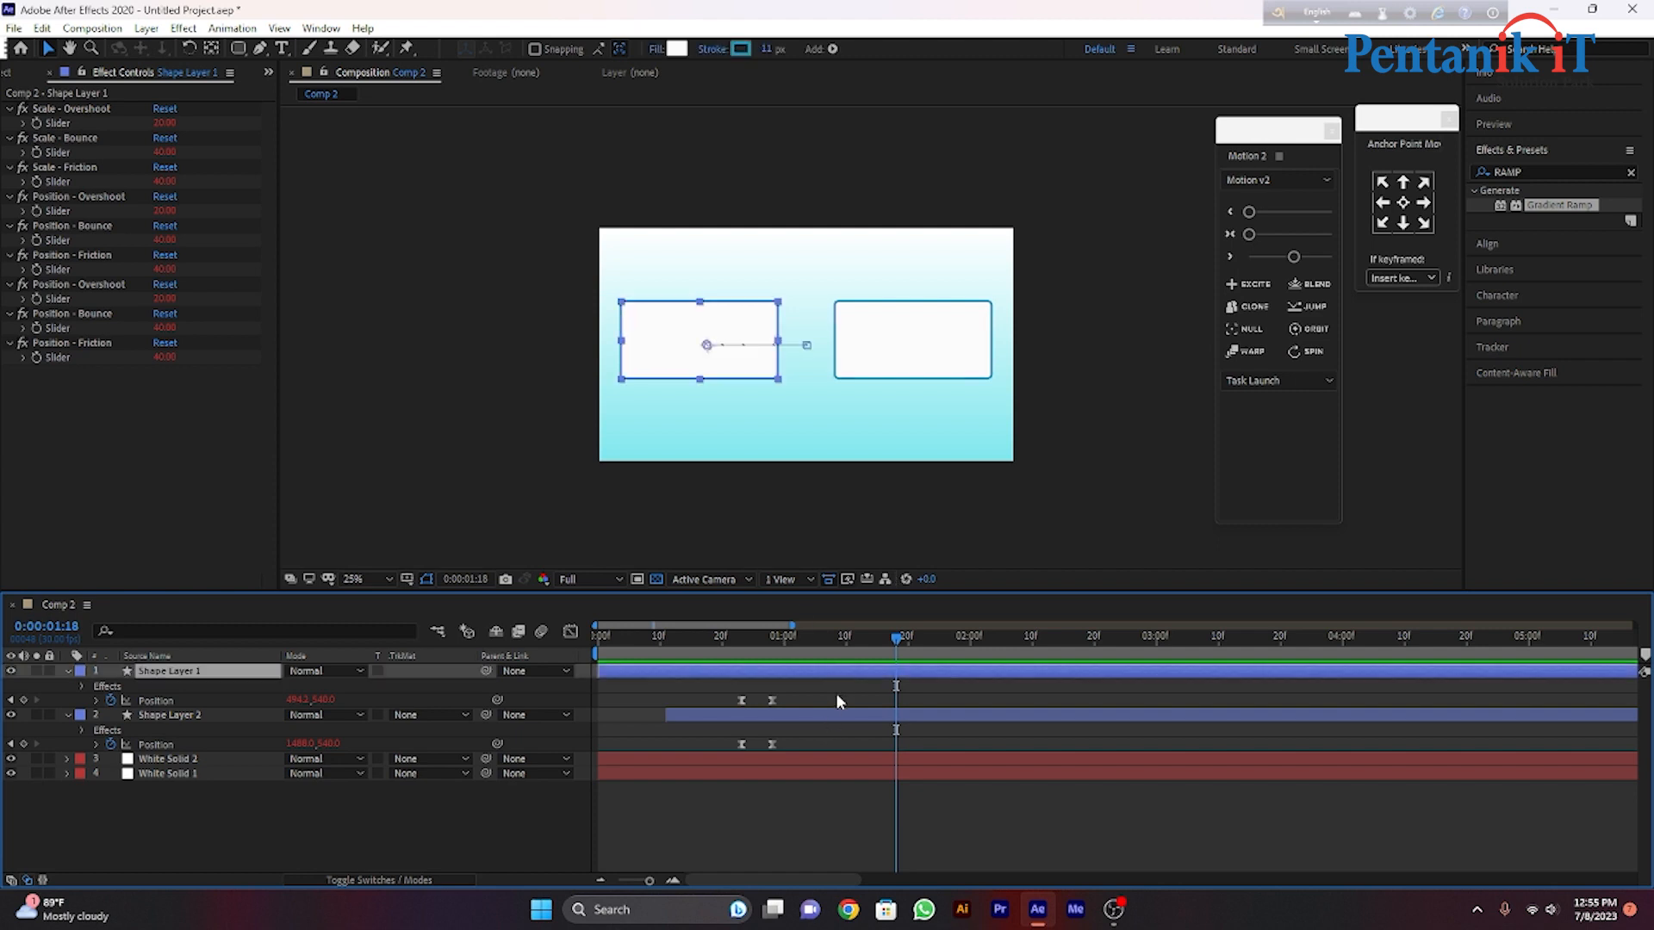
left_click(834, 713, "shift")
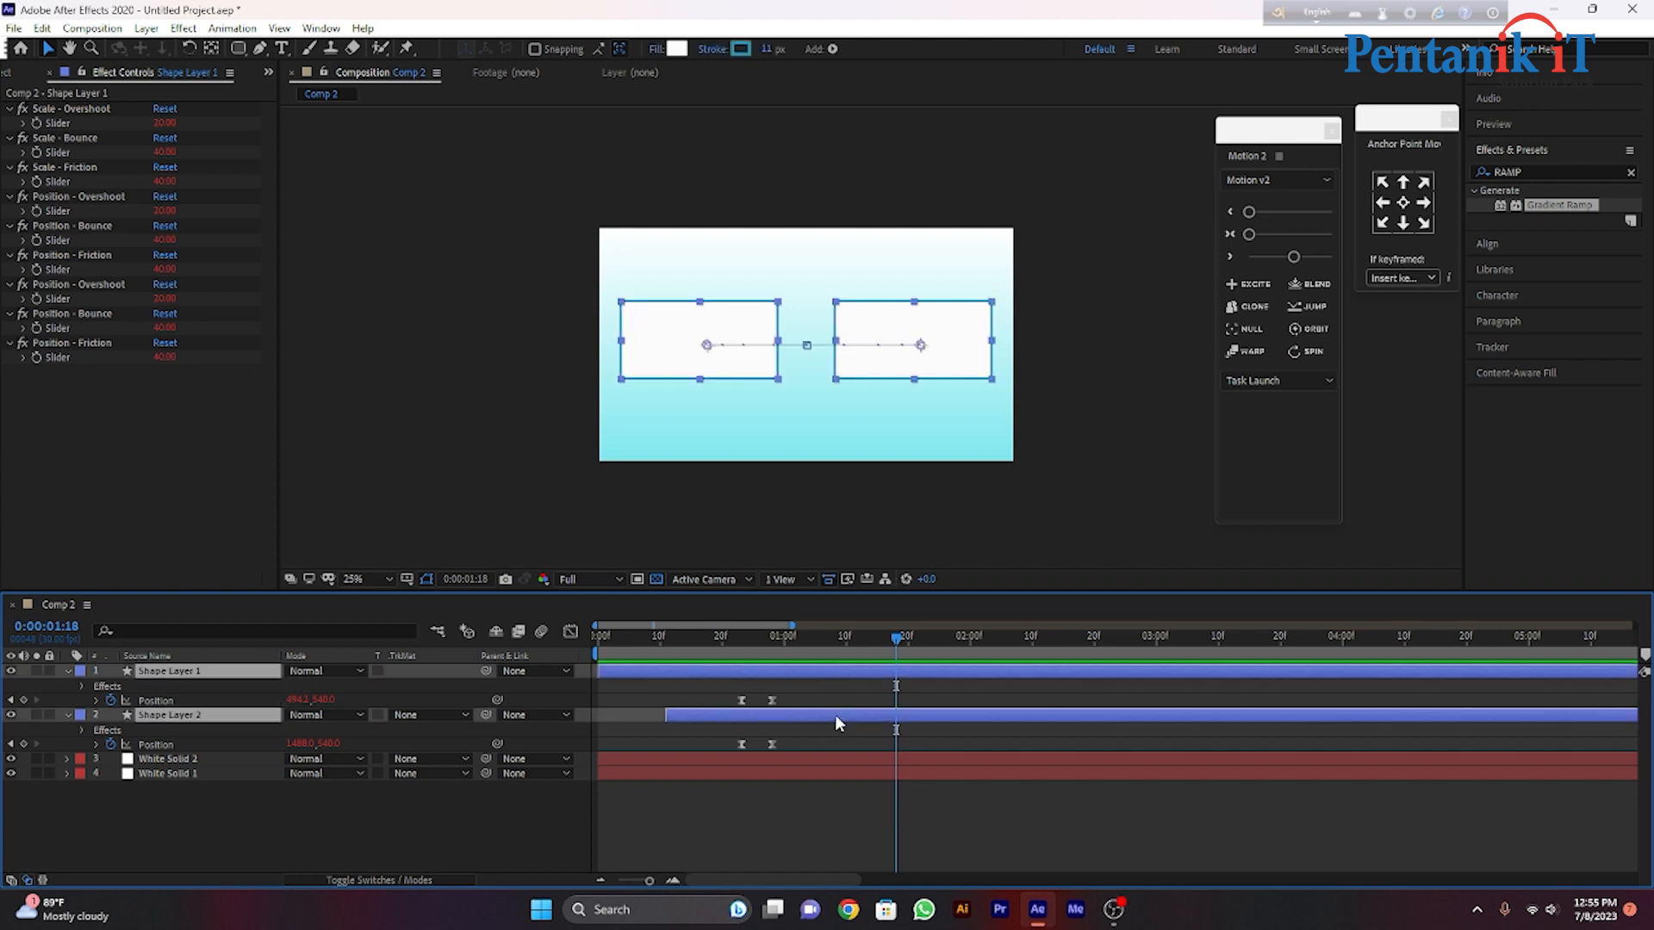
key("ctrl+d")
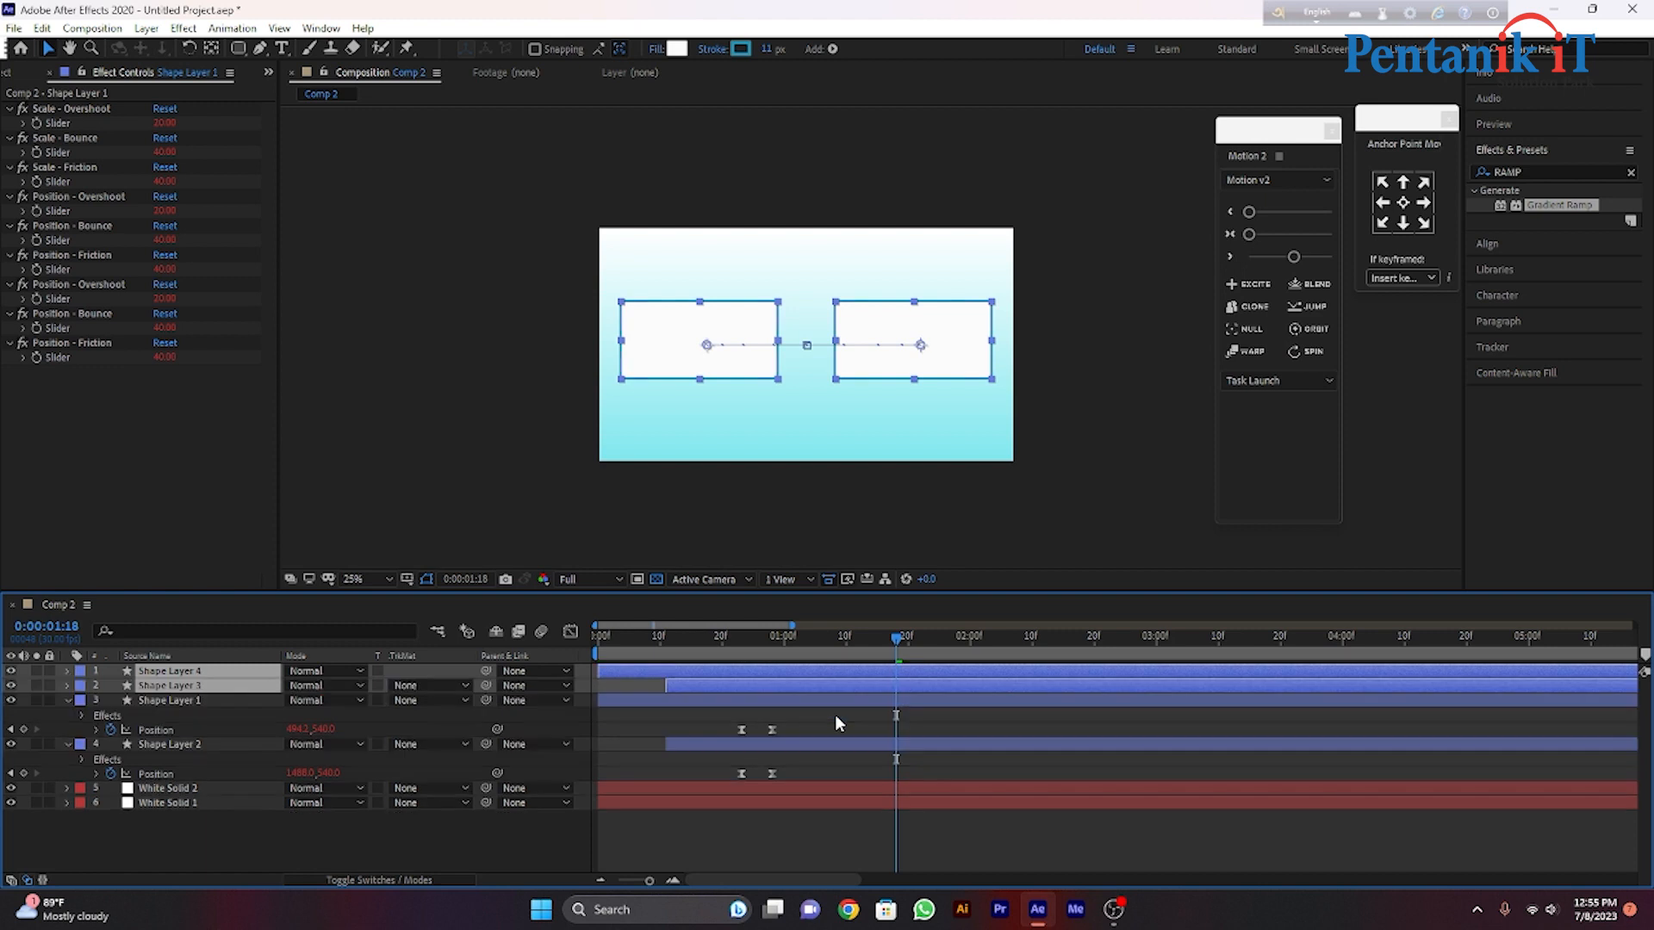
left_click_drag(205, 690, 209, 771)
left_click_drag(902, 652, 974, 684)
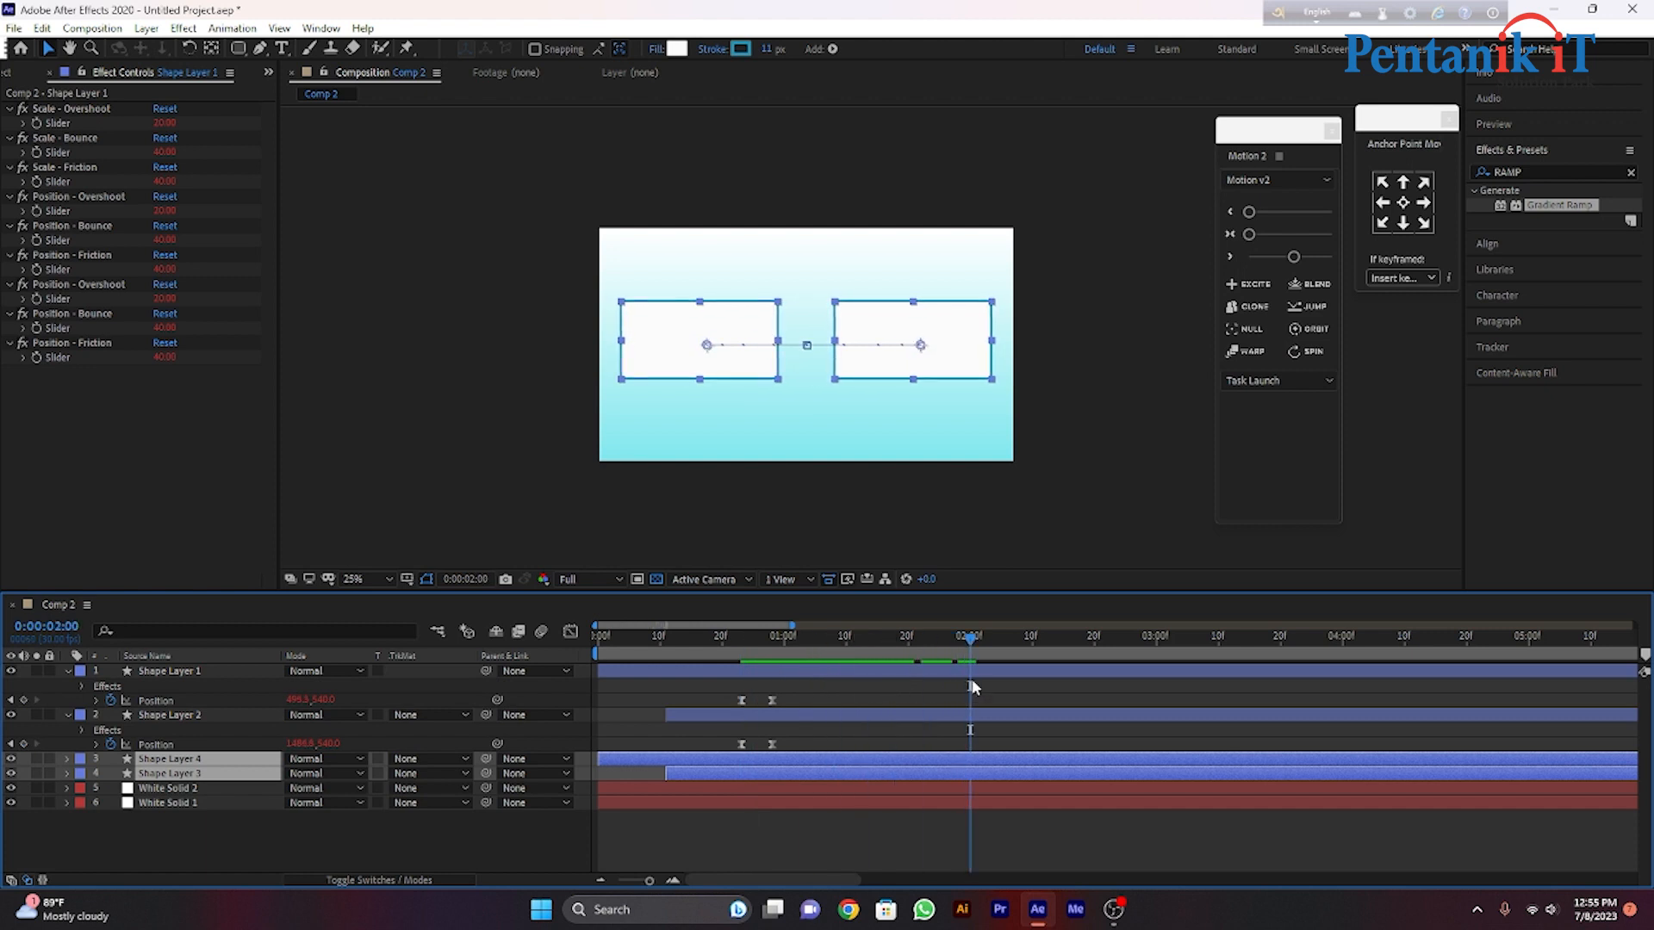
key("alt+bracketleft")
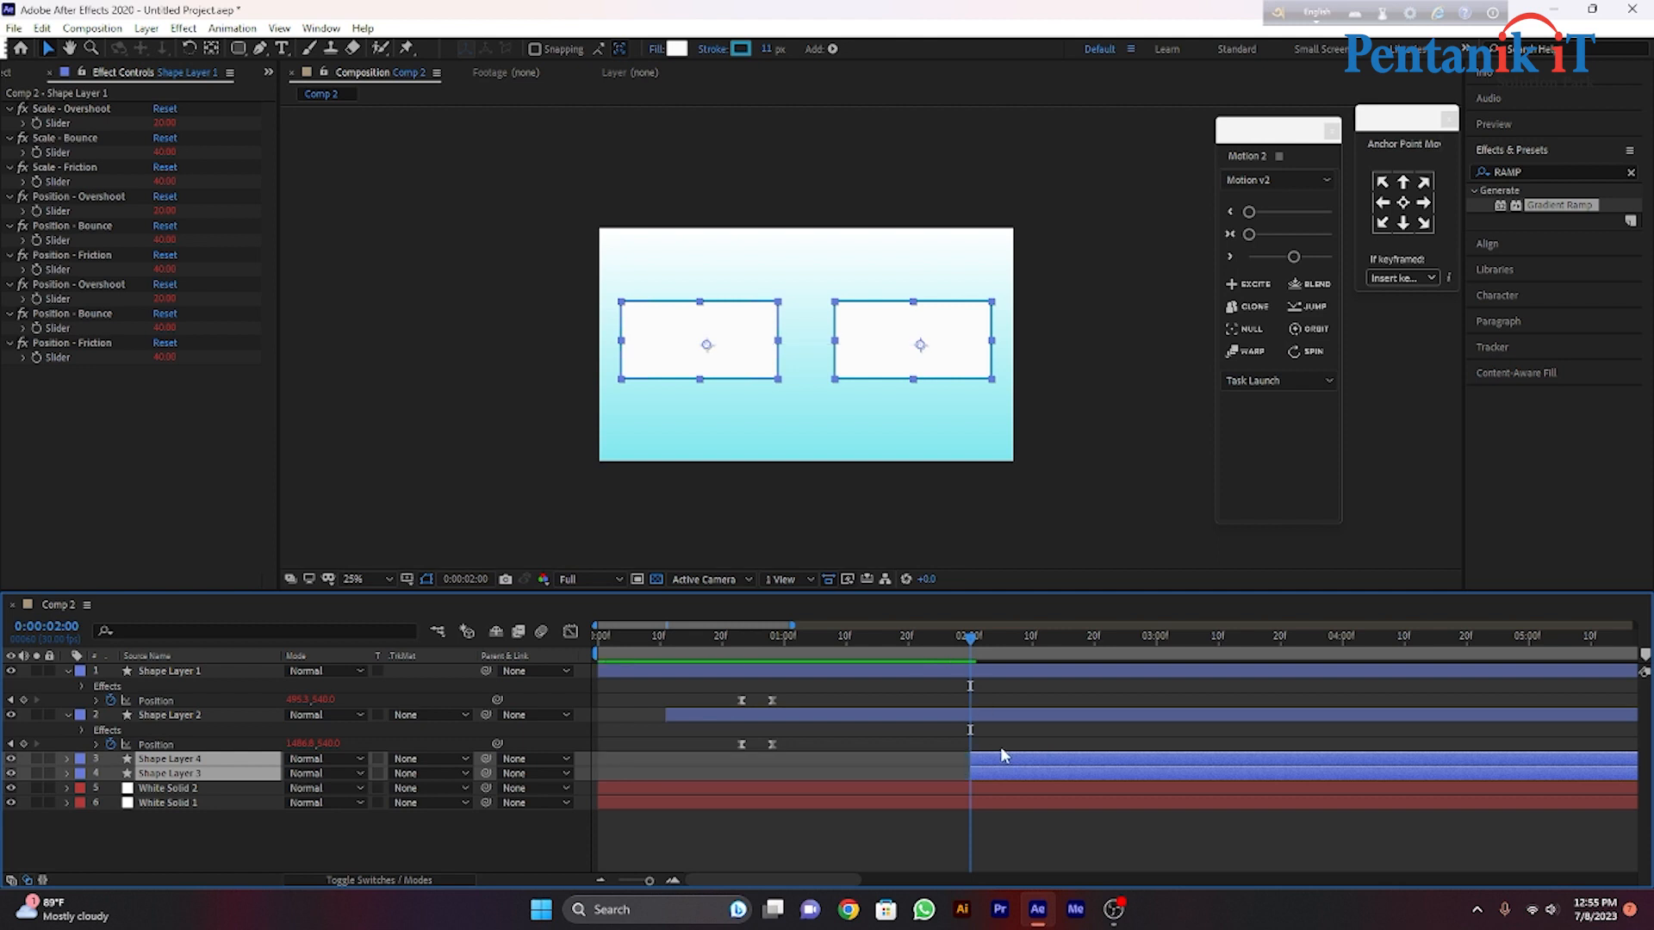
Add Position keyframes at 0:00:02:04 to Shape Layers 1, 2, 3 and 4.
left_click(1008, 740)
left_click(1018, 760)
left_click_drag(1002, 670, 993, 670)
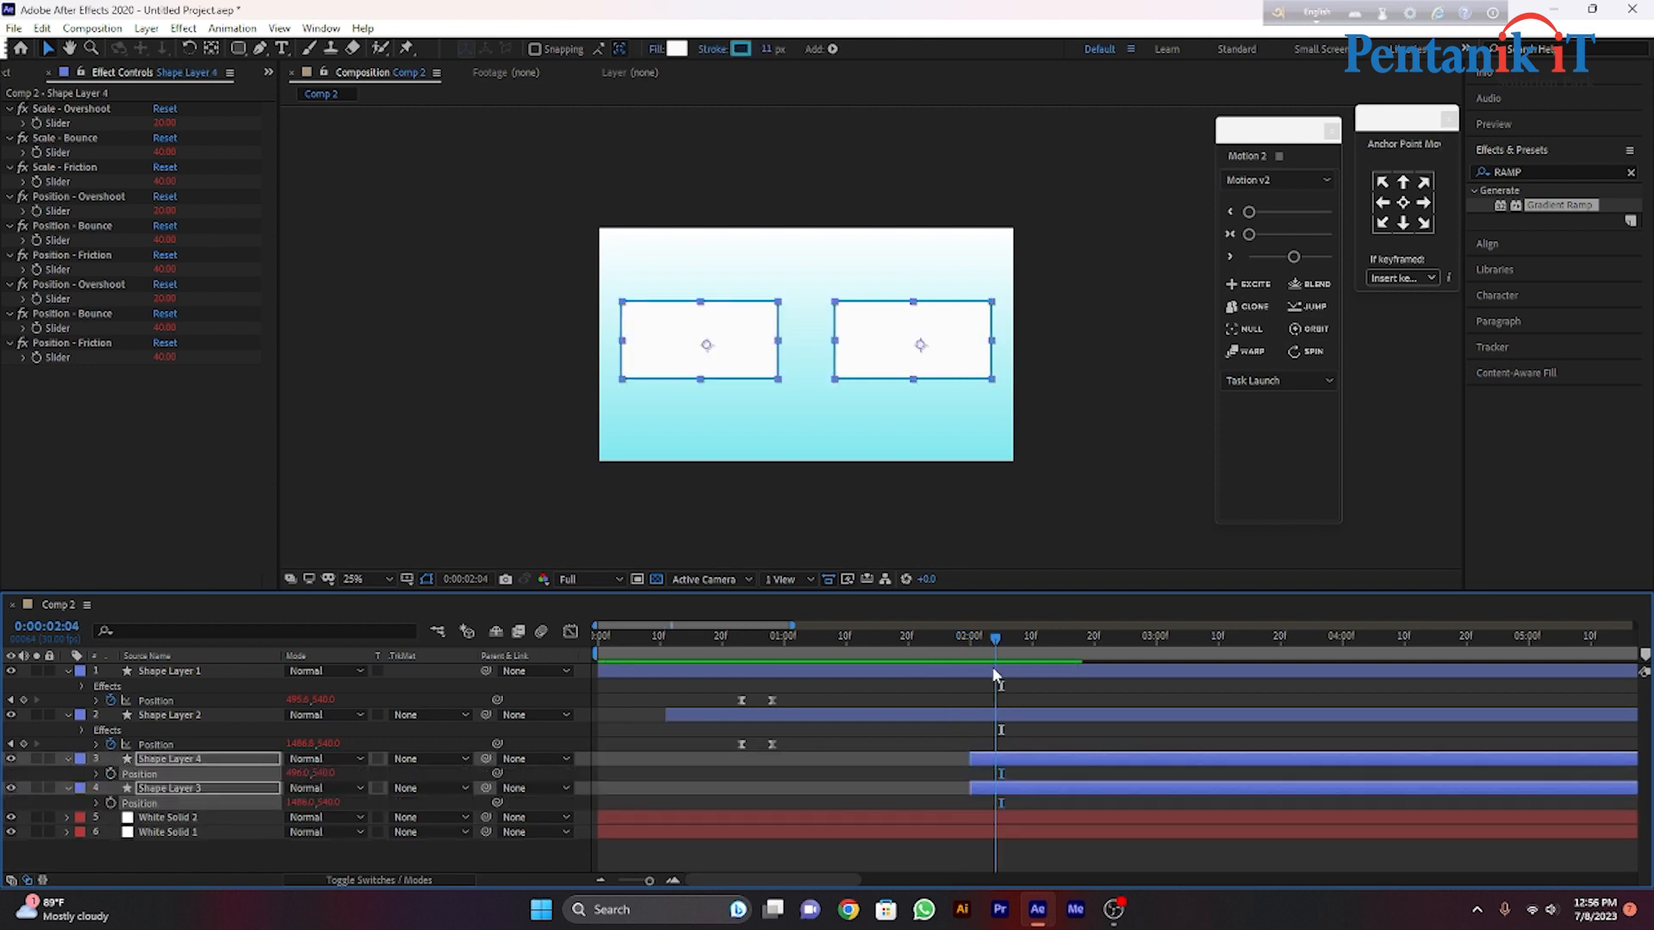
left_click(1070, 845)
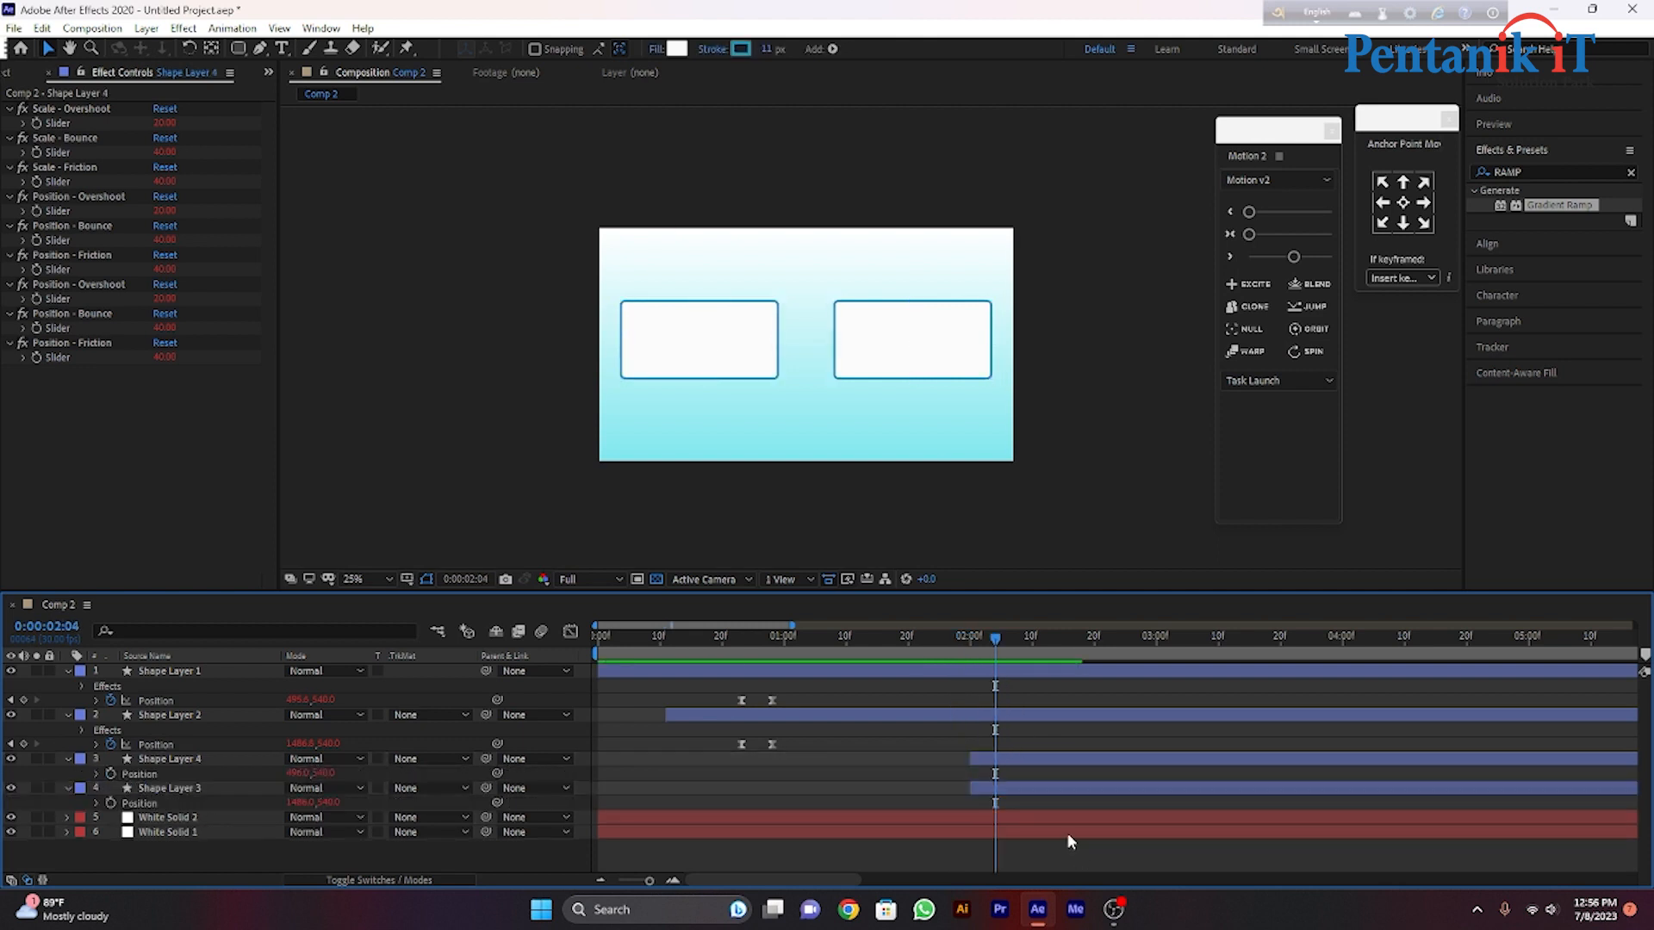
left_click(1029, 791)
left_click(1034, 757, "ctrl")
left_click(1034, 713, "ctrl")
left_click(1025, 671, "ctrl")
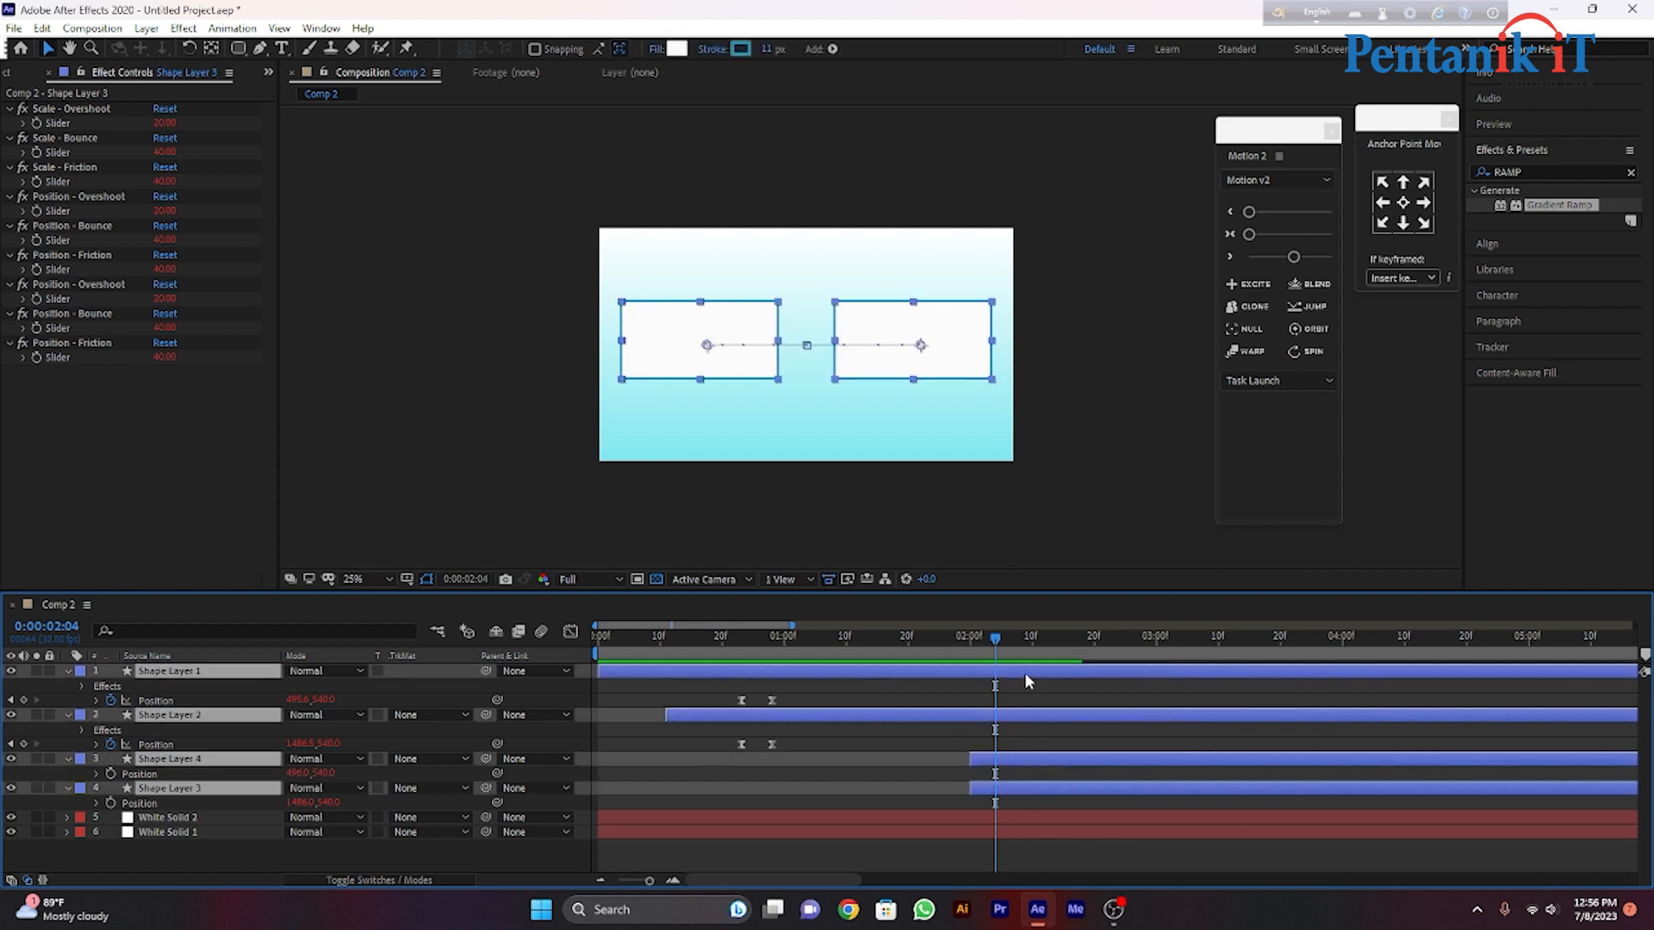
left_click(24, 700)
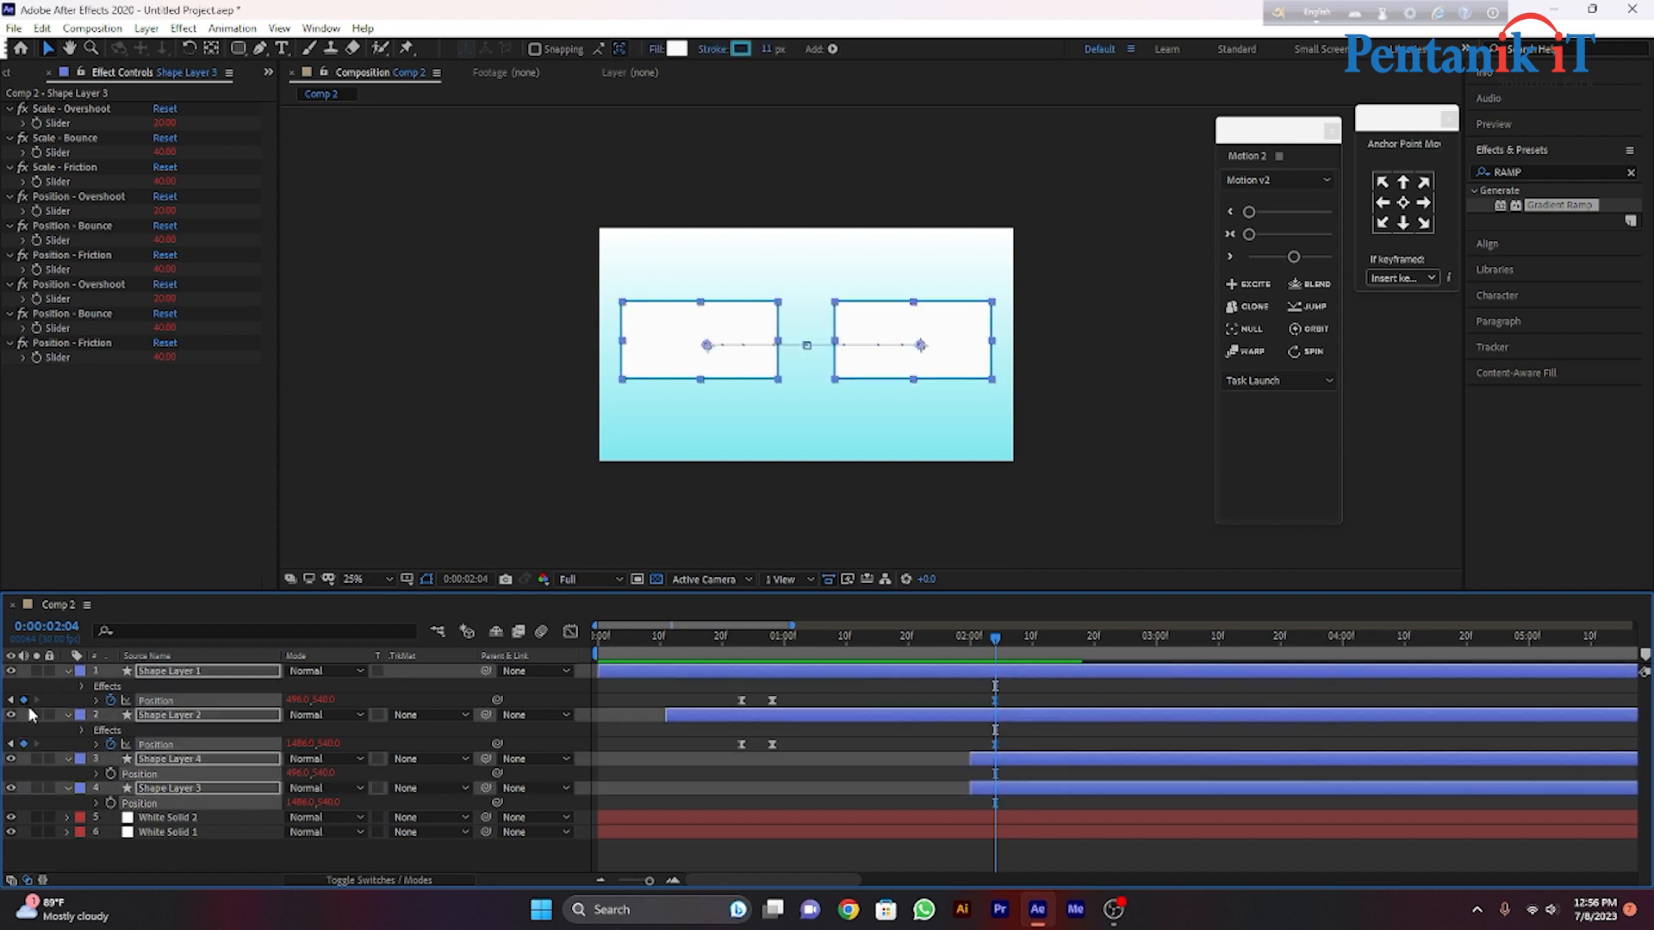
left_click(111, 774)
left_click(110, 803)
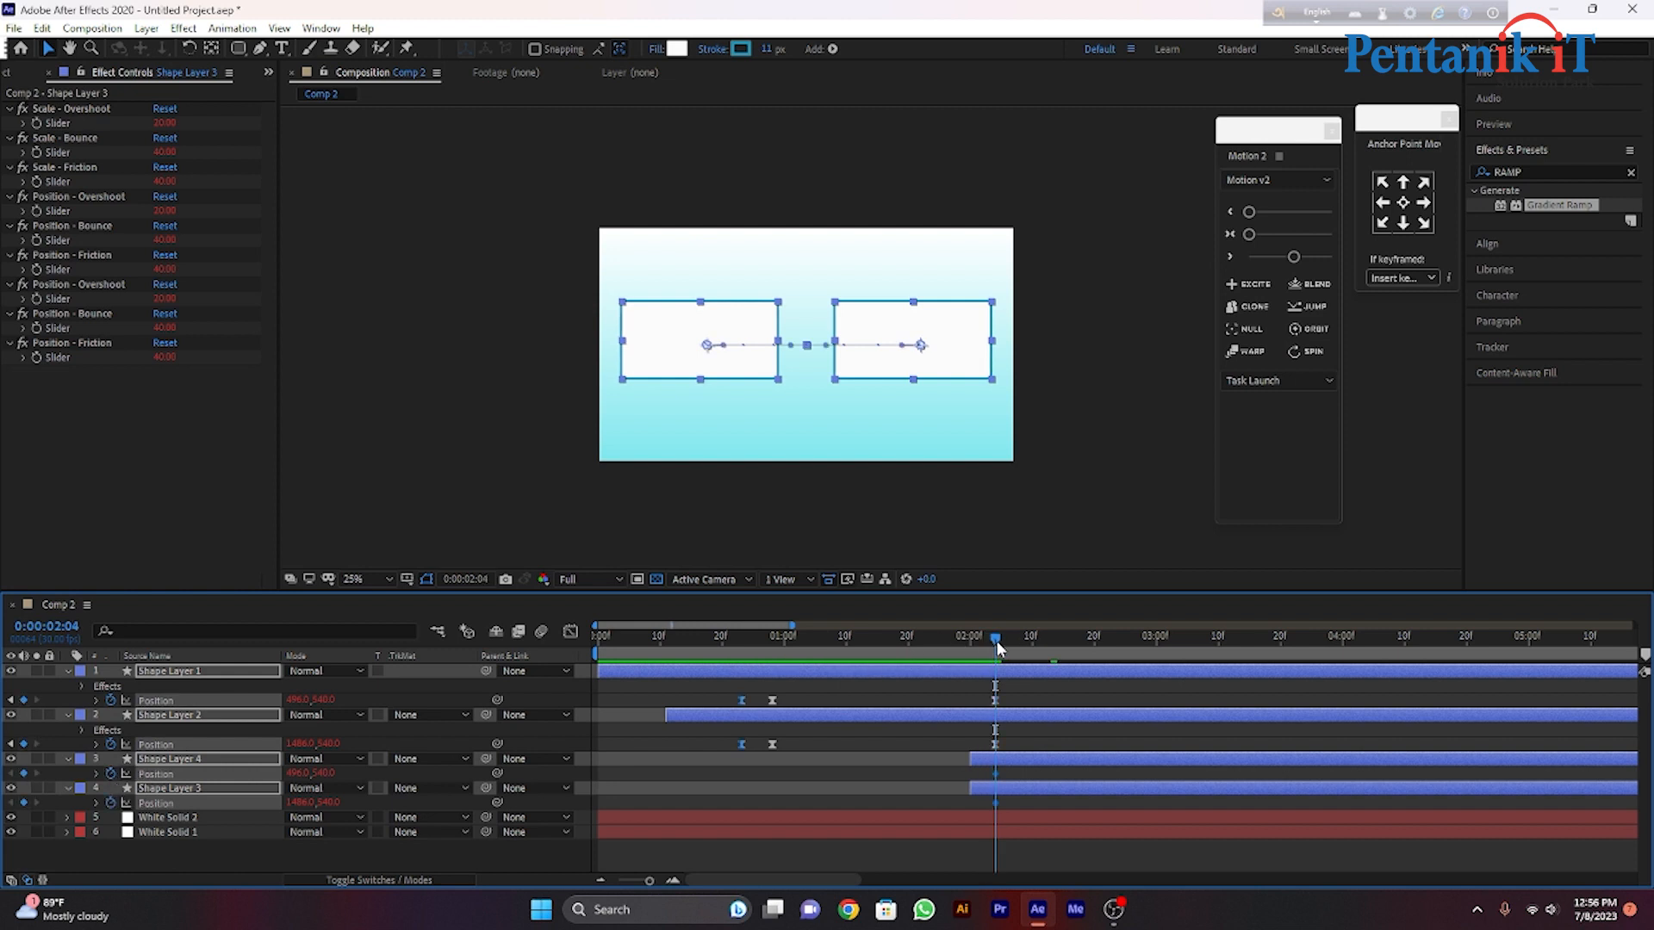
At 0:00:02:20, move Shape Layers 2 and 1 up to Y about 256 and 252, and Shape Layer 3 down to about 1490, 816.
left_click_drag(997, 647, 1098, 655)
left_click(945, 371)
left_click_drag(945, 370, 945, 308)
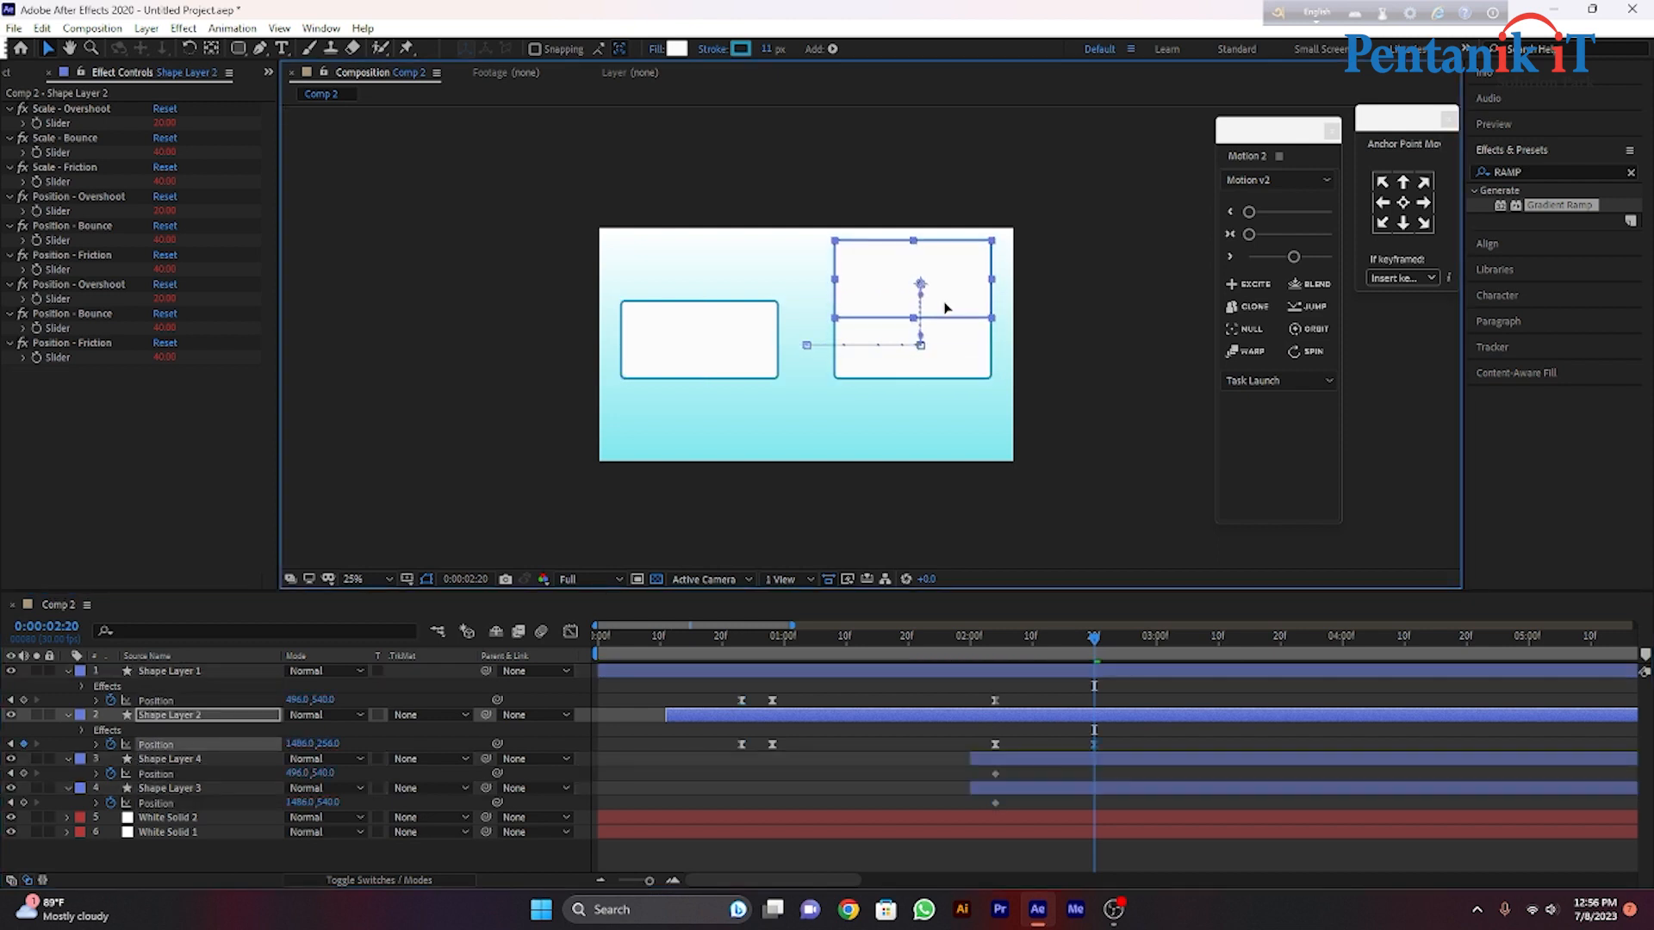
left_click(1117, 673)
left_click_drag(734, 369, 736, 304)
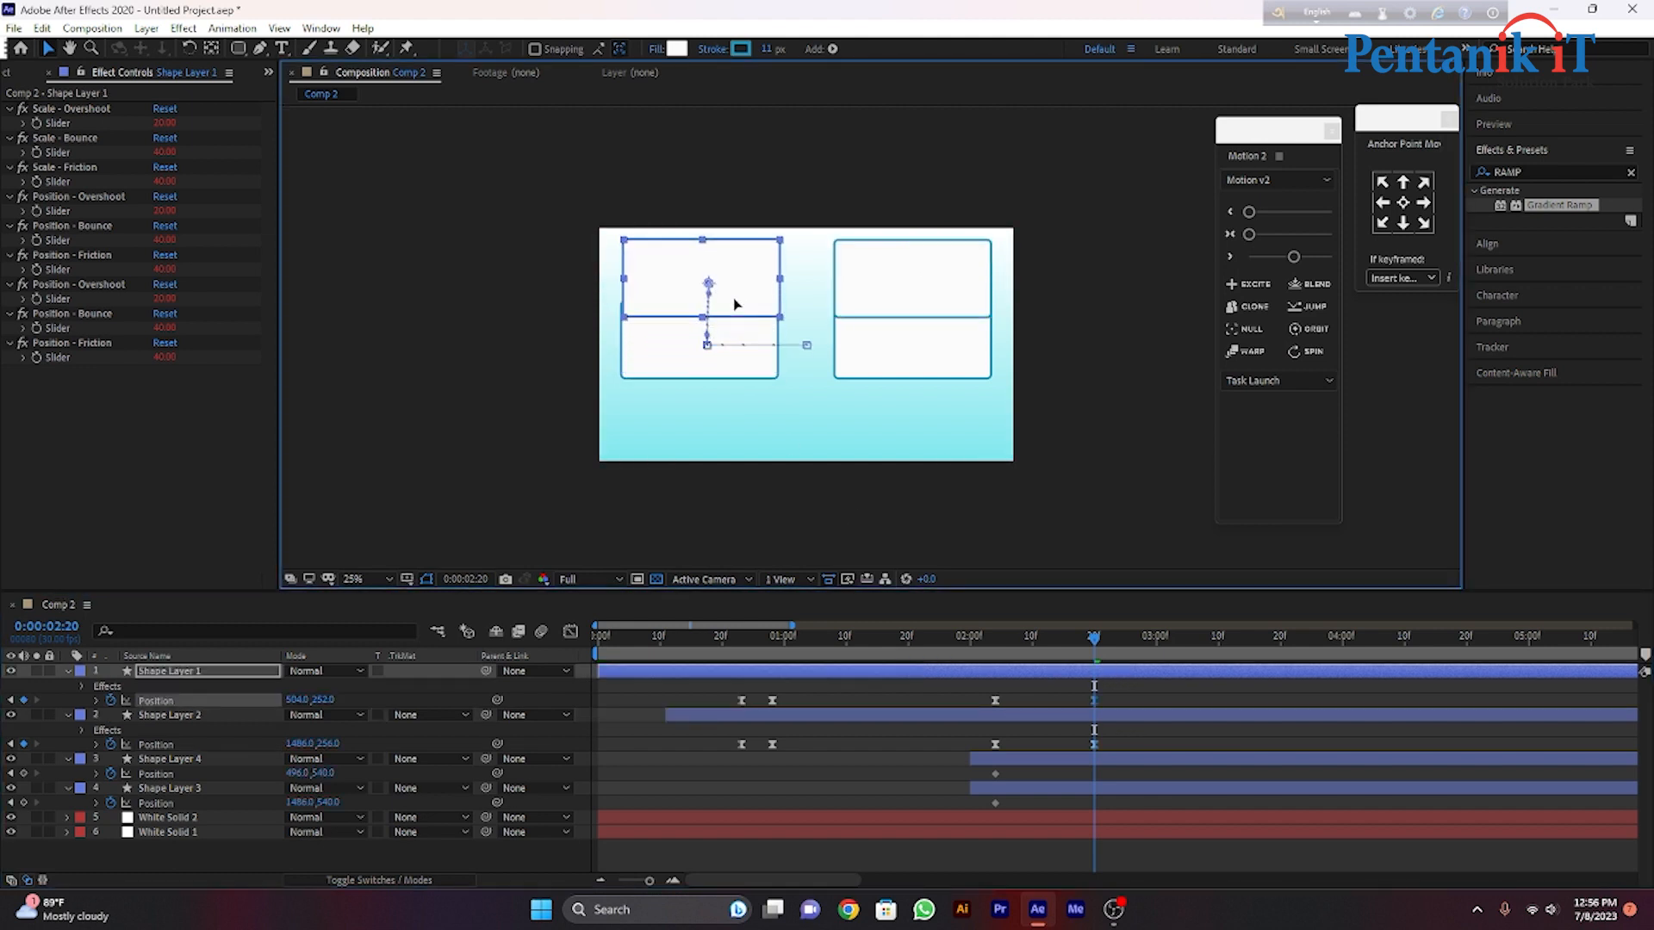
left_click(909, 379)
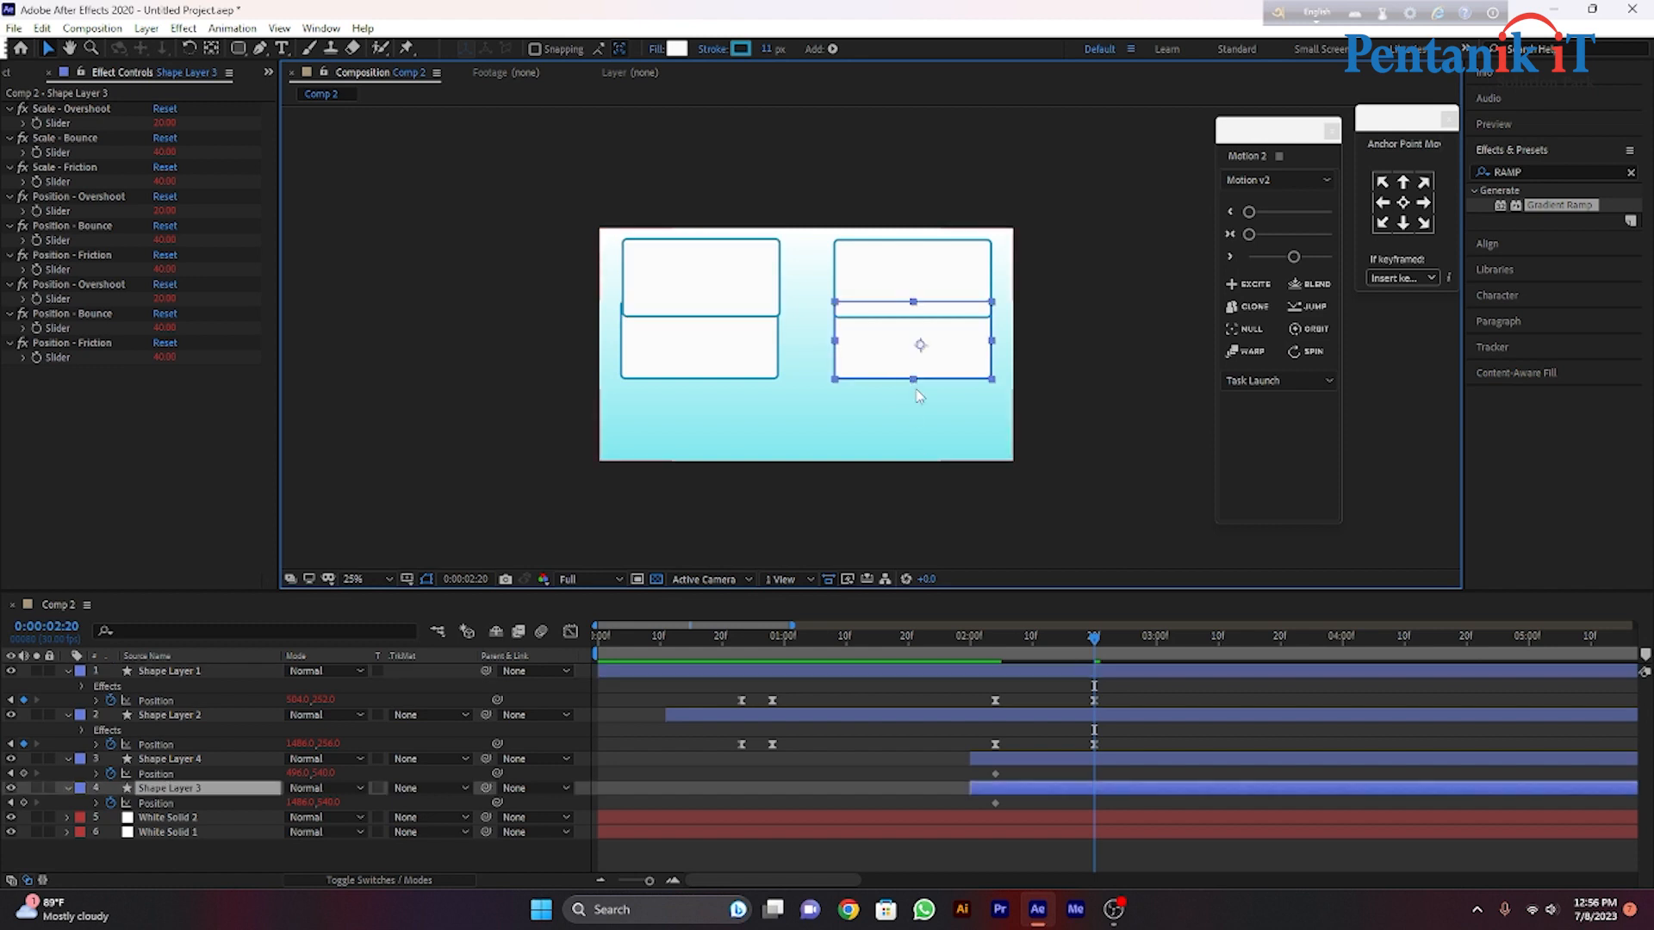
left_click_drag(900, 375, 898, 424)
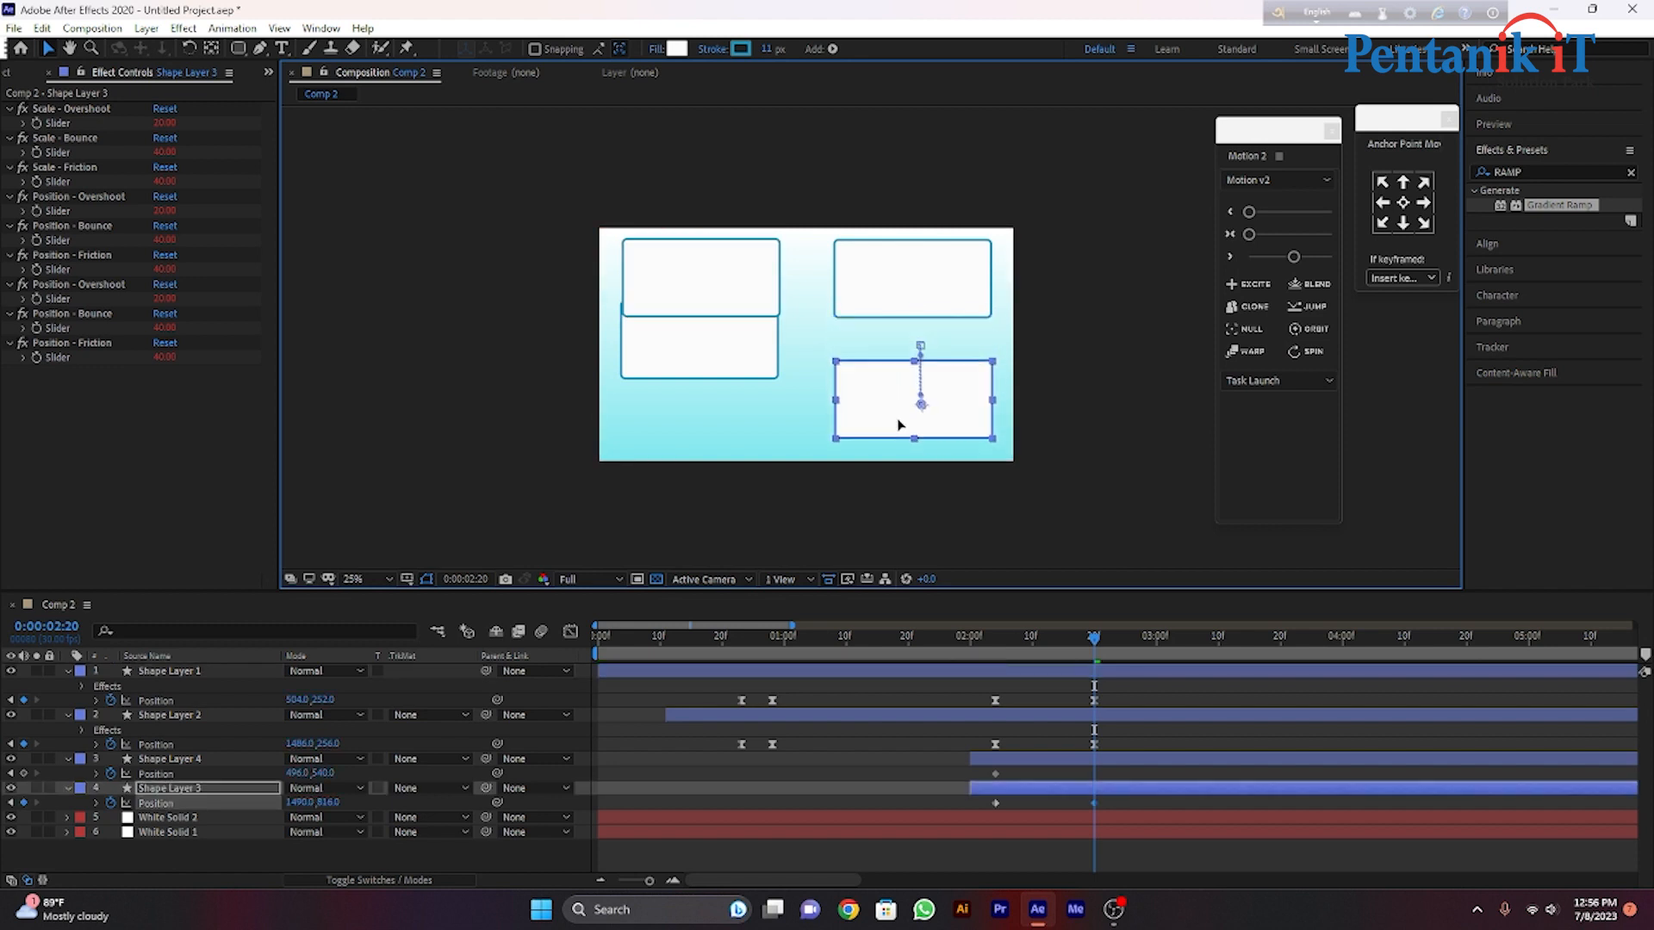
left_click_drag(715, 354, 715, 411)
key("space")
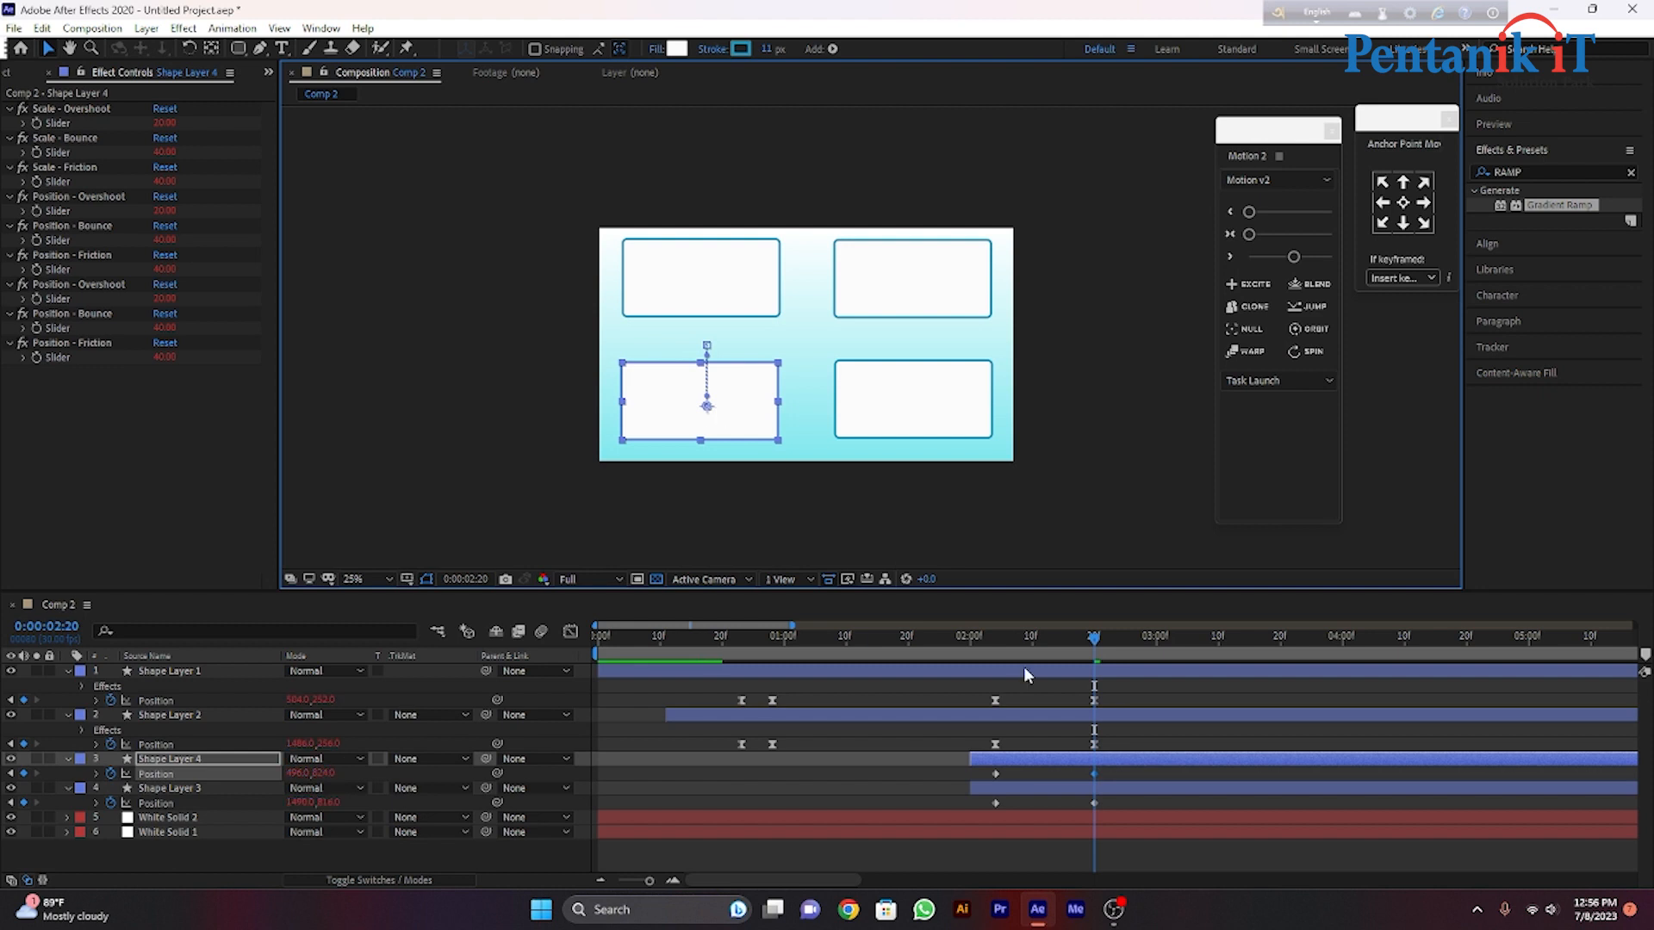
left_click(1139, 789, "ctrl")
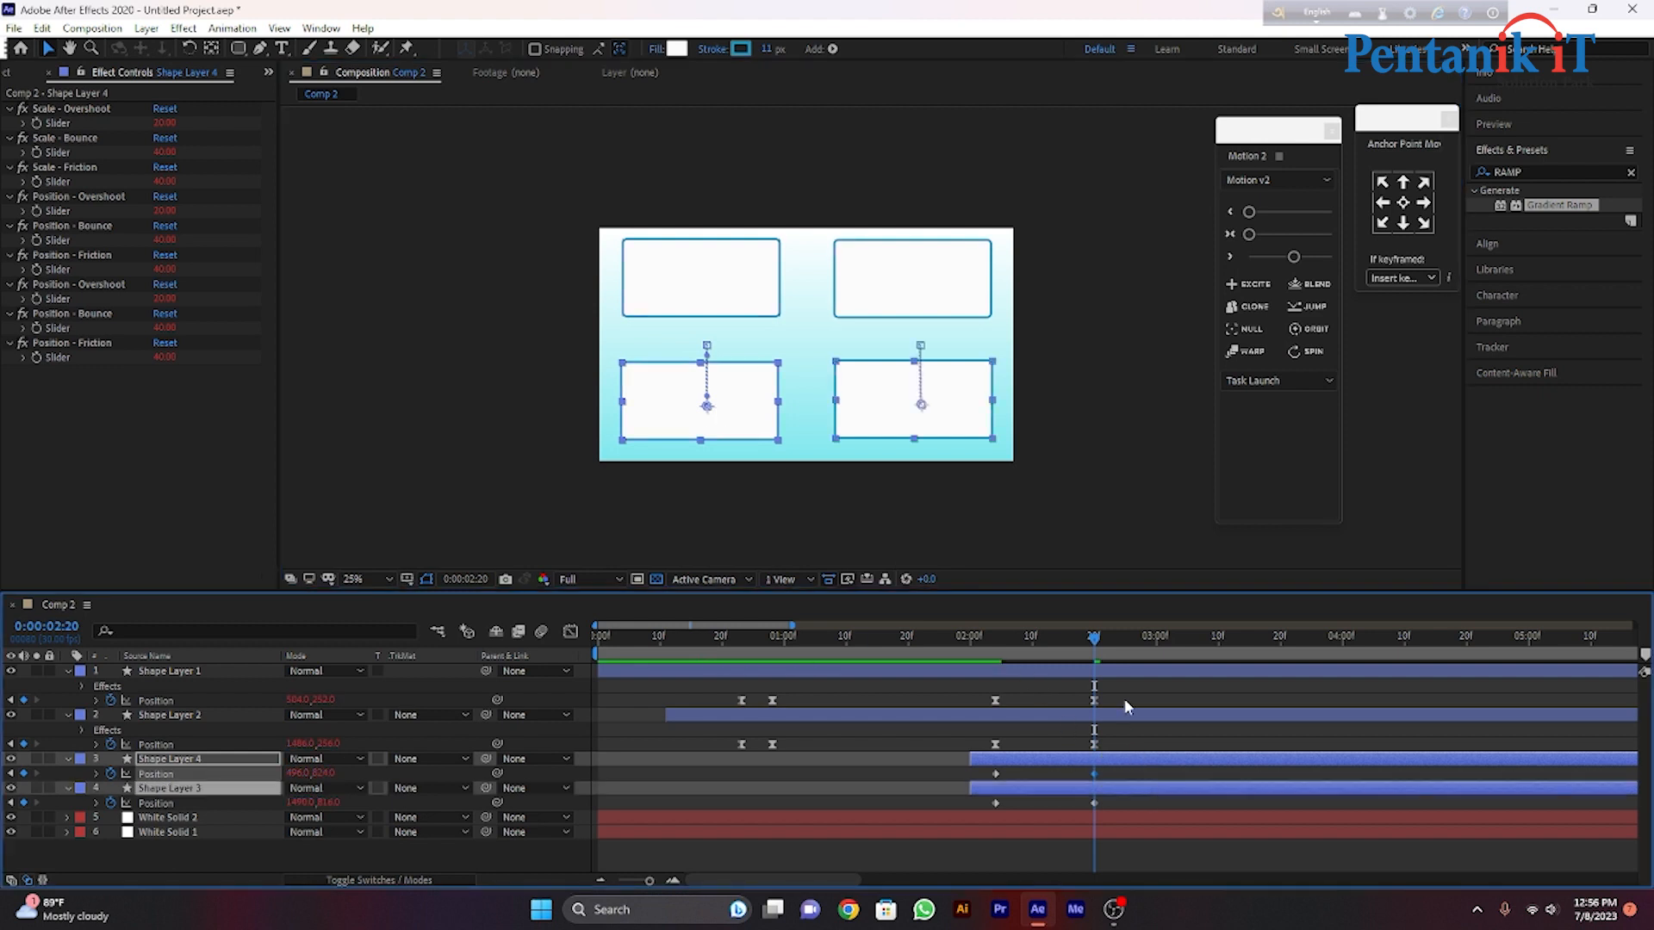
left_click(1124, 716, "ctrl")
left_click(1120, 658)
left_click(1123, 670, "ctrl")
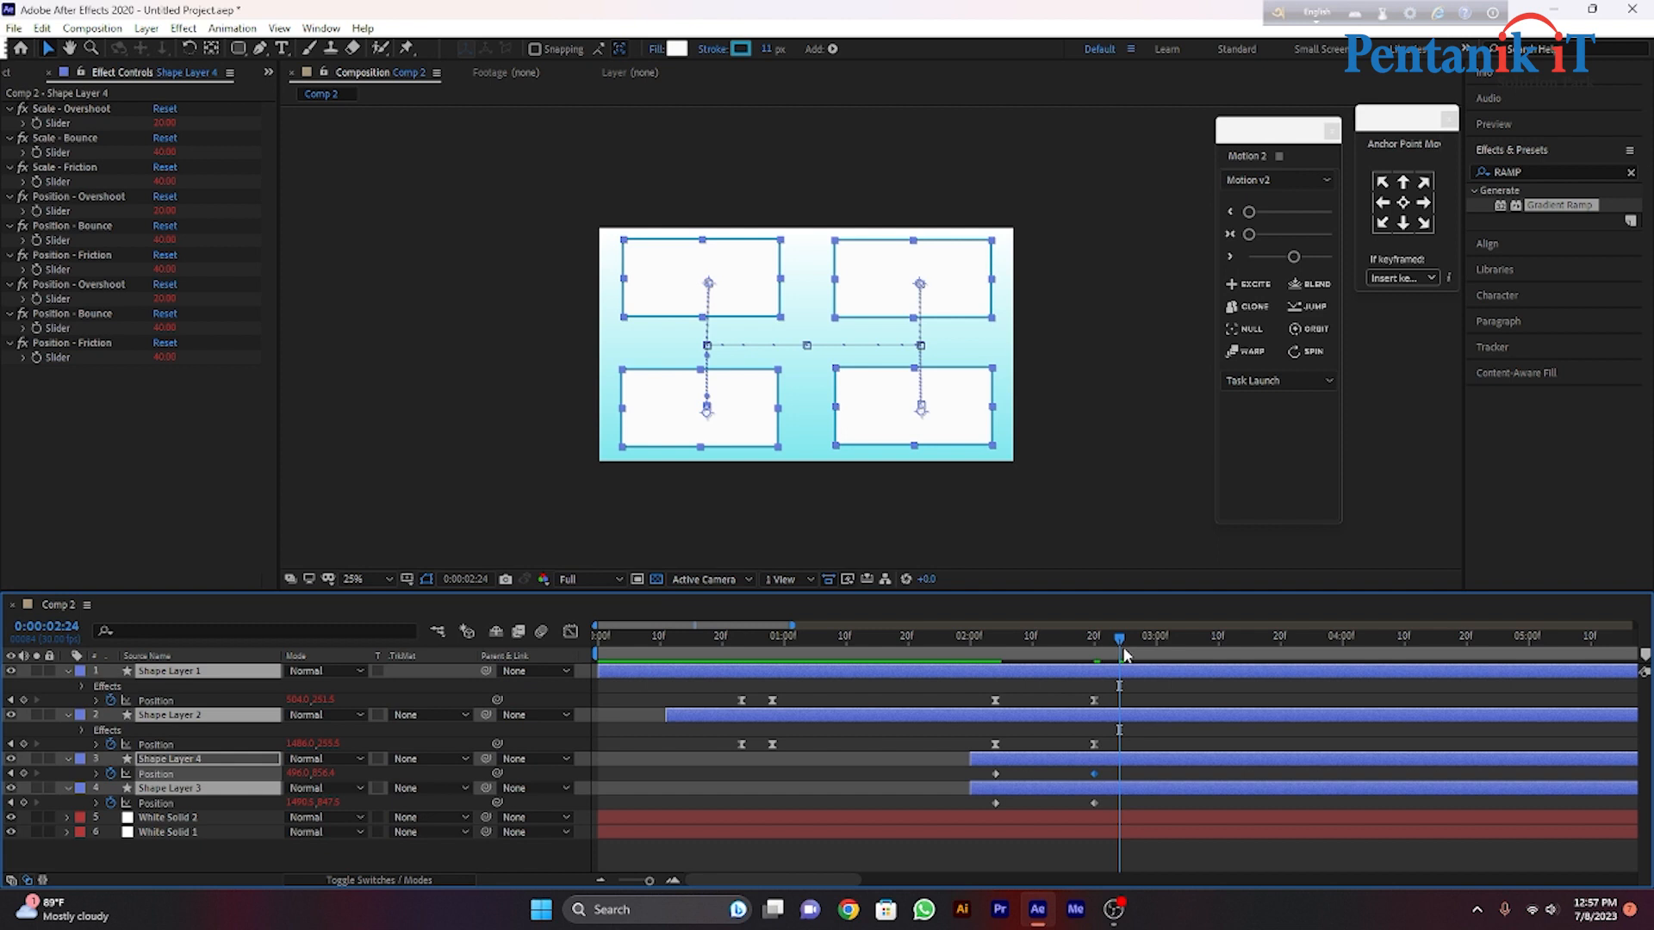
key("ctrl+z")
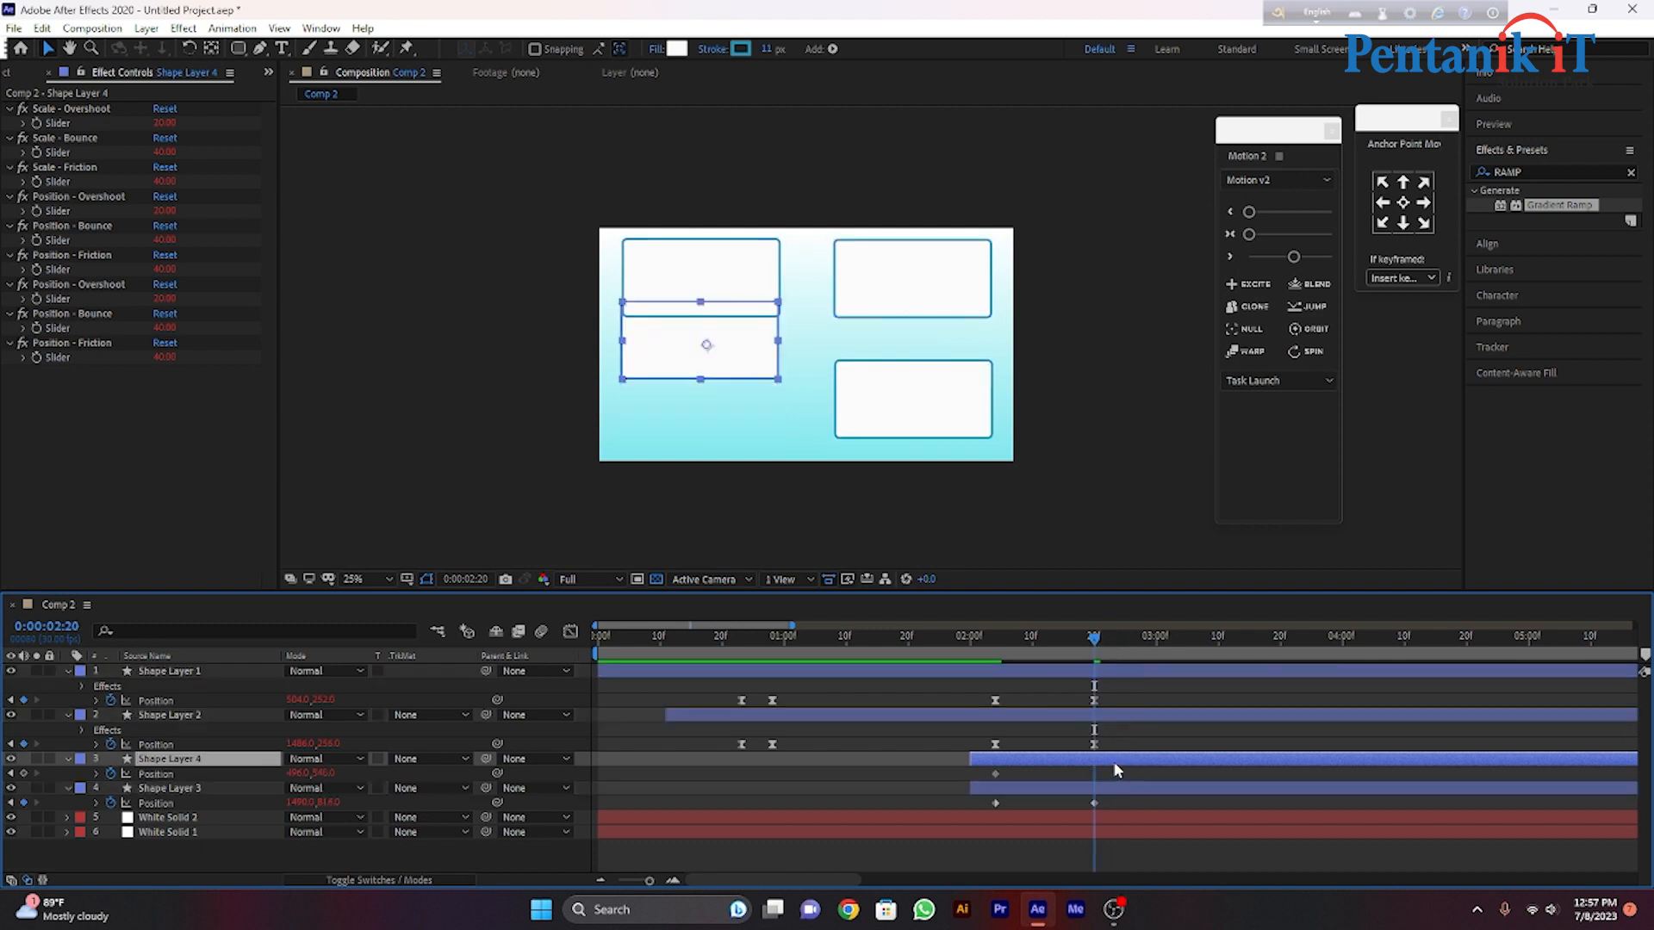
Move Shape Layer 4 down to about 500, 836 at 0:00:02:20, select all four shape layers and open the alignment options.
left_click_drag(703, 370, 703, 433)
left_click(1156, 715, "ctrl")
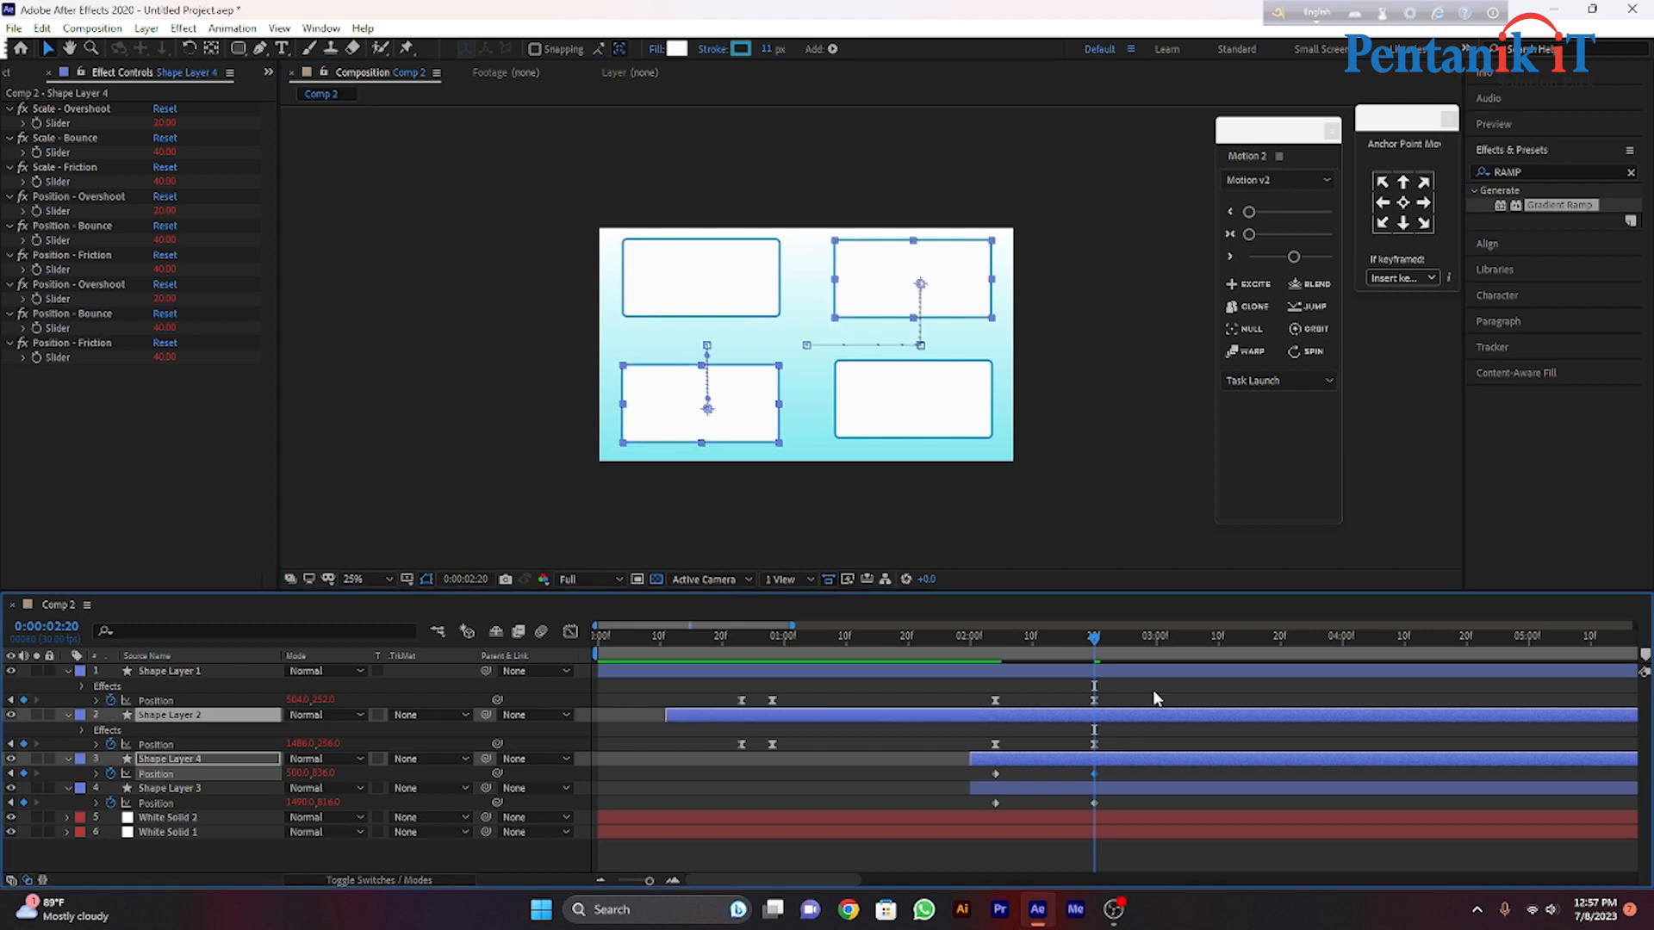
left_click(1152, 671, "ctrl")
left_click(1132, 782, "ctrl")
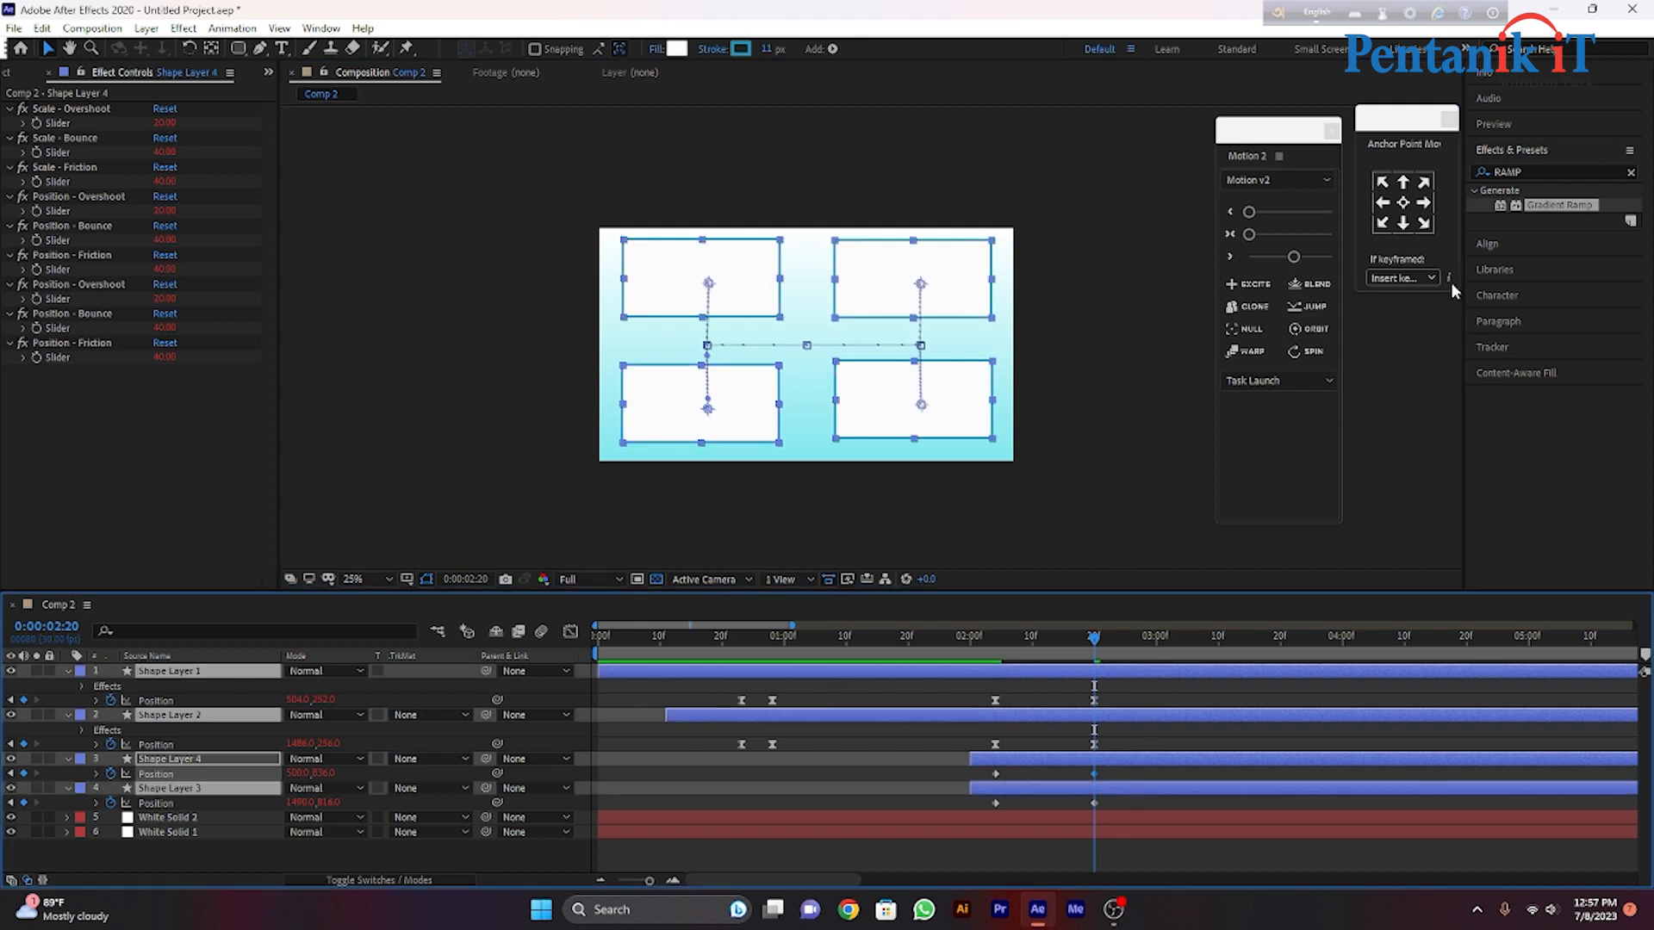
left_click(1478, 248)
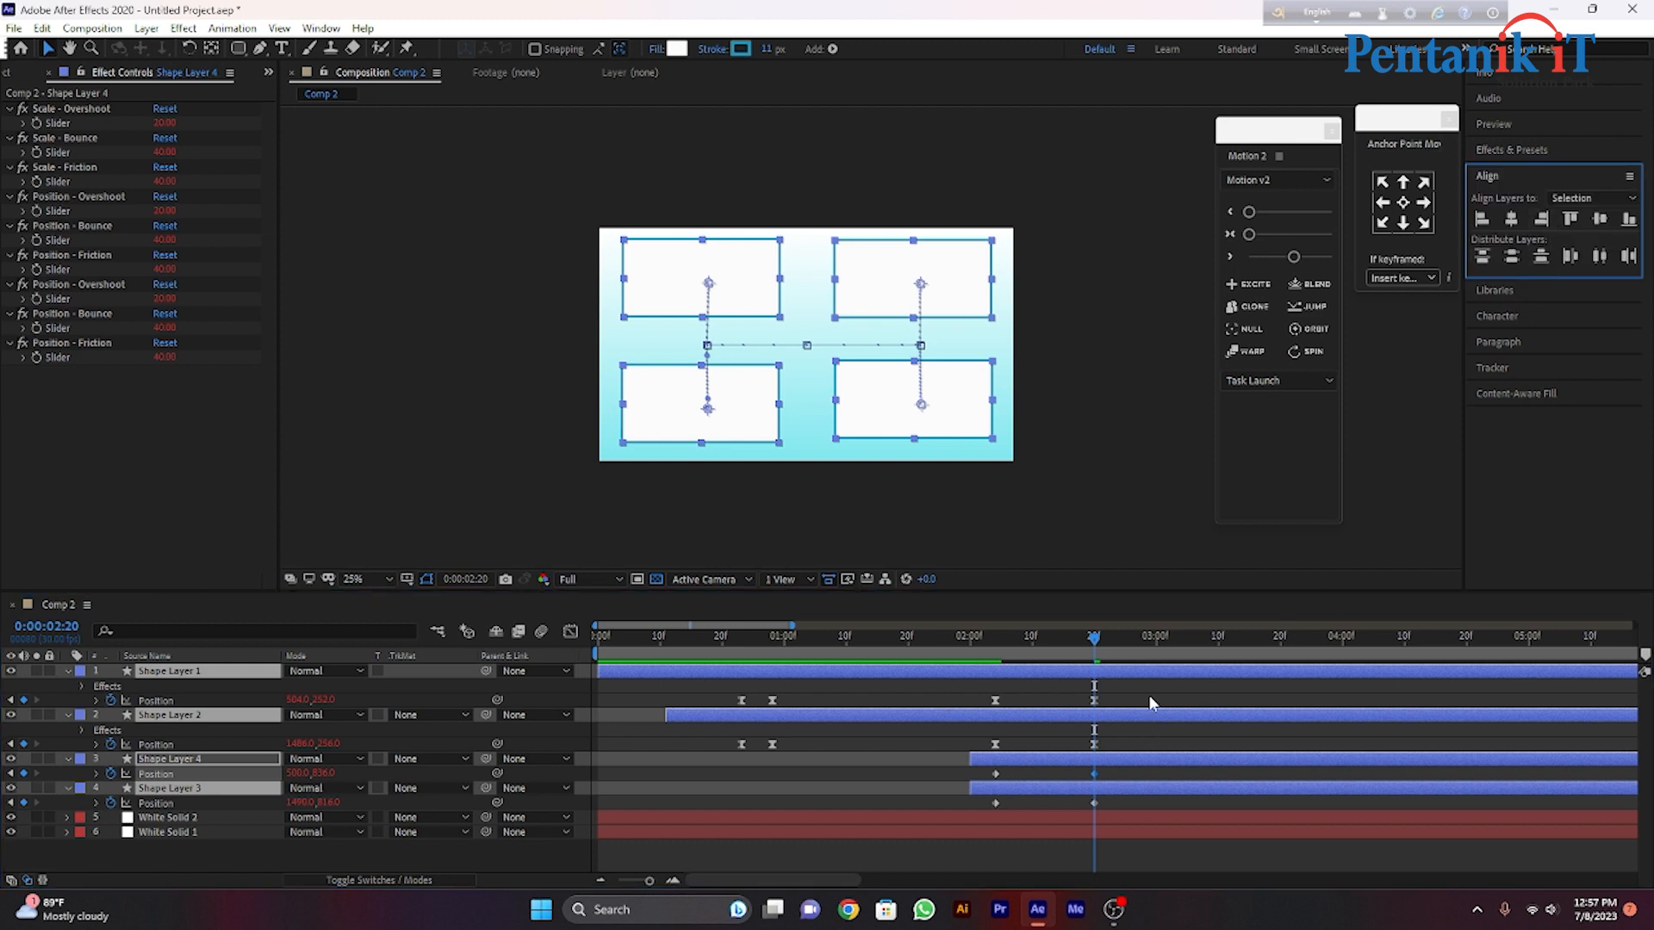
Align the right edges of the two rectangles on the right half of the composition, Shape Layers 2 and 3.
left_click(1128, 737)
left_click(948, 398)
left_click(948, 277, "shift")
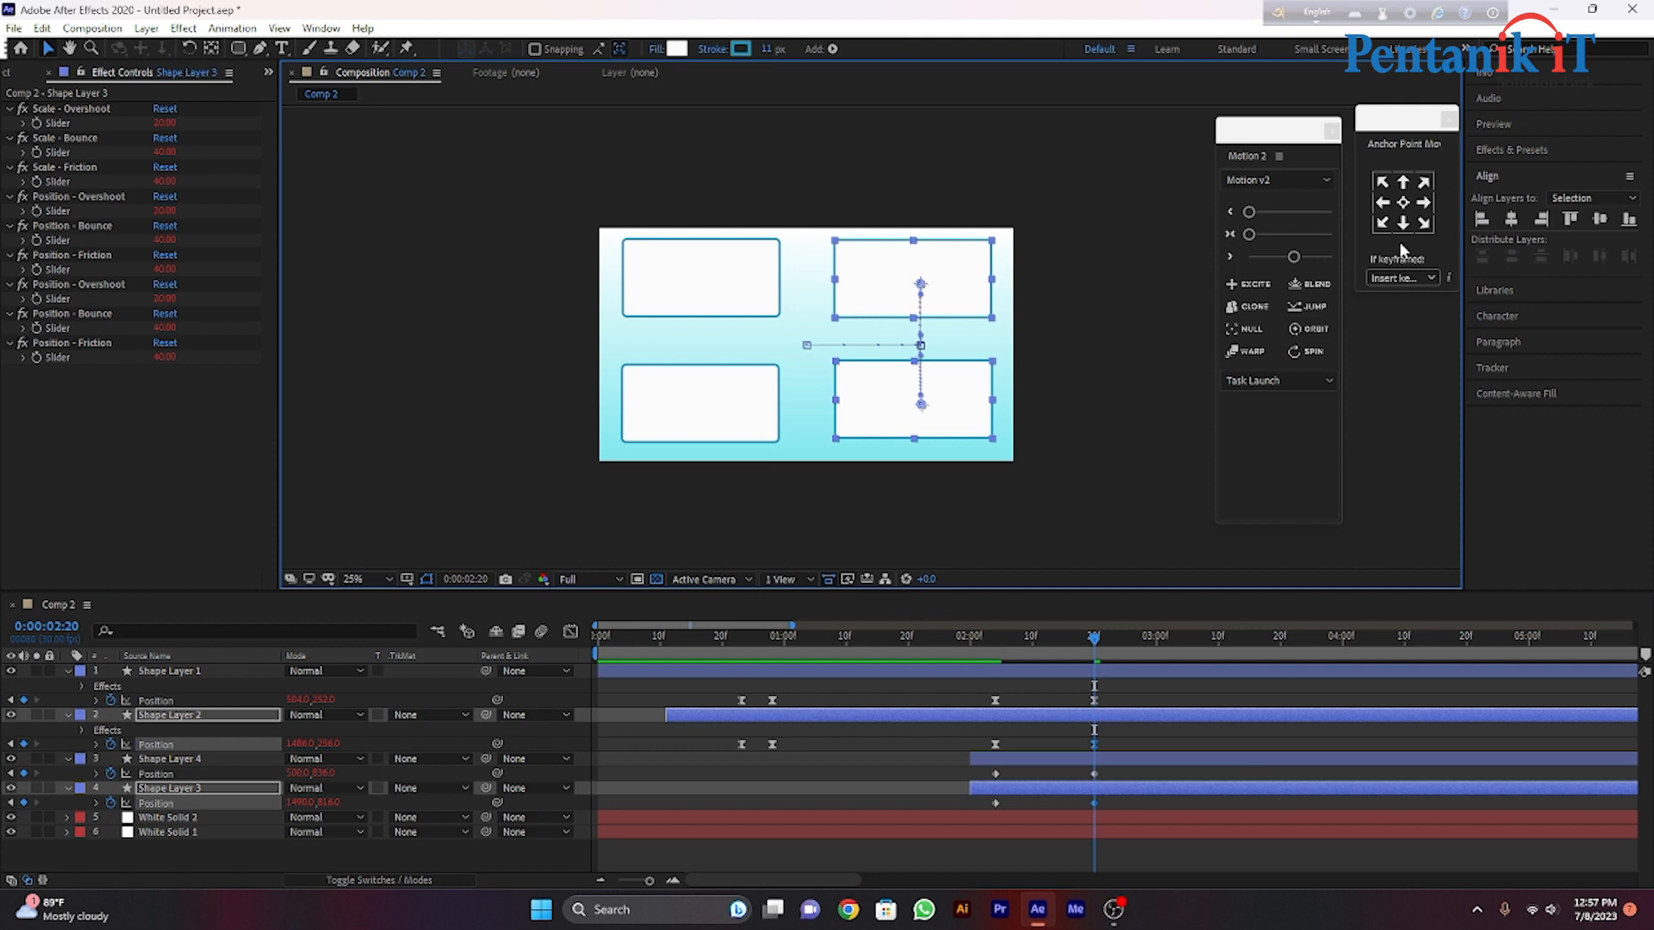
left_click(1536, 234)
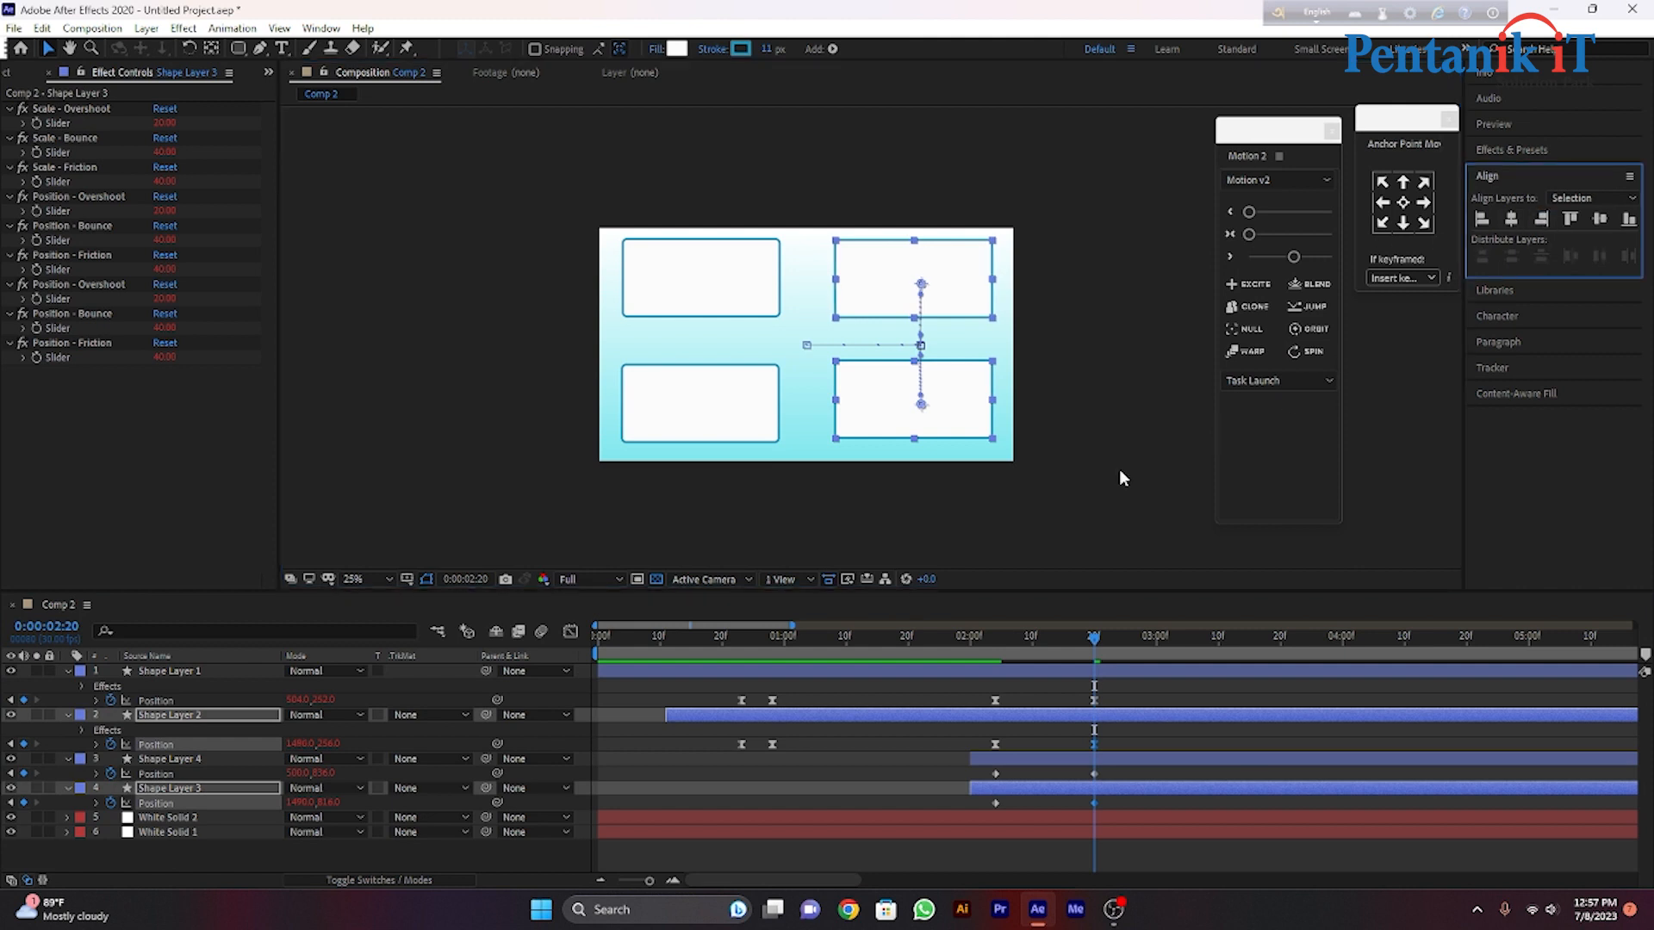
Align the left edges of the two rectangles on the left half of the composition, Shape Layers 1 and 4.
left_click(800, 437)
left_click(741, 414)
left_click(741, 284, "shift")
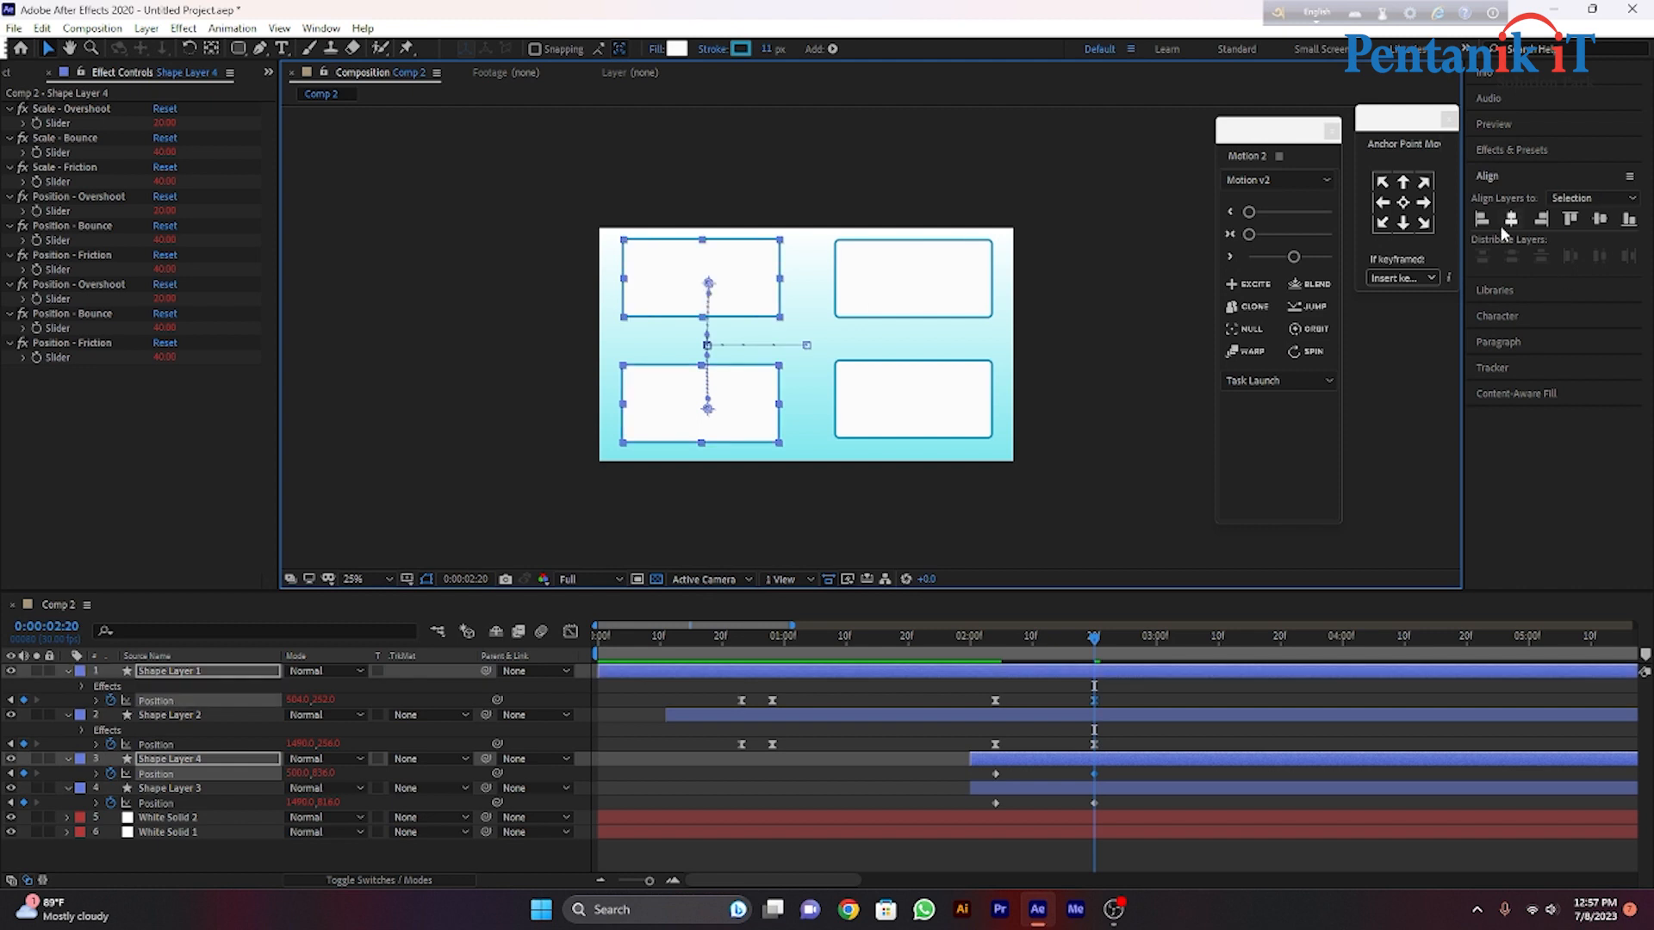
left_click(1482, 220)
left_click(1071, 530)
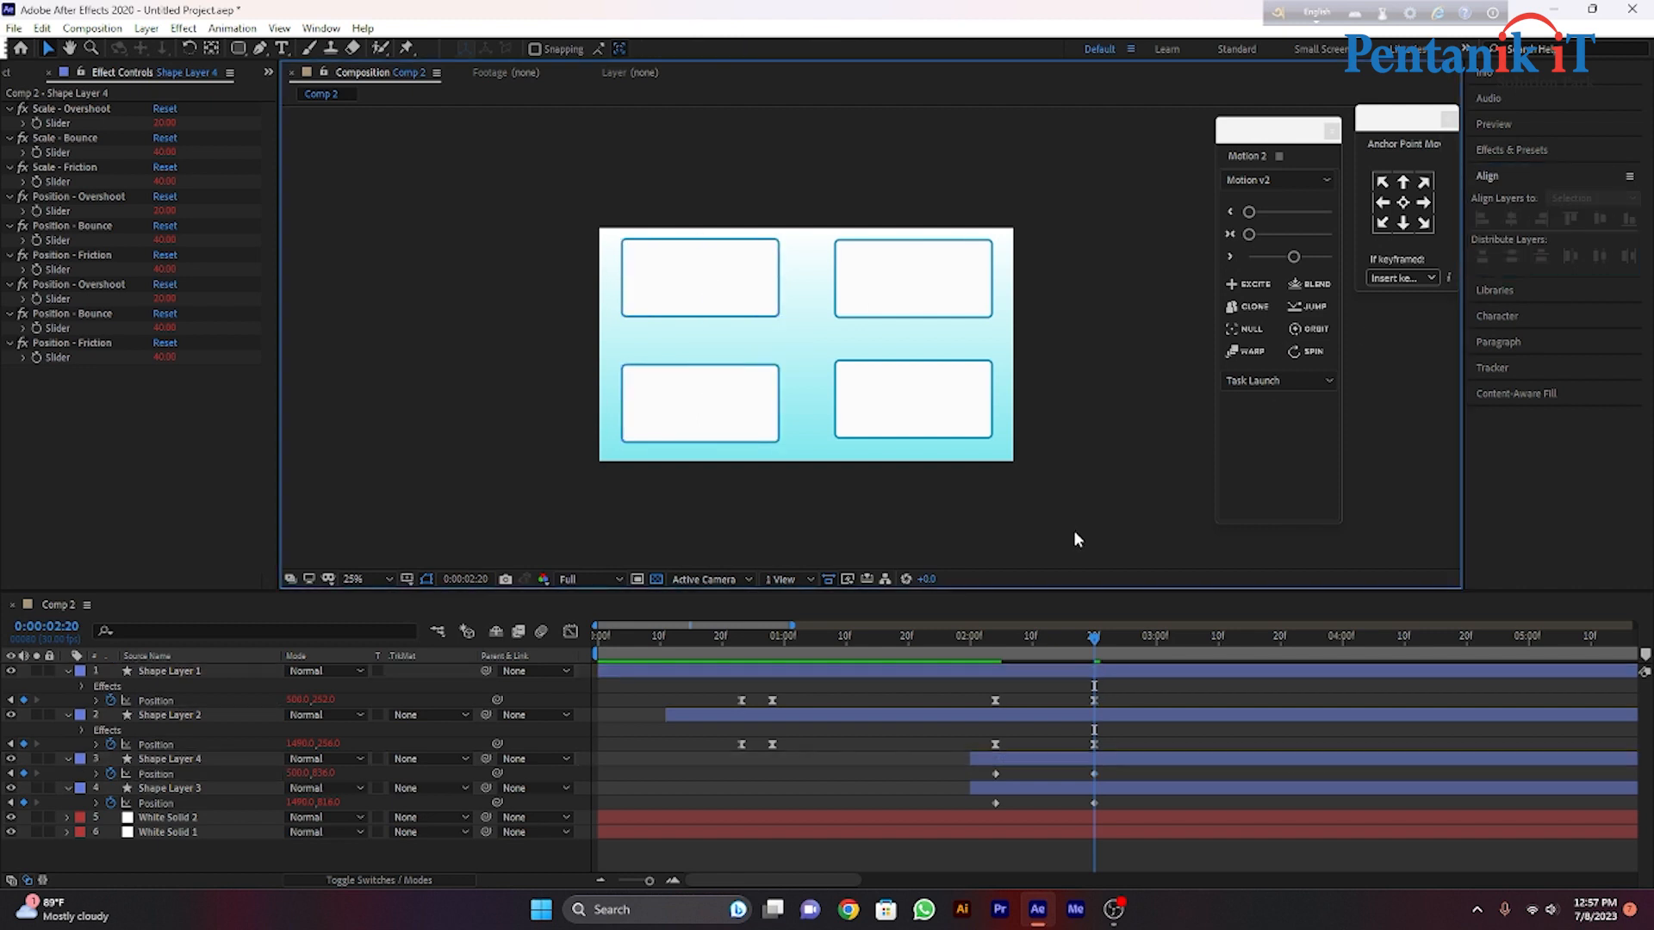
Apply Motion 2's Excite and easing to the second split's Position keyframes on all four shape layers and preview the bounce.
left_click_drag(976, 690, 1133, 847)
left_click(1255, 285)
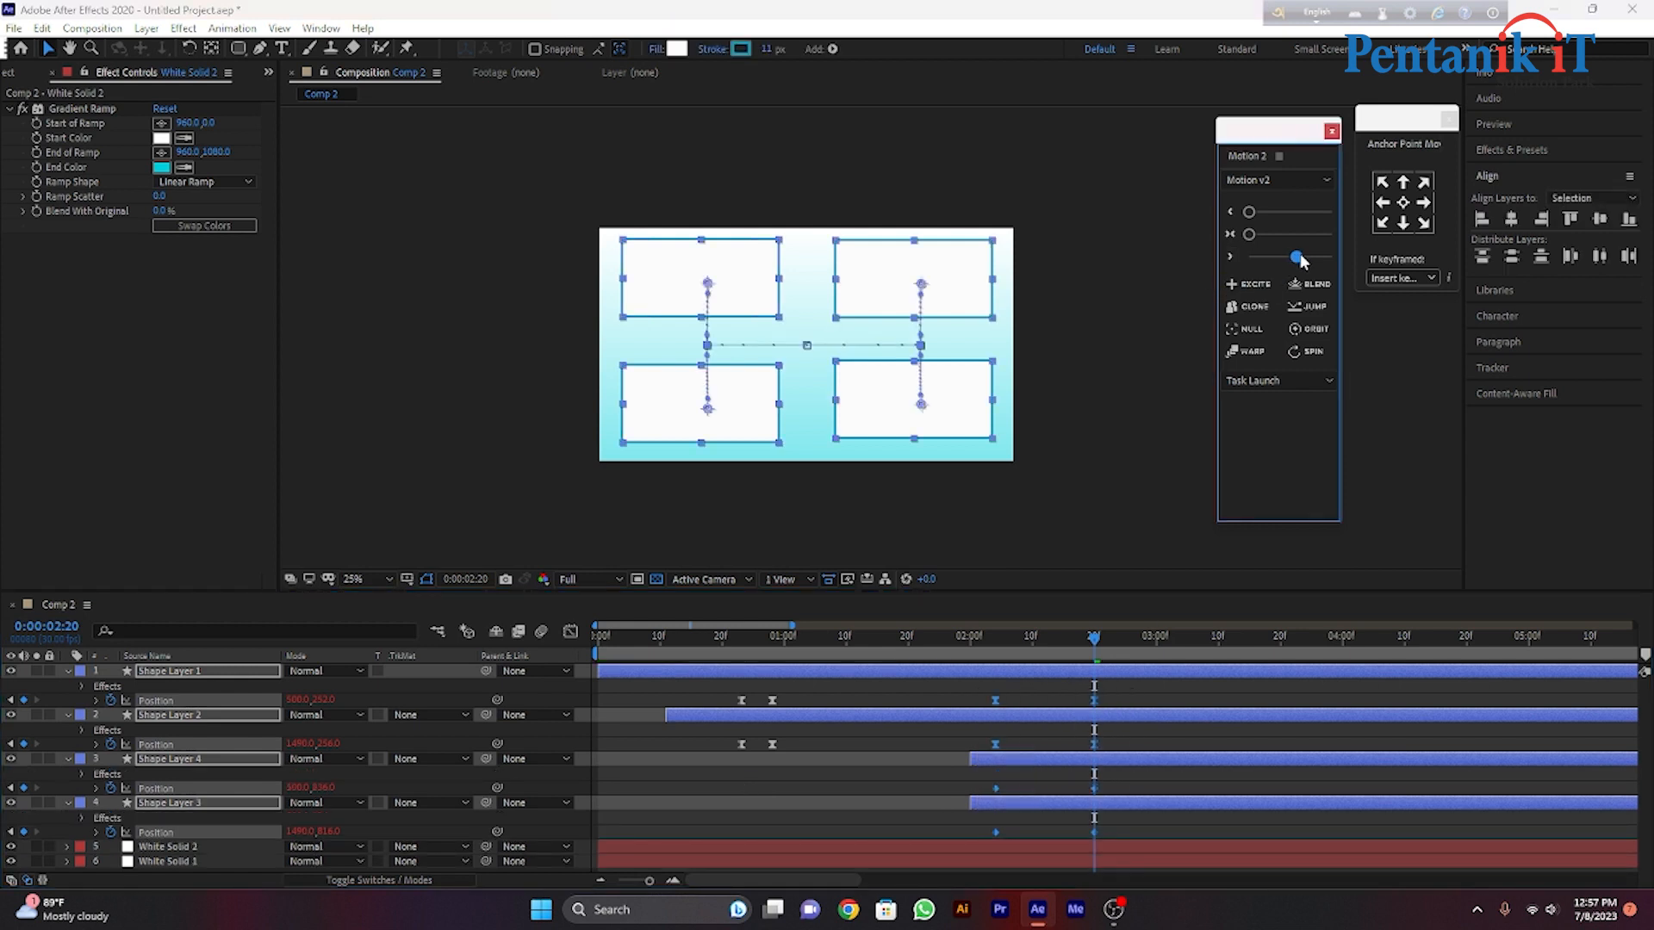
left_click_drag(1094, 639, 519, 669)
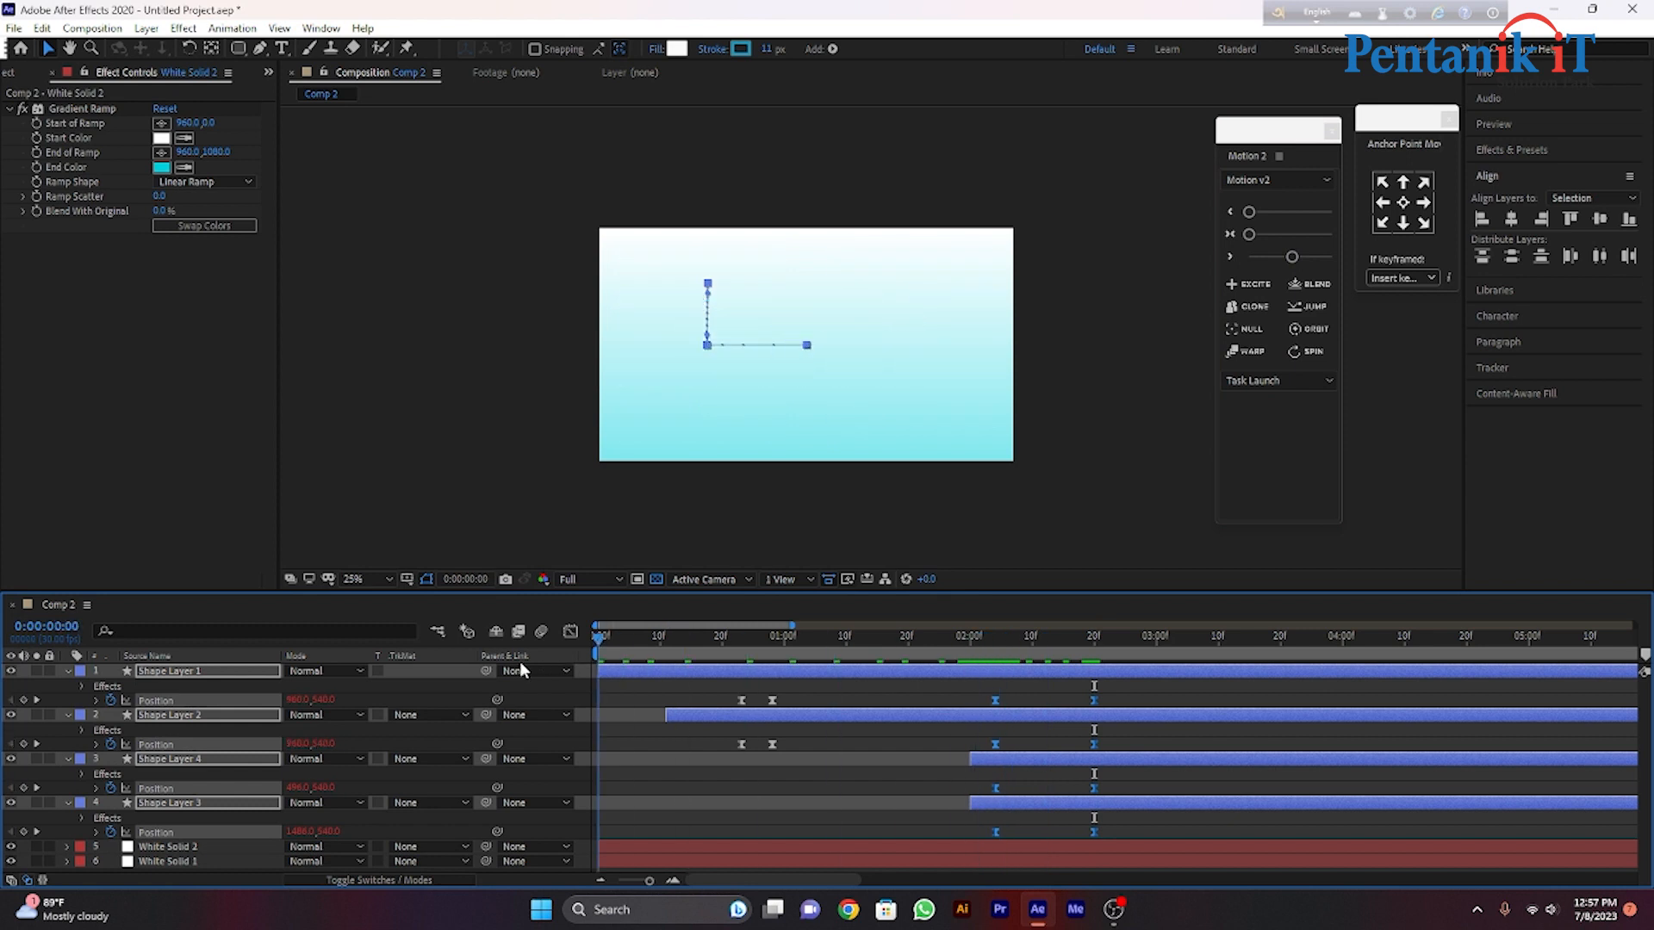
left_click(1002, 543)
key("space")
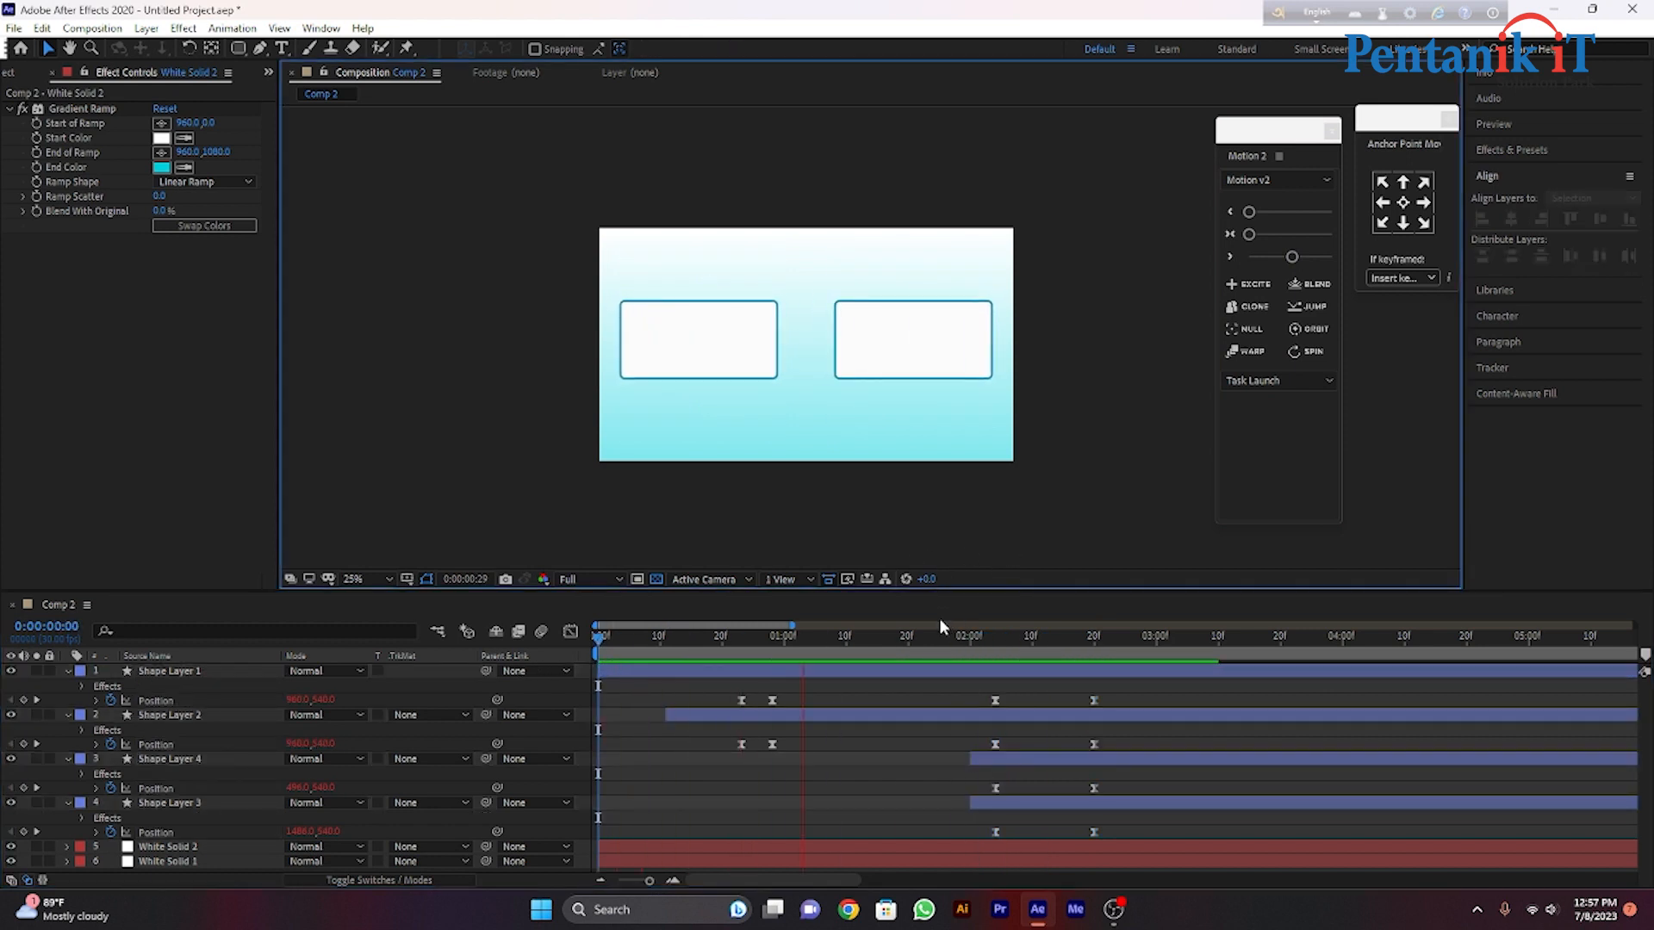
key("space")
Move the second split's ending Position keyframes slightly earlier and the first split's ending keyframes slightly later, and preview the timing.
left_click_drag(1108, 690, 1082, 839)
left_click_drag(1095, 702, 1078, 703)
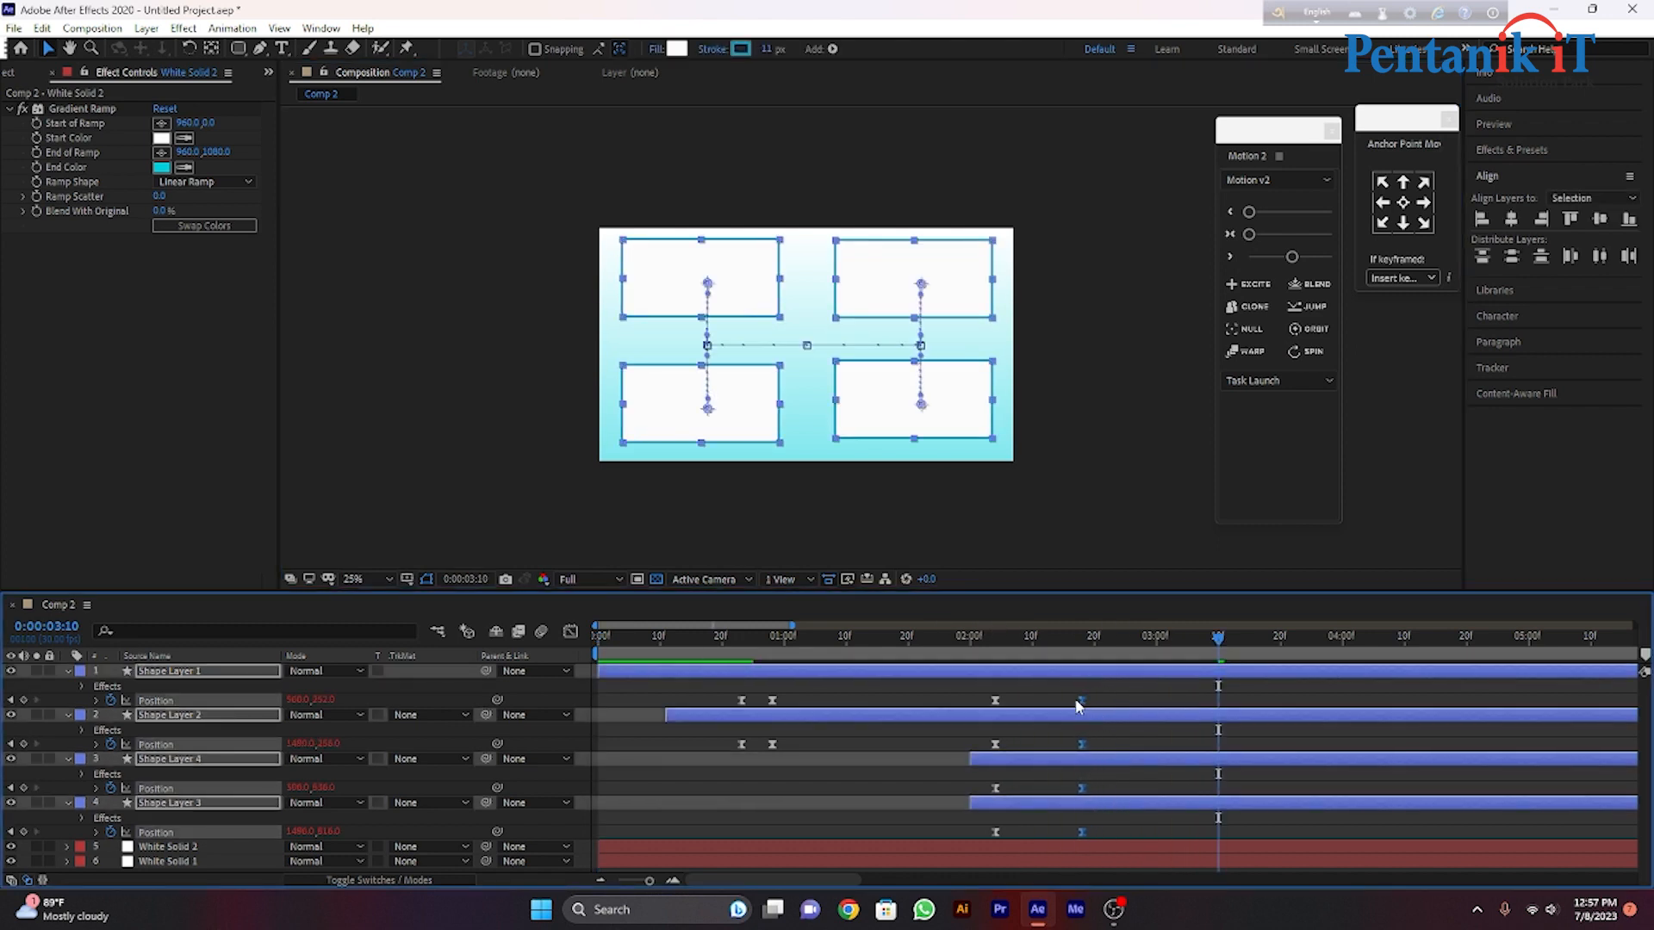
left_click_drag(789, 690, 789, 745)
left_click_drag(1222, 641, 591, 670)
key("space")
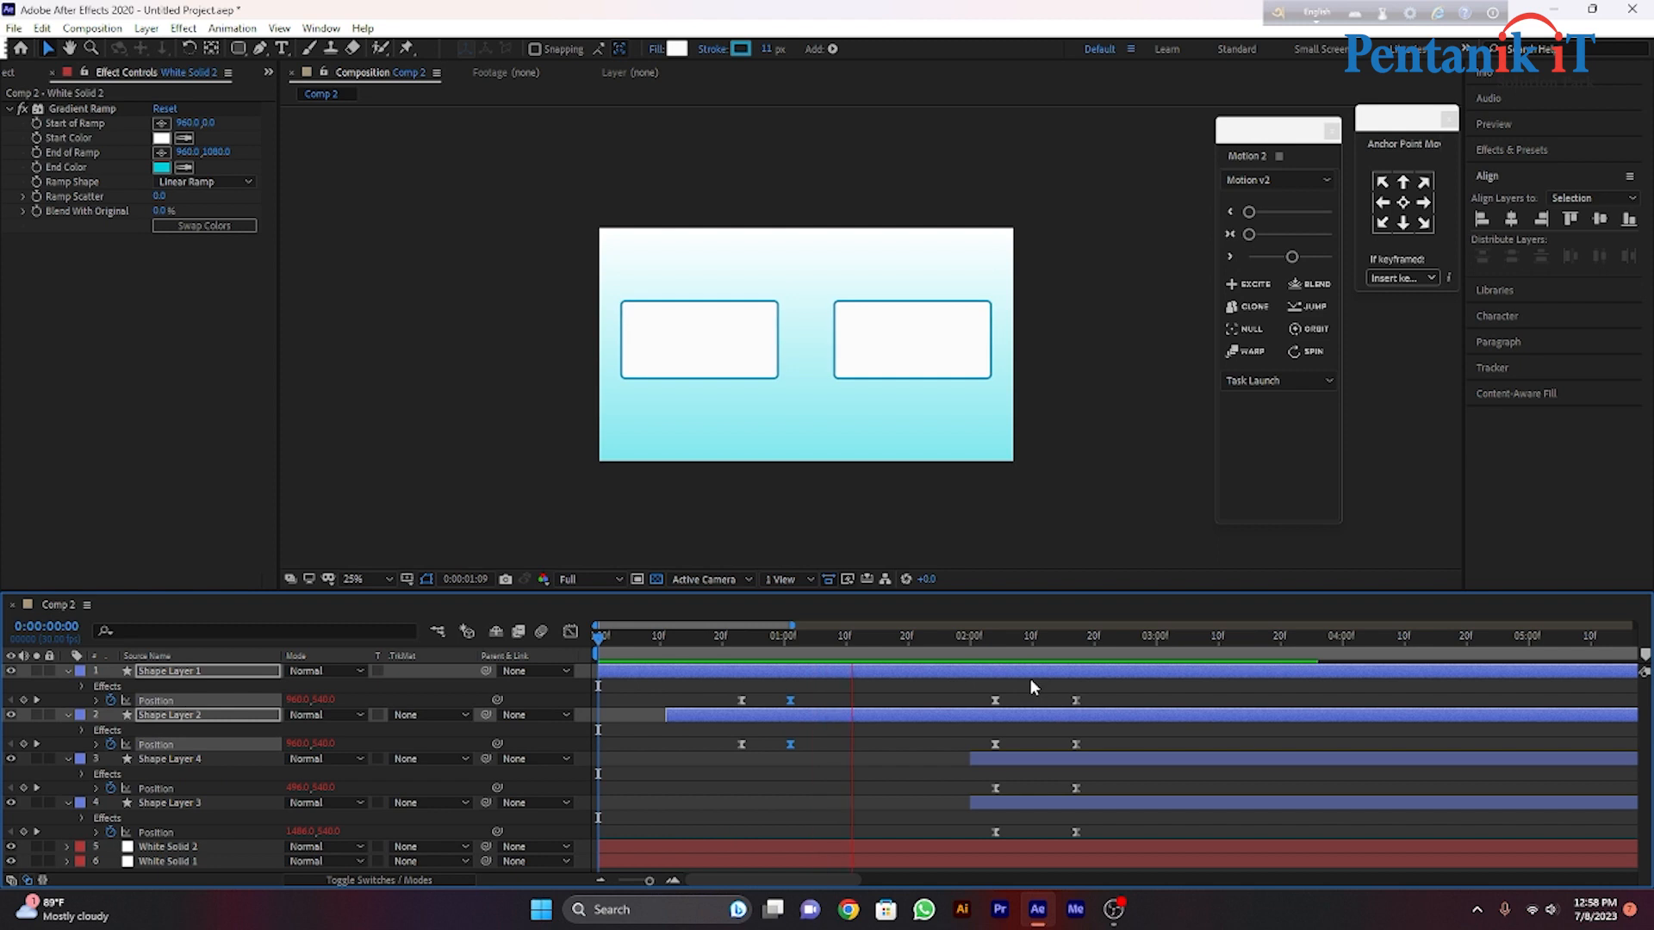
key("space")
Move the first split's ending Position keyframes on Shape Layers 1 and 2 a few frames later and preview the animation.
left_click_drag(815, 690, 809, 744)
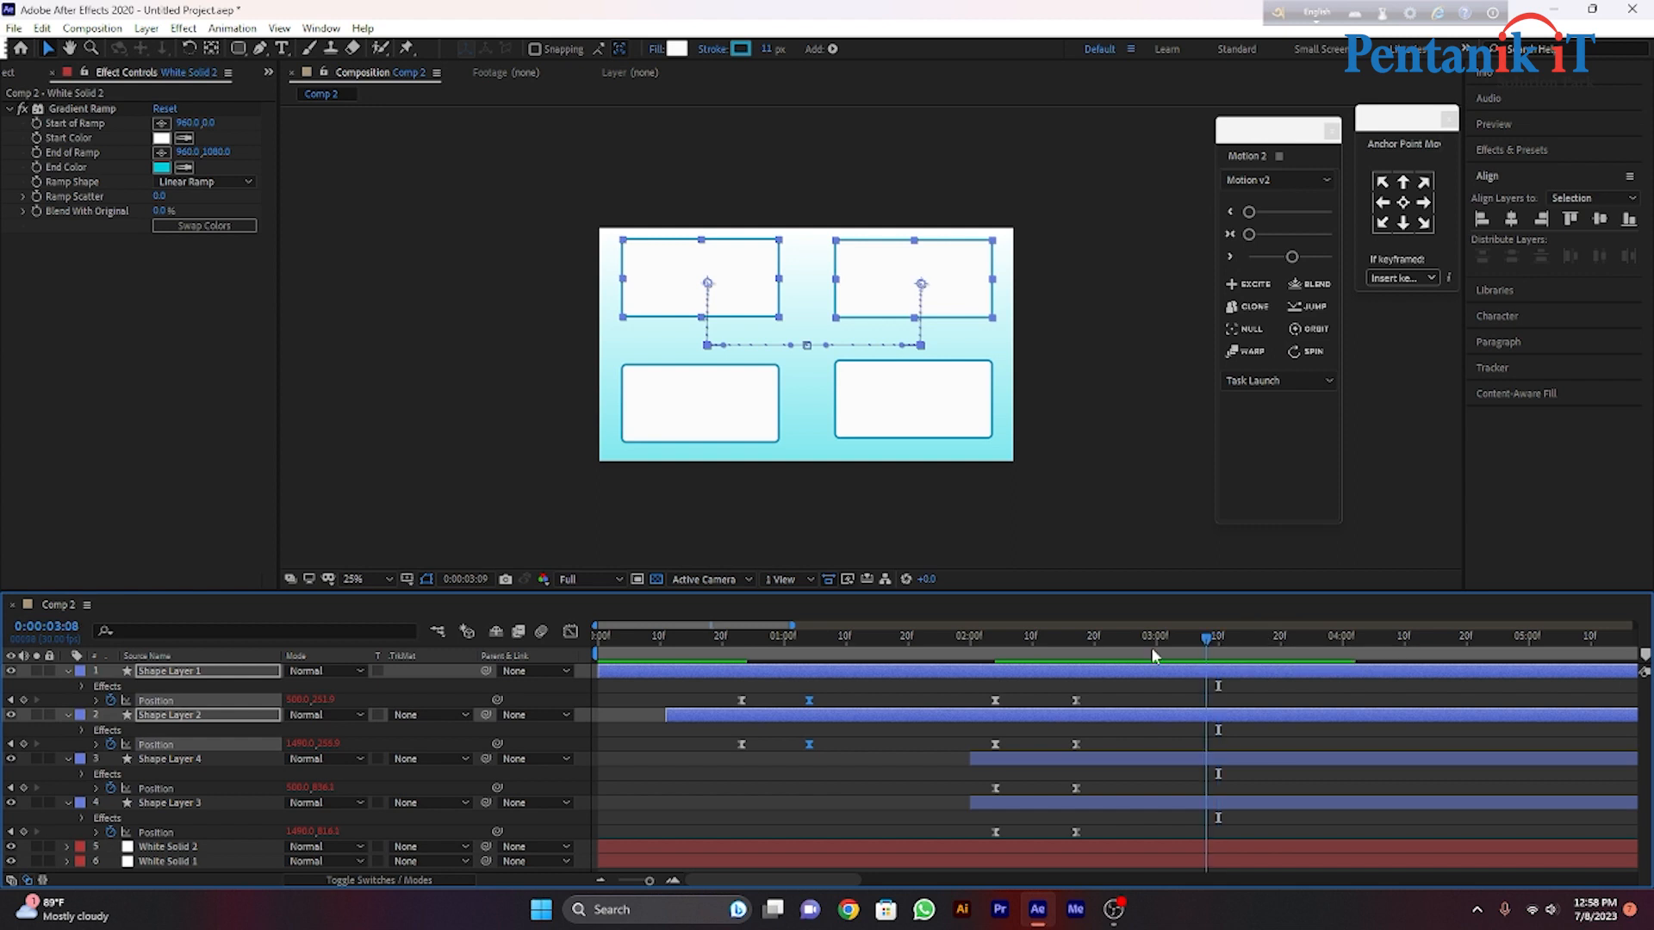
key("Home")
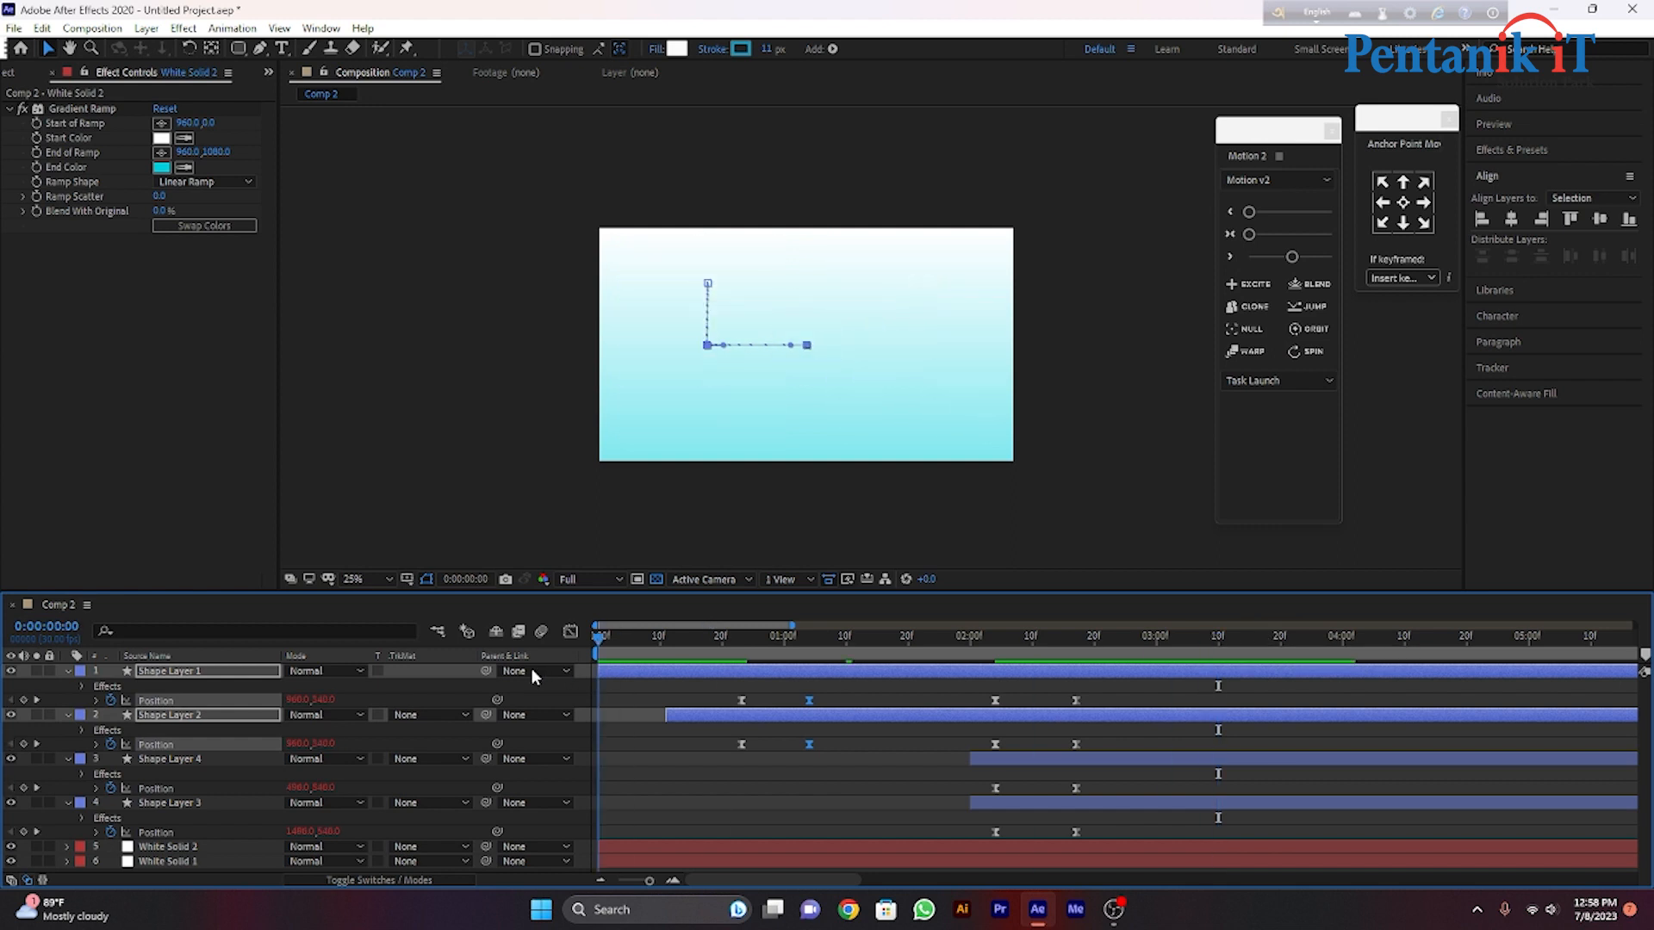
key("space")
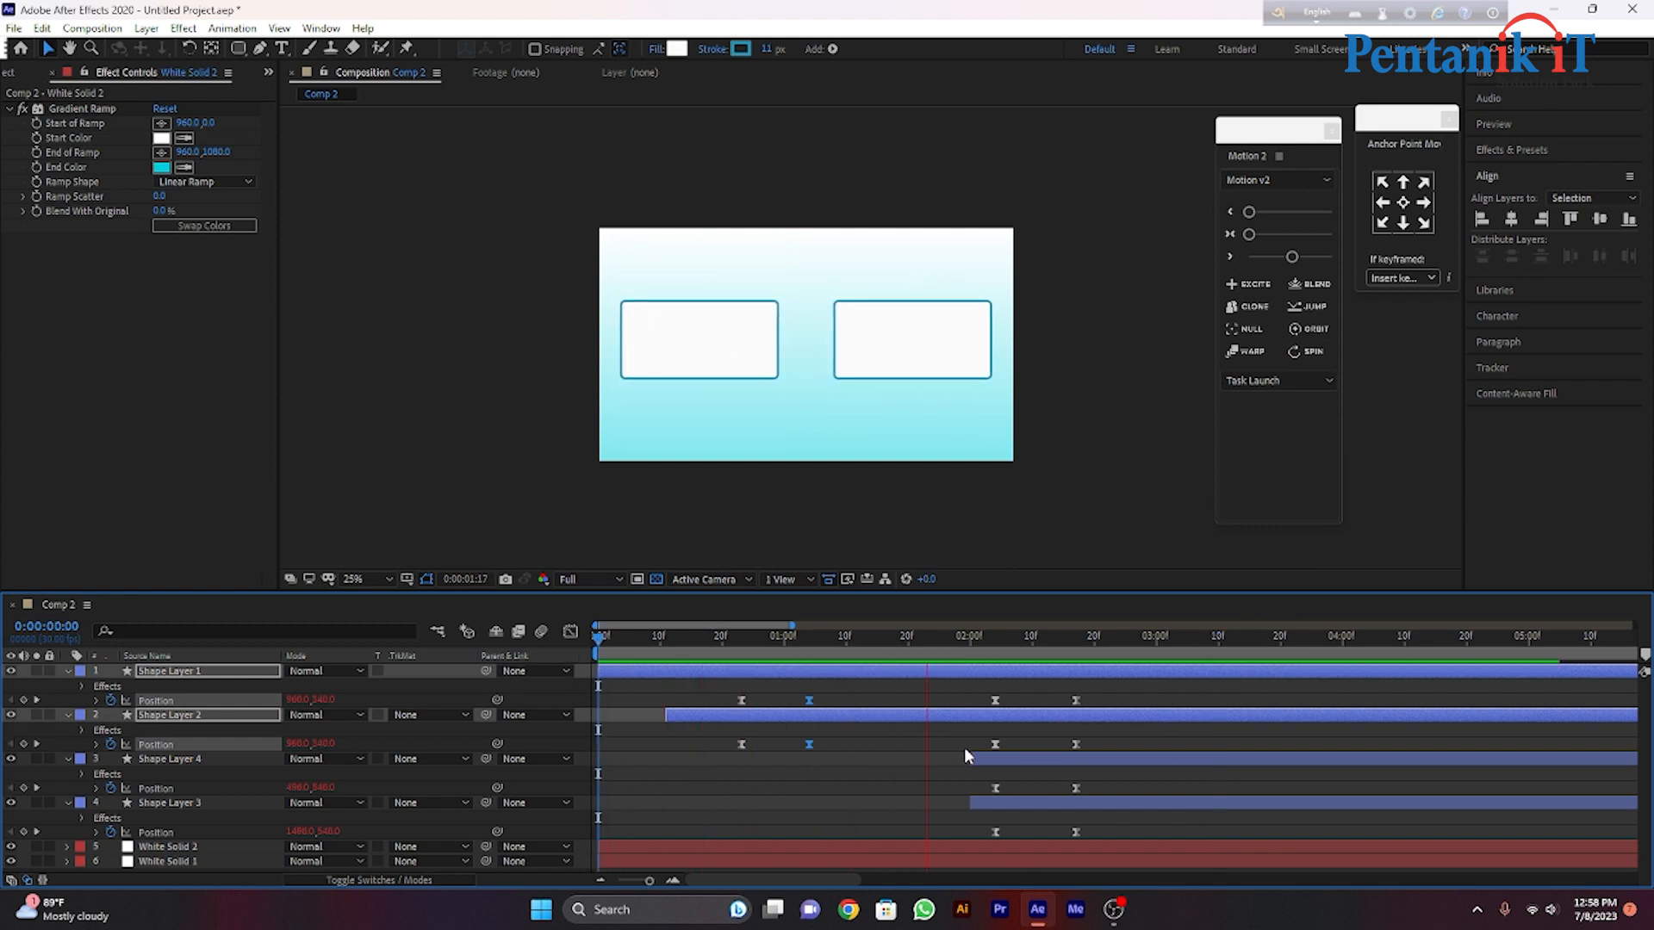
key("space")
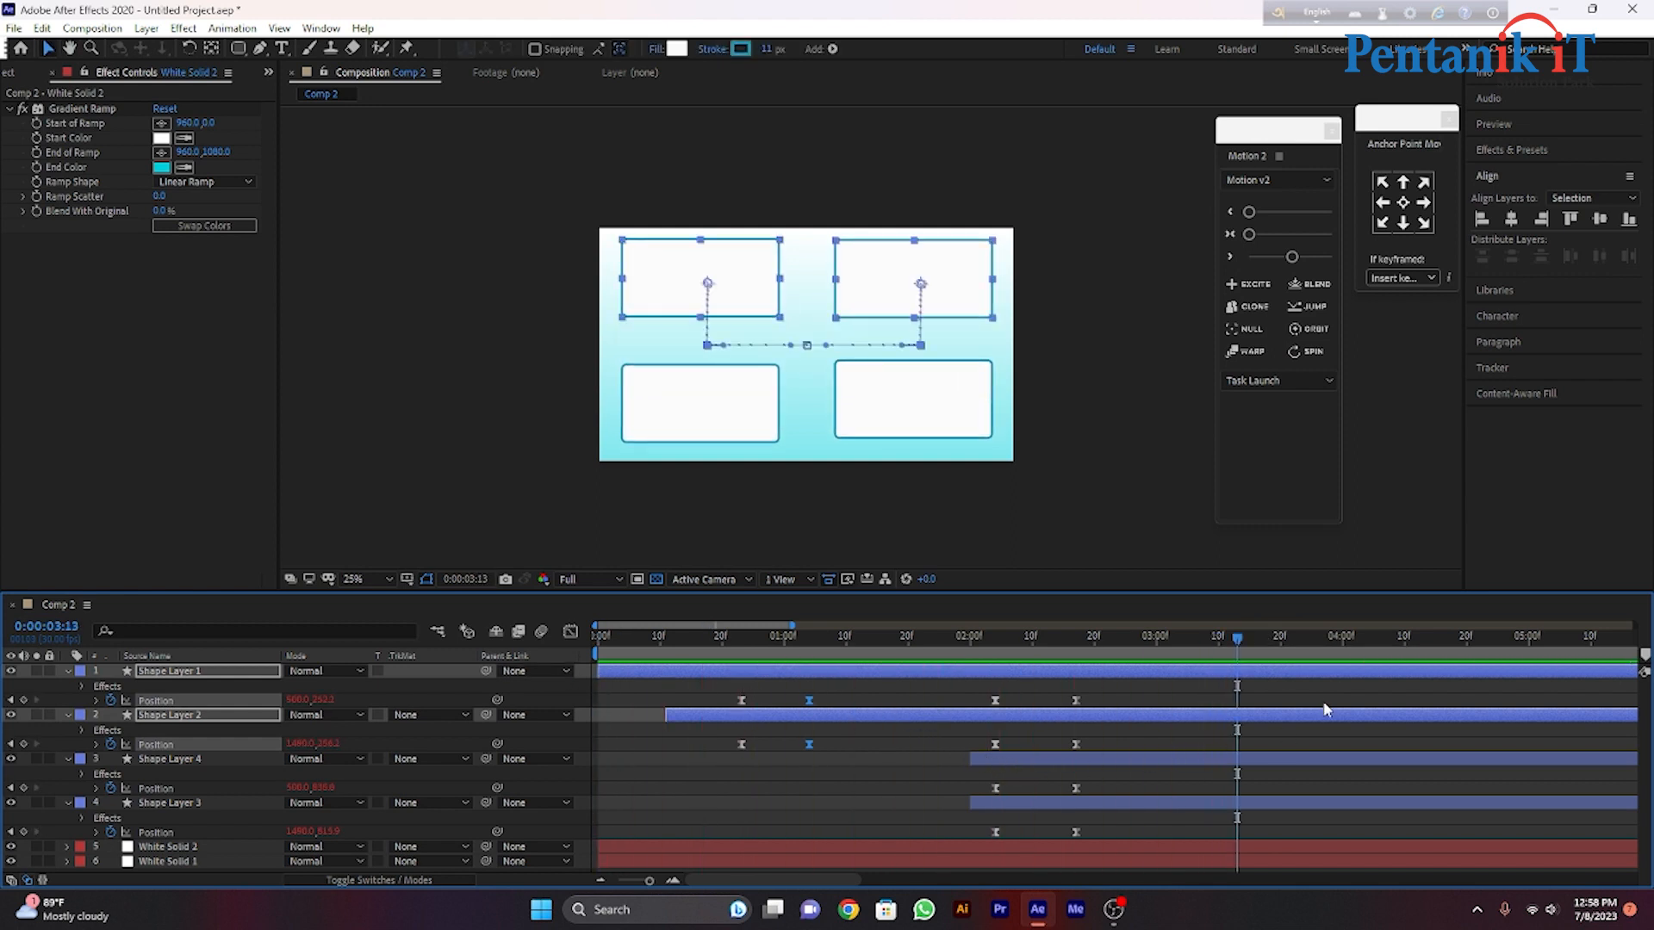
Play the animation from the start again and check both splits with the full 30-second timeline in view.
left_click_drag(1240, 642, 600, 647)
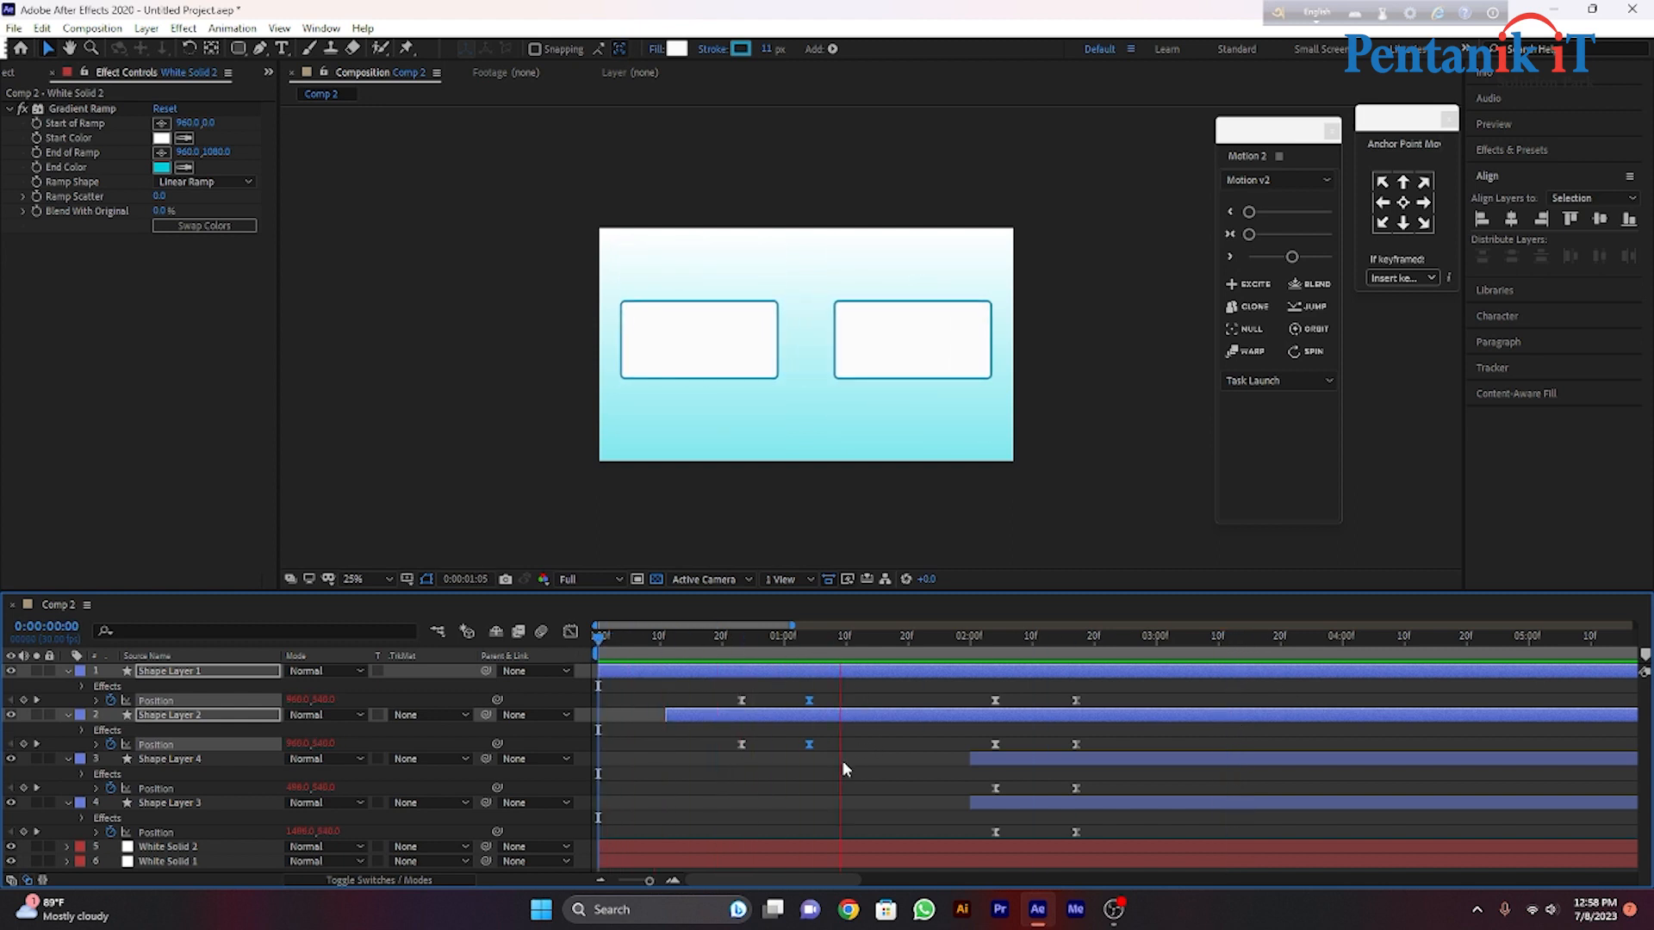
key("space")
left_click_drag(650, 882, 619, 881)
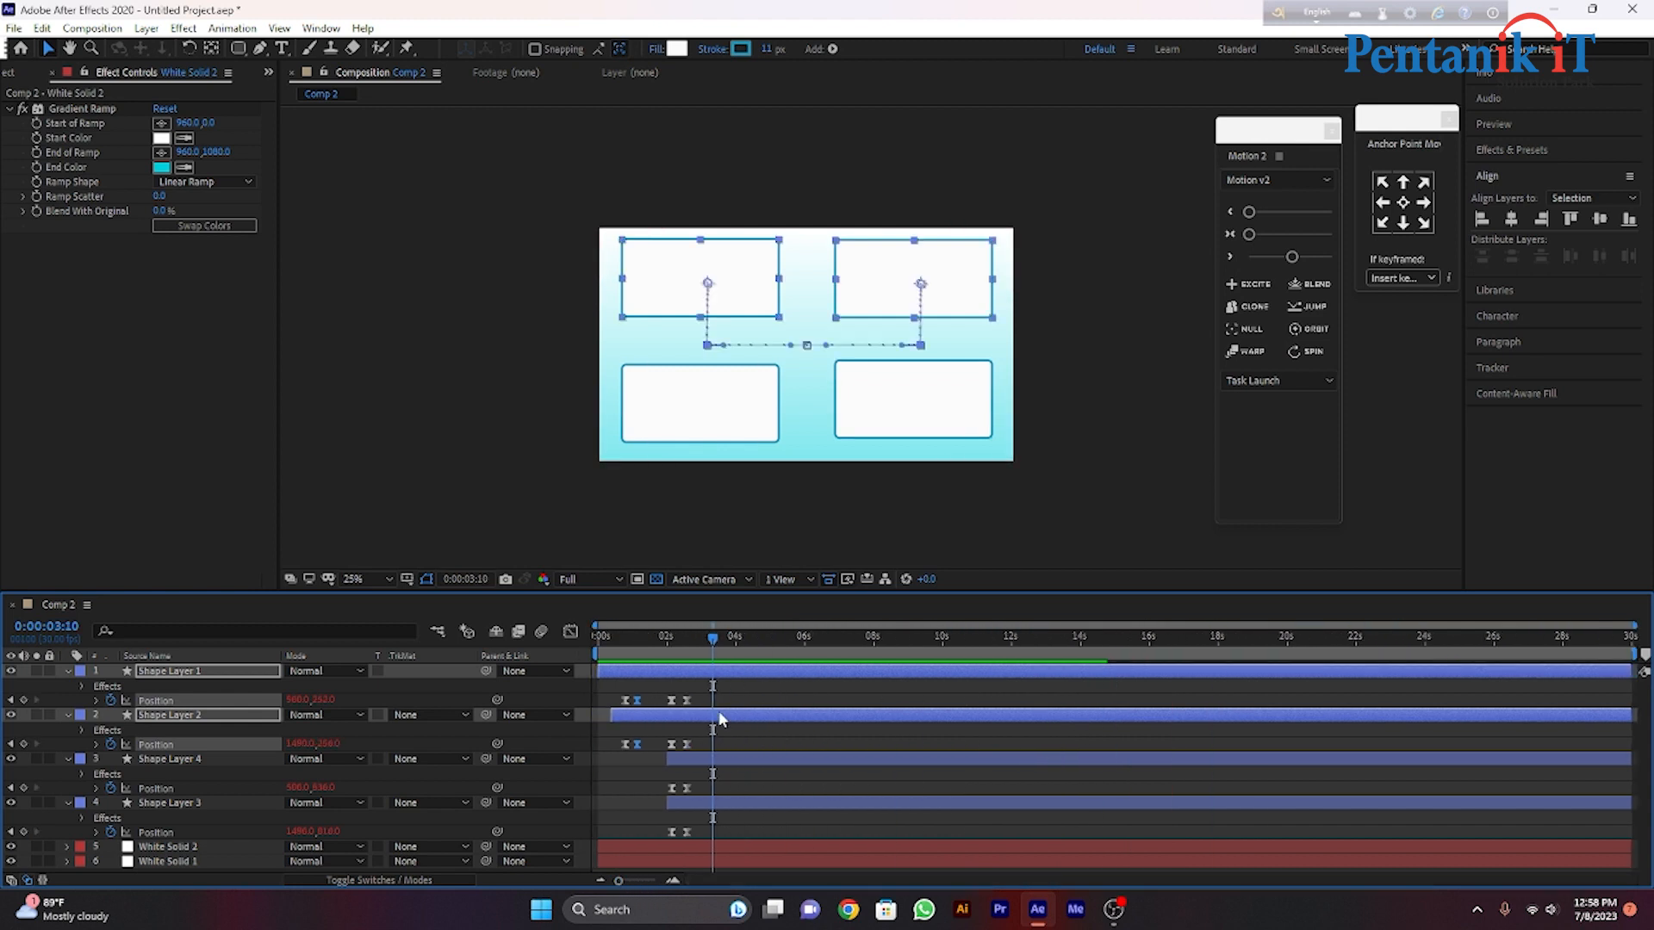
left_click_drag(716, 644, 575, 655)
key("space")
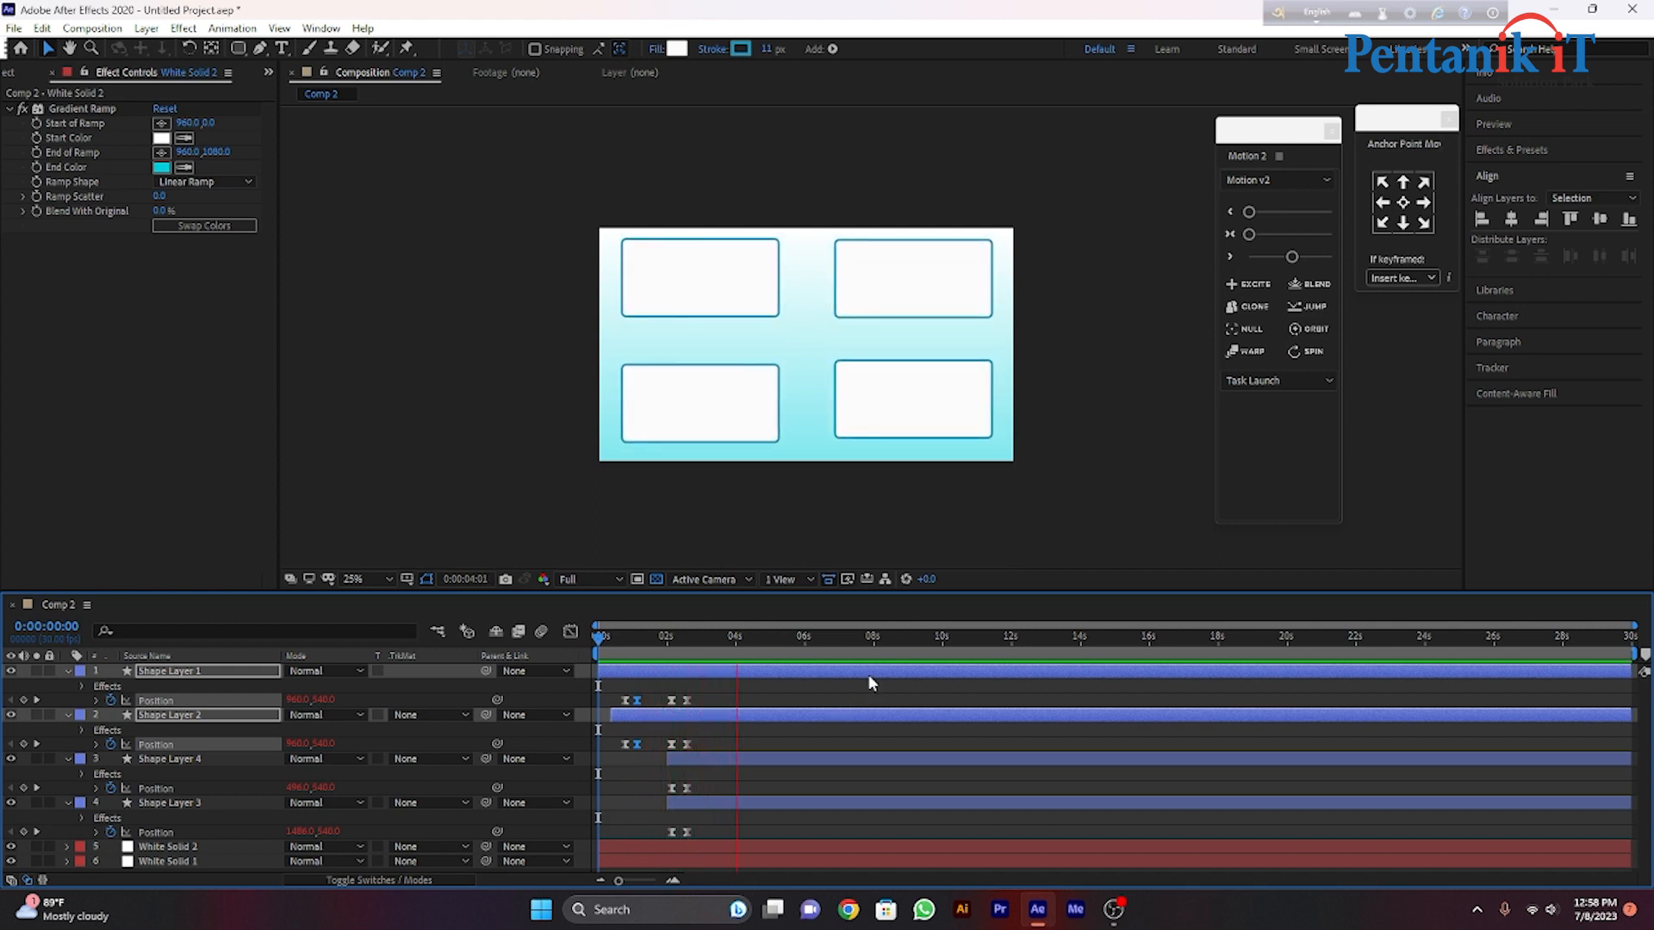
key("space")
Import the videos 01- motion course yt, 02- service yt, 03- pentanik iit and 05- website from drive D's final video pentanik it\motion folder.
left_click(22, 74)
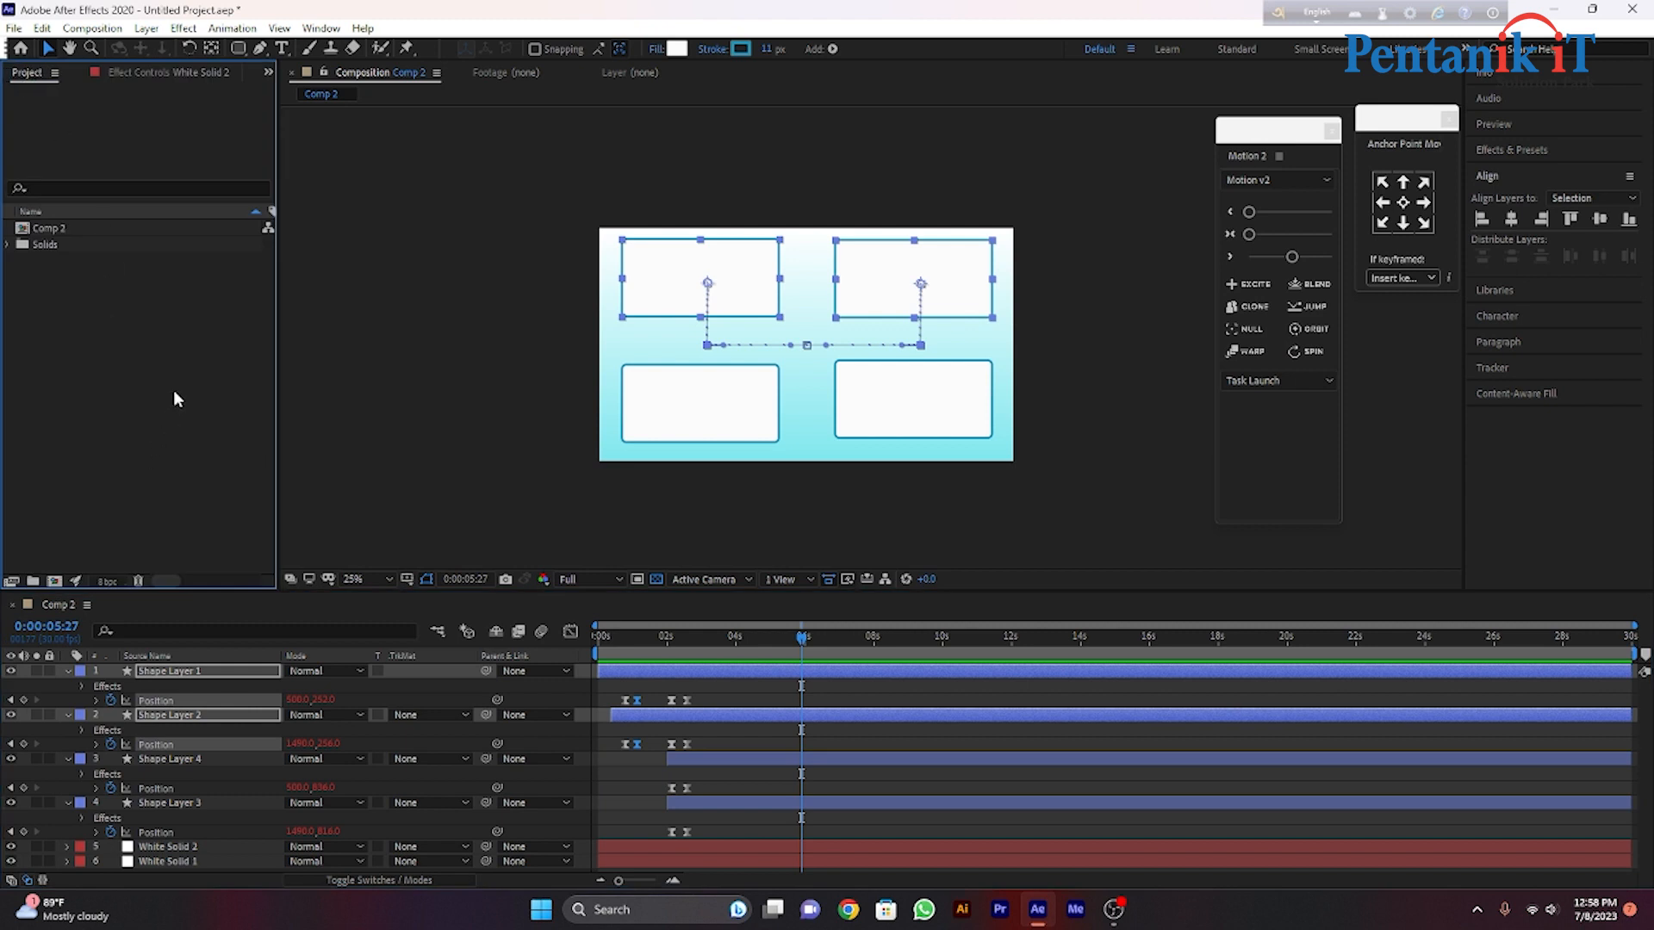
double_click(152, 344)
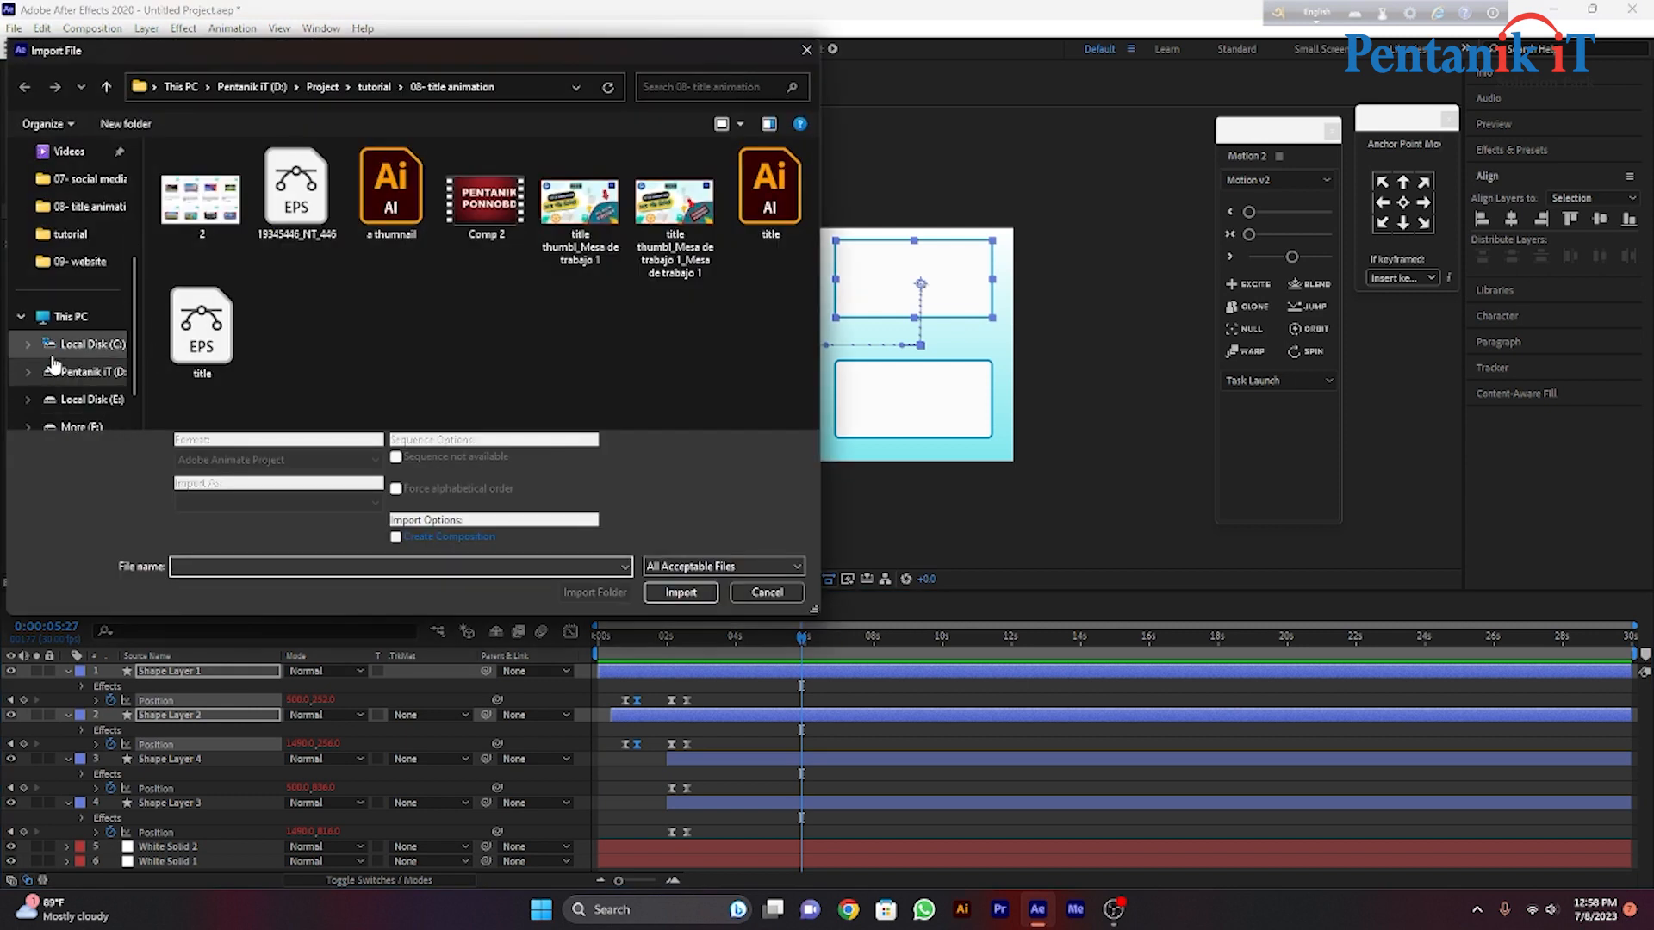
left_click(129, 343)
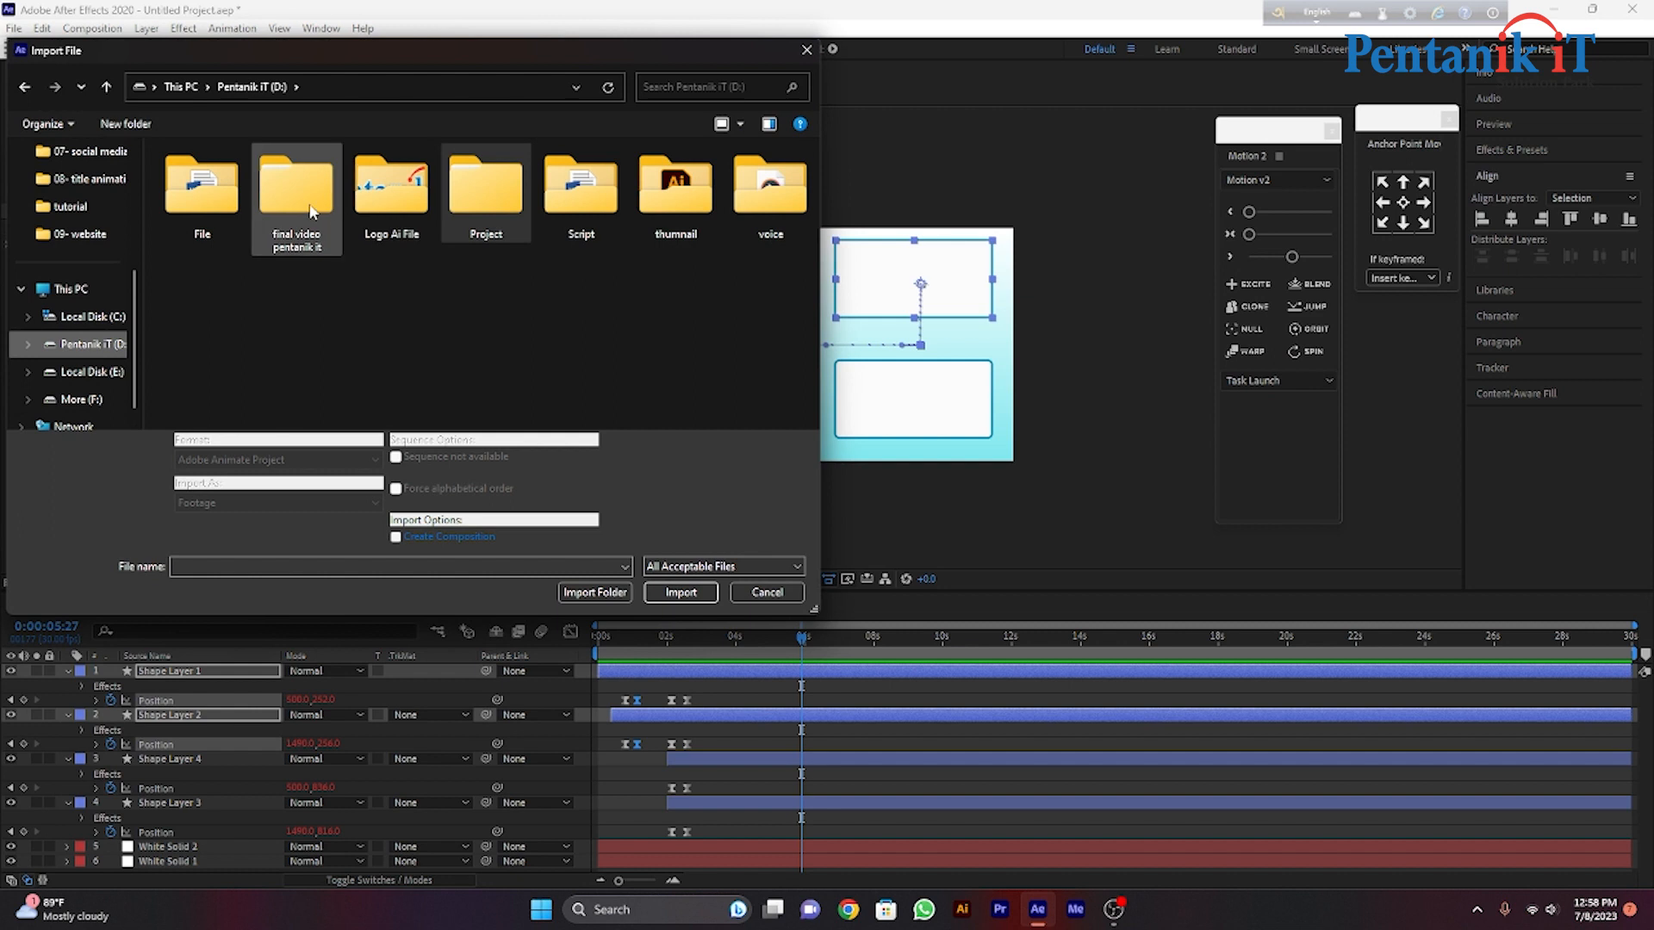
double_click(290, 200)
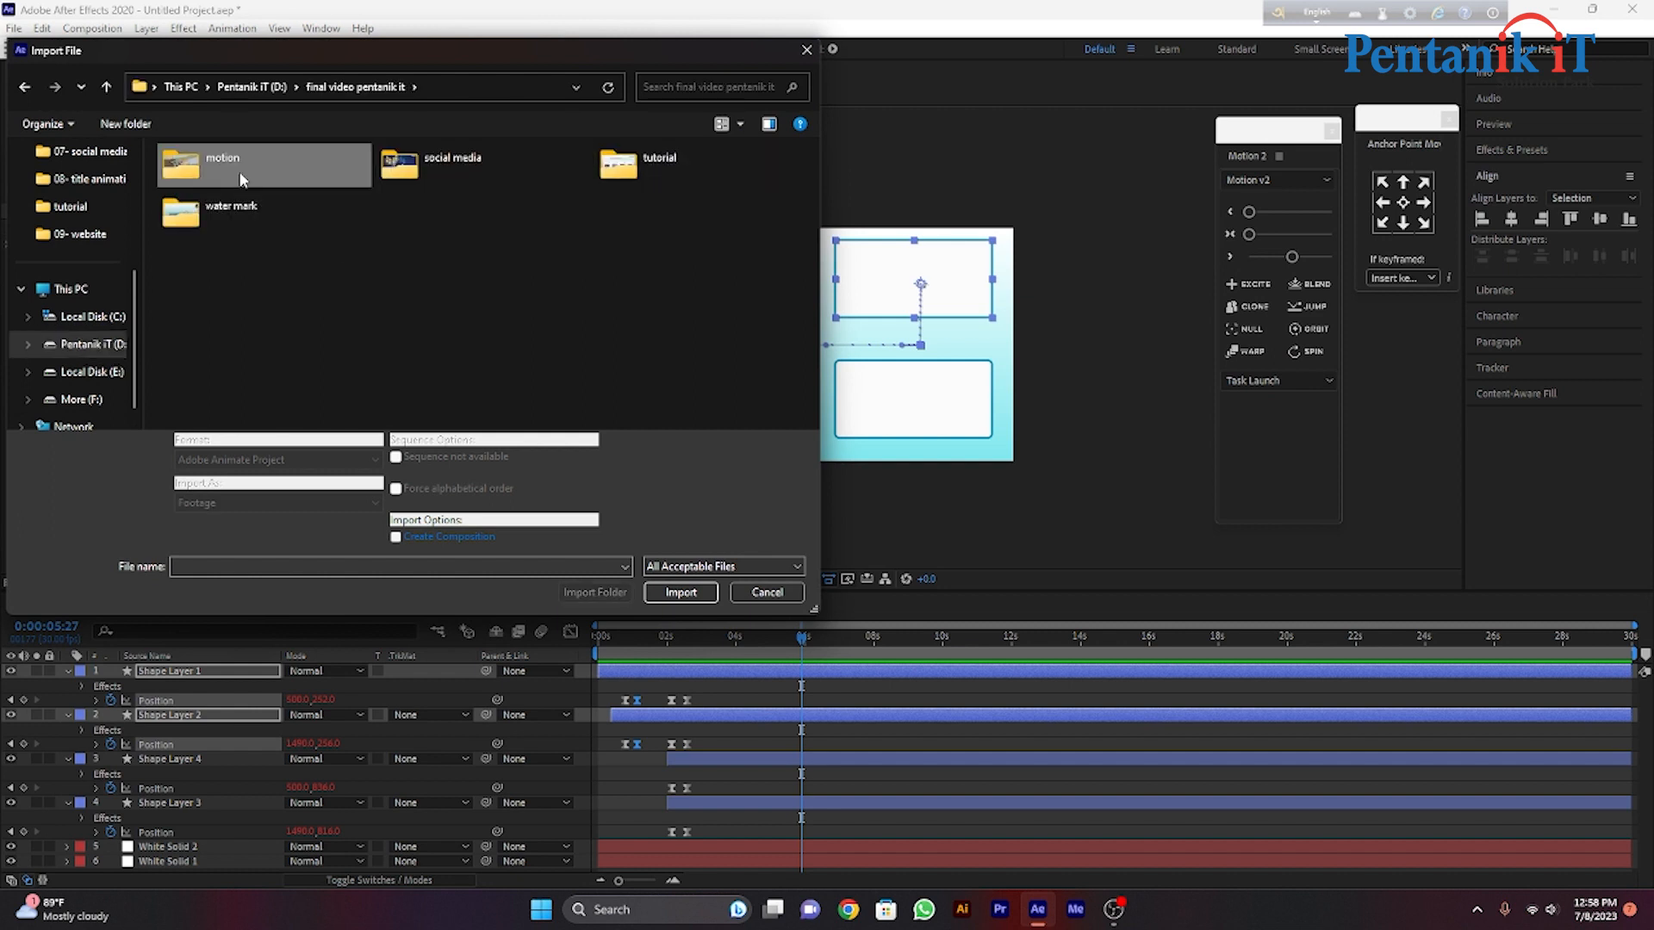
double_click(297, 167)
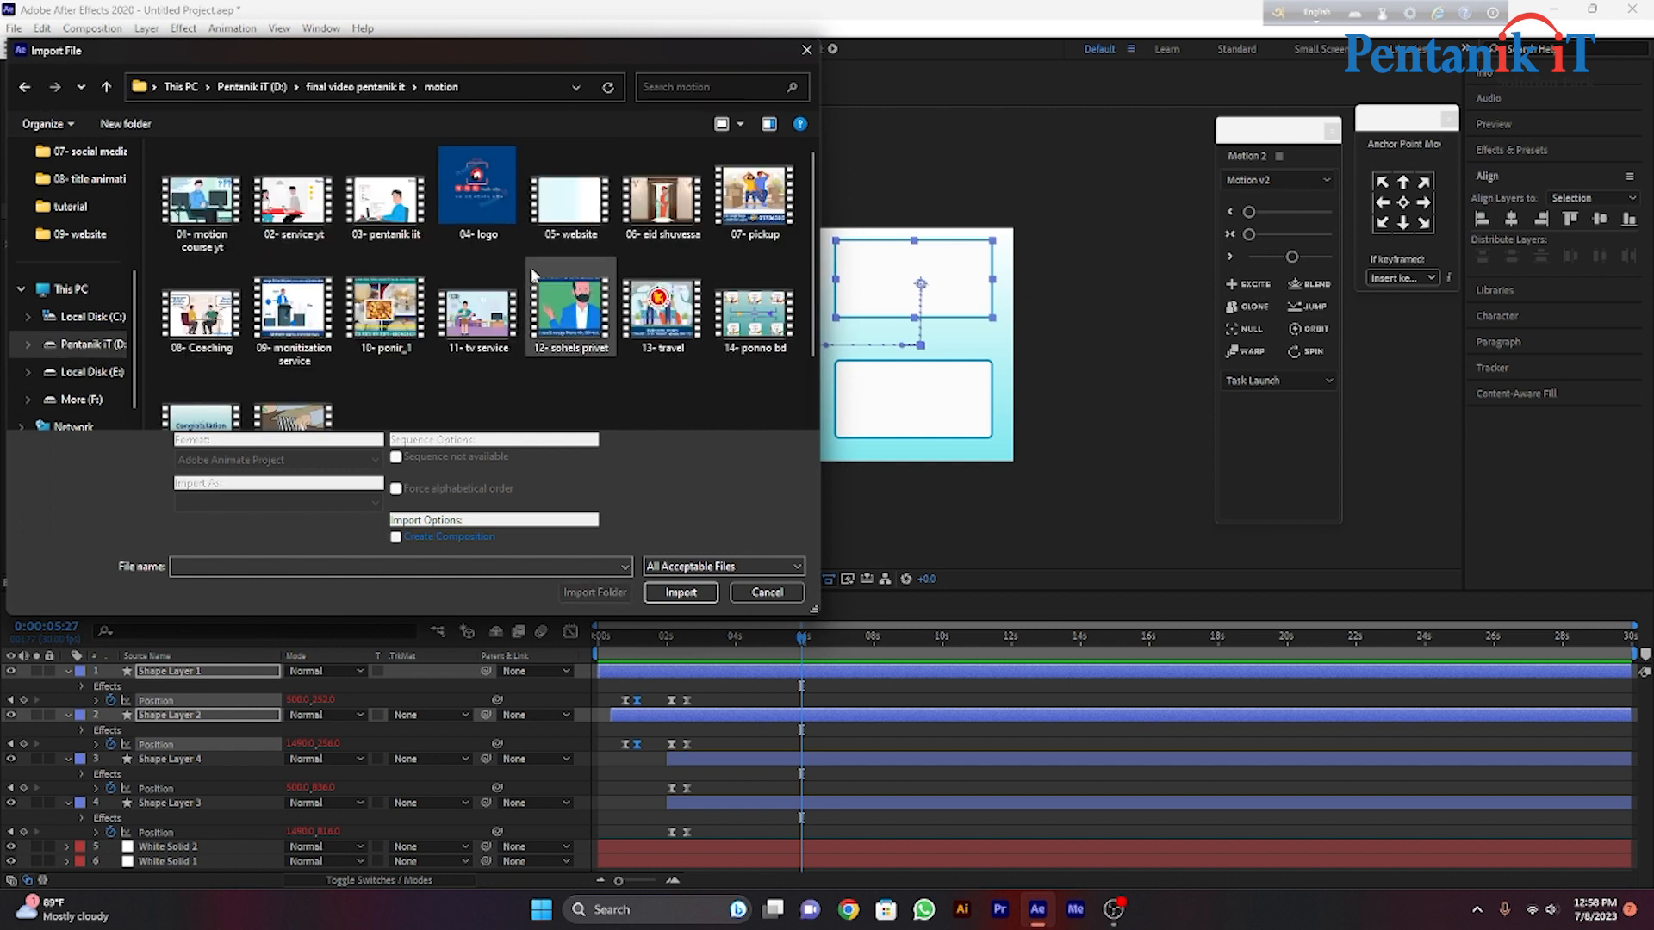
left_click(571, 200)
left_click(385, 200, "ctrl")
left_click(293, 199, "ctrl")
left_click(200, 199, "ctrl")
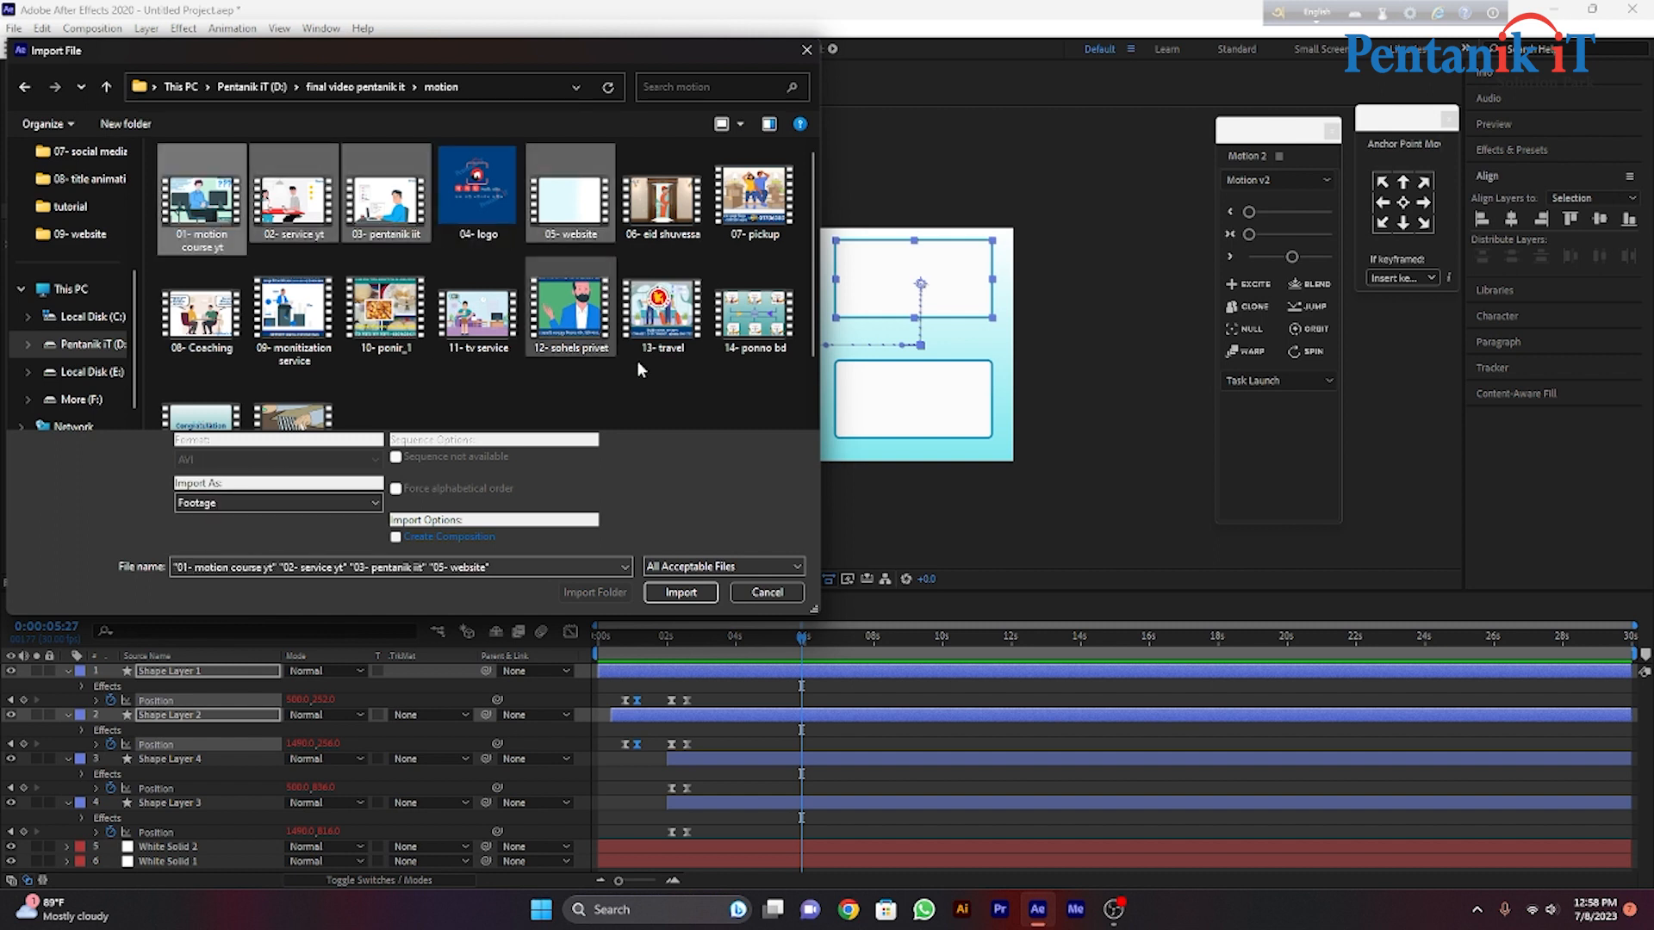
left_click(680, 593)
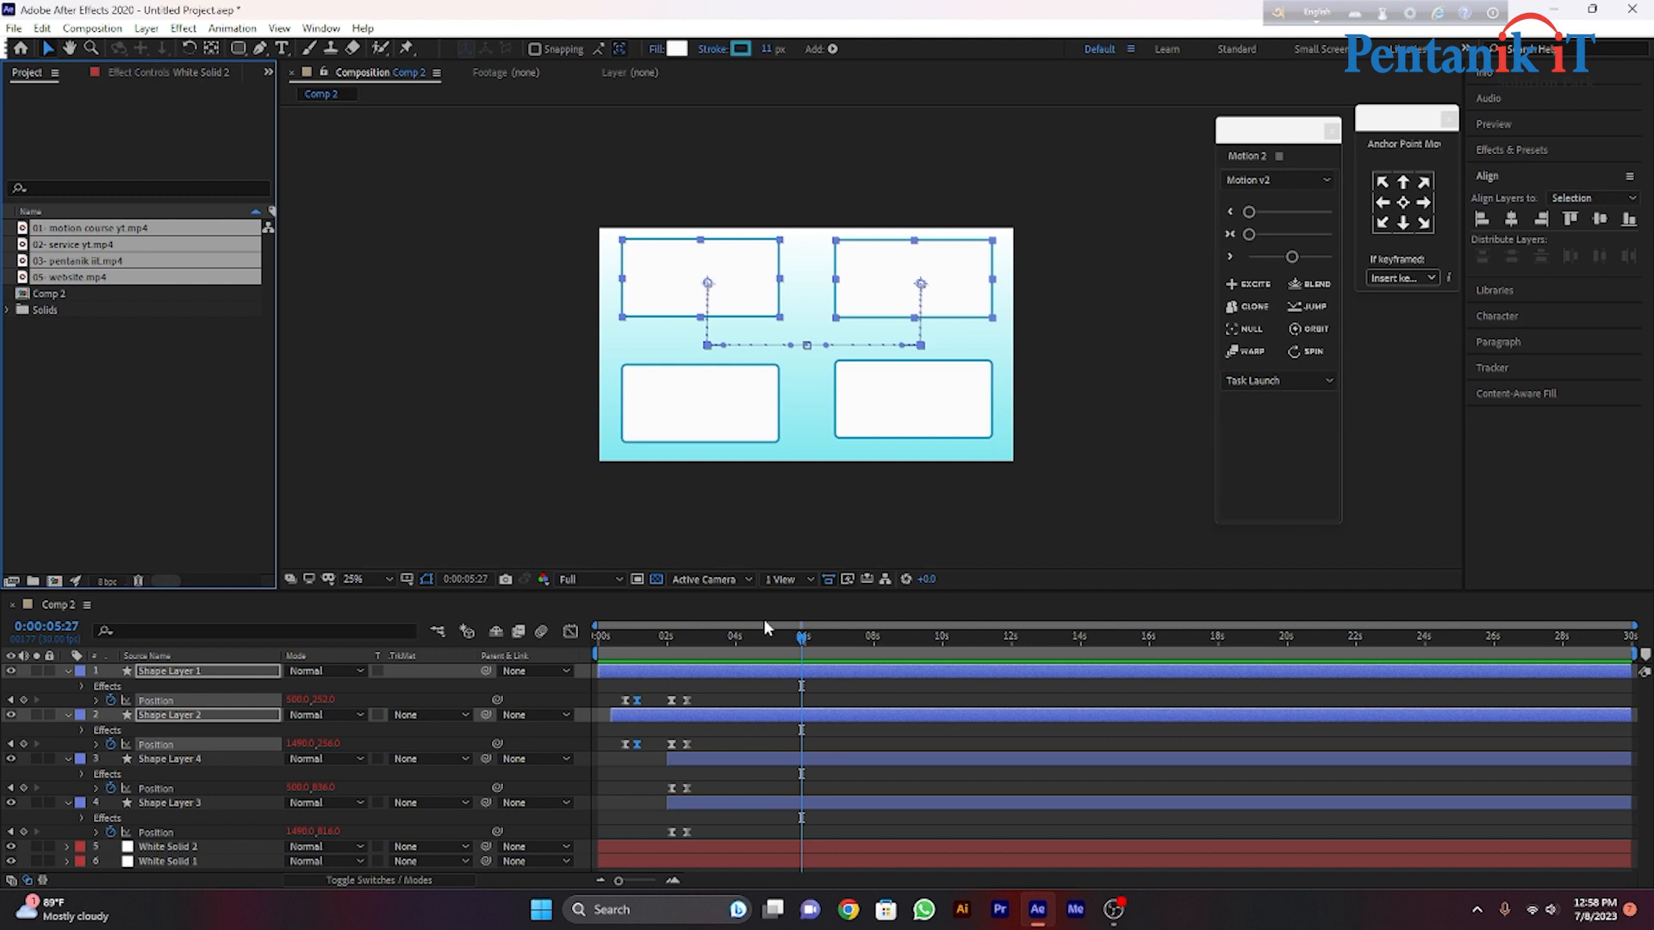
left_click(153, 418)
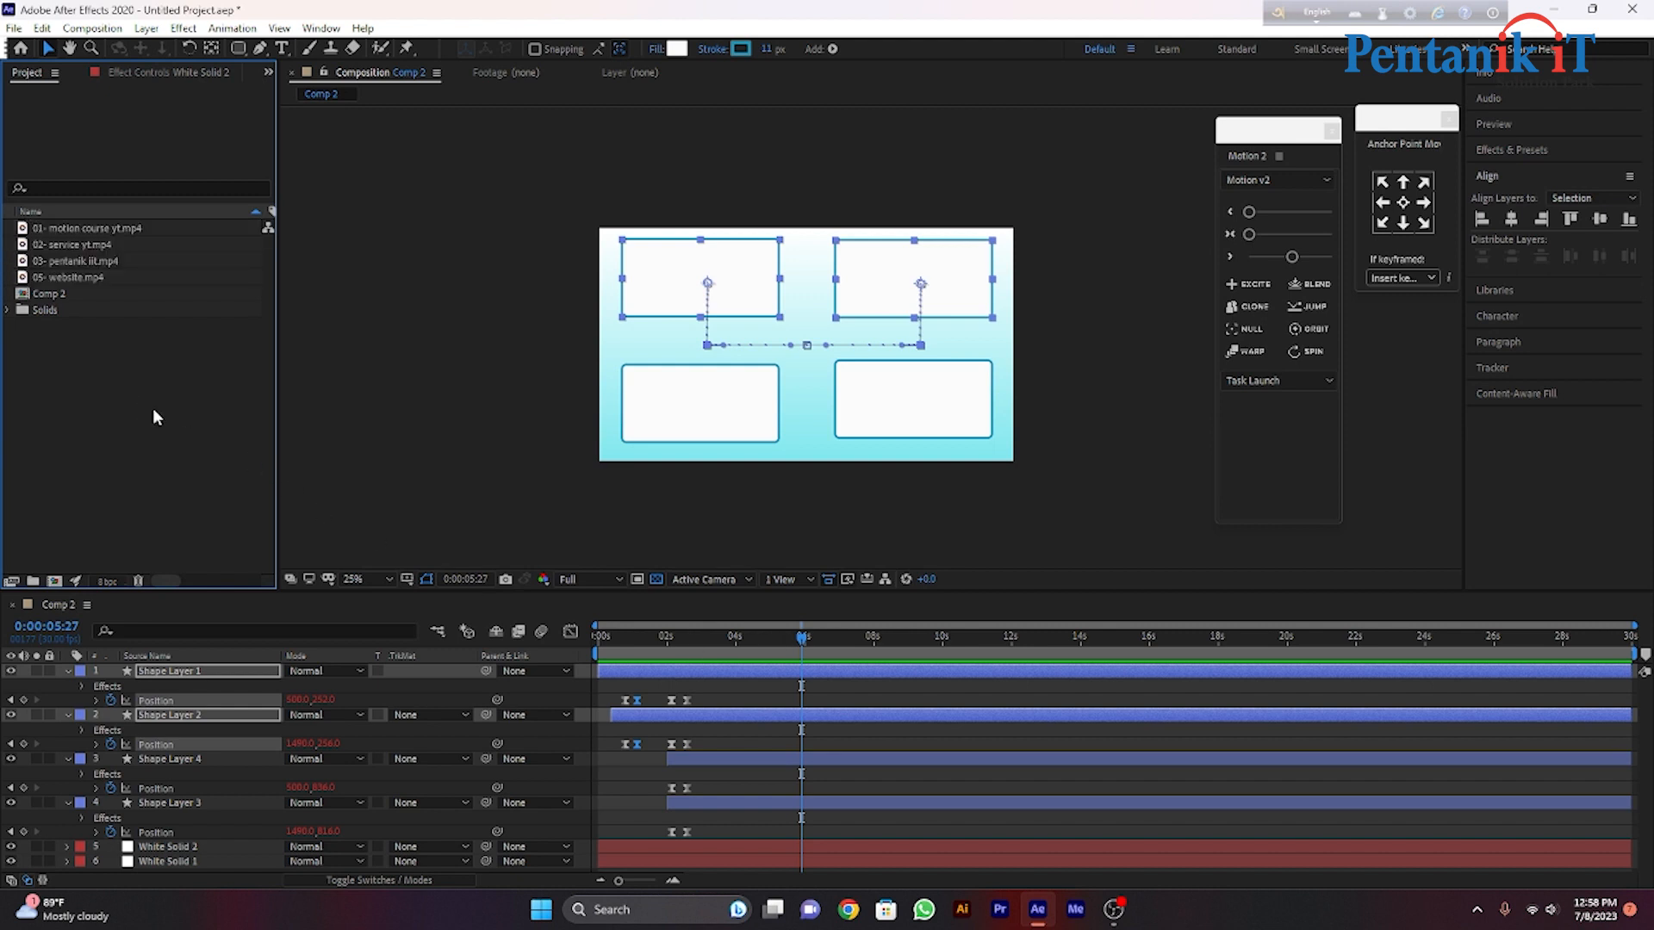
Insert 05- website.mp4 directly below Shape Layer 1 and move the current time to 0:00:07:17.
left_click(631, 688)
left_click(638, 668)
left_click_drag(83, 275, 265, 704)
left_click_drag(801, 655, 856, 663)
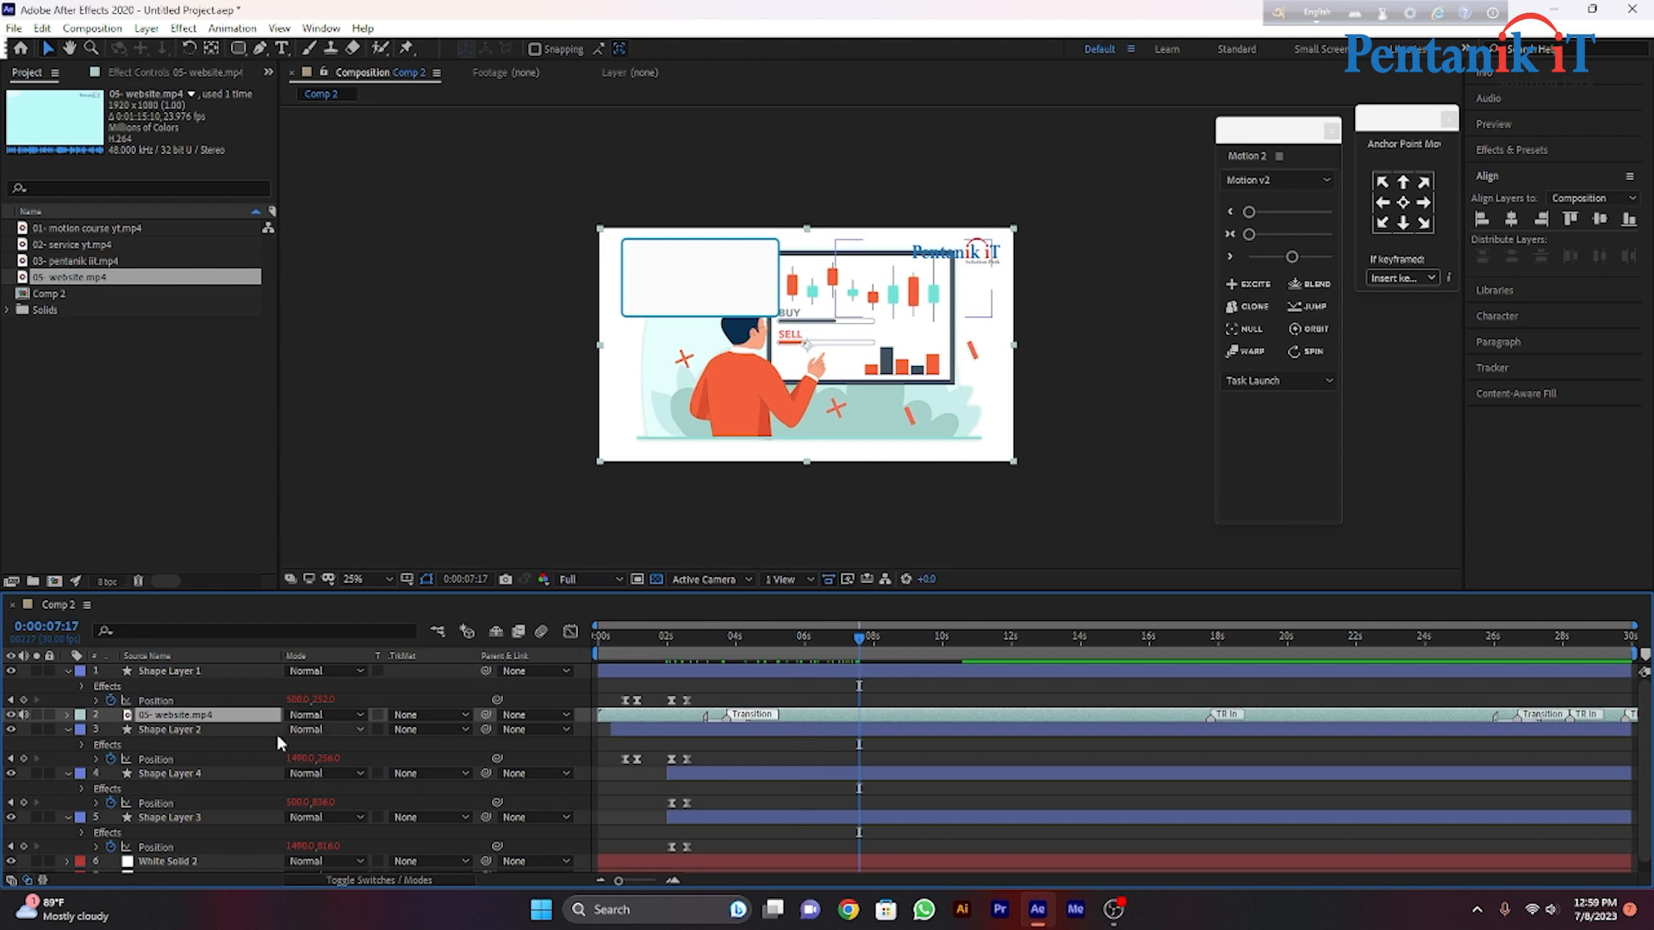
Scale the 05- website.mp4 layer to 38% and position it over the upper-left rectangle.
key("s")
left_click_drag(310, 728, 270, 726)
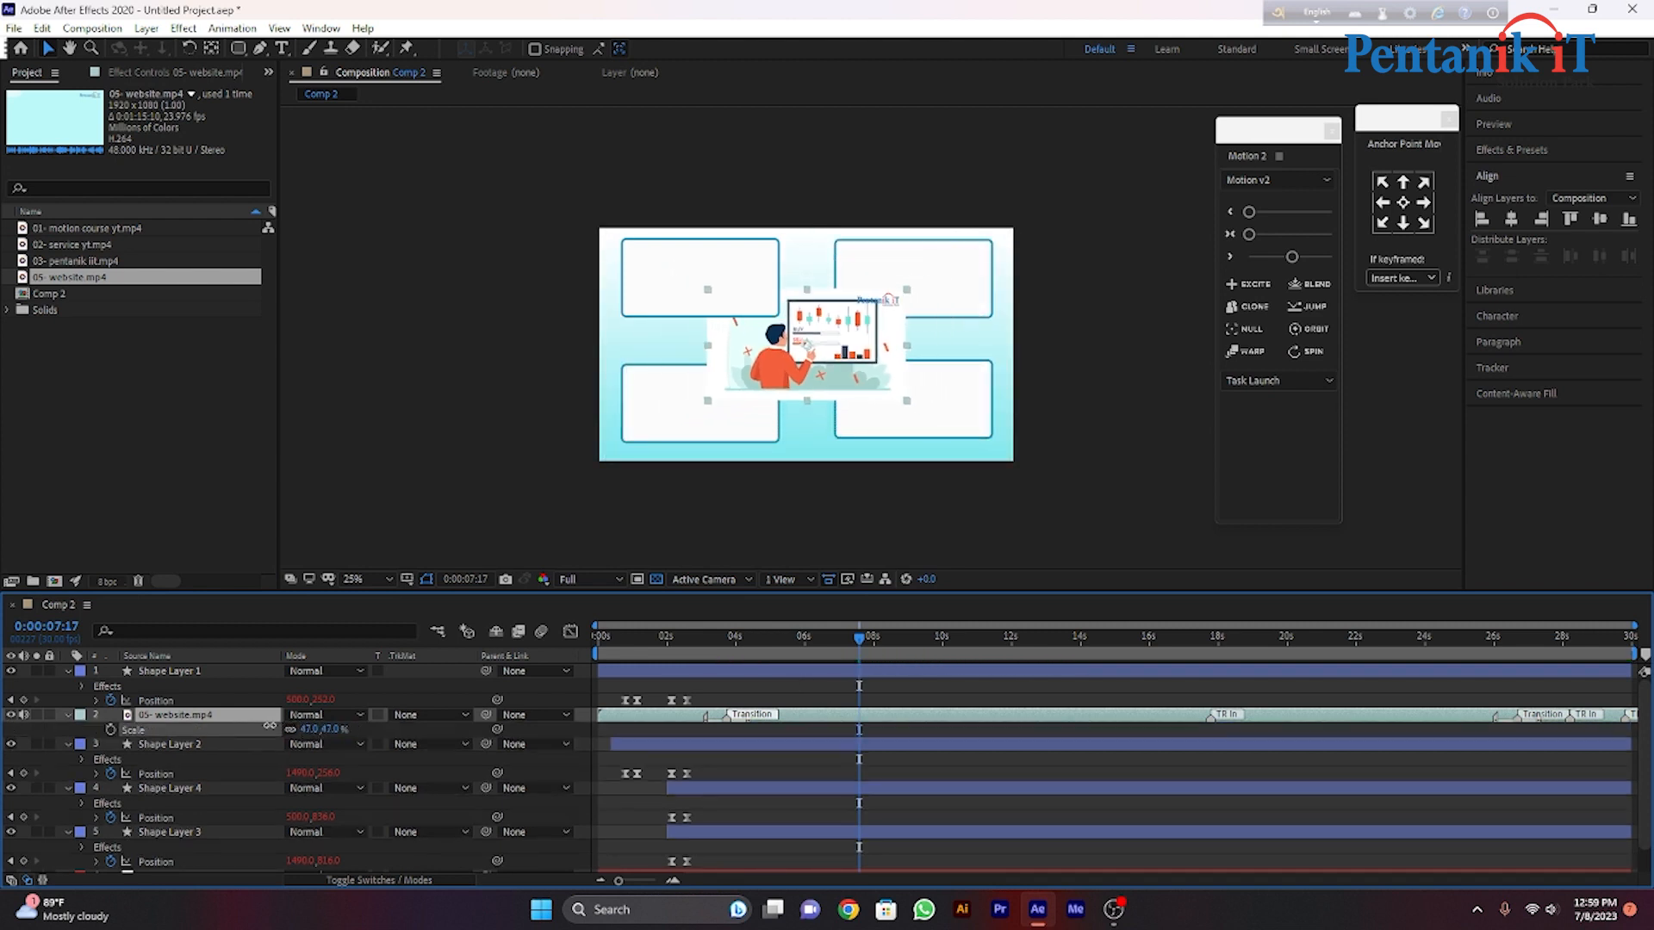
left_click_drag(797, 370, 692, 303)
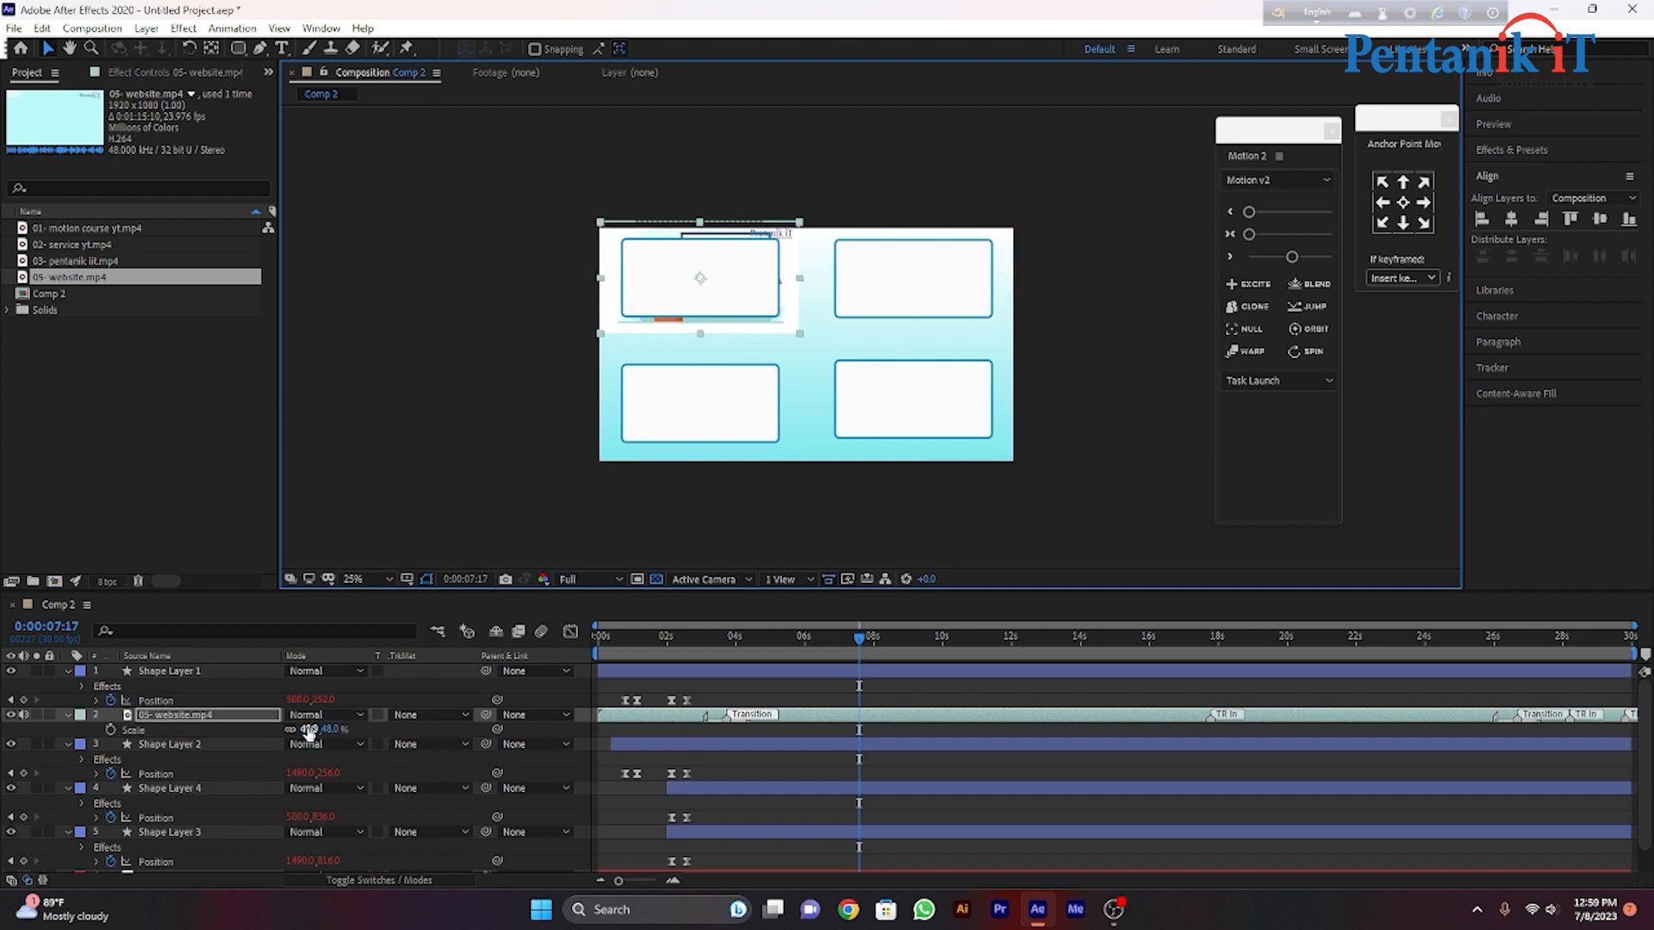
left_click_drag(305, 728, 297, 729)
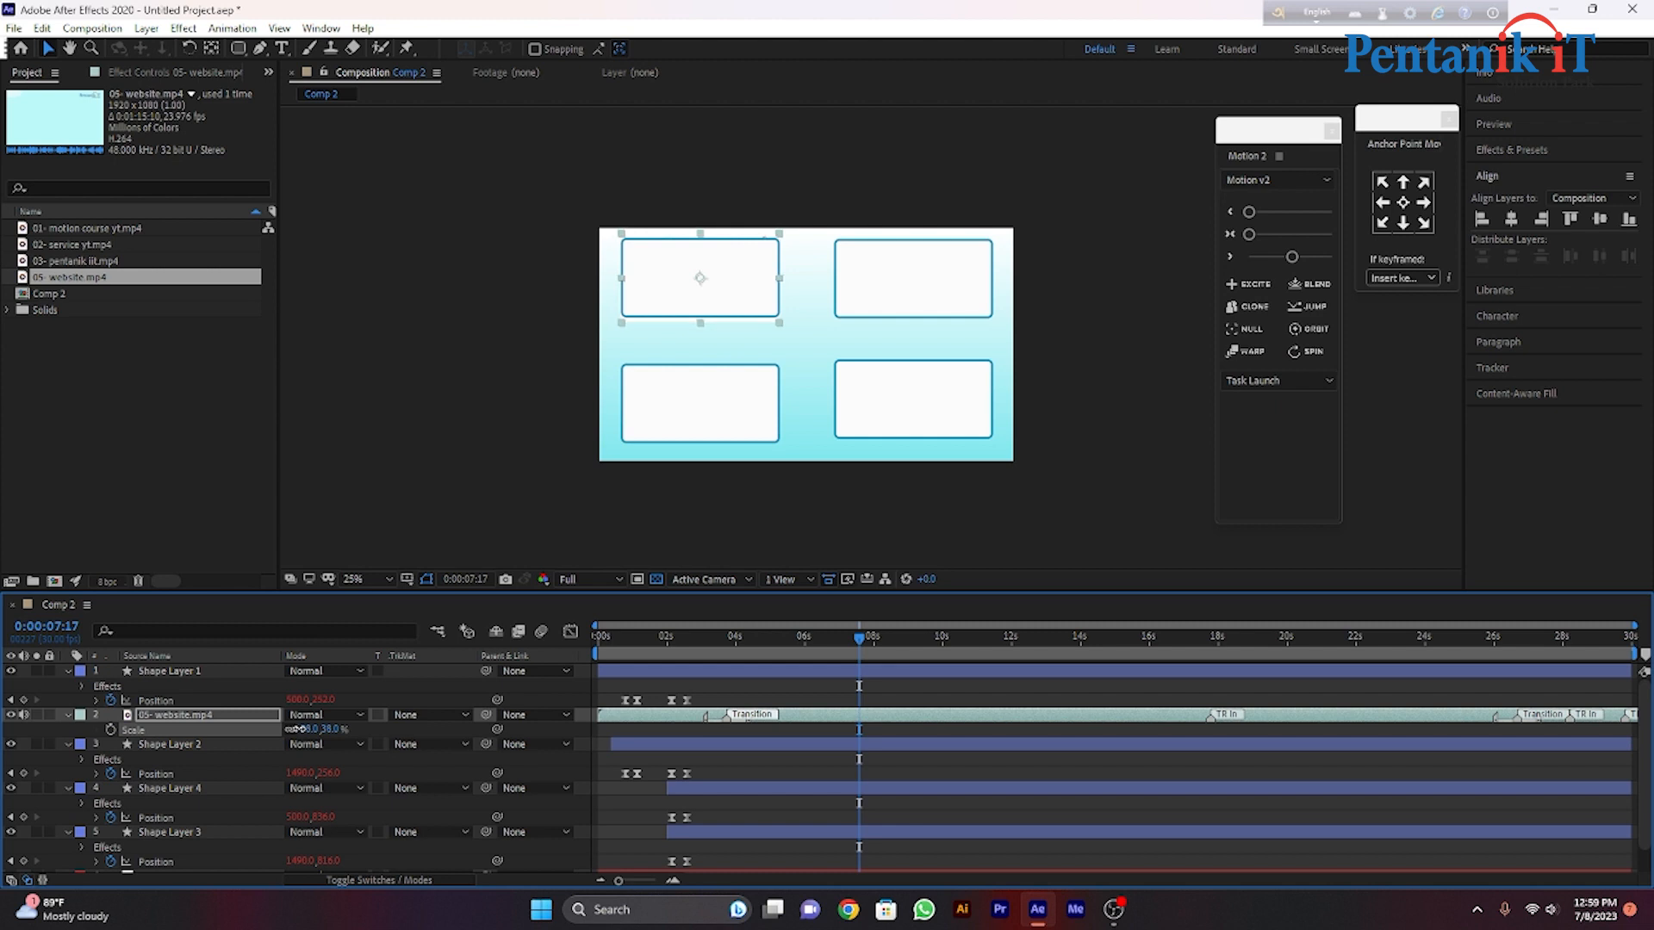
Set the track matte of 05- website.mp4 to Alpha Matte "Shape Layer 1".
left_click(700, 671)
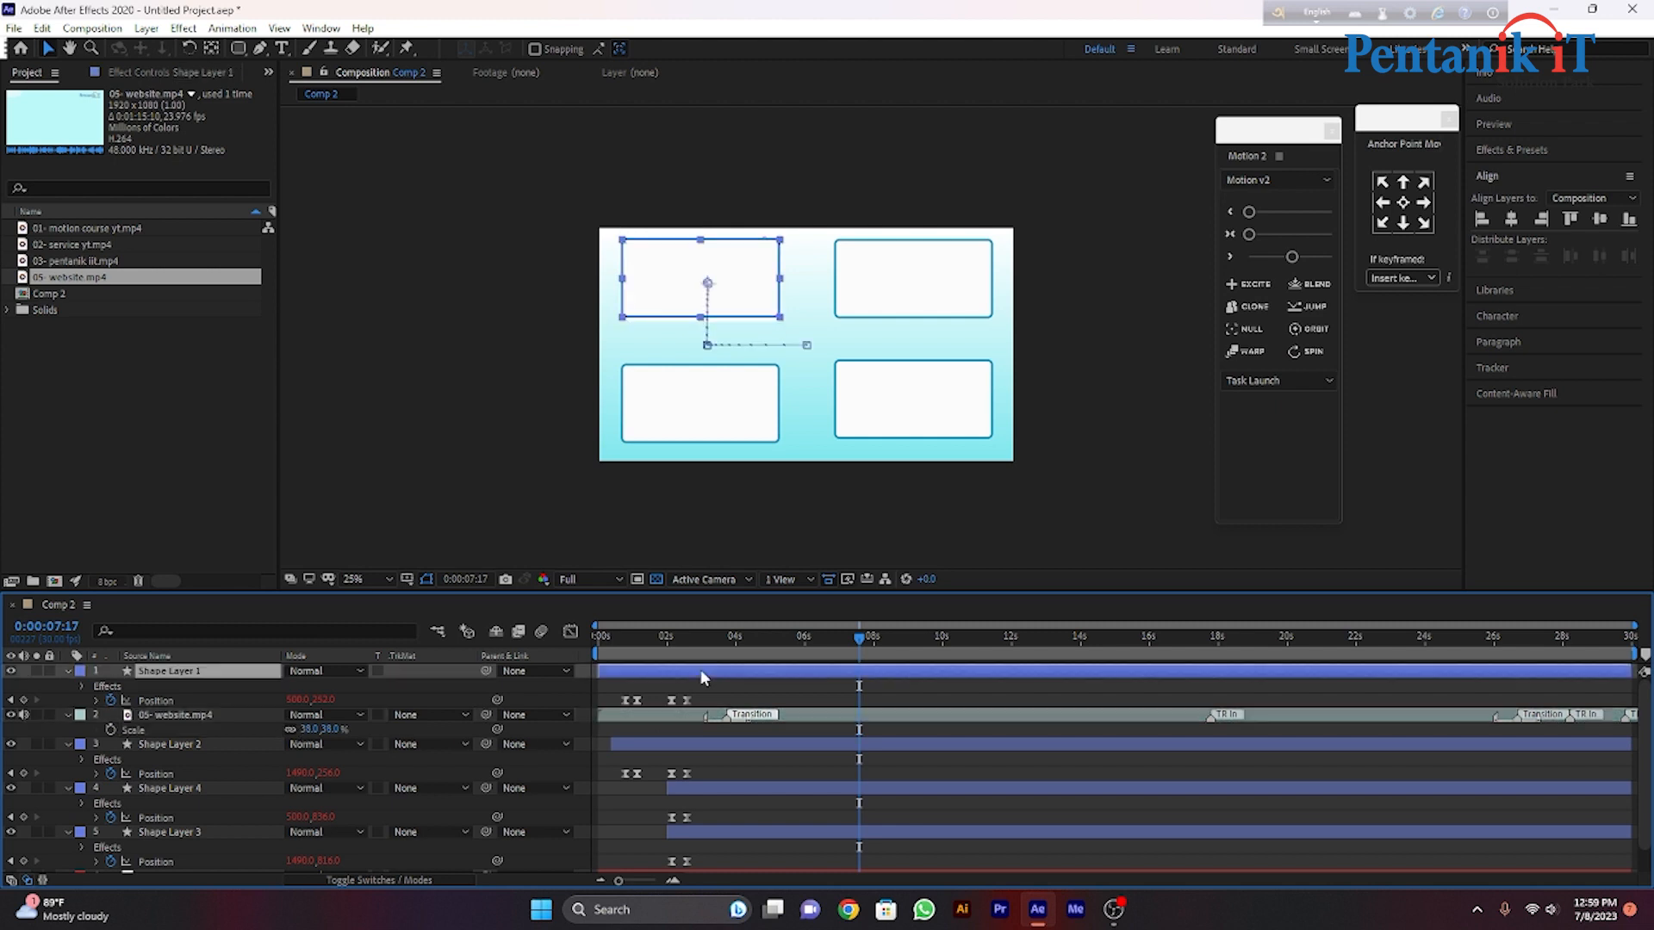
left_click(772, 685)
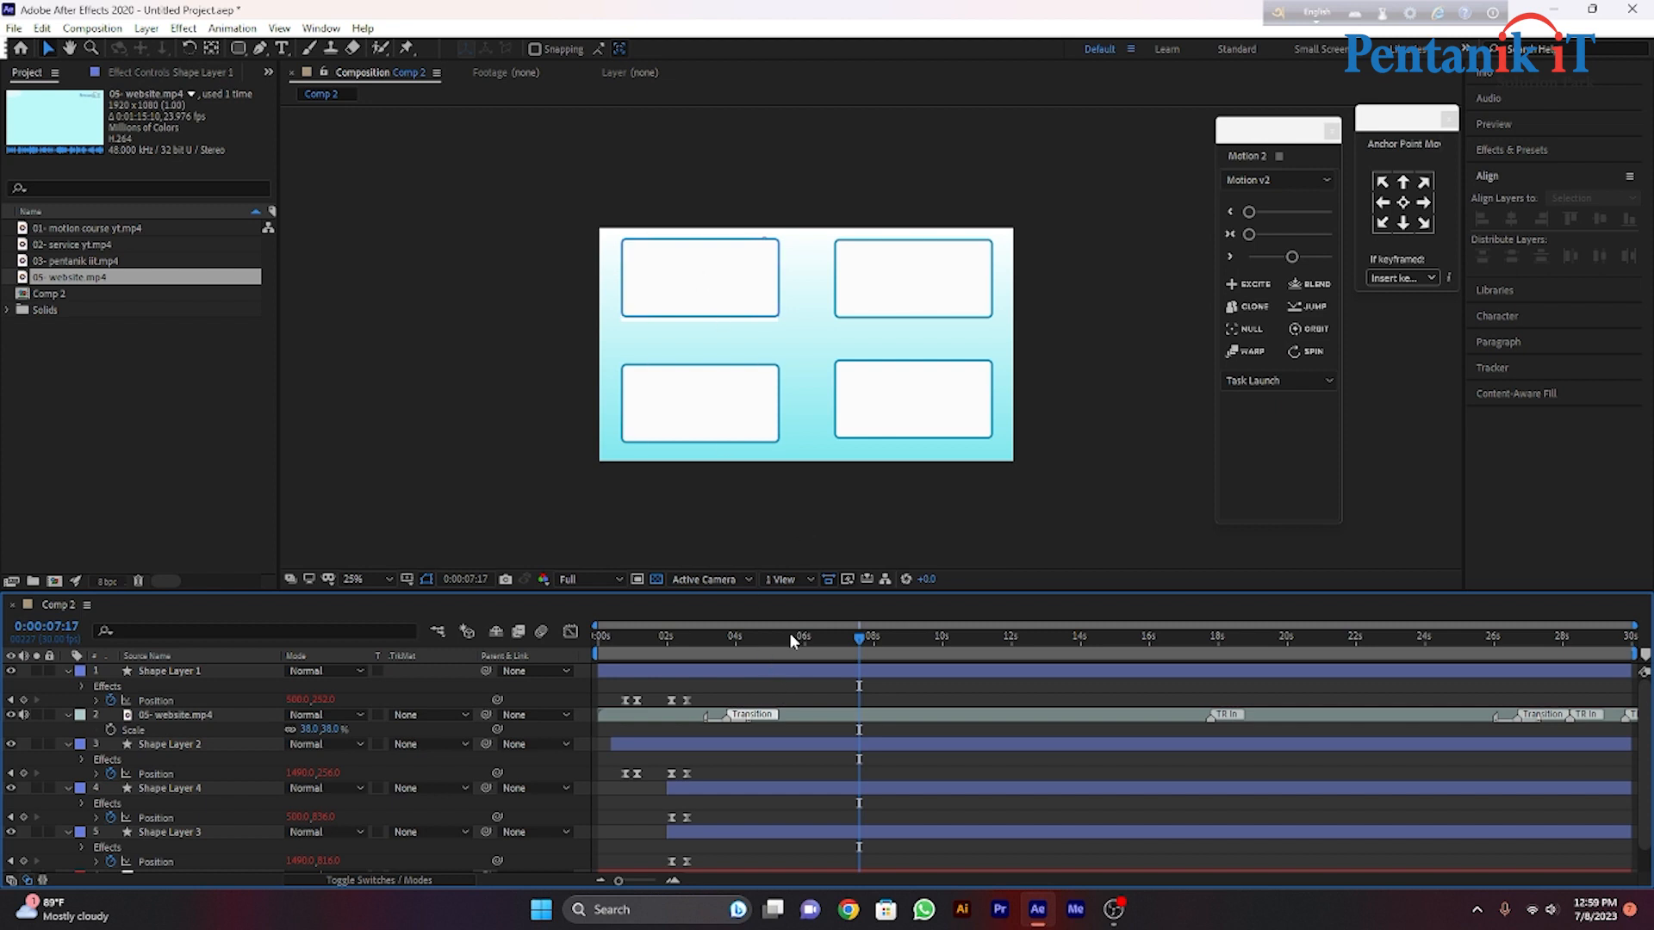
left_click(770, 673)
left_click(782, 714)
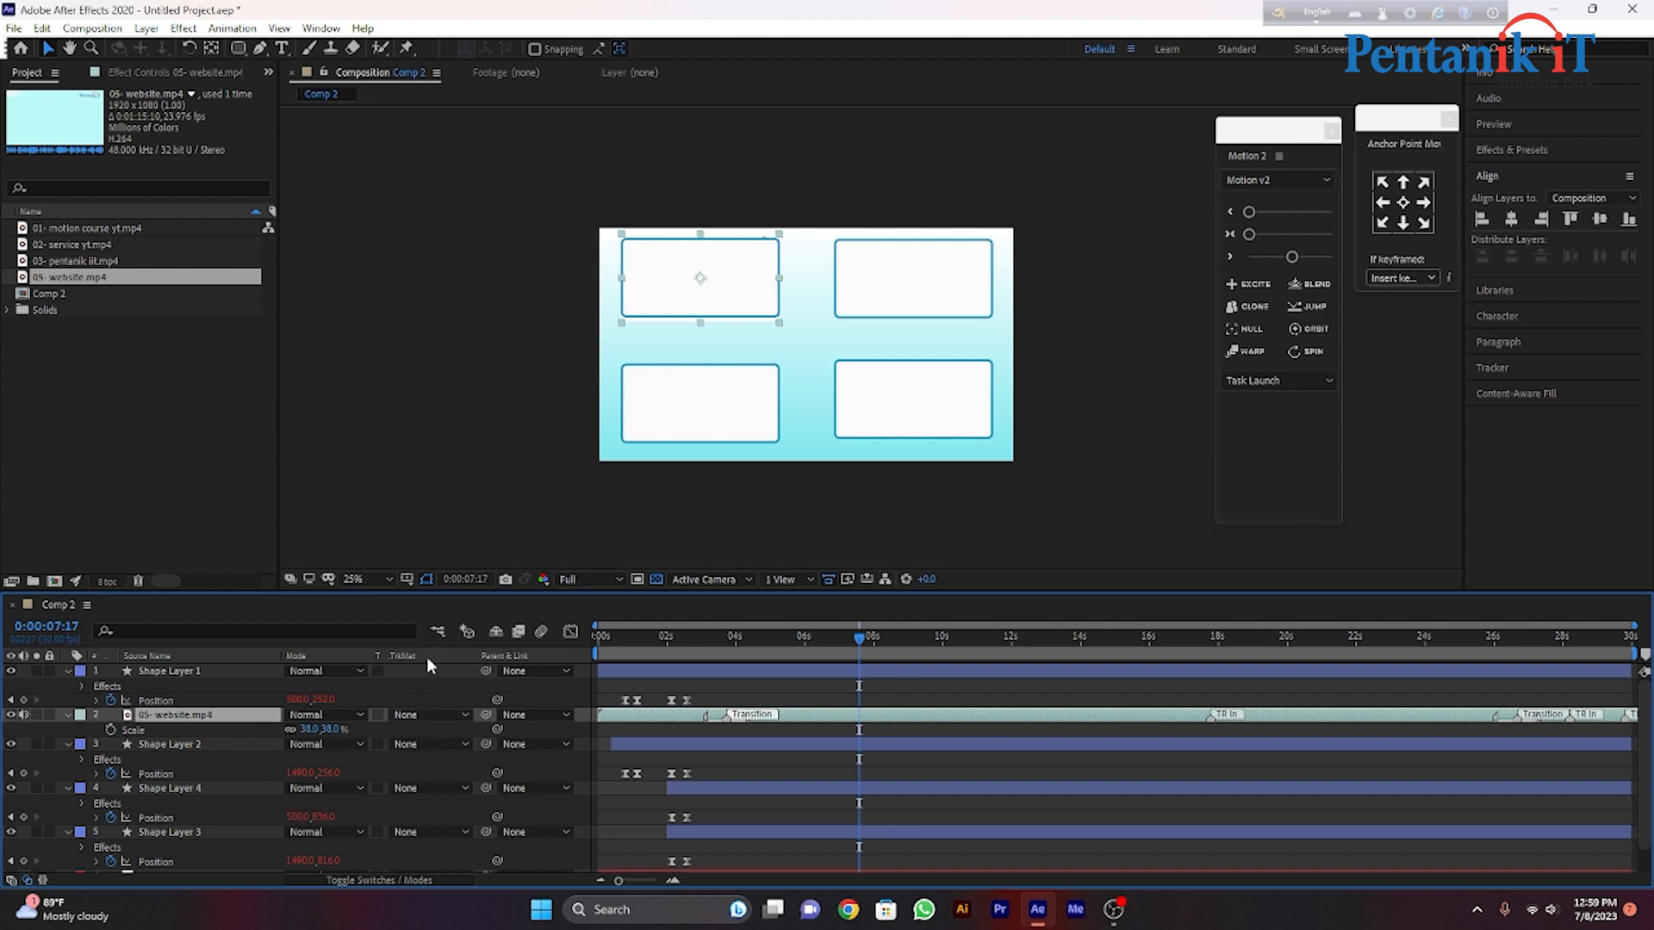
left_click(420, 712)
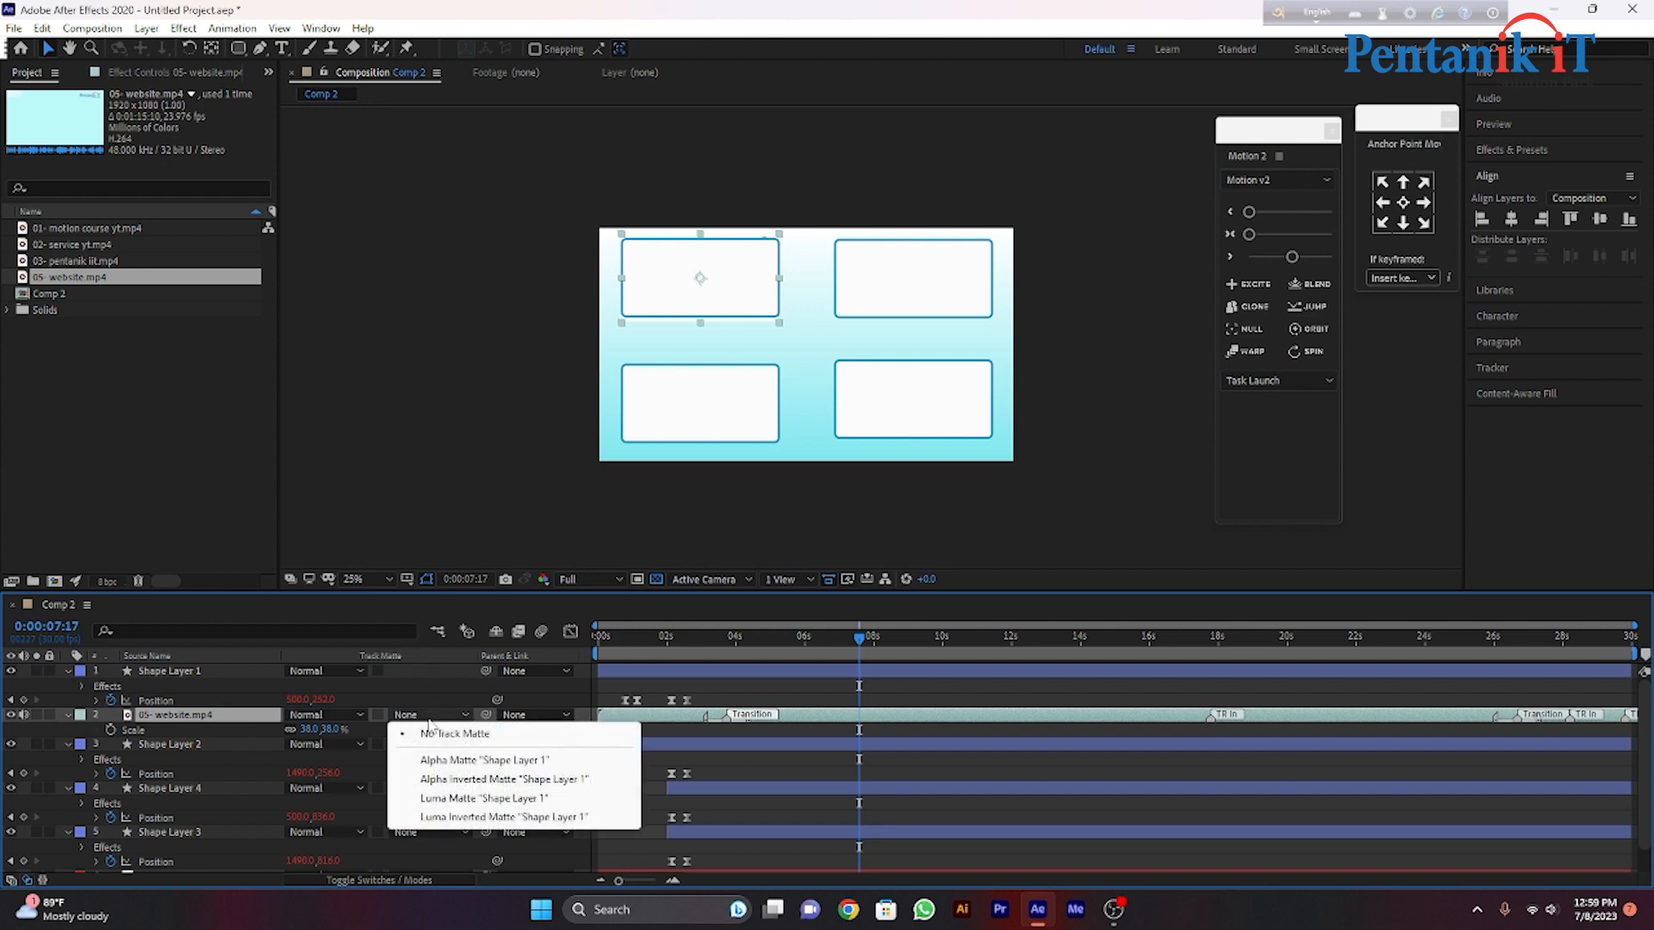
left_click(457, 761)
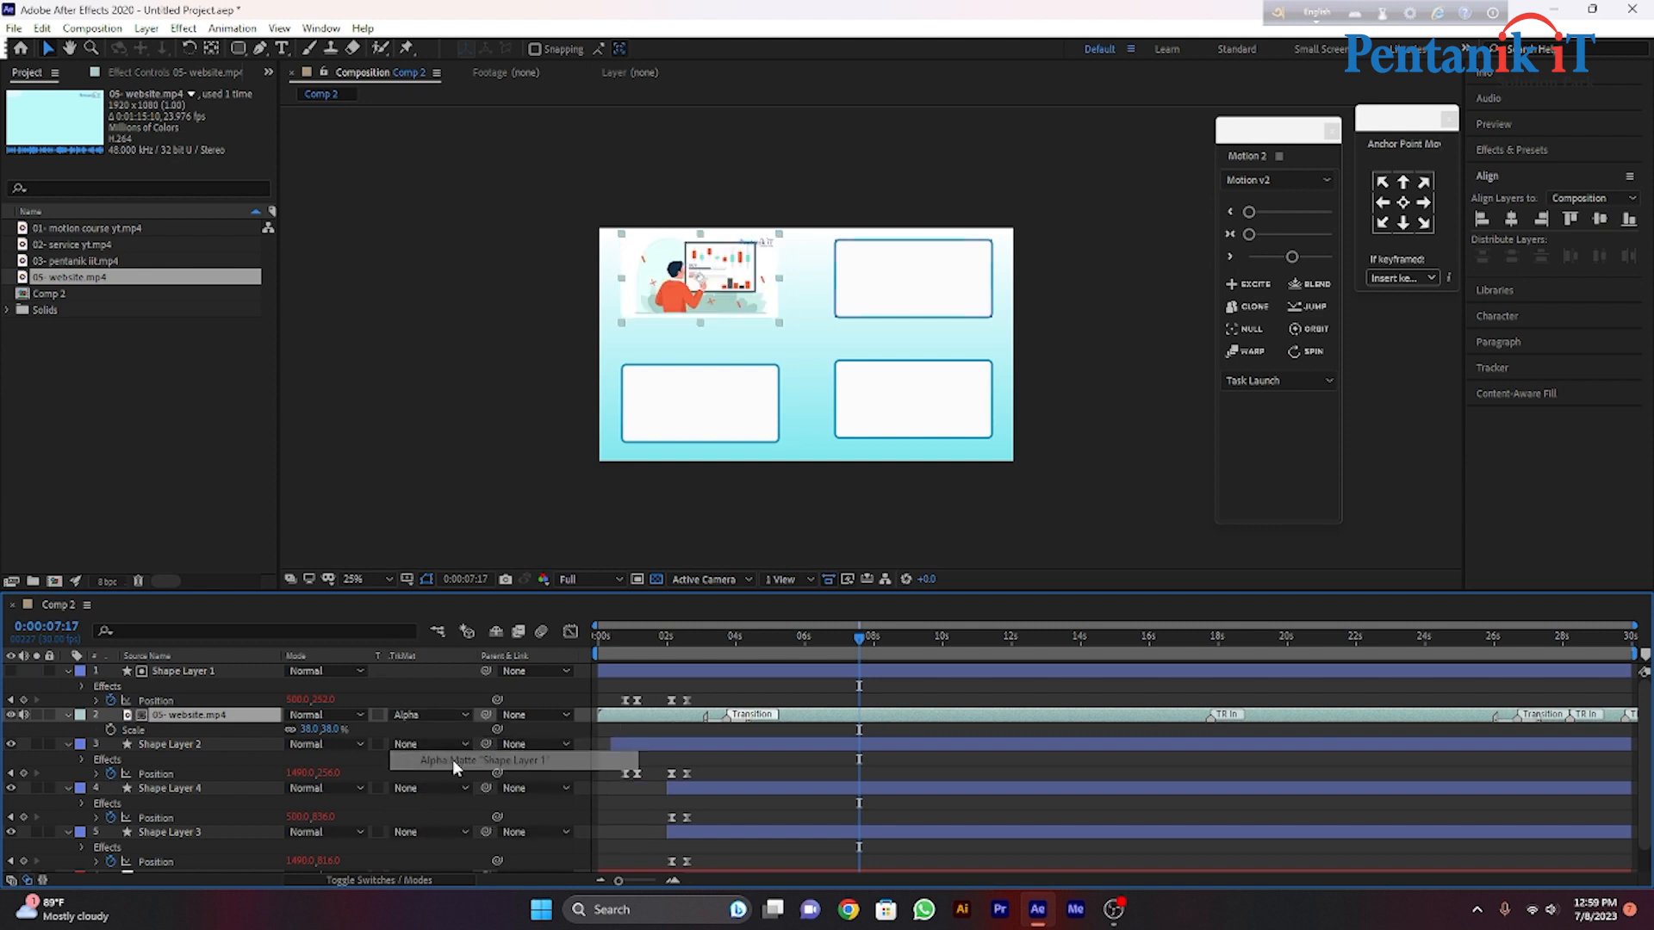
left_click(1044, 476)
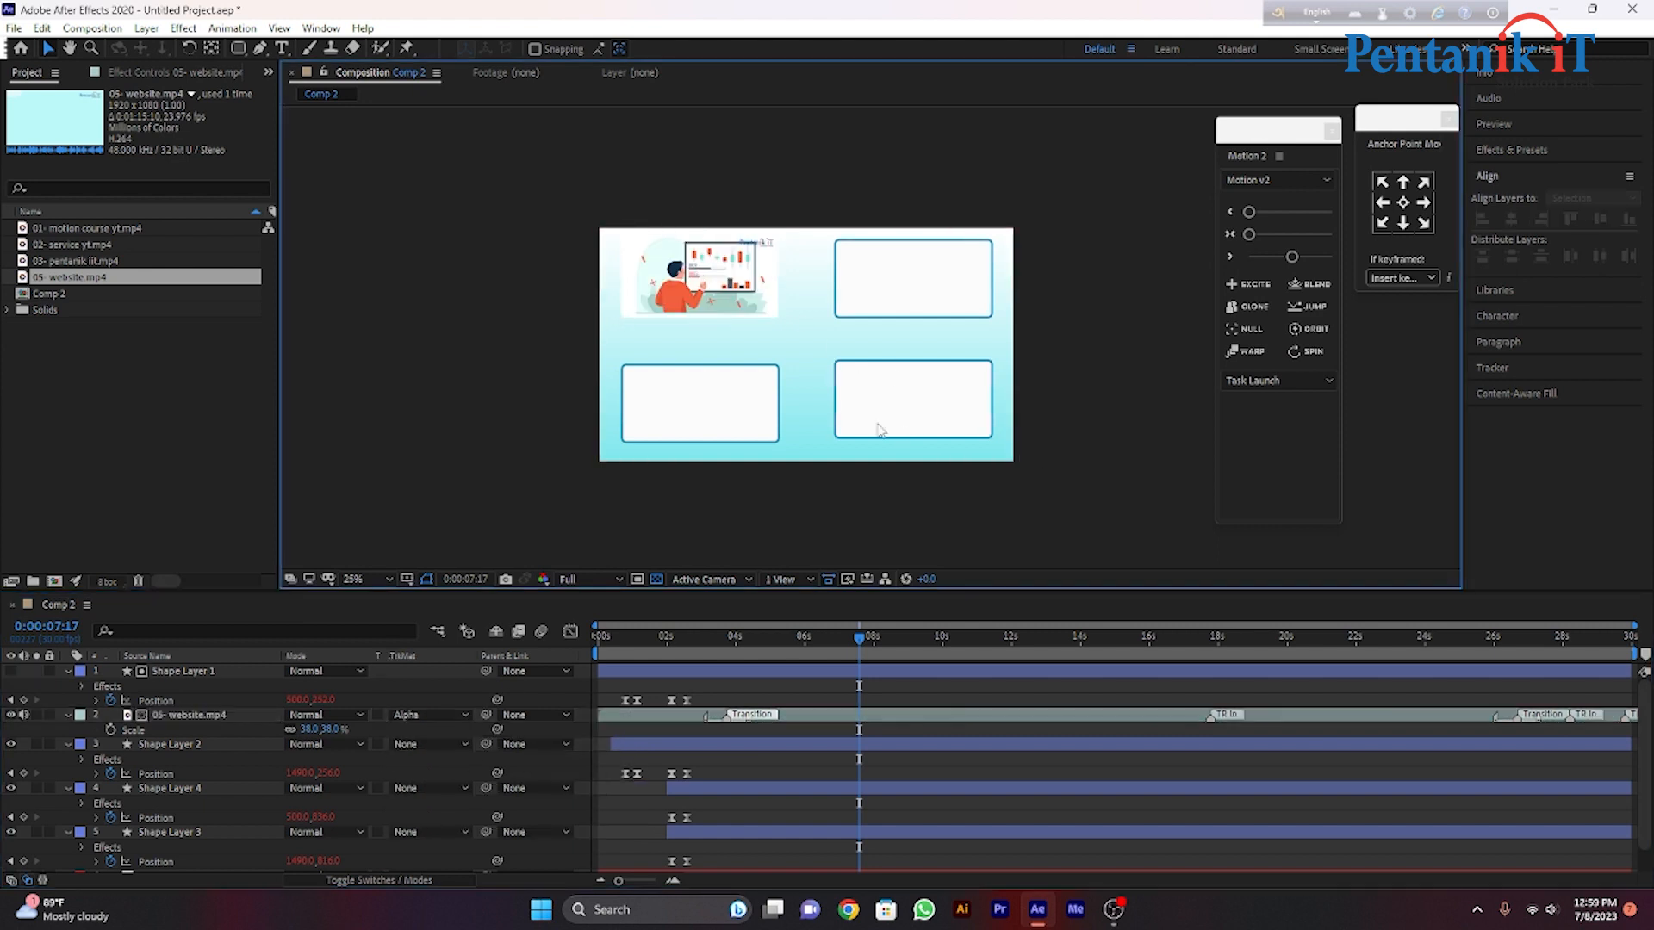
Scrub the timeline to 0:00:08:02 to check the matted website video inside the upper-left rectangle.
left_click(753, 309)
left_click_drag(838, 642, 876, 668)
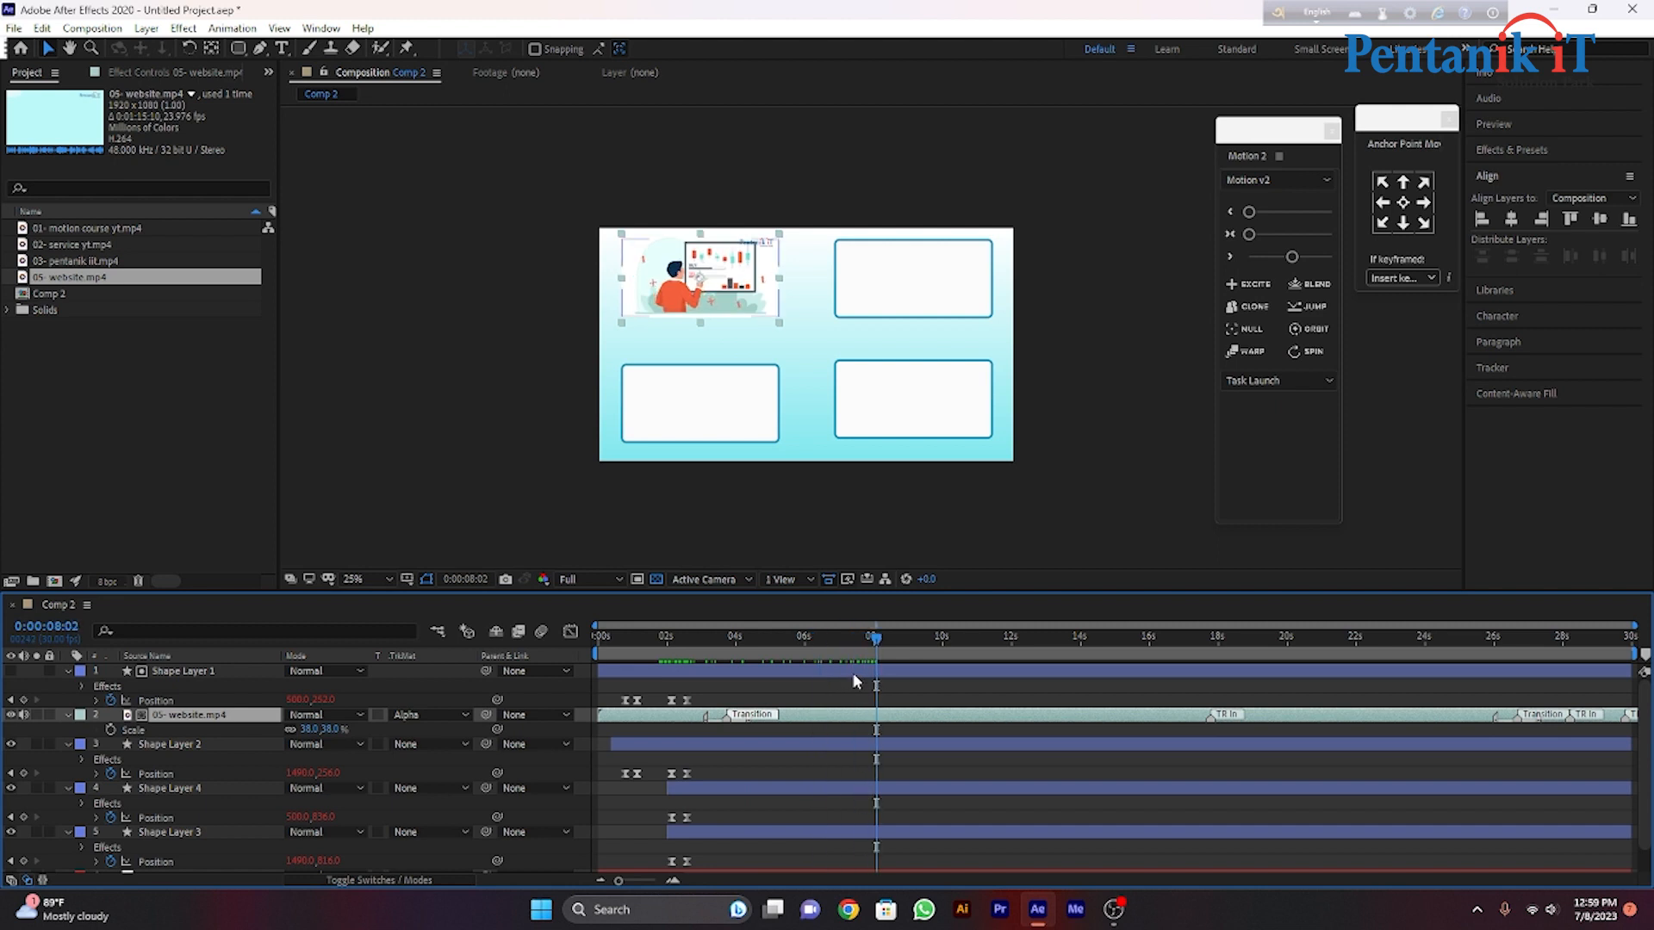
left_click(852, 676)
left_click(978, 506)
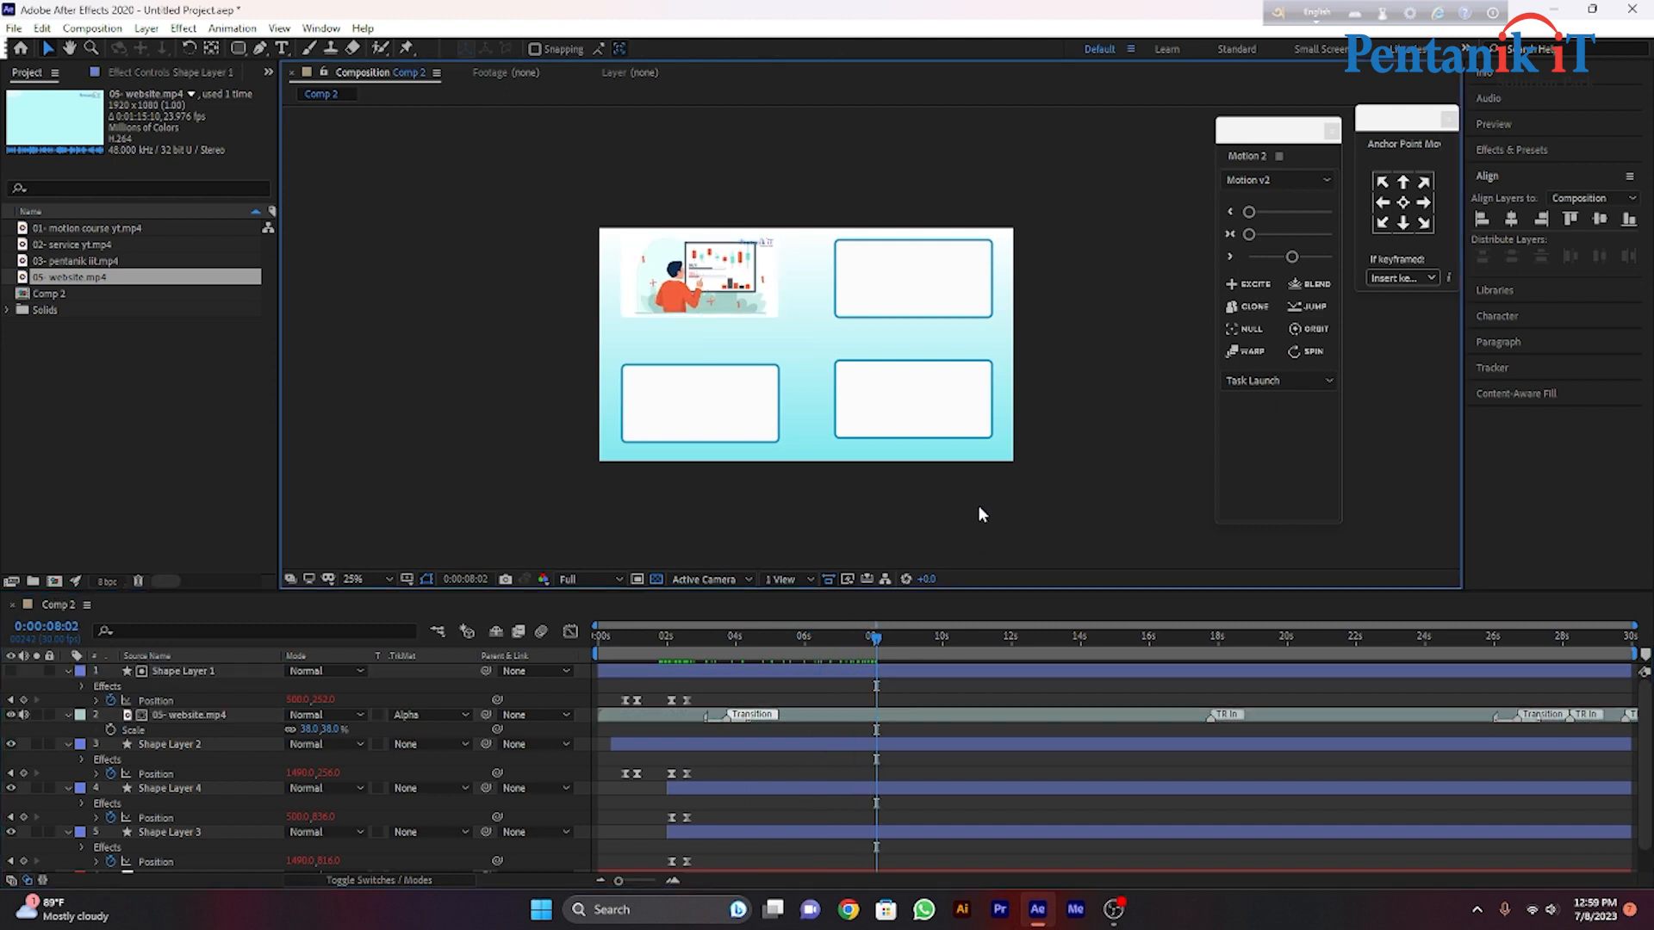
left_click_drag(886, 635, 876, 673)
Insert 03- pentanik iit.mp4 directly below Shape Layer 2.
left_click(848, 741)
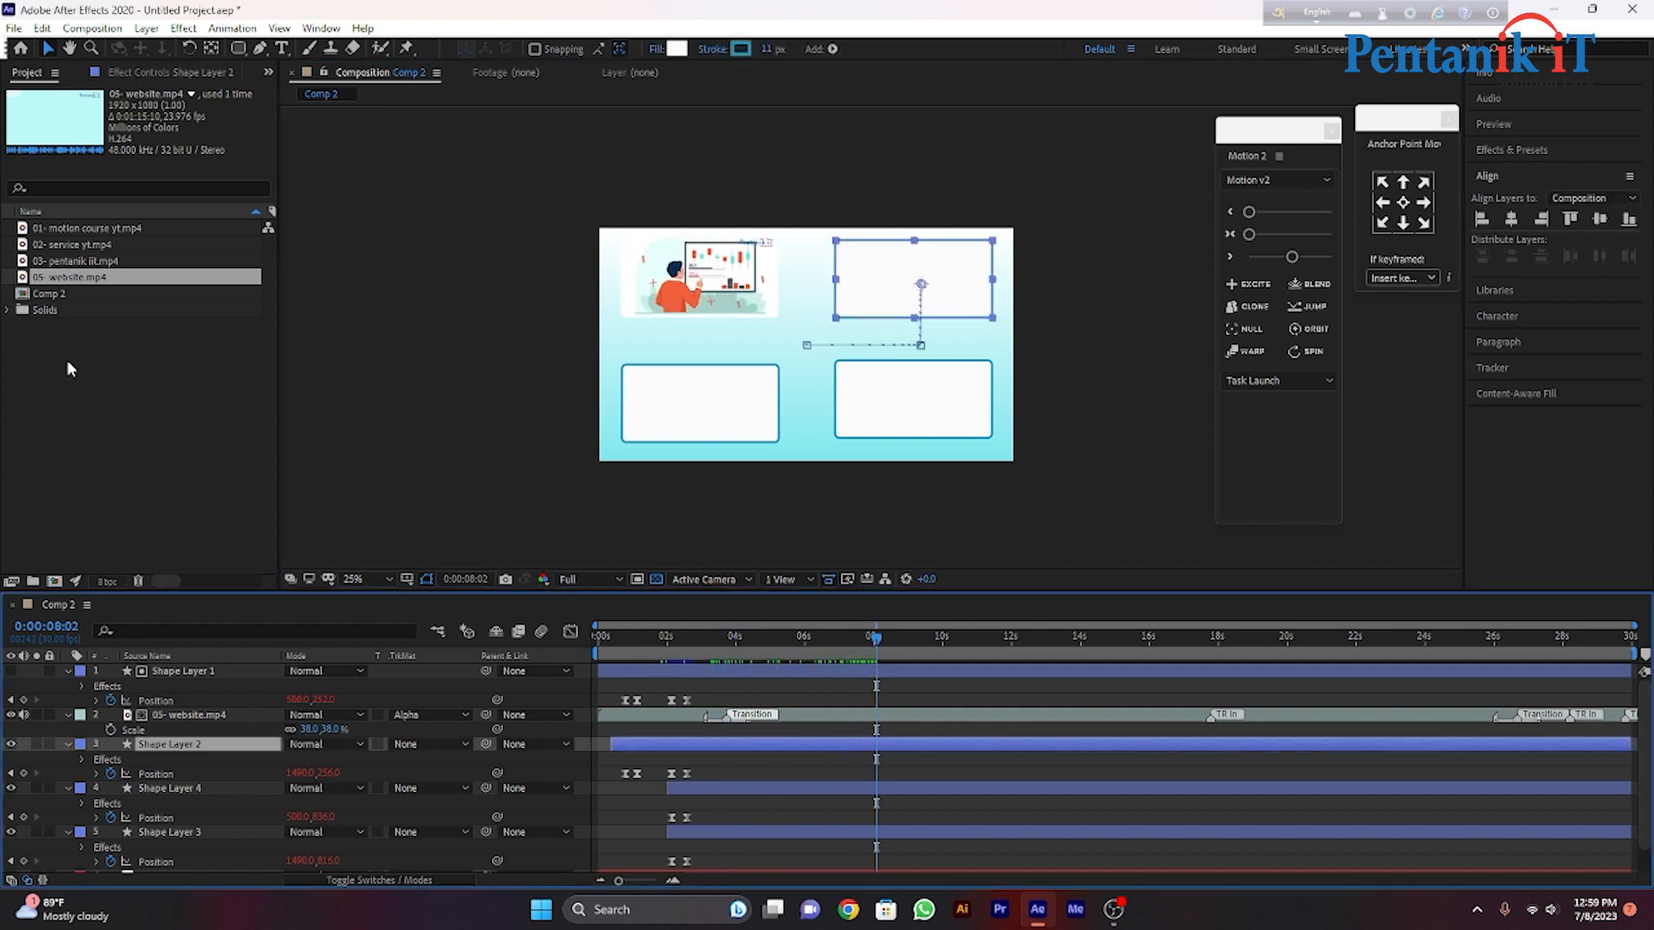
left_click(57, 339)
left_click_drag(67, 262, 249, 803)
Position 03- pentanik iit.mp4 over the upper-right rectangle, set its scale to 38% and fine-tune it to 37%.
key("s")
left_click_drag(771, 352, 882, 285)
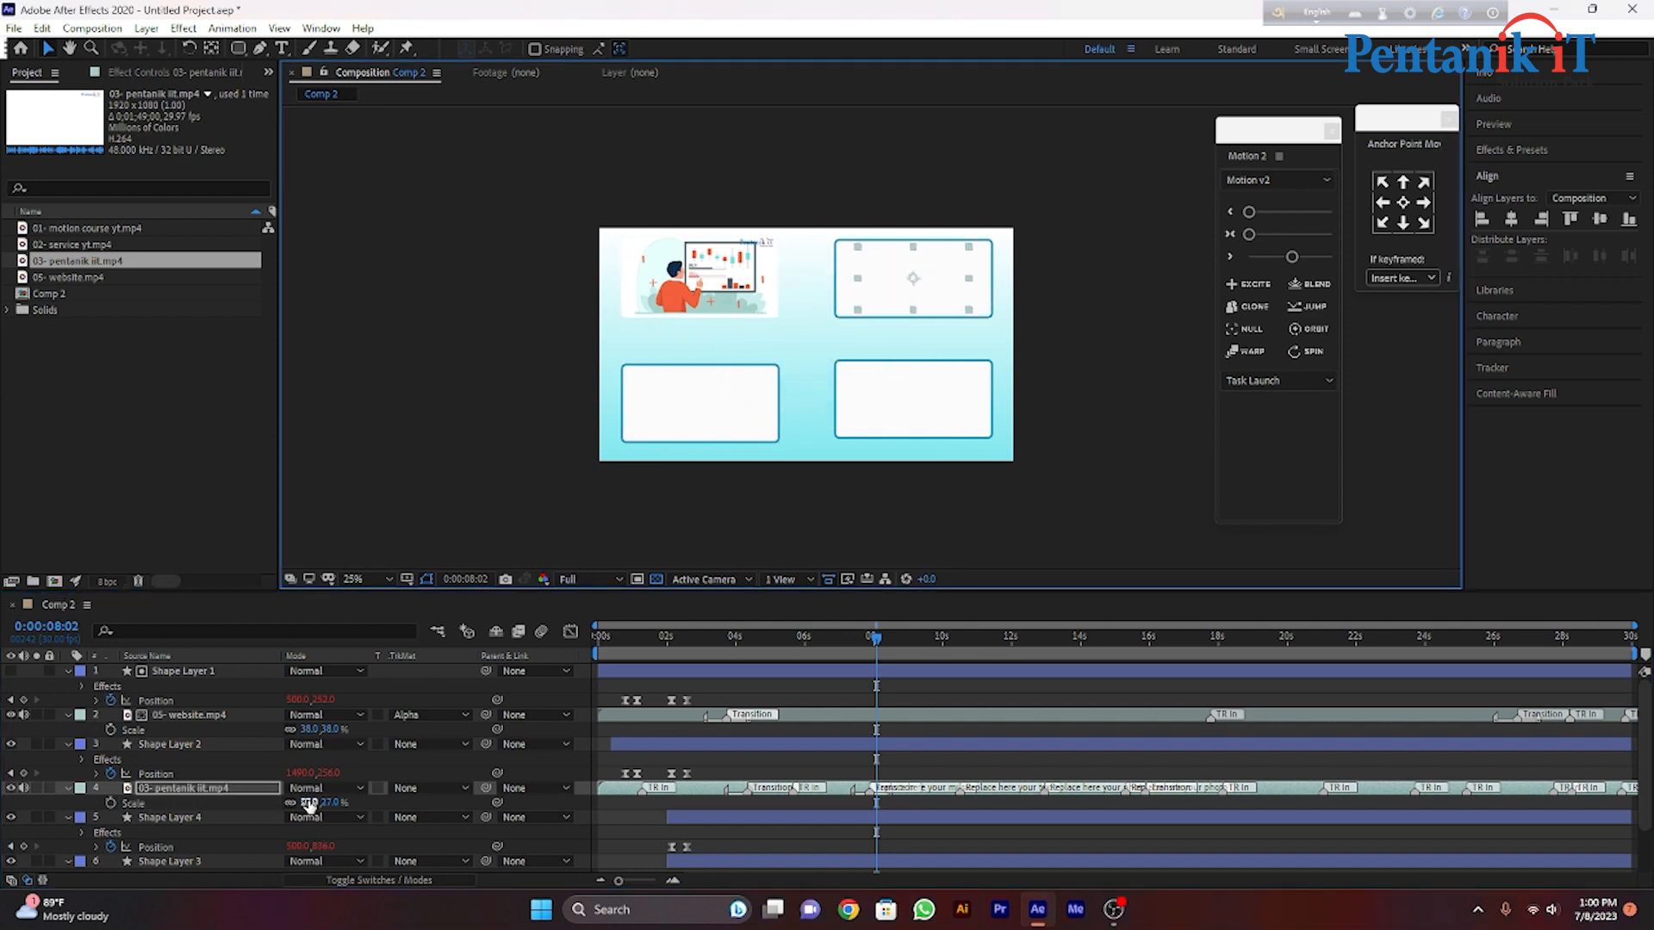
type("38")
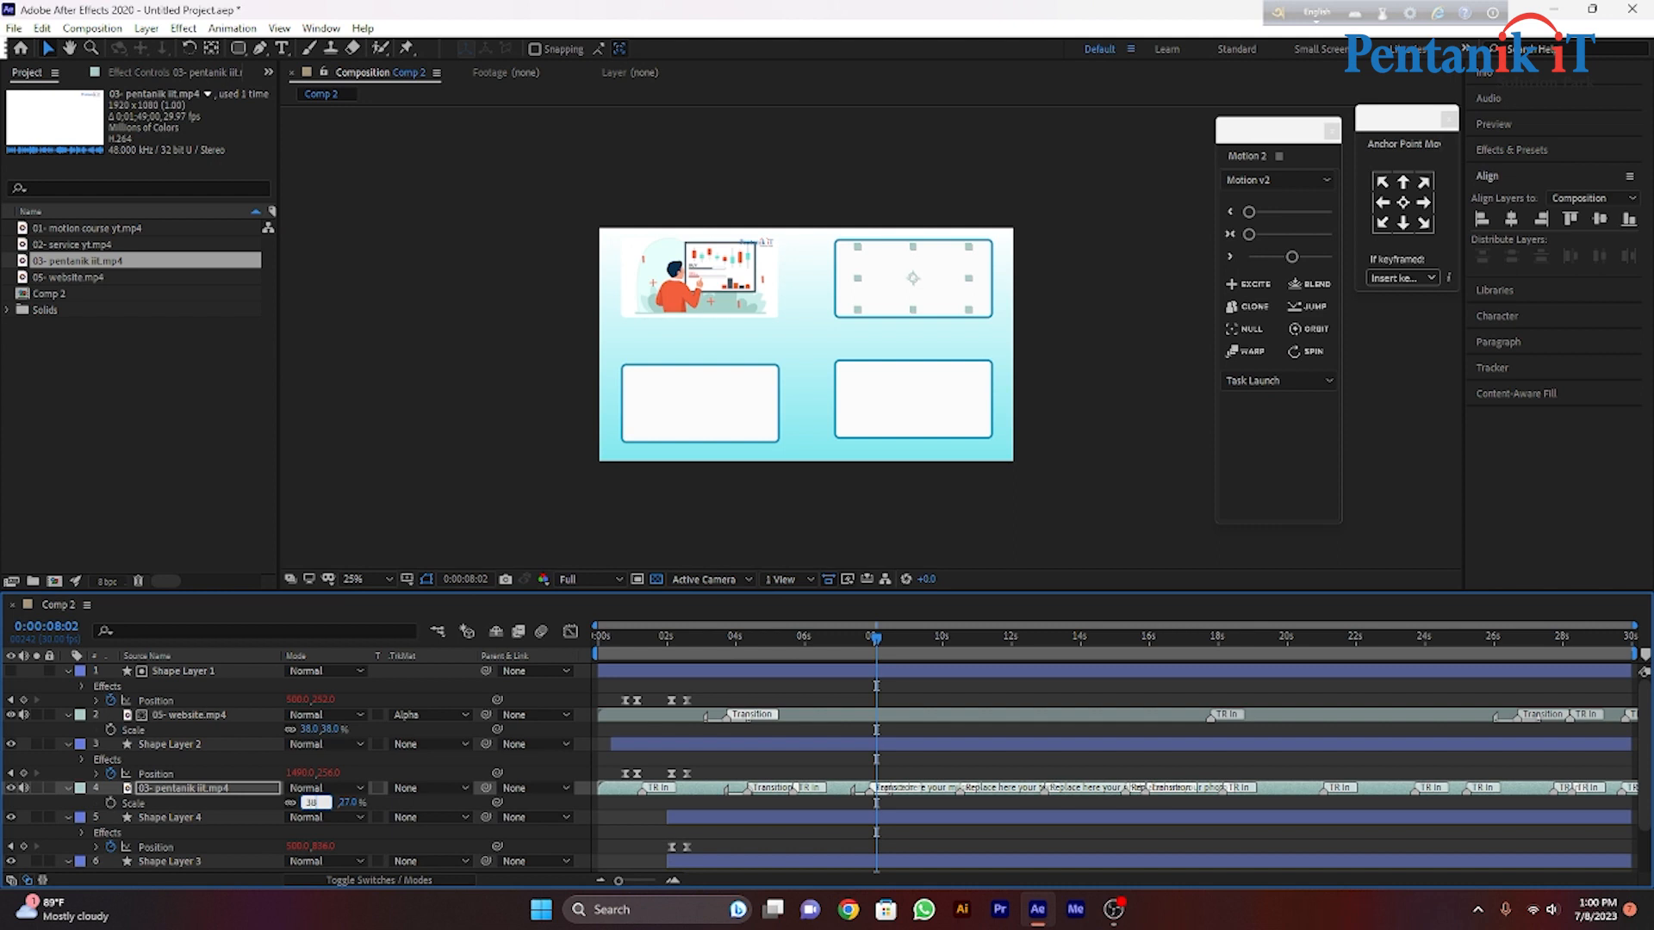
key("Return")
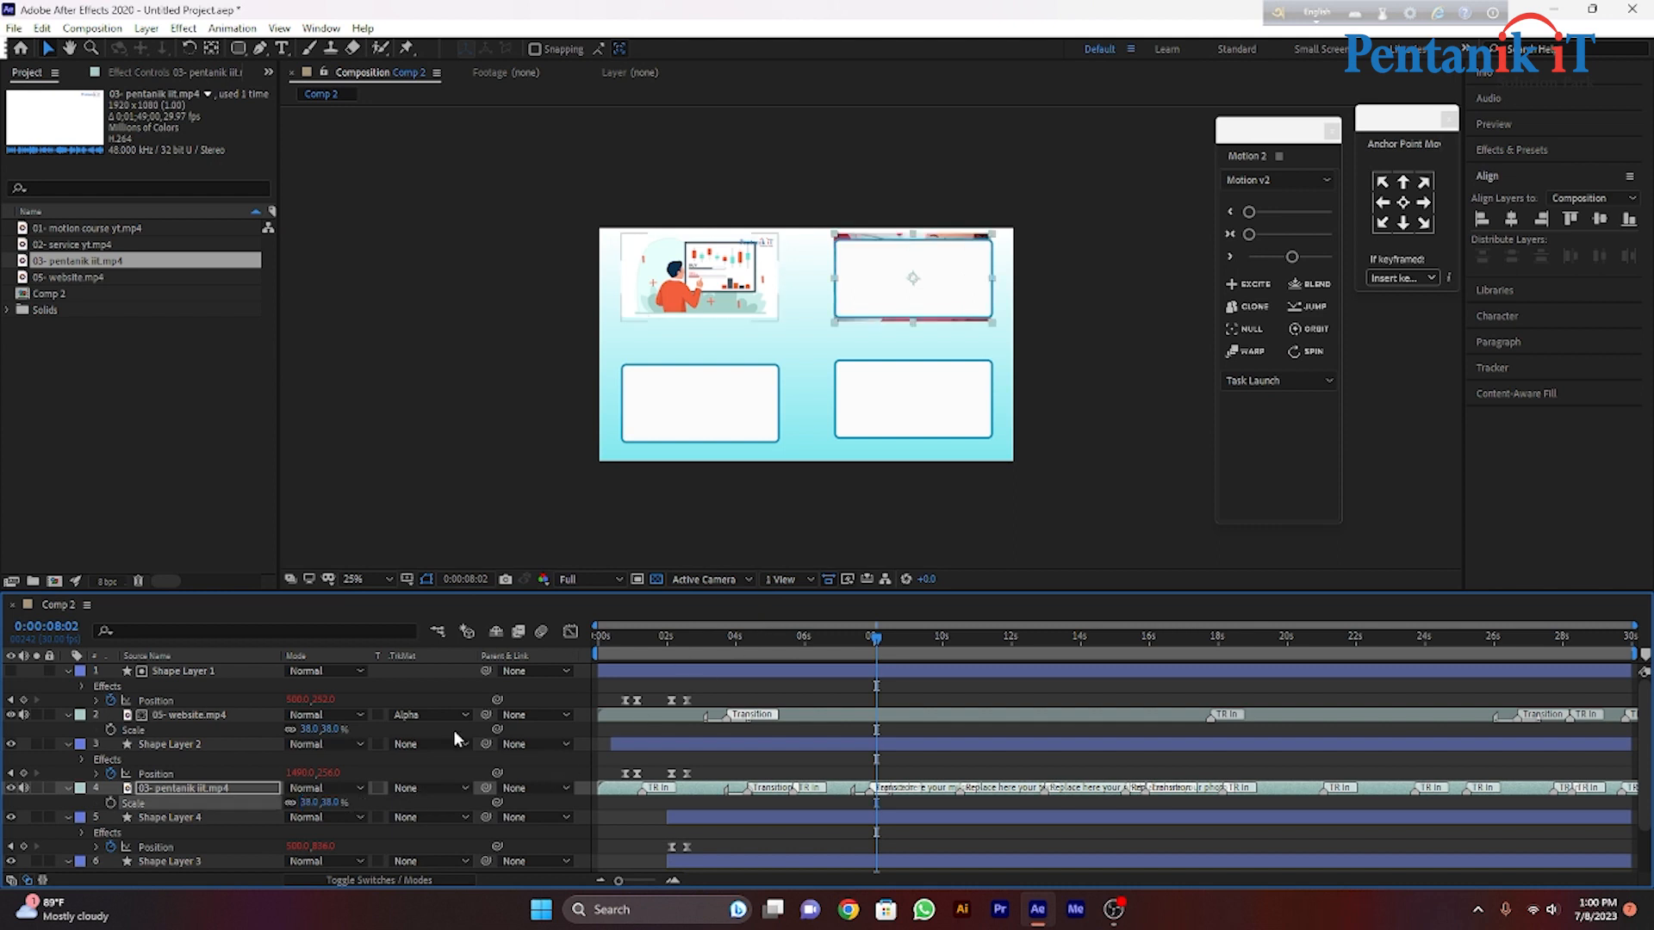
left_click_drag(309, 807, 304, 802)
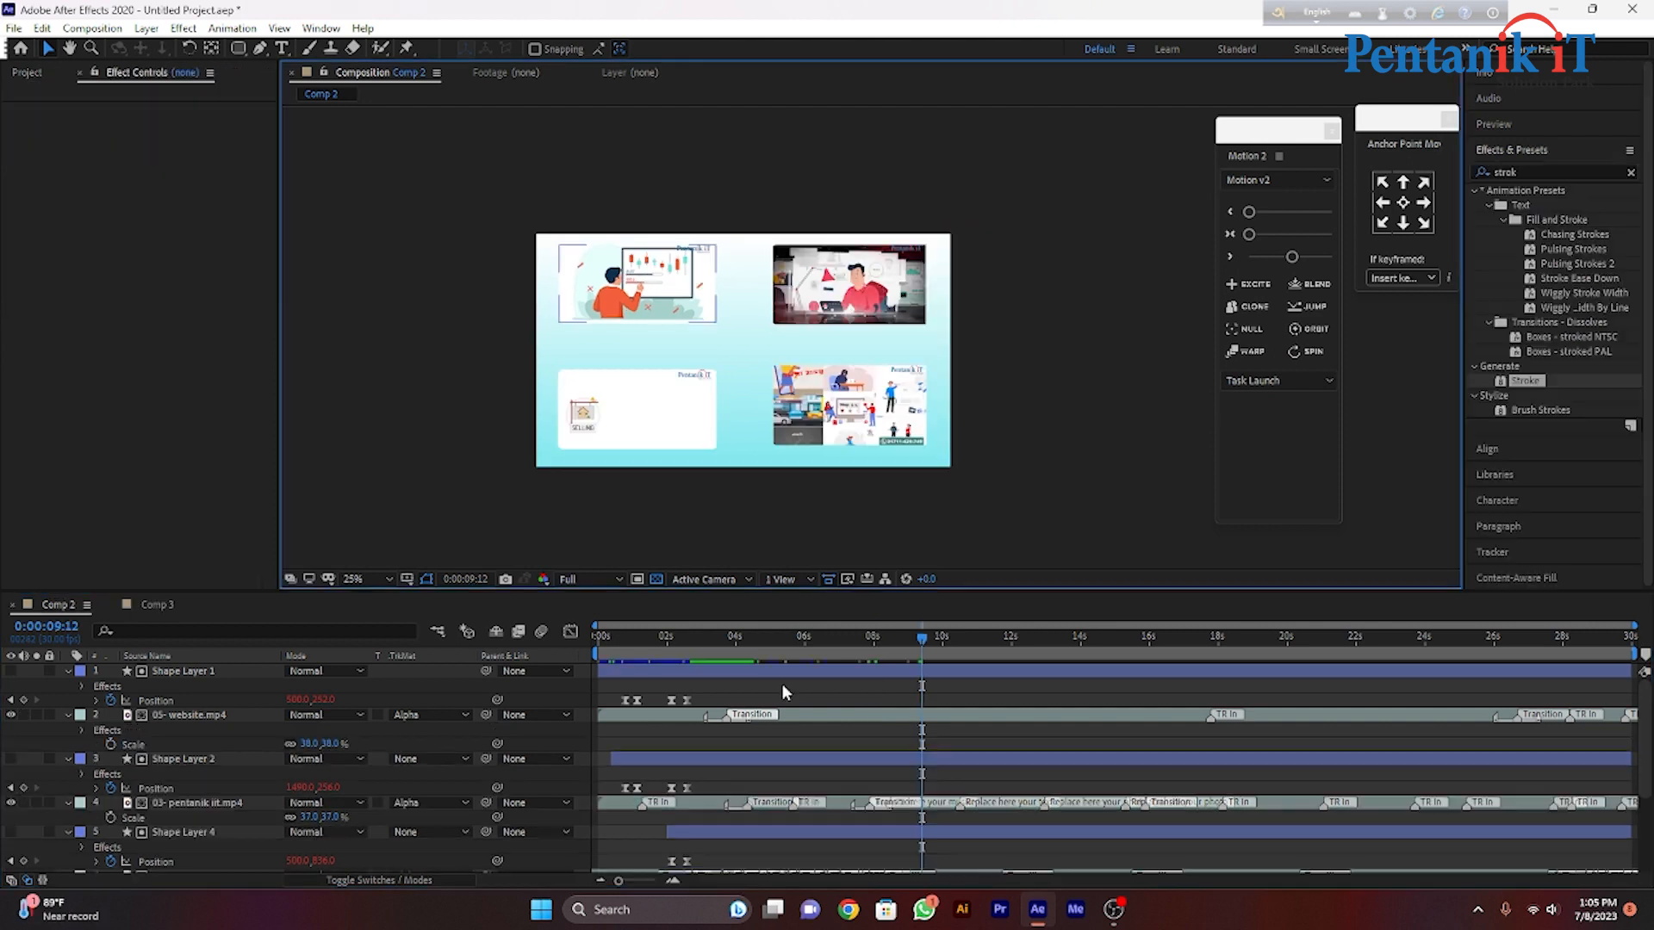
Parent 05- website.mp4 to Shape Layer 1 and 03- pentanik iit.mp4 to Shape Layer 2.
left_click(824, 670)
left_click(801, 715)
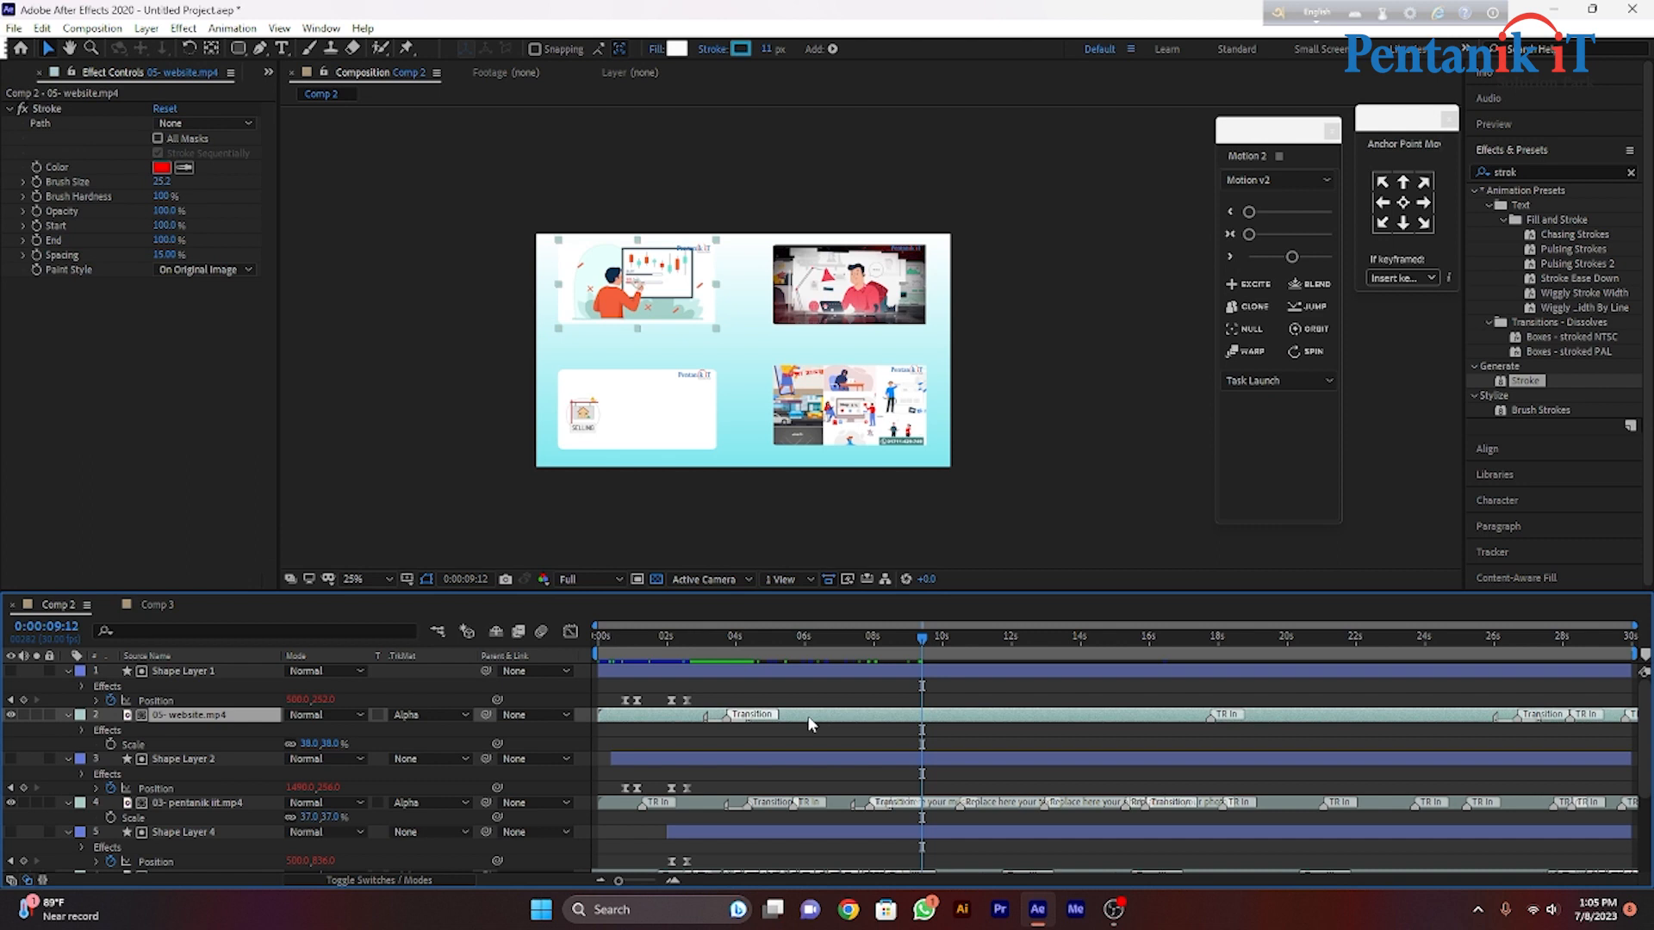
left_click_drag(487, 718, 215, 672)
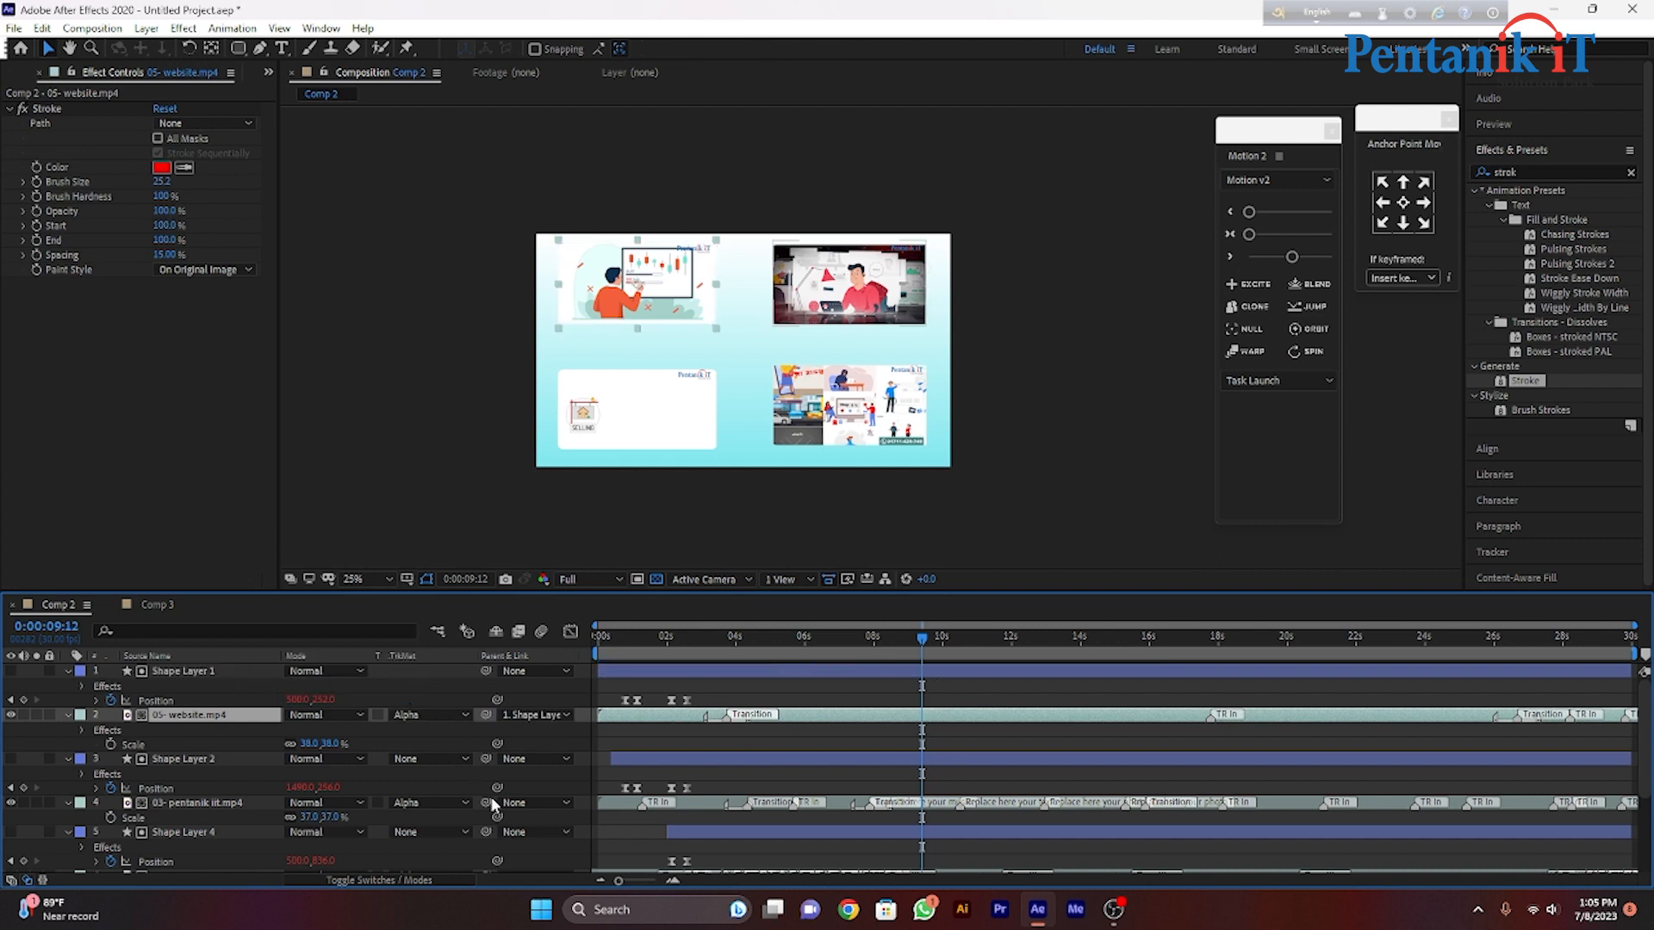
left_click_drag(487, 803, 204, 761)
Parent 02- service yt.mp4 to Shape Layer 4 and 01- motion course yt.mp4 to Shape Layer 3, and preview the animation from the start.
scroll(570, 819, "down", 1)
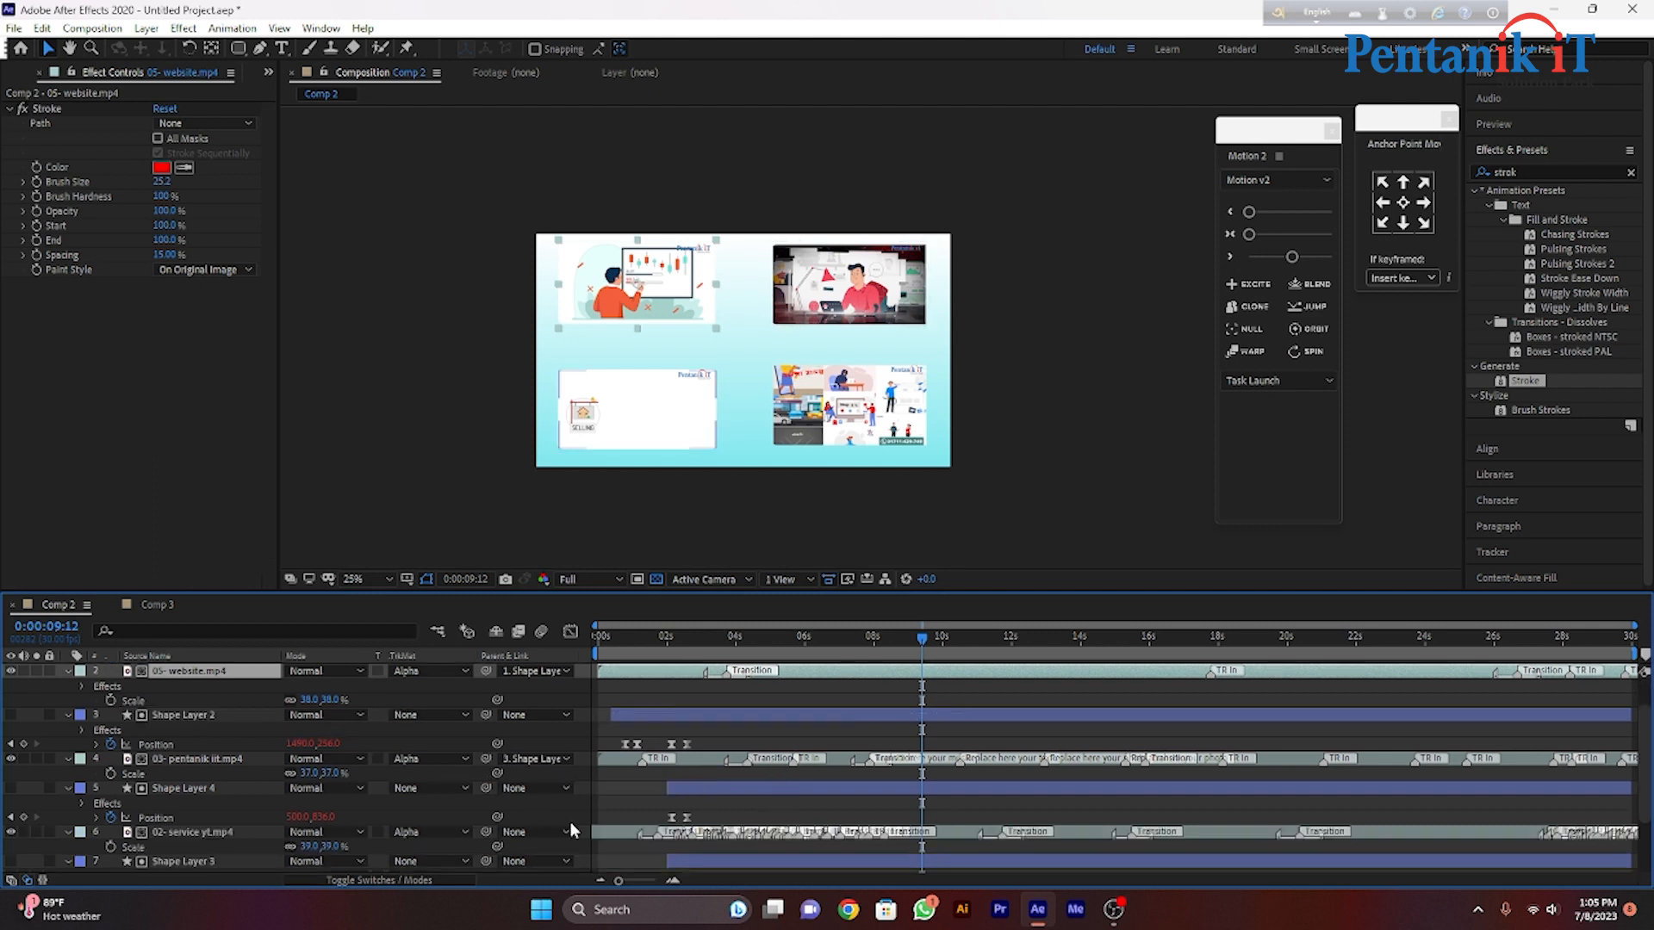
left_click(1066, 836)
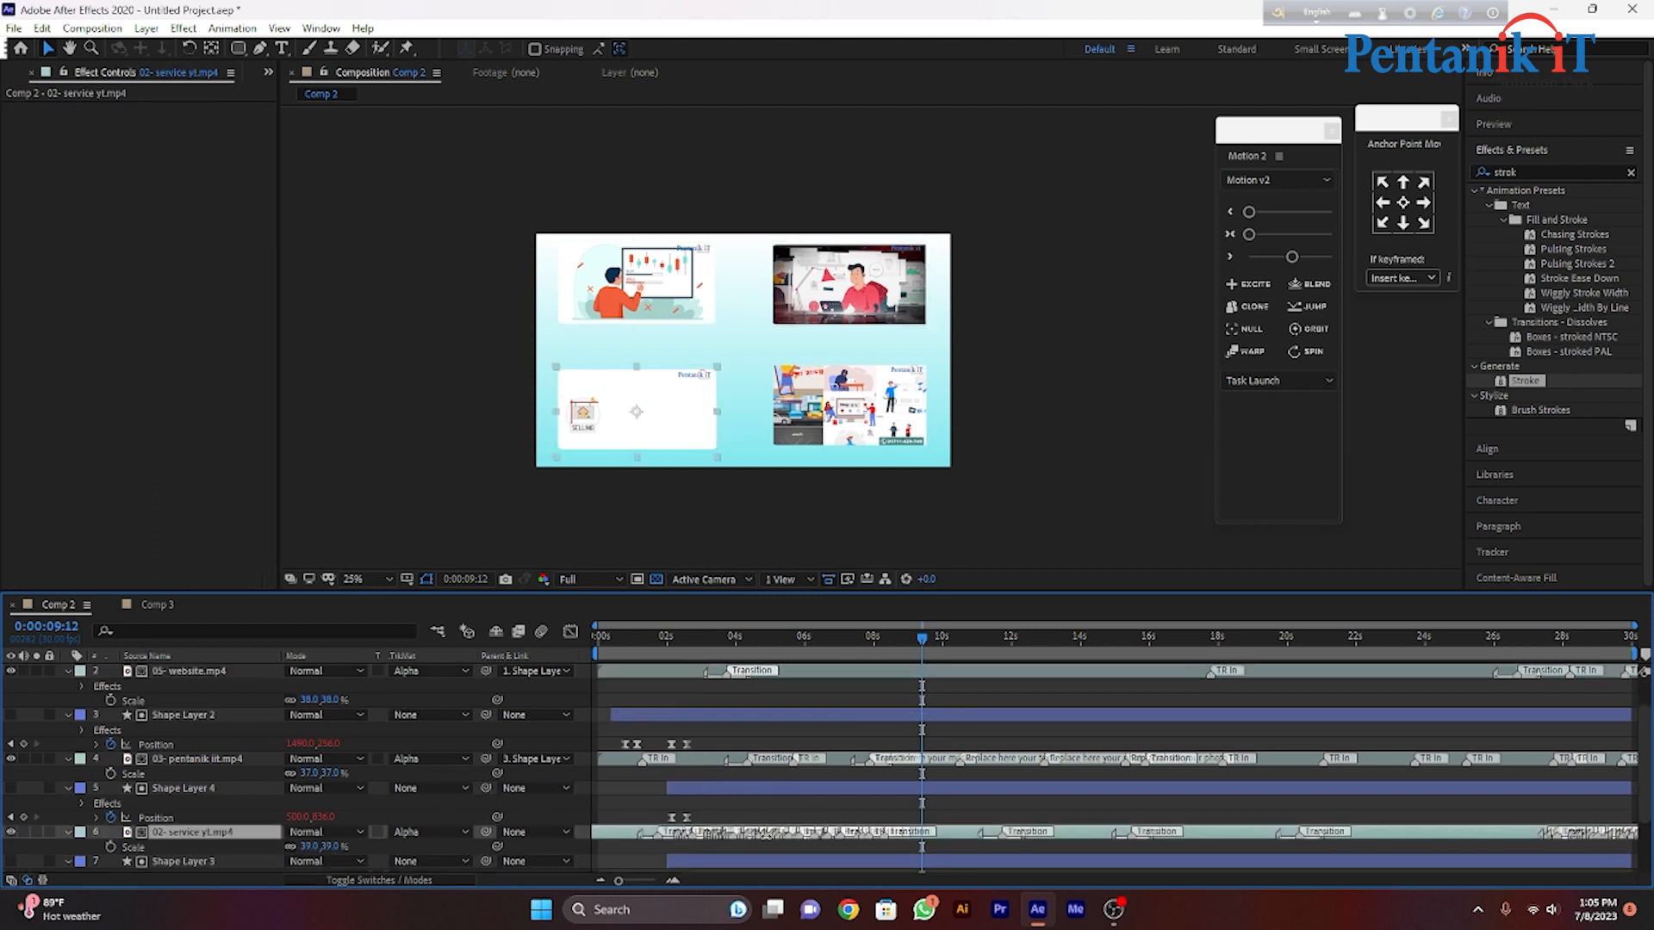
left_click_drag(485, 832, 287, 789)
scroll(391, 829, "down", 2)
left_click_drag(488, 819, 246, 777)
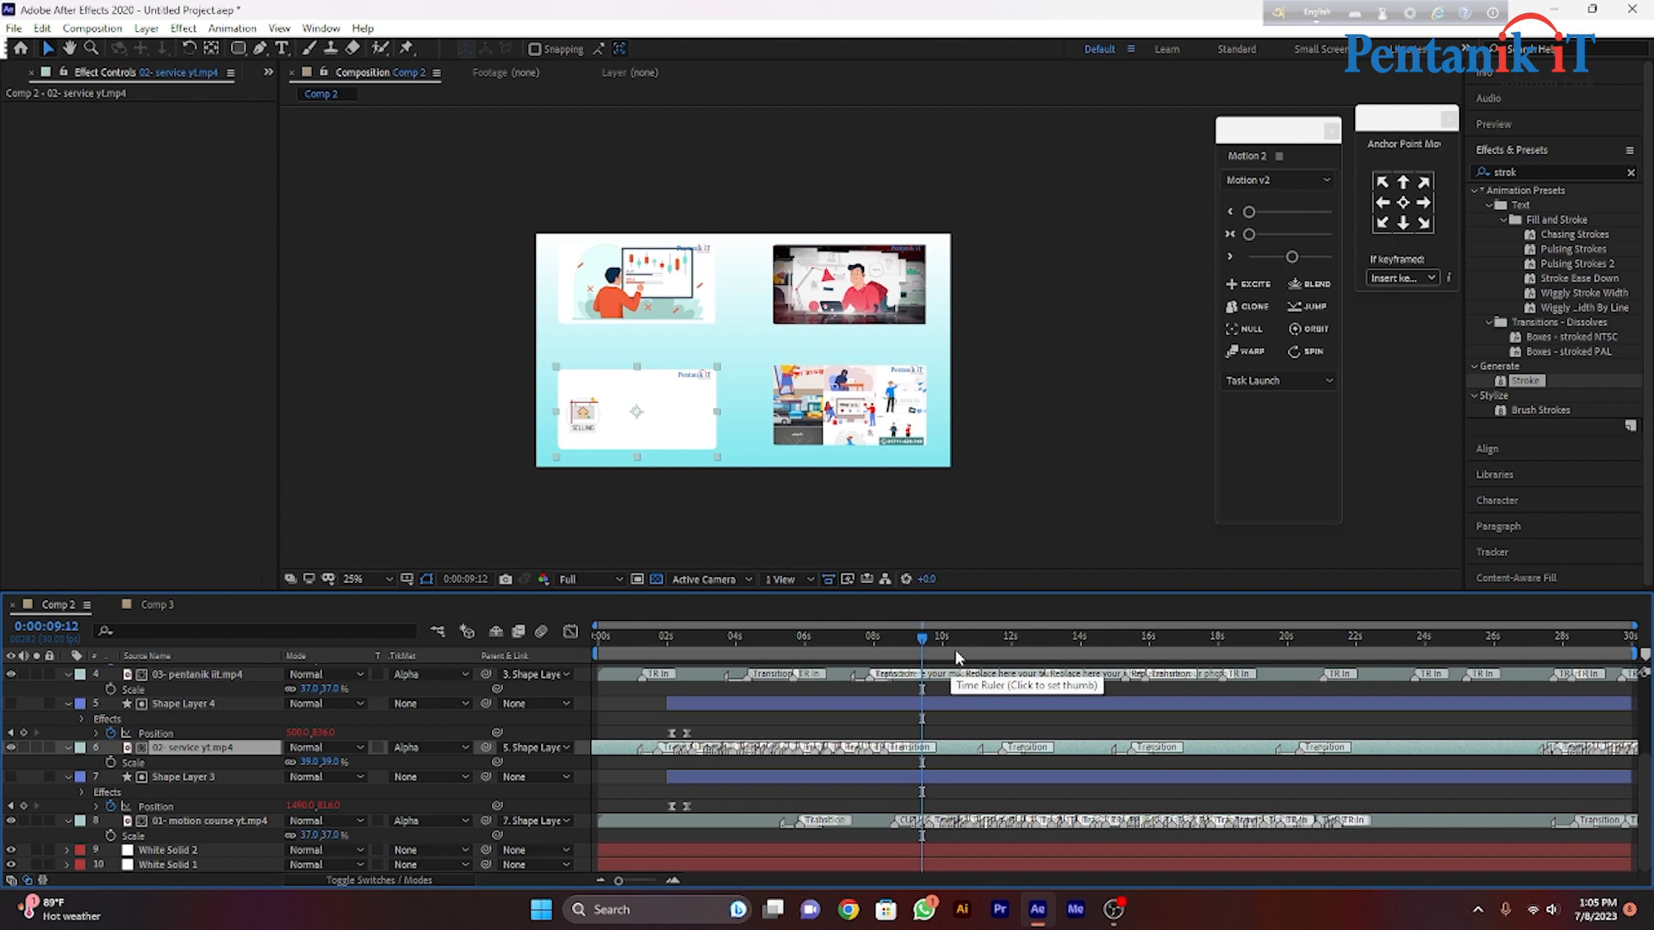
left_click_drag(921, 640, 554, 644)
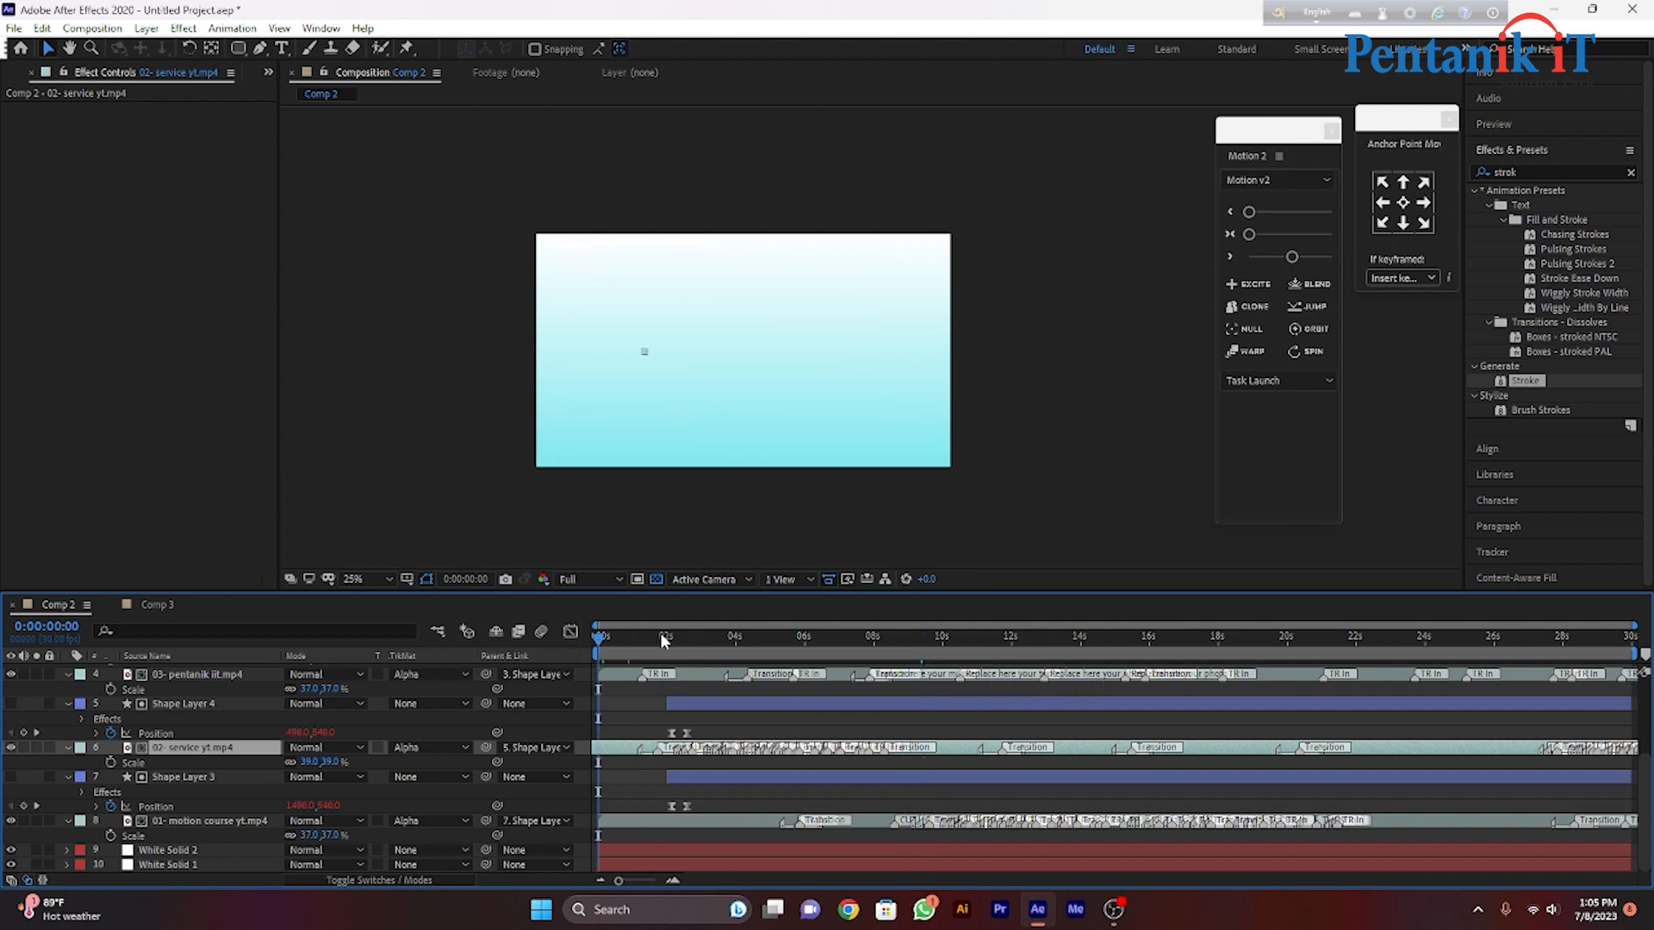
key("space")
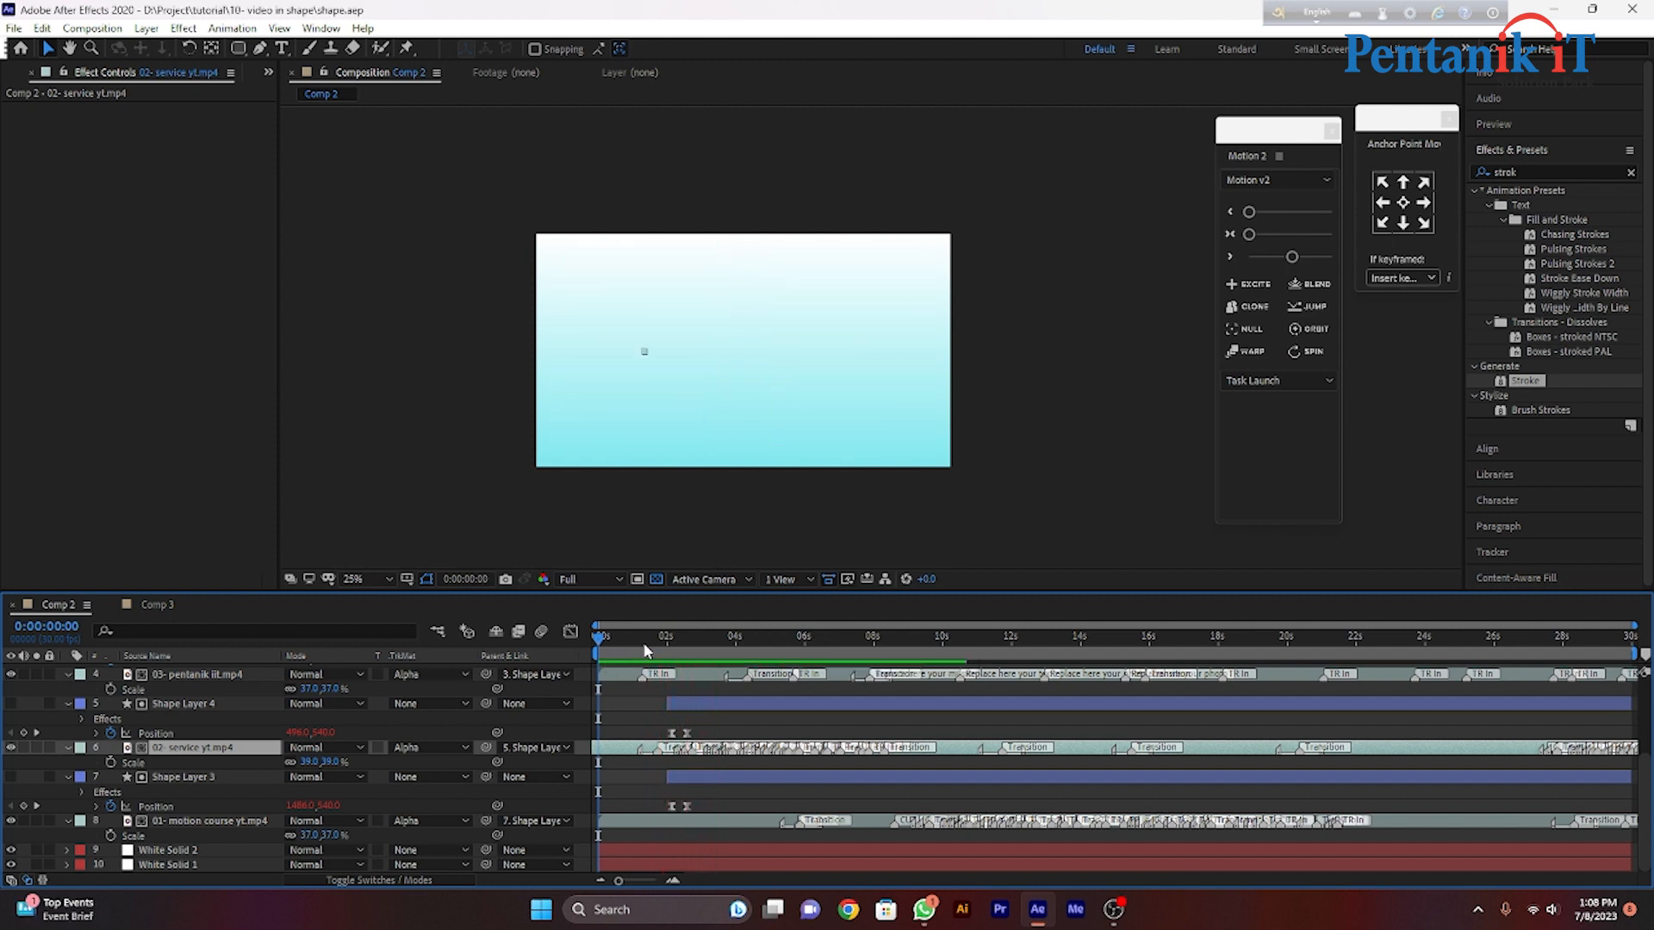
Move the current time to 0:00:00:04 and open Animation Composer 3.
mouse_move(601, 638)
left_mouse_down()
mouse_move(629, 638)
mouse_move(603, 646)
left_mouse_up()
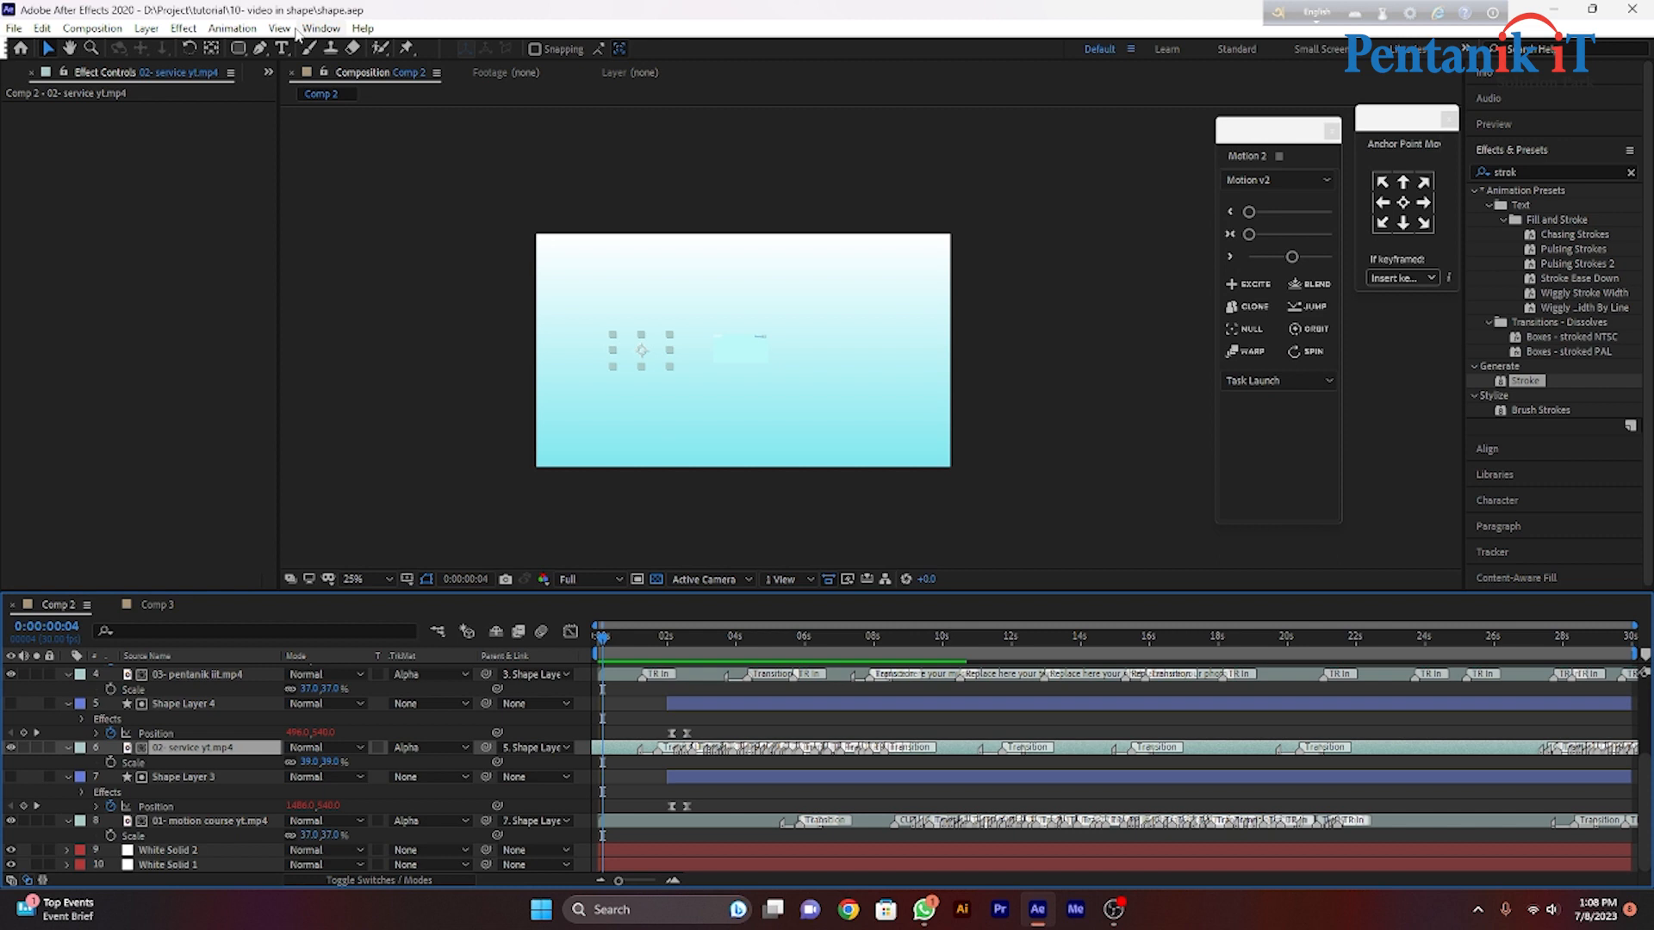
left_click(321, 28)
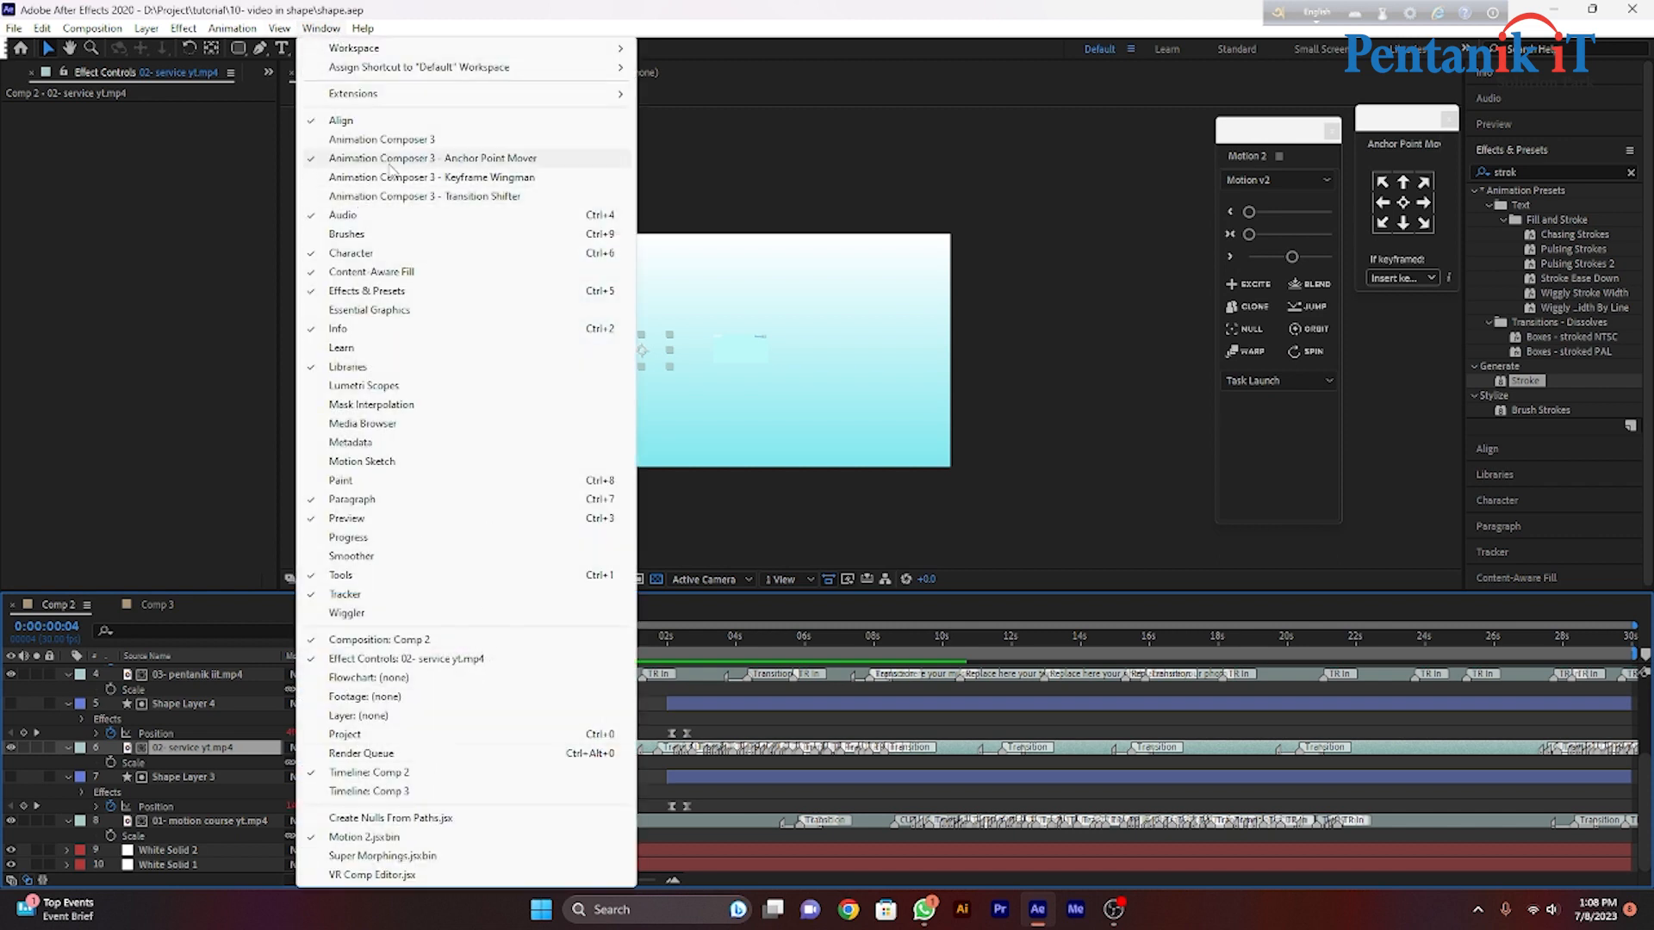
left_click(414, 142)
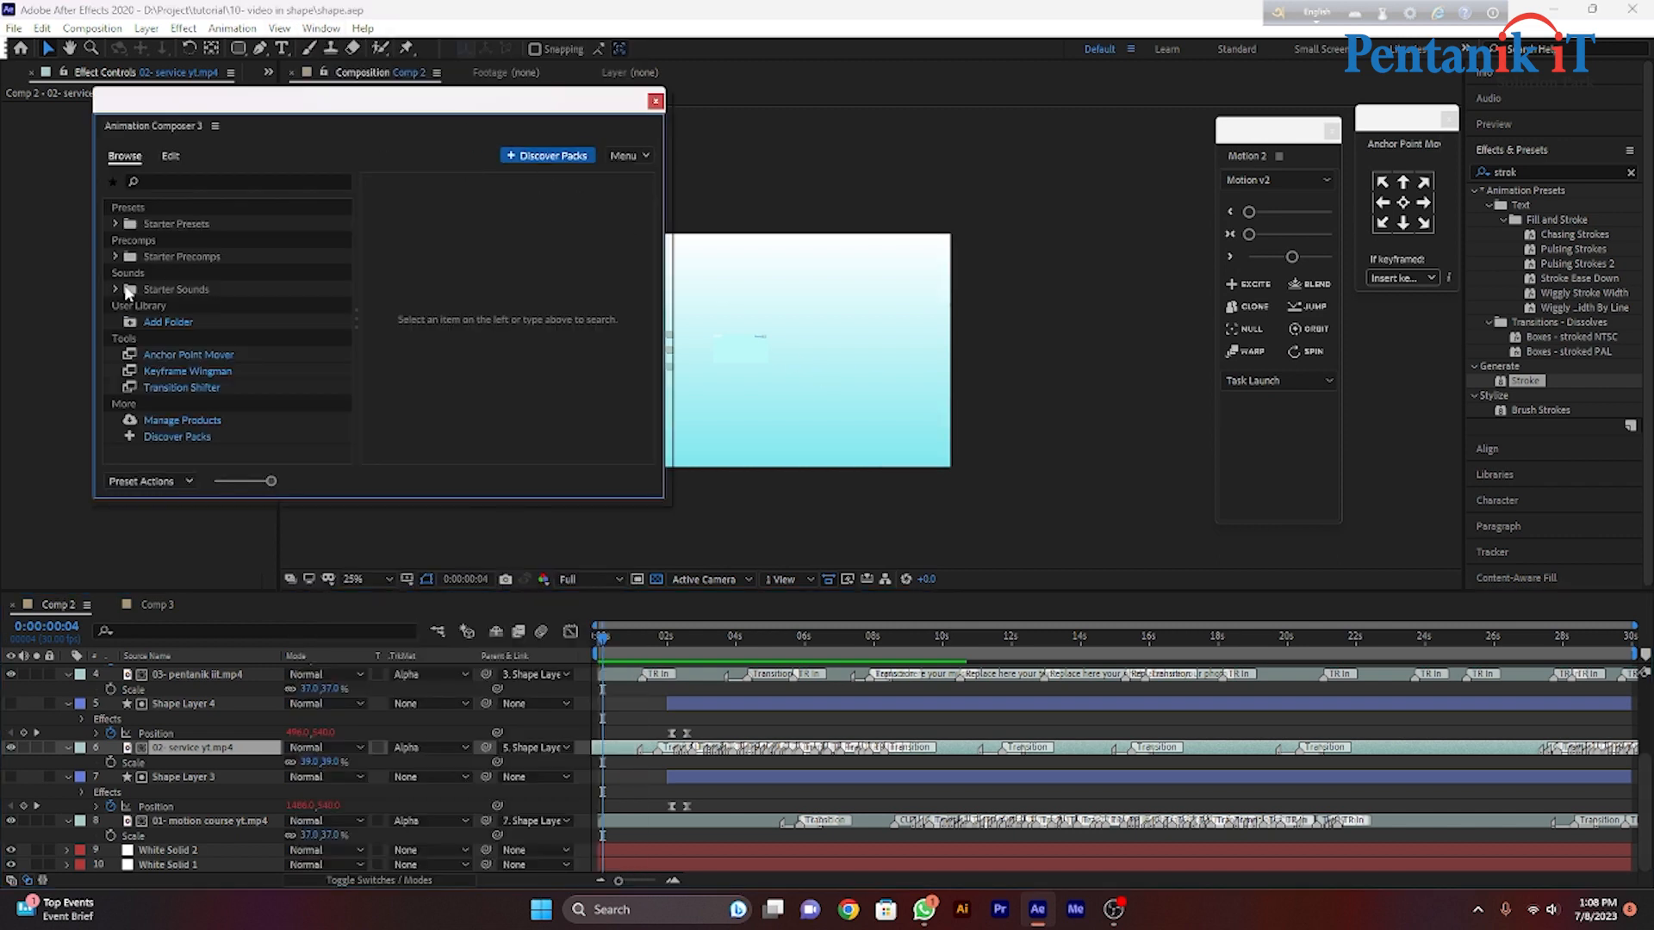
Add the Hollow Pop 06.wav sound from the Starter Sounds Pop folder at the current time.
left_click(117, 290)
scroll(205, 388, "down", 3)
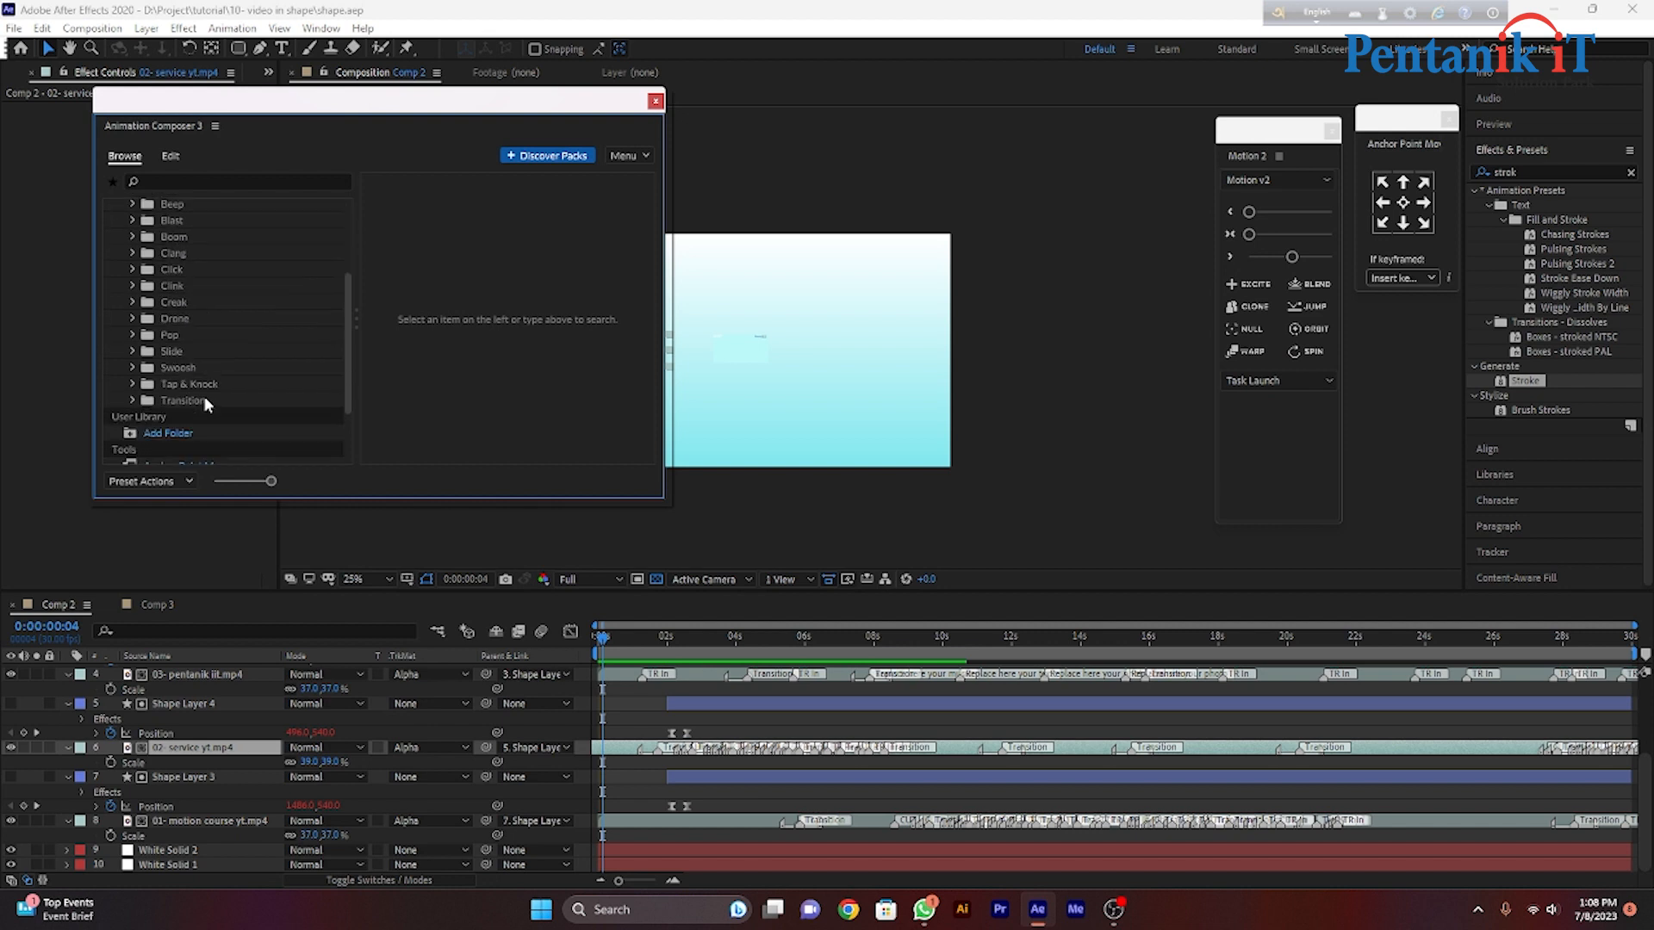
left_click(169, 338)
left_click(132, 335)
double_click(212, 345)
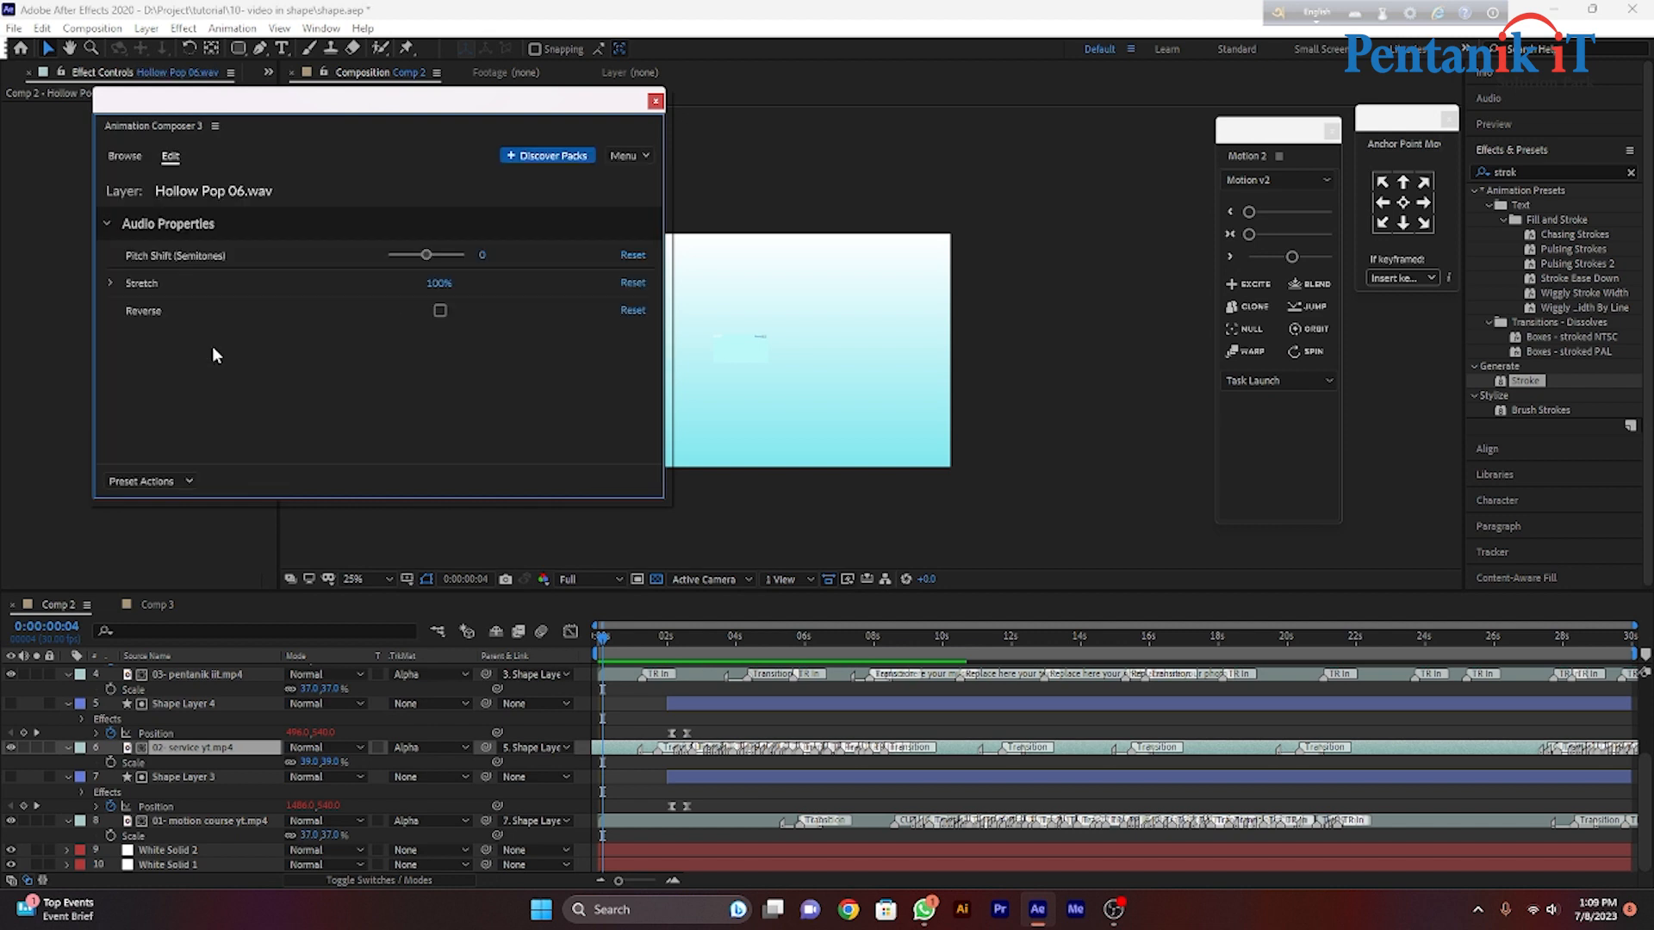
Move the current time to 0:00:00:21 and add Soft Slide 02 - Short 02.wav from the Slide sounds.
left_click_drag(601, 119, 455, 148)
left_click(579, 646)
key("space")
left_click(623, 638)
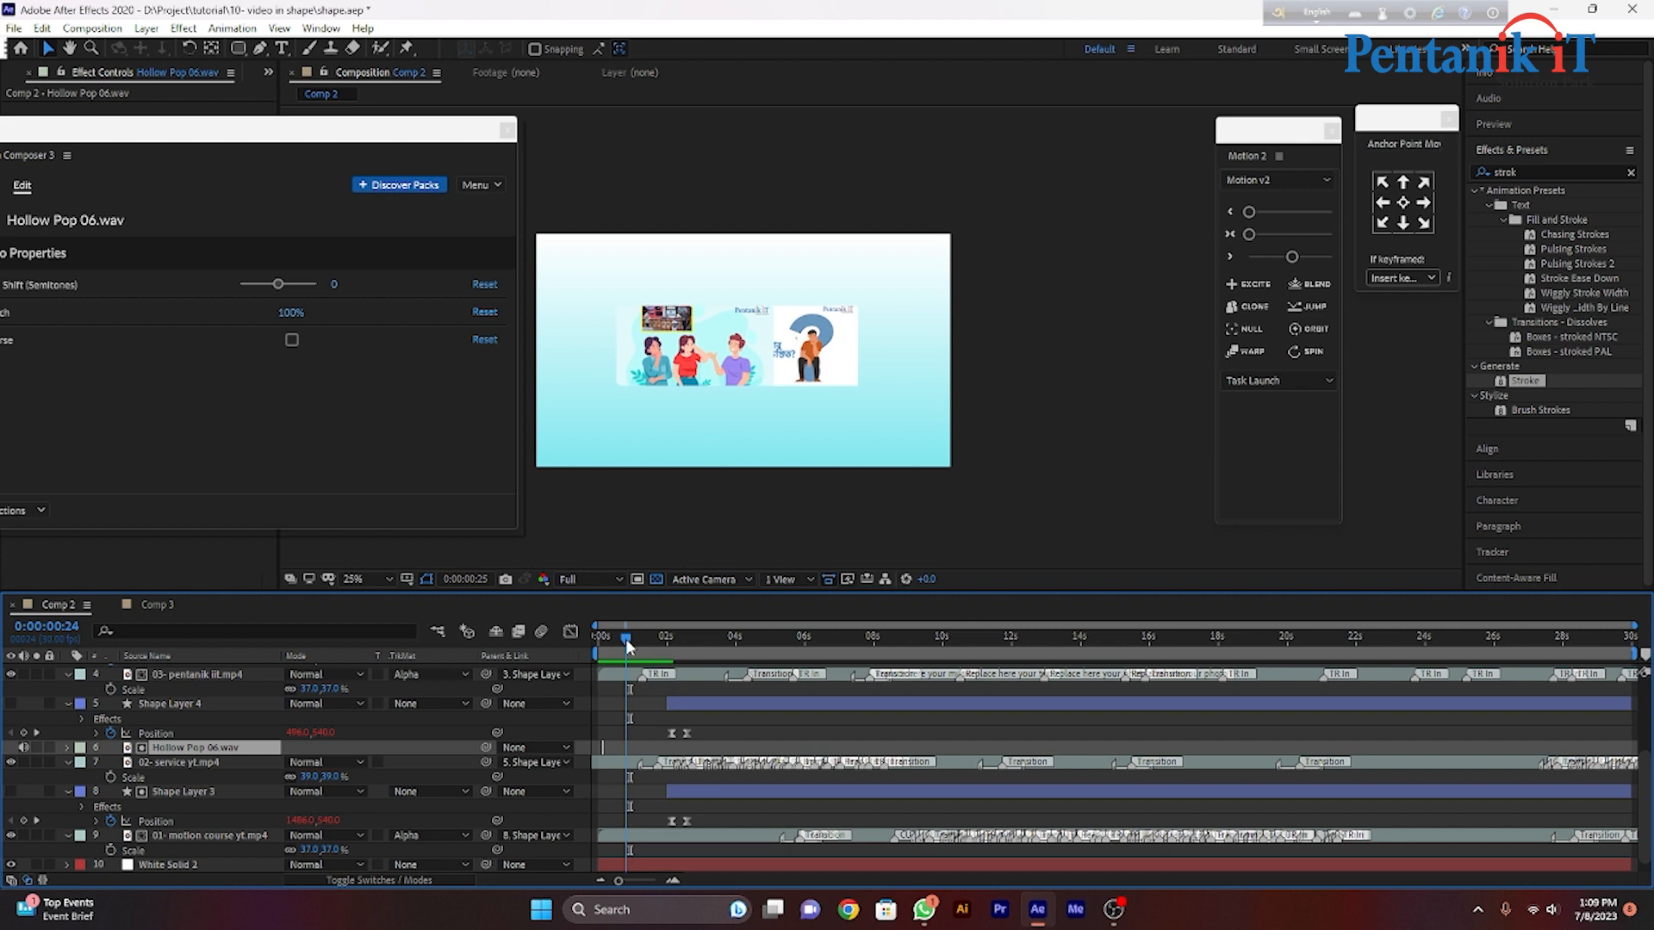
left_click_drag(332, 140, 395, 131)
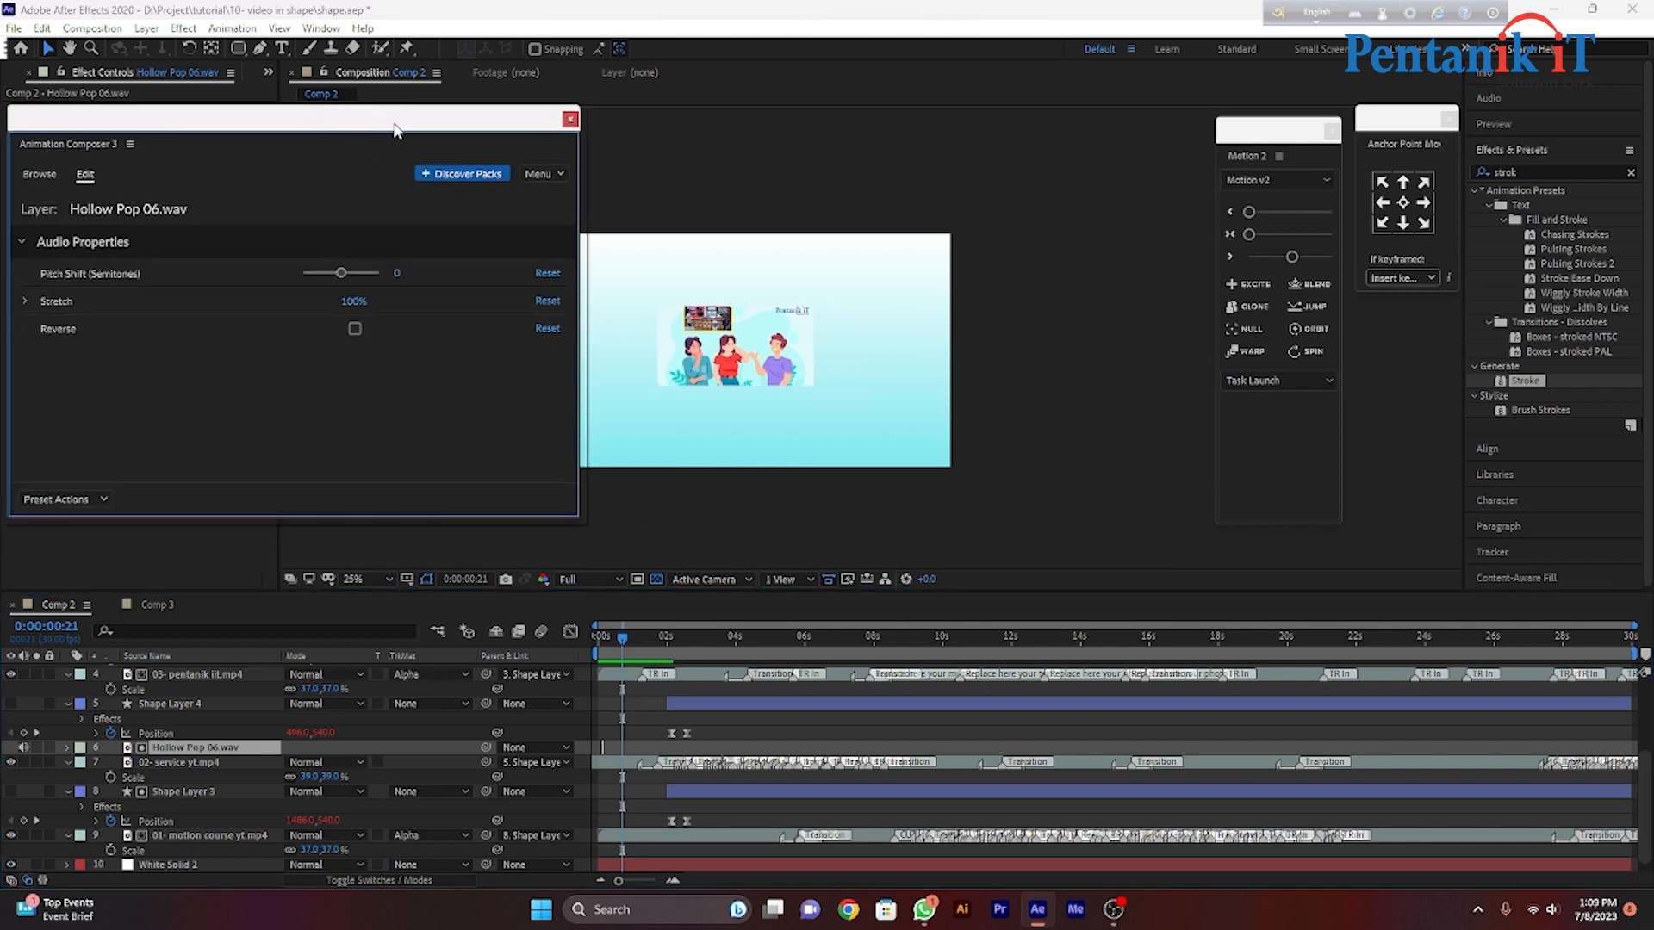
left_click(26, 174)
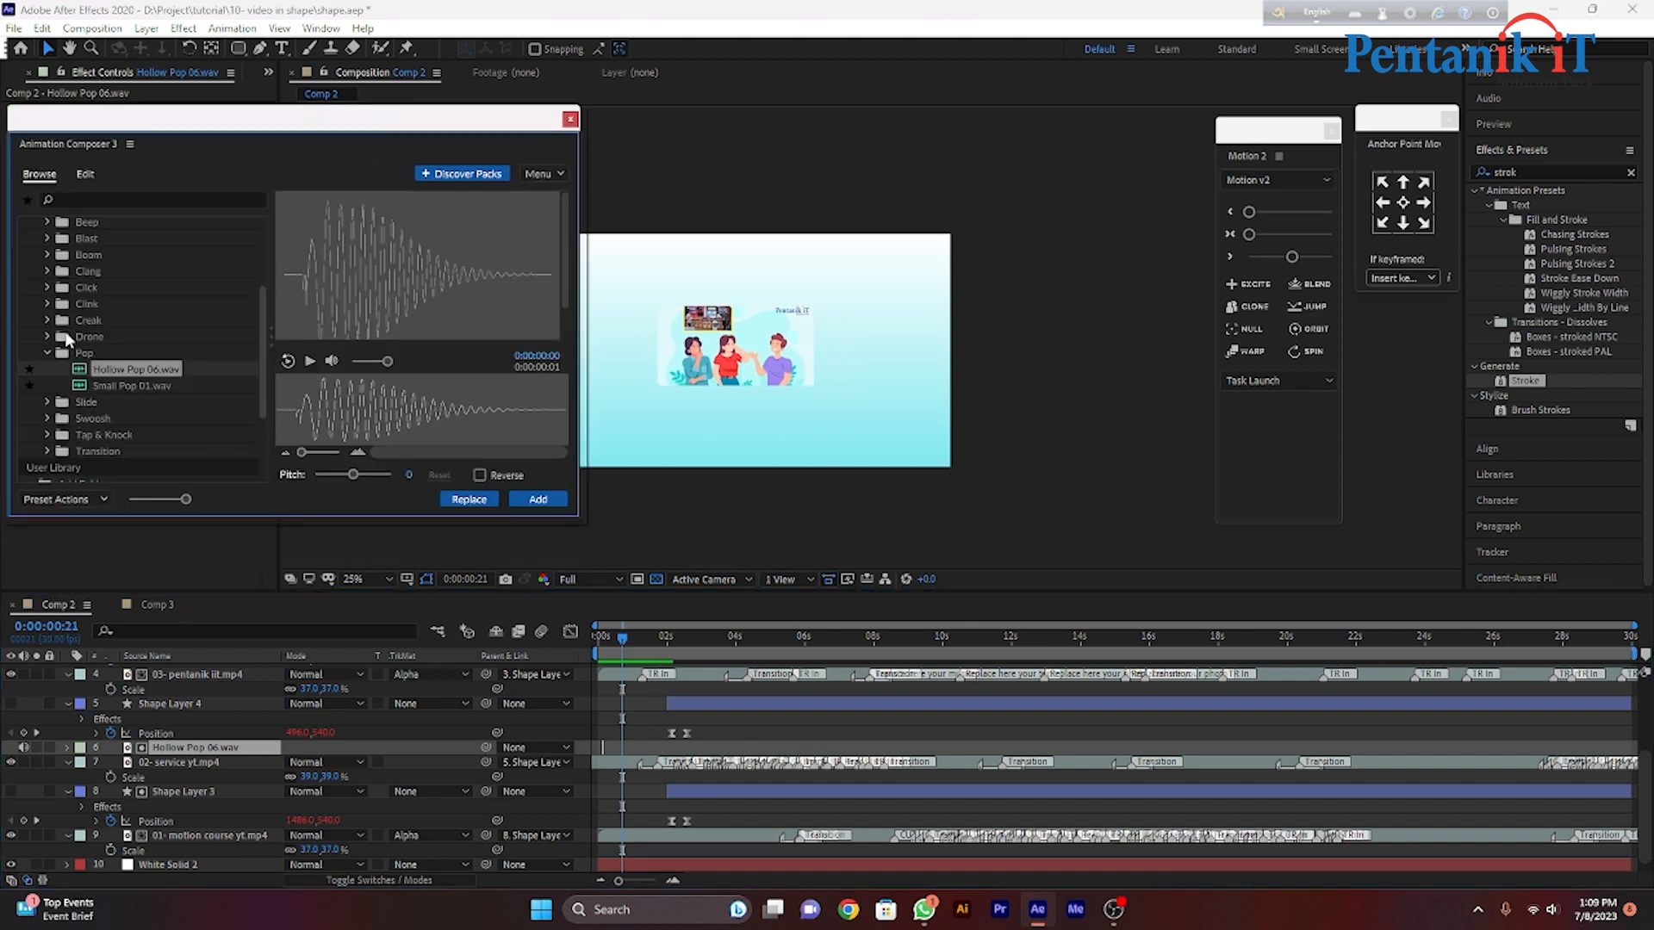
left_click(48, 402)
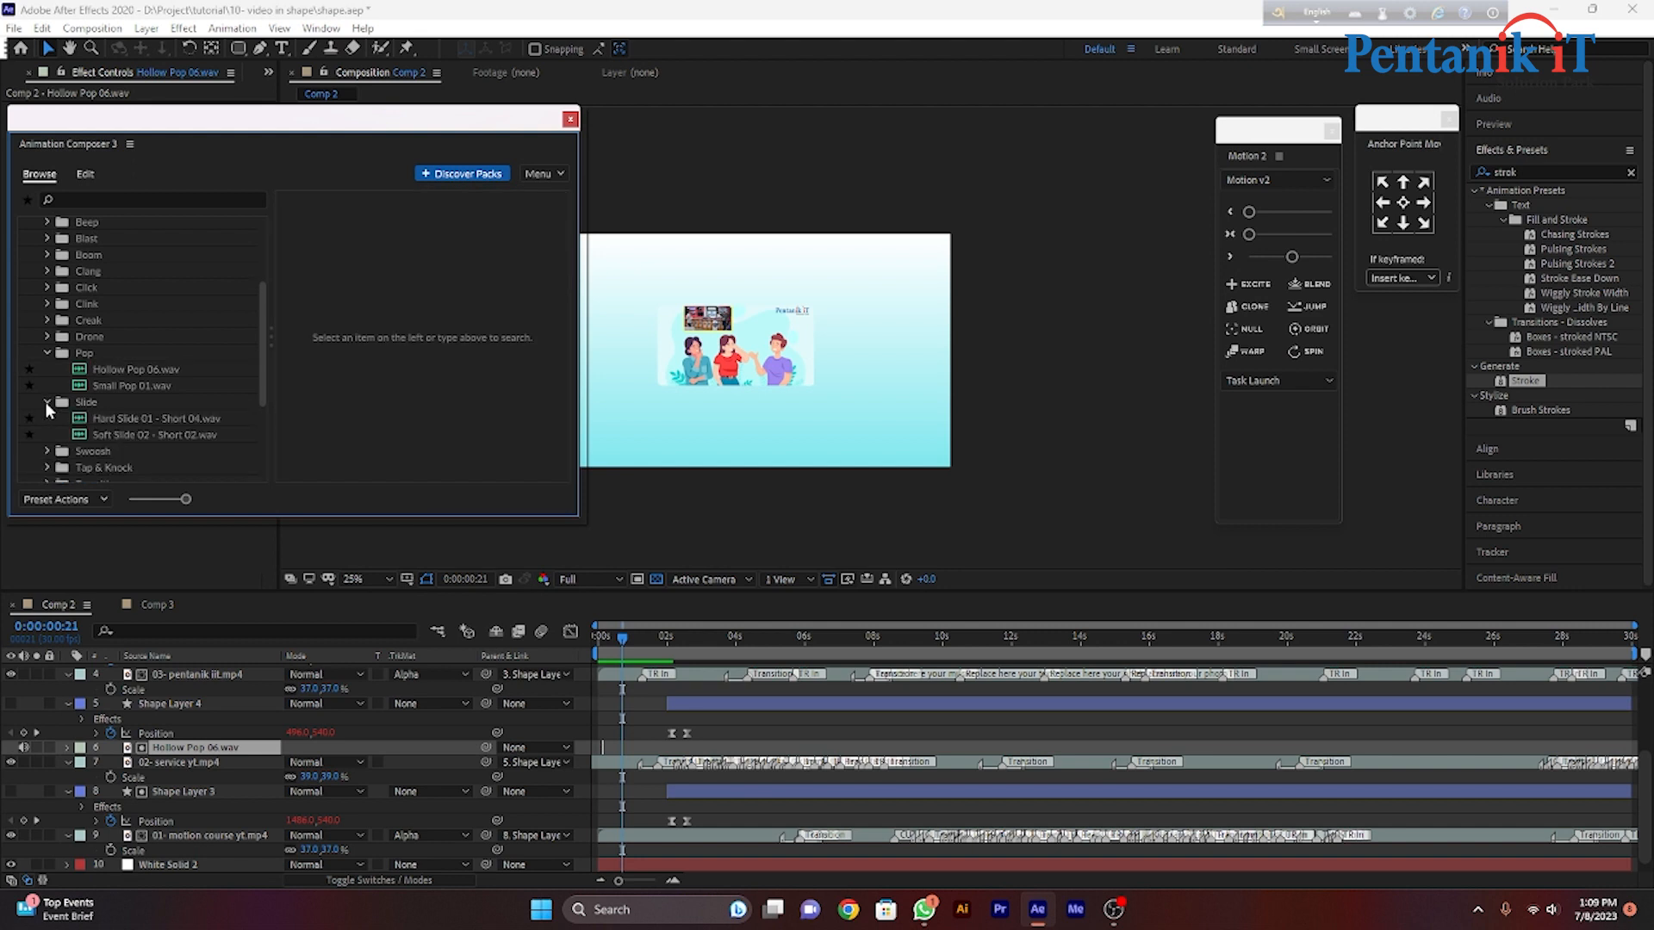
left_click(128, 433)
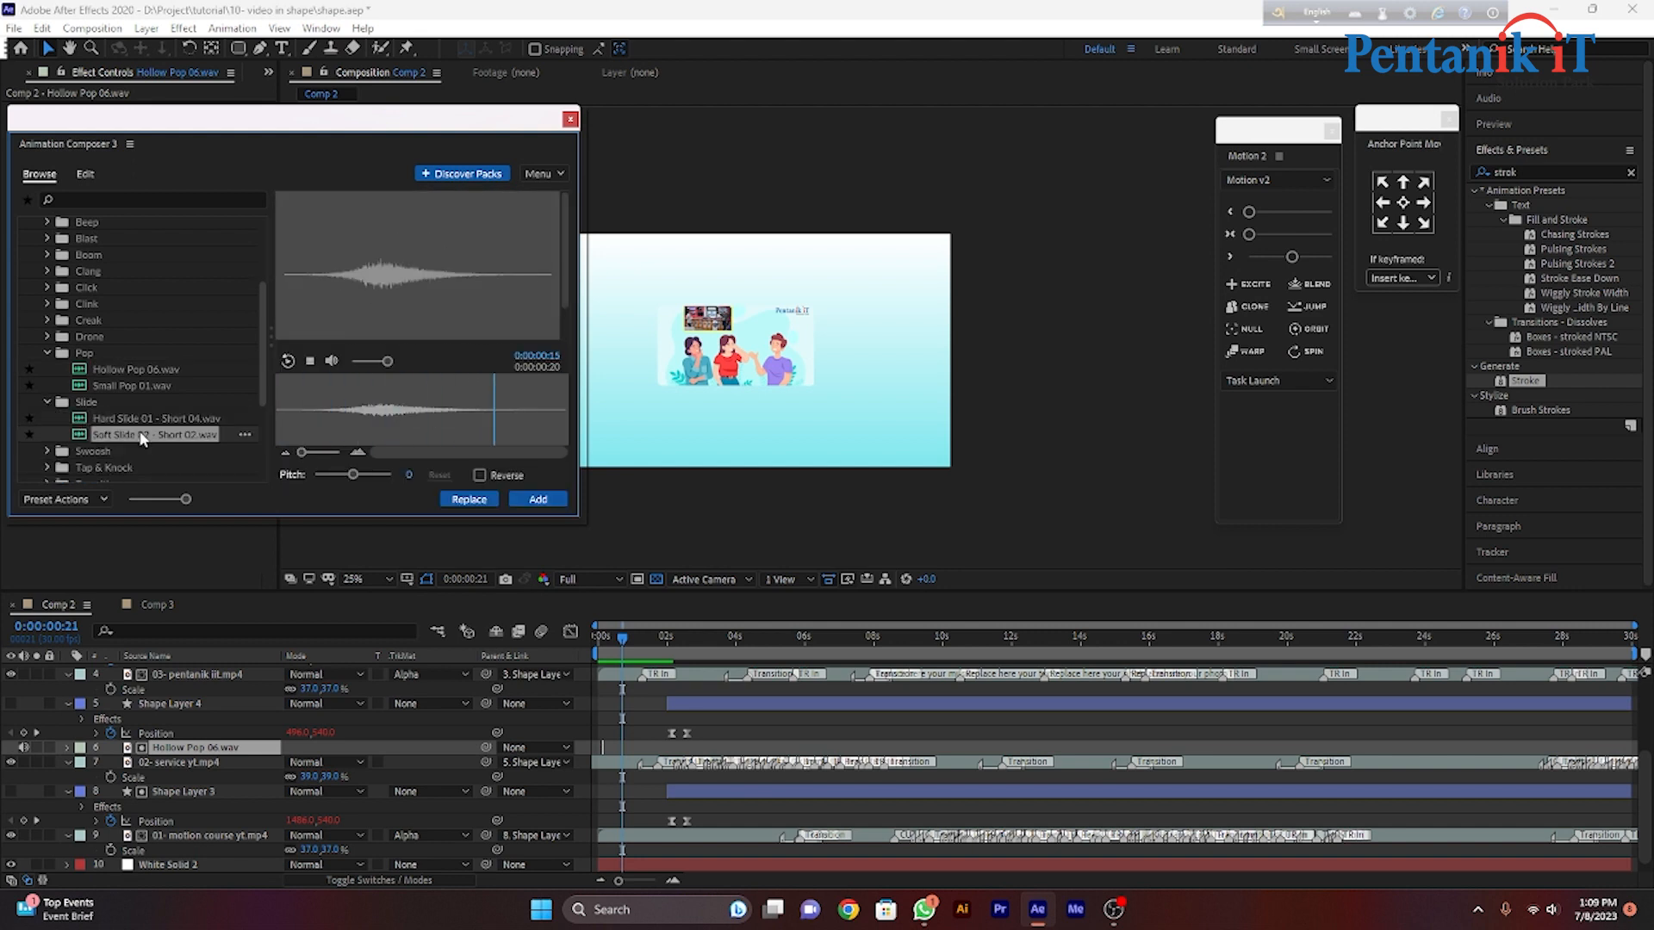
double_click(132, 432)
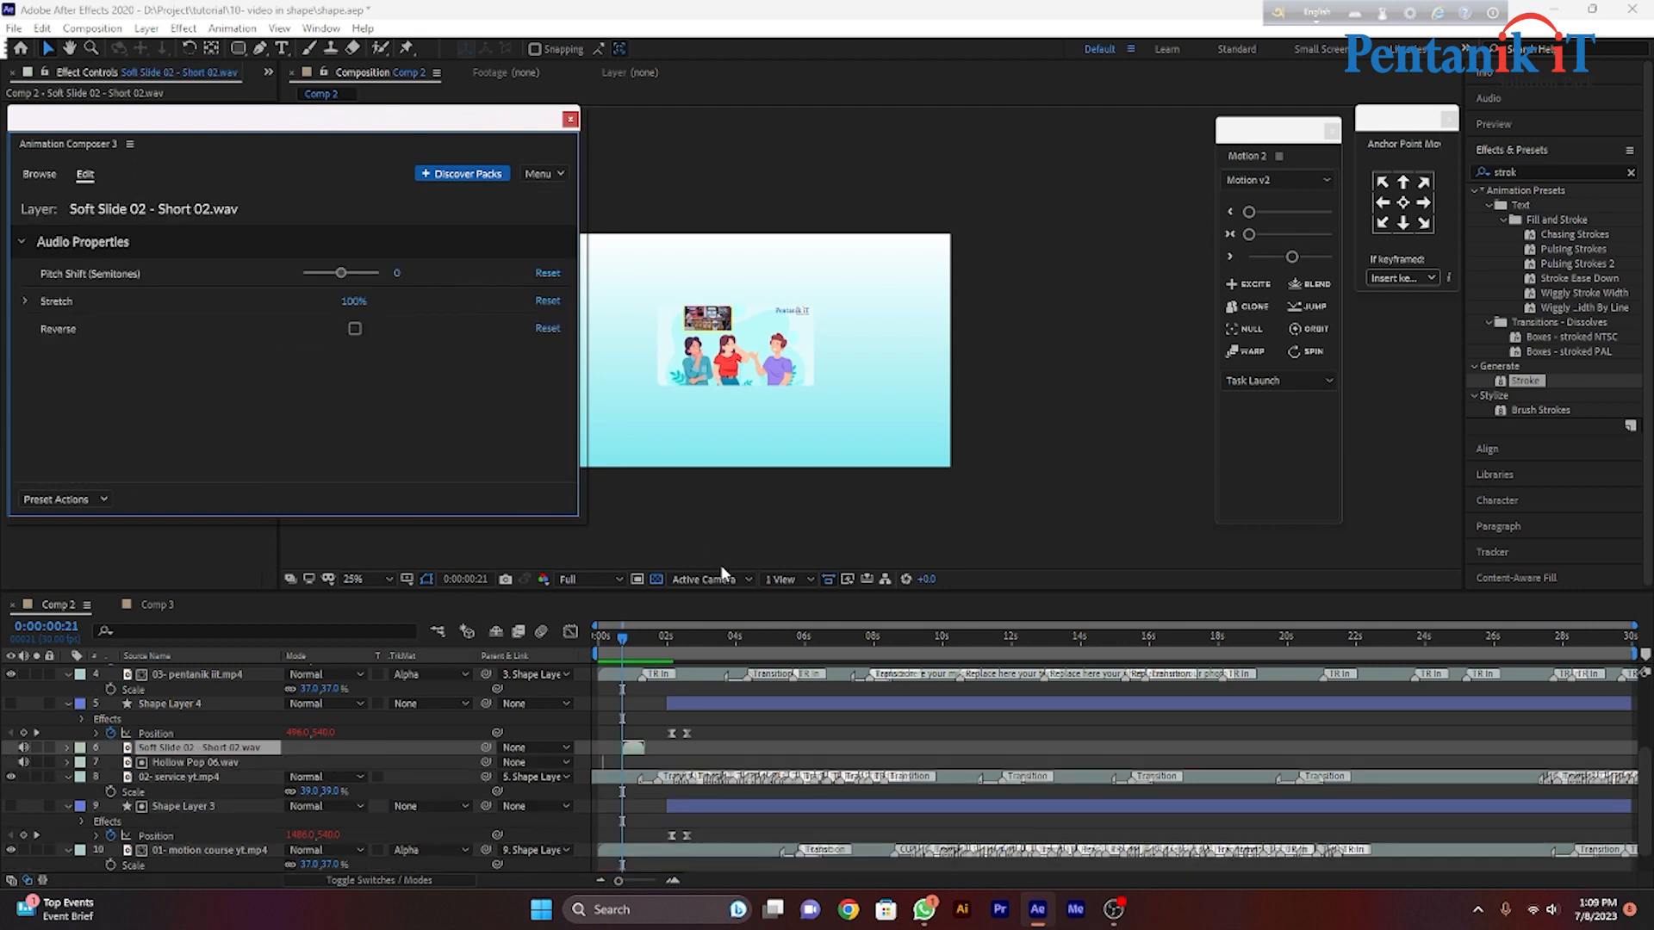
Add another Soft Slide 02 - Short 02.wav at 0:00:02:04, where the rectangles' vertical split begins.
key("space")
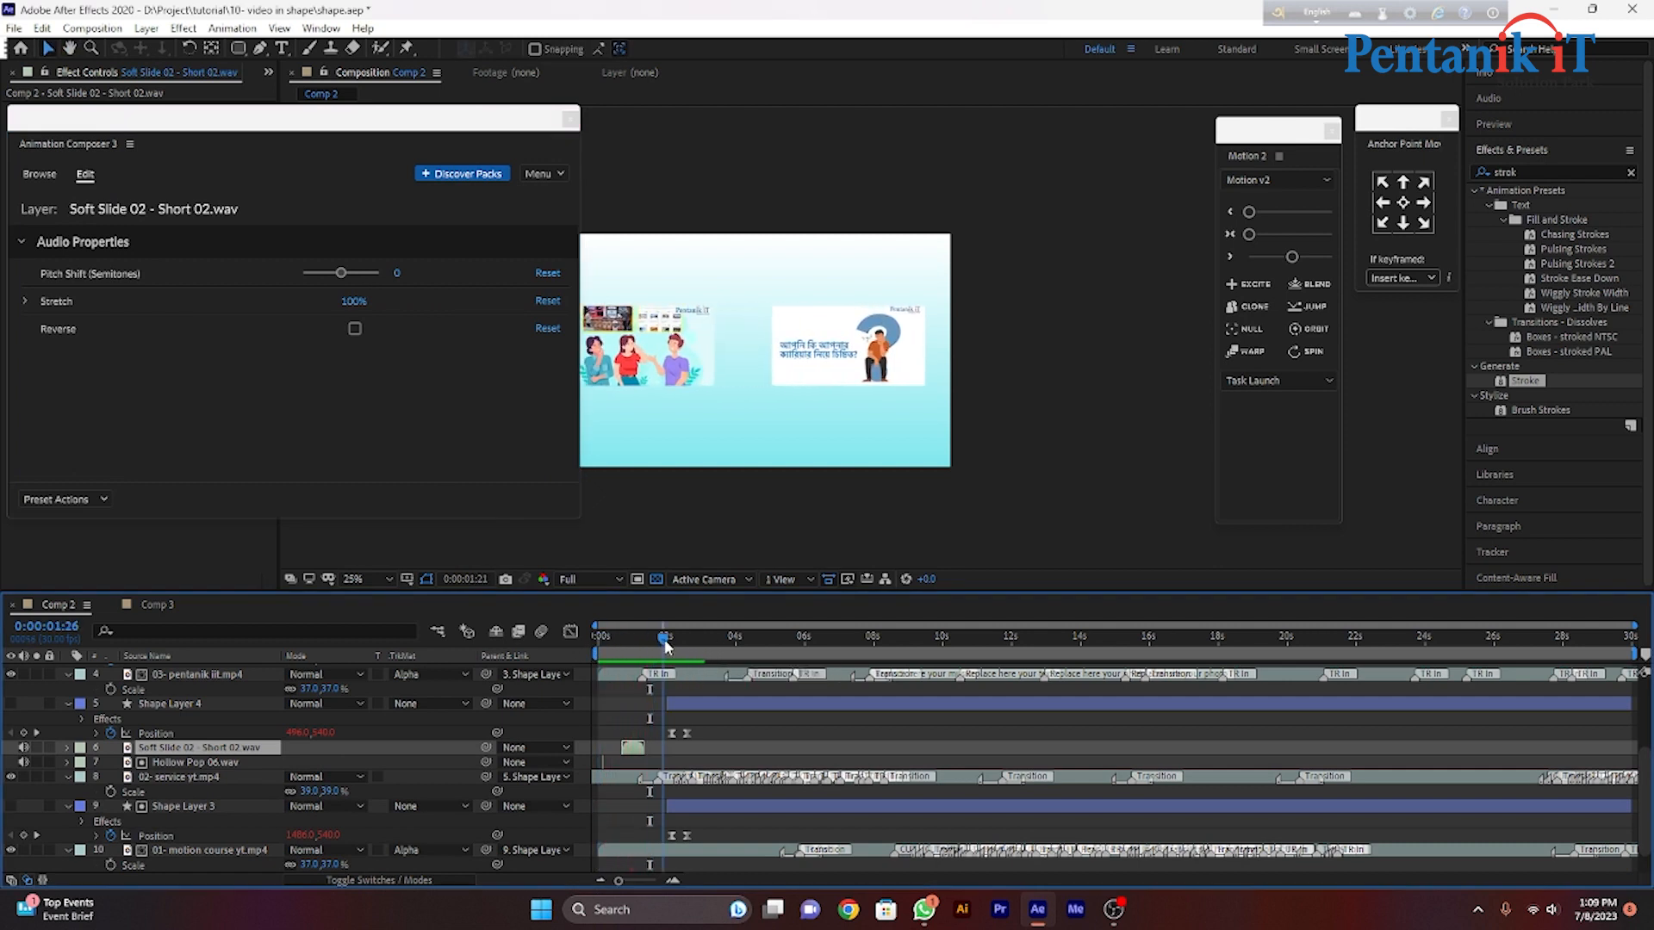
left_click(672, 645)
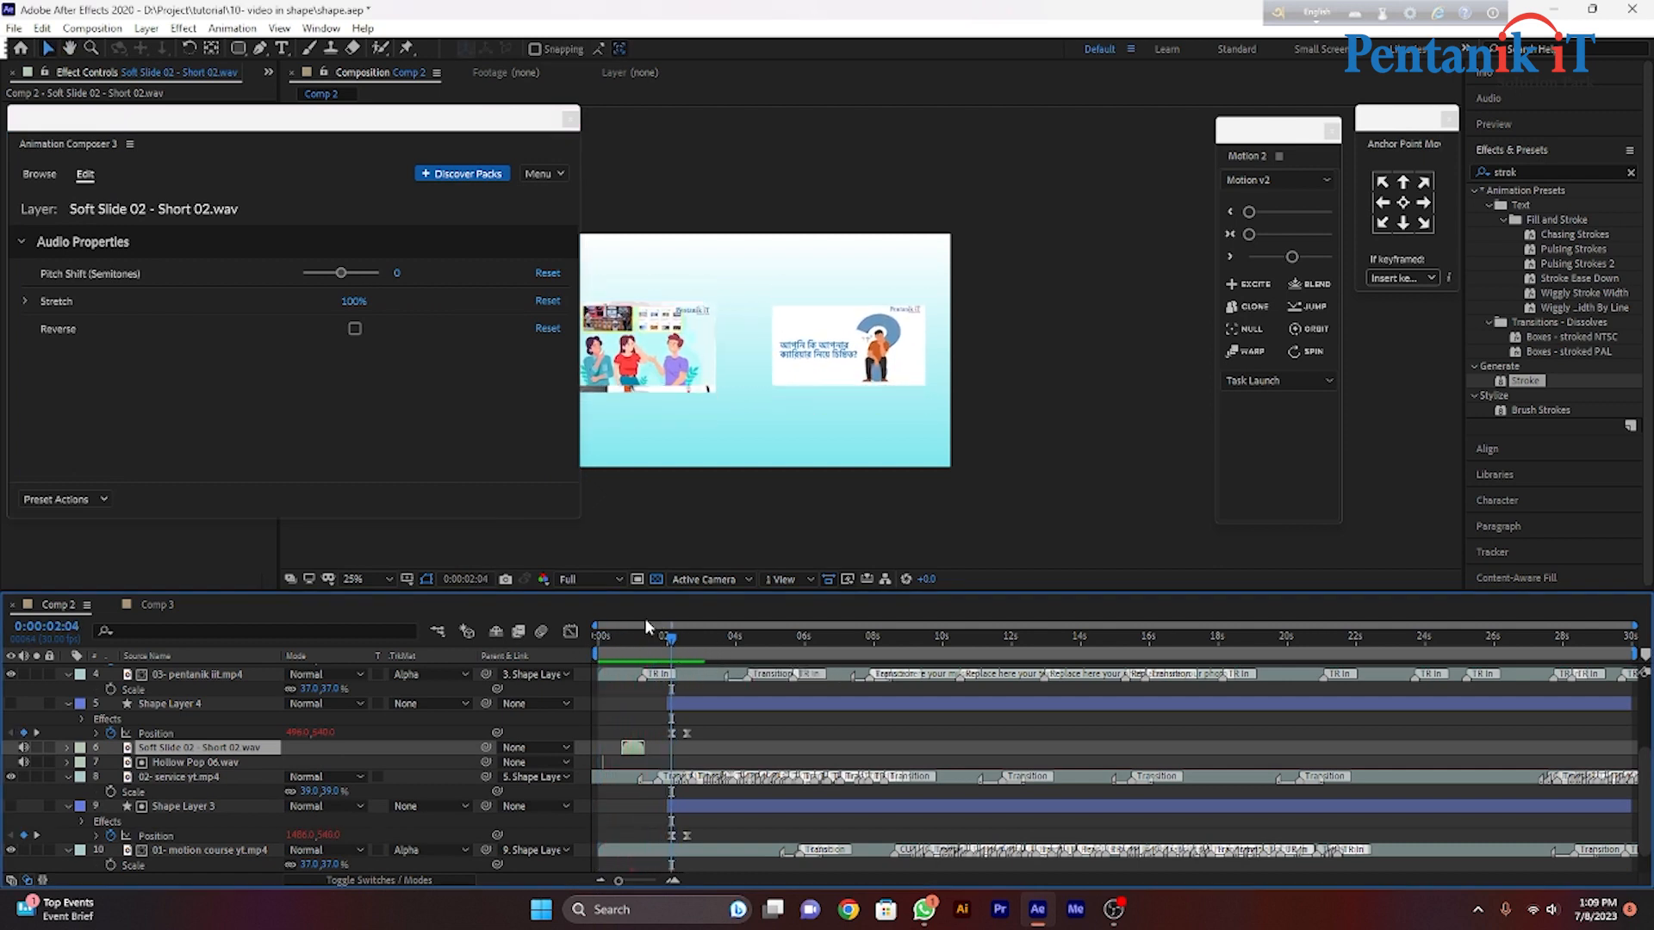
left_click(40, 174)
double_click(121, 436)
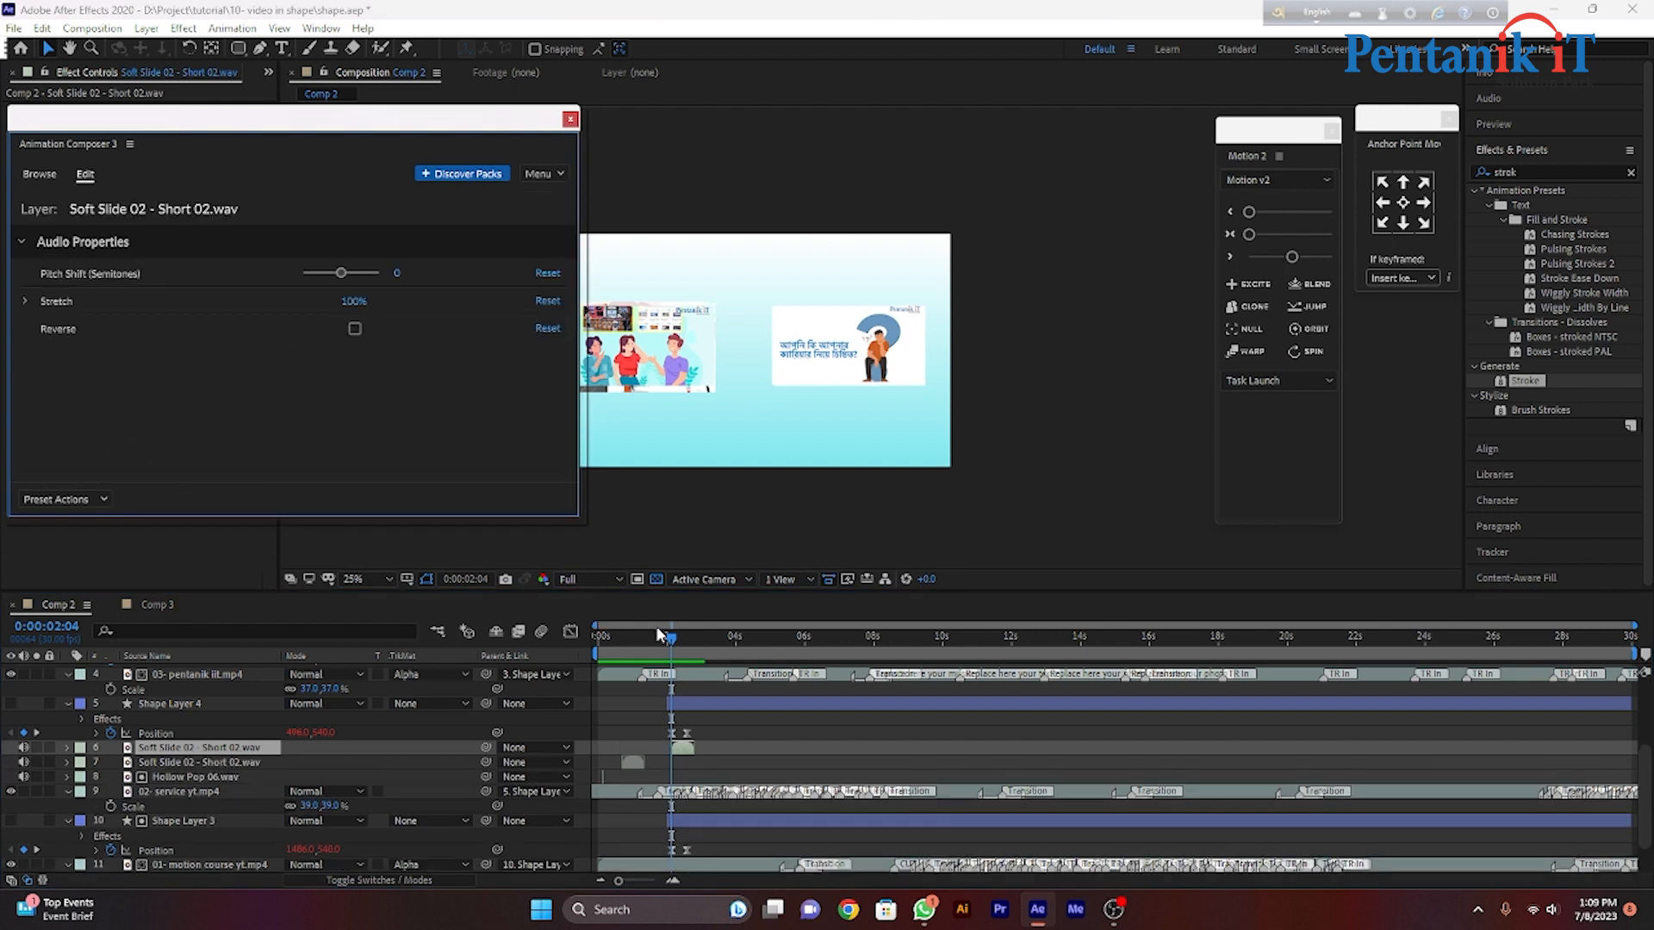
Preview the animation with its sound effects from the start of the composition.
left_click(596, 638)
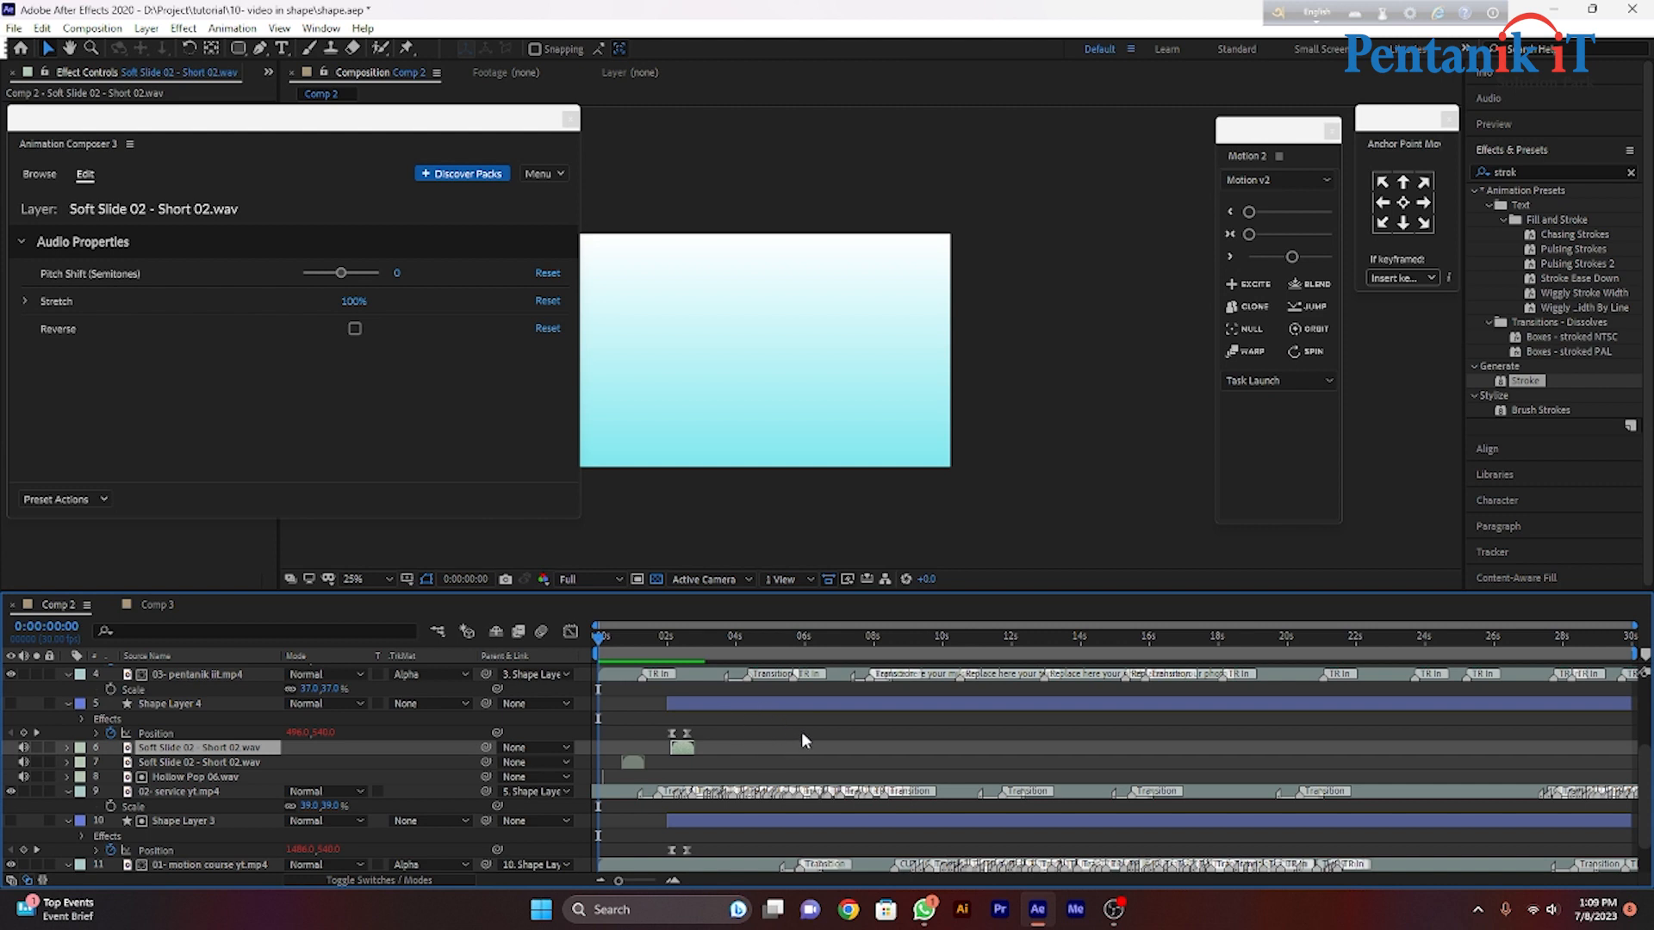
key("space")
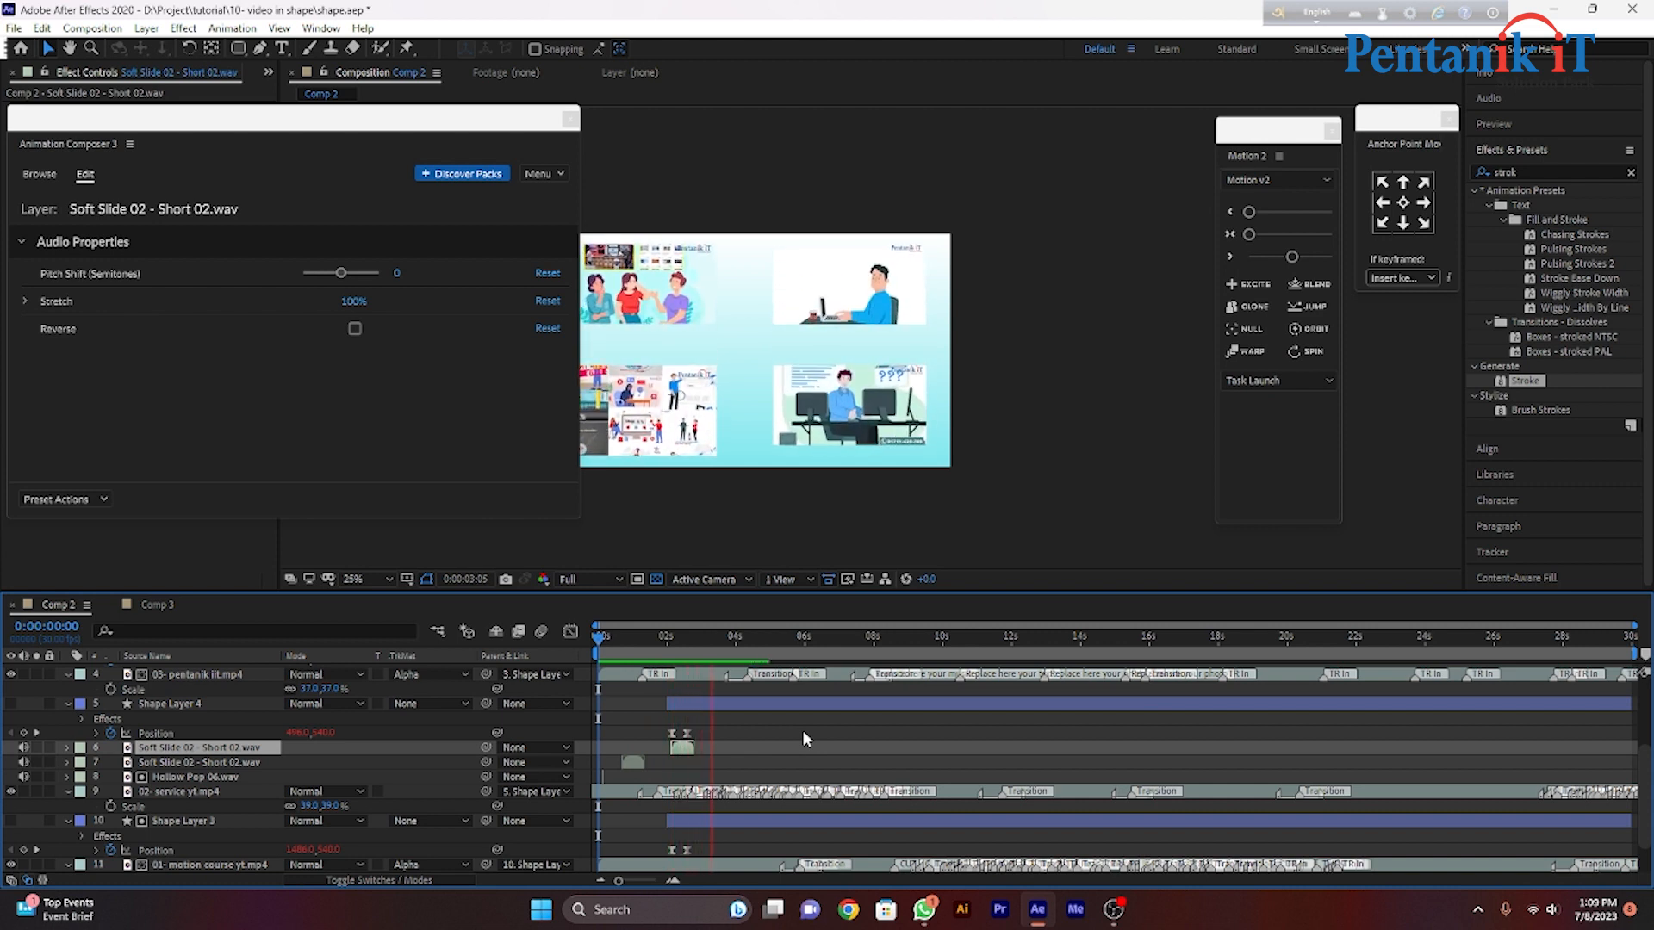
left_click(761, 642)
left_click_drag(761, 642, 558, 636)
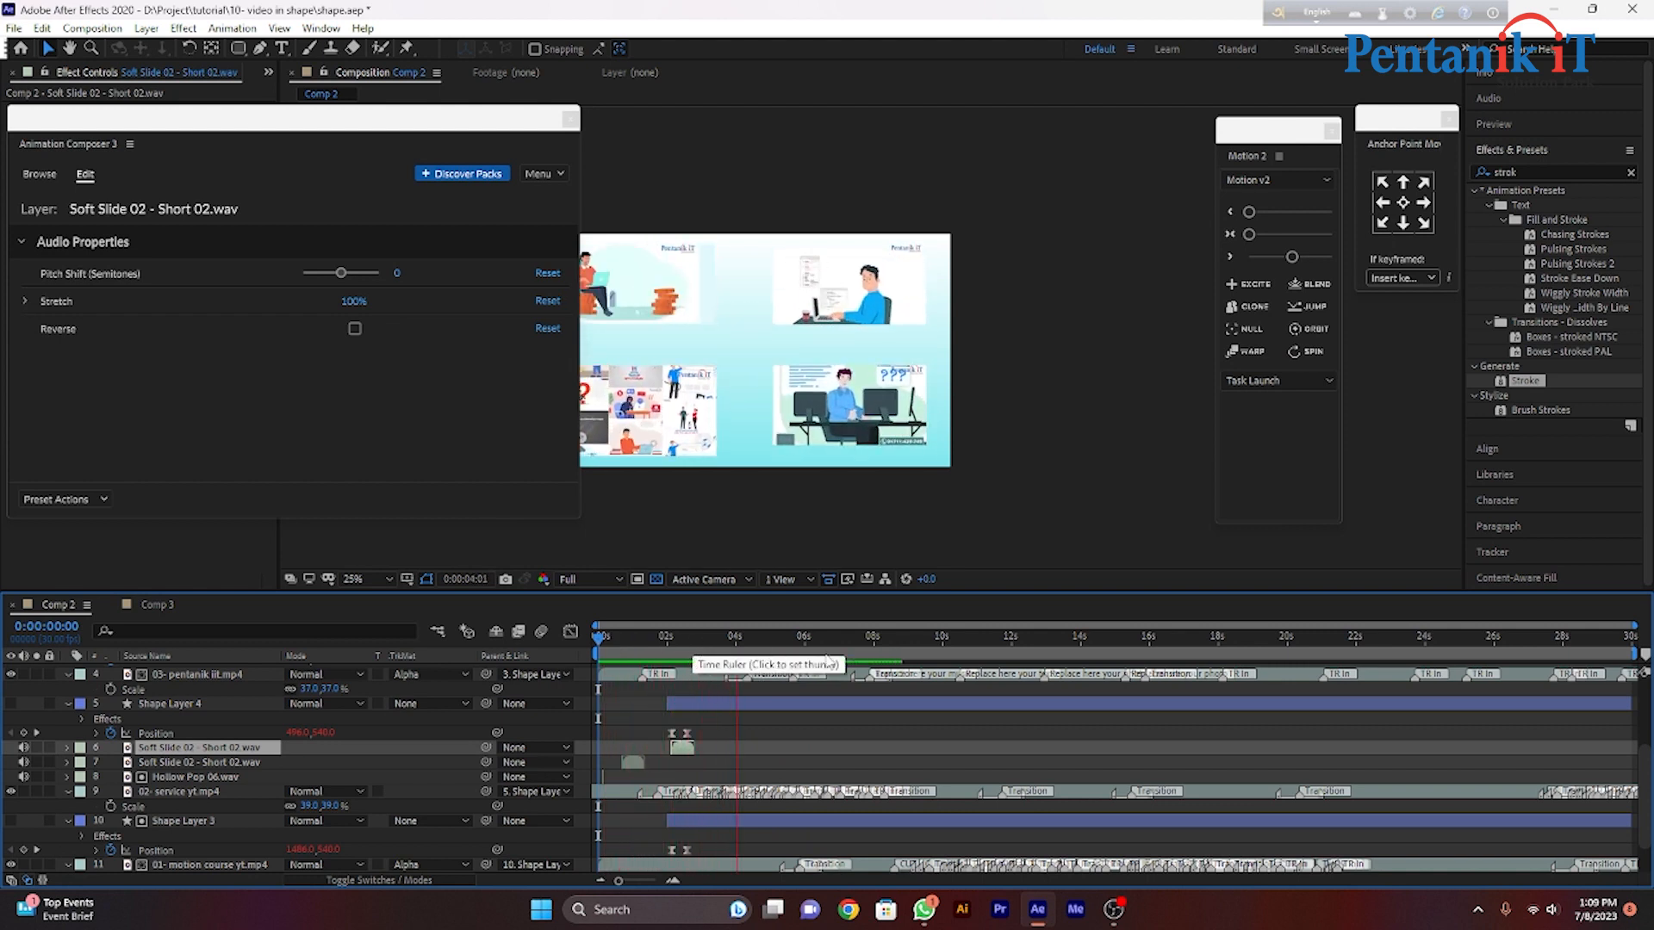
key("space")
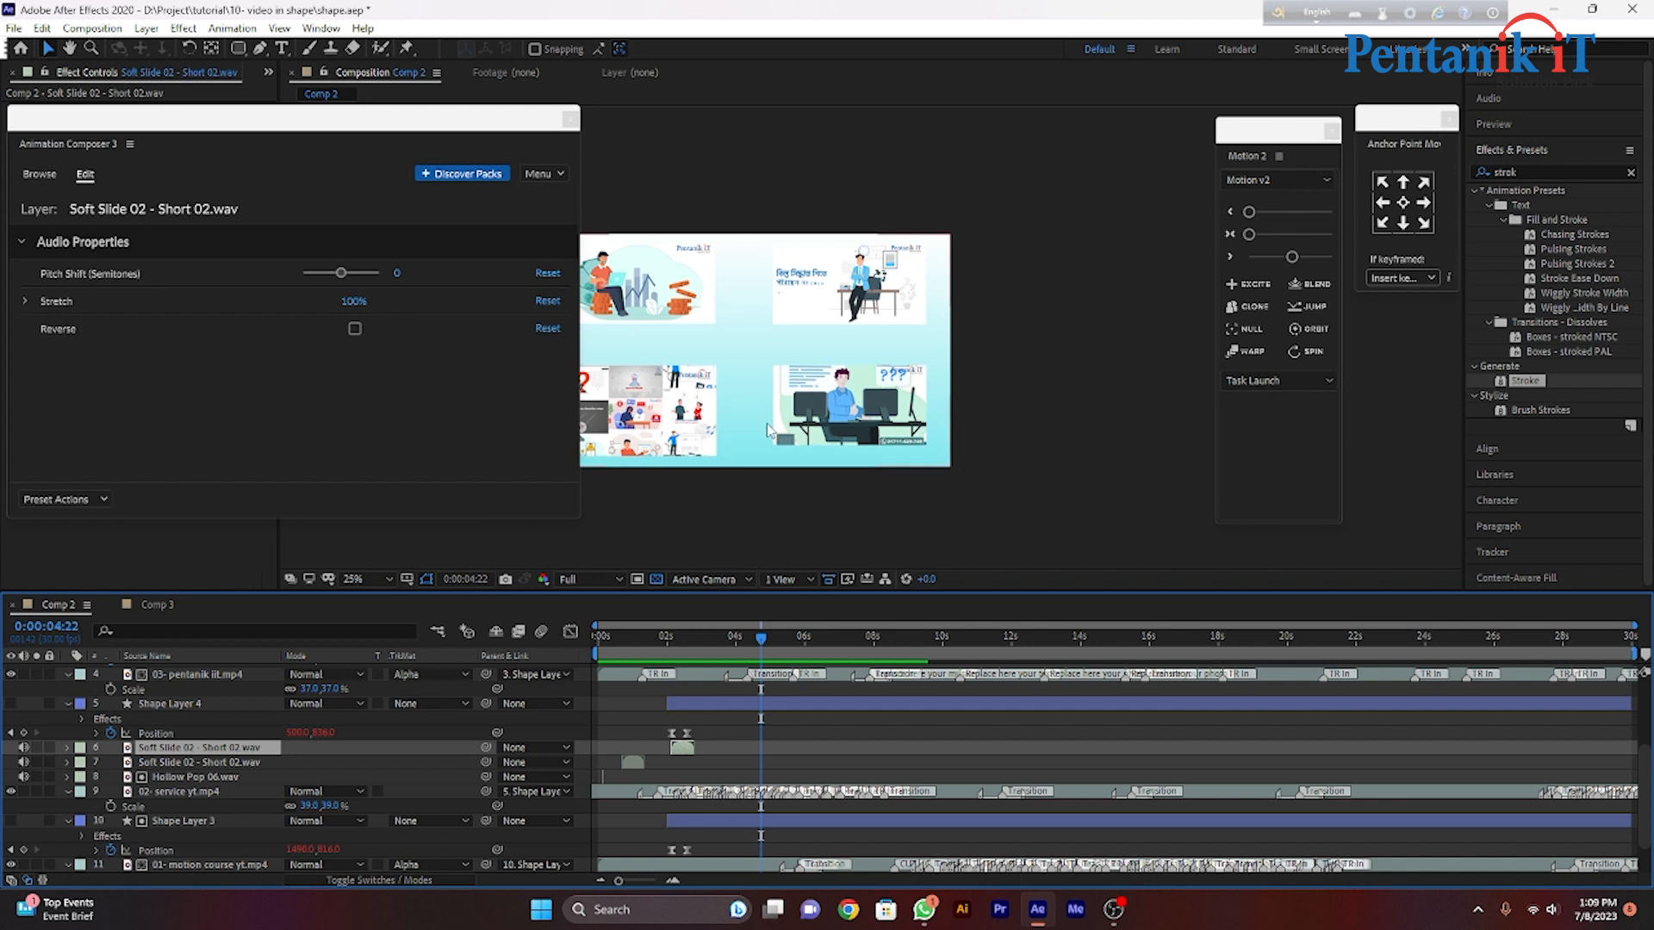
Close Animation Composer 3 and save the project.
left_click(571, 120)
key("ctrl+s")
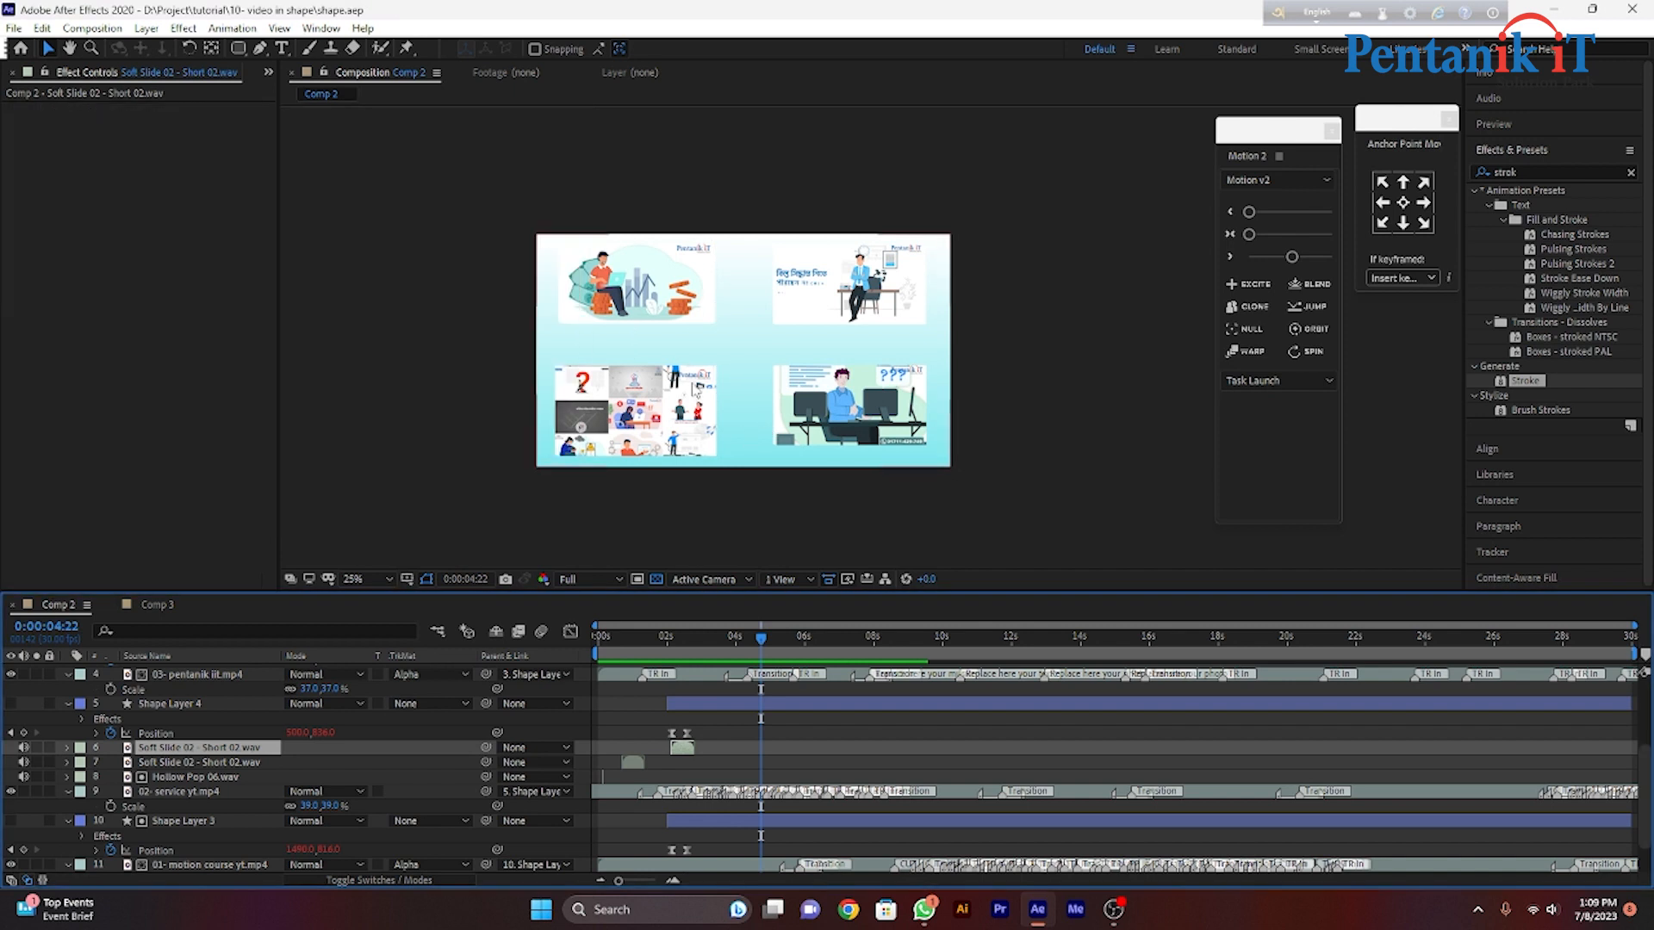
Return to 0:00:00:00 and play back the split animation with the four matted videos.
left_click_drag(762, 639, 1638, 673)
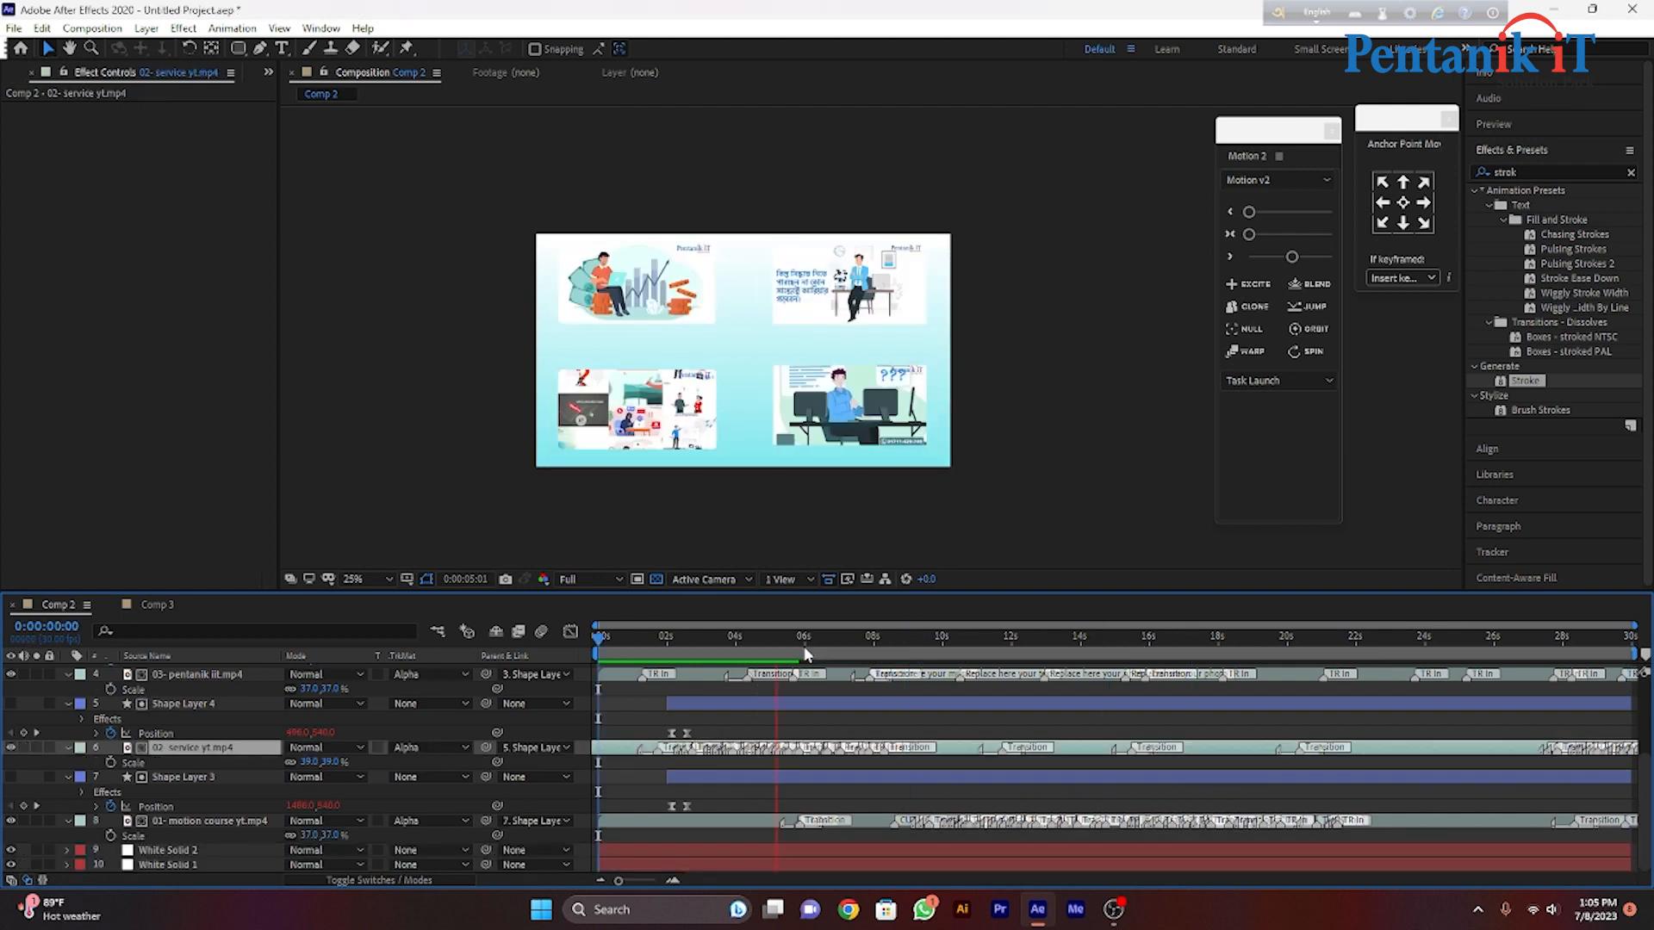
left_click(772, 642)
left_click(596, 644)
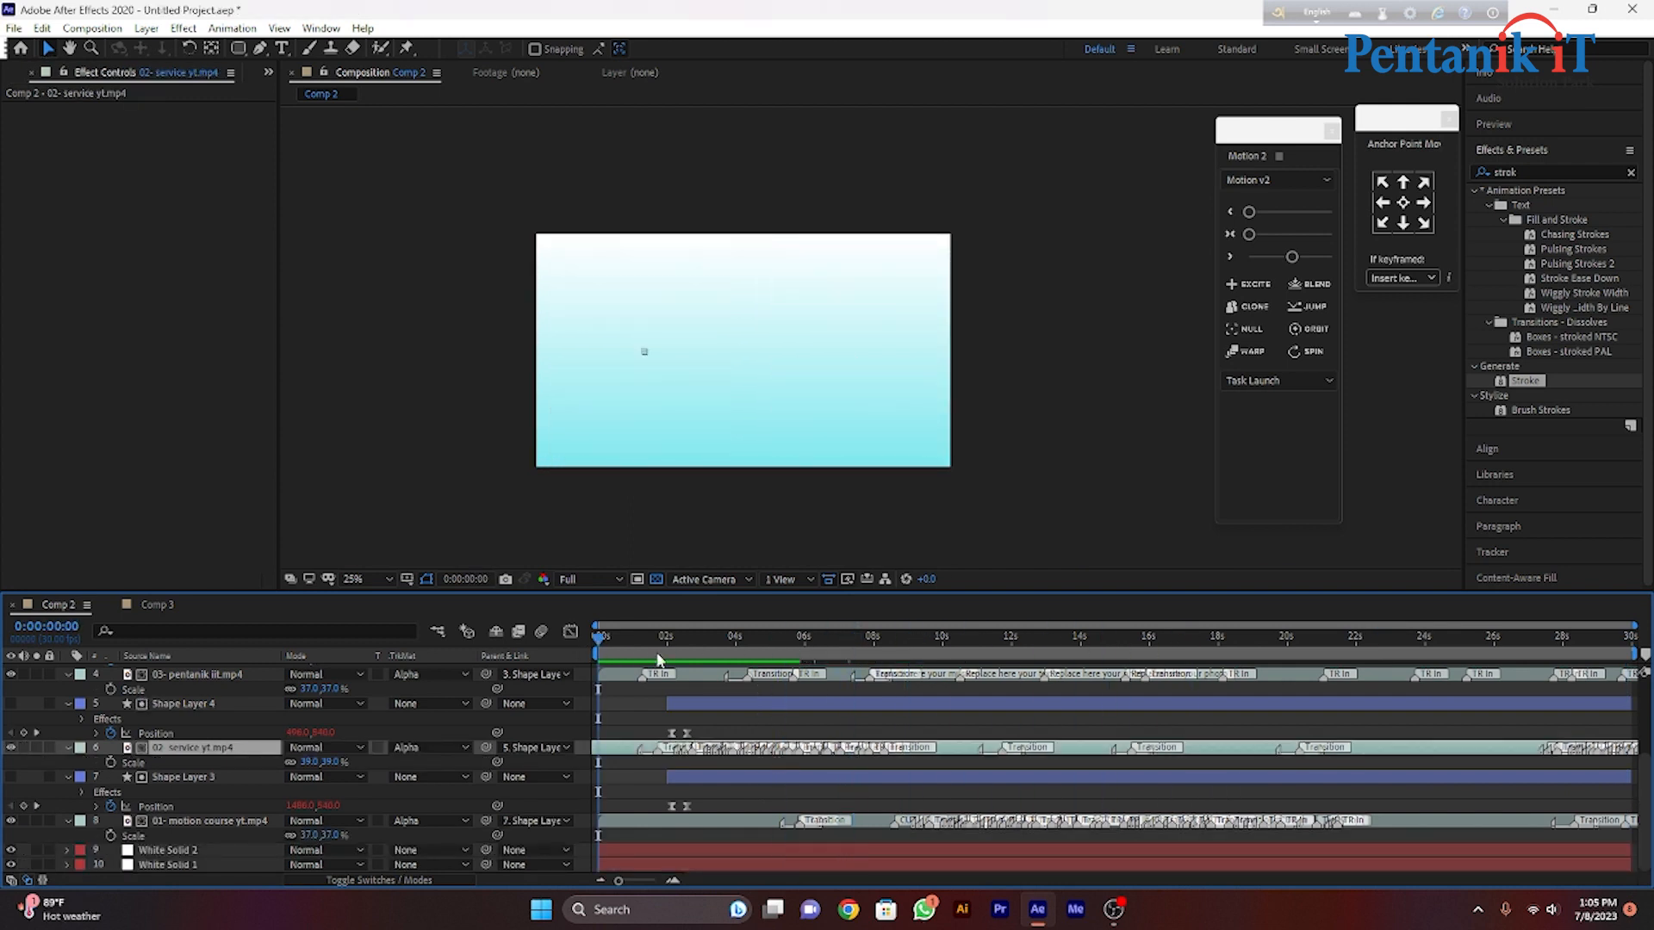
key("space")
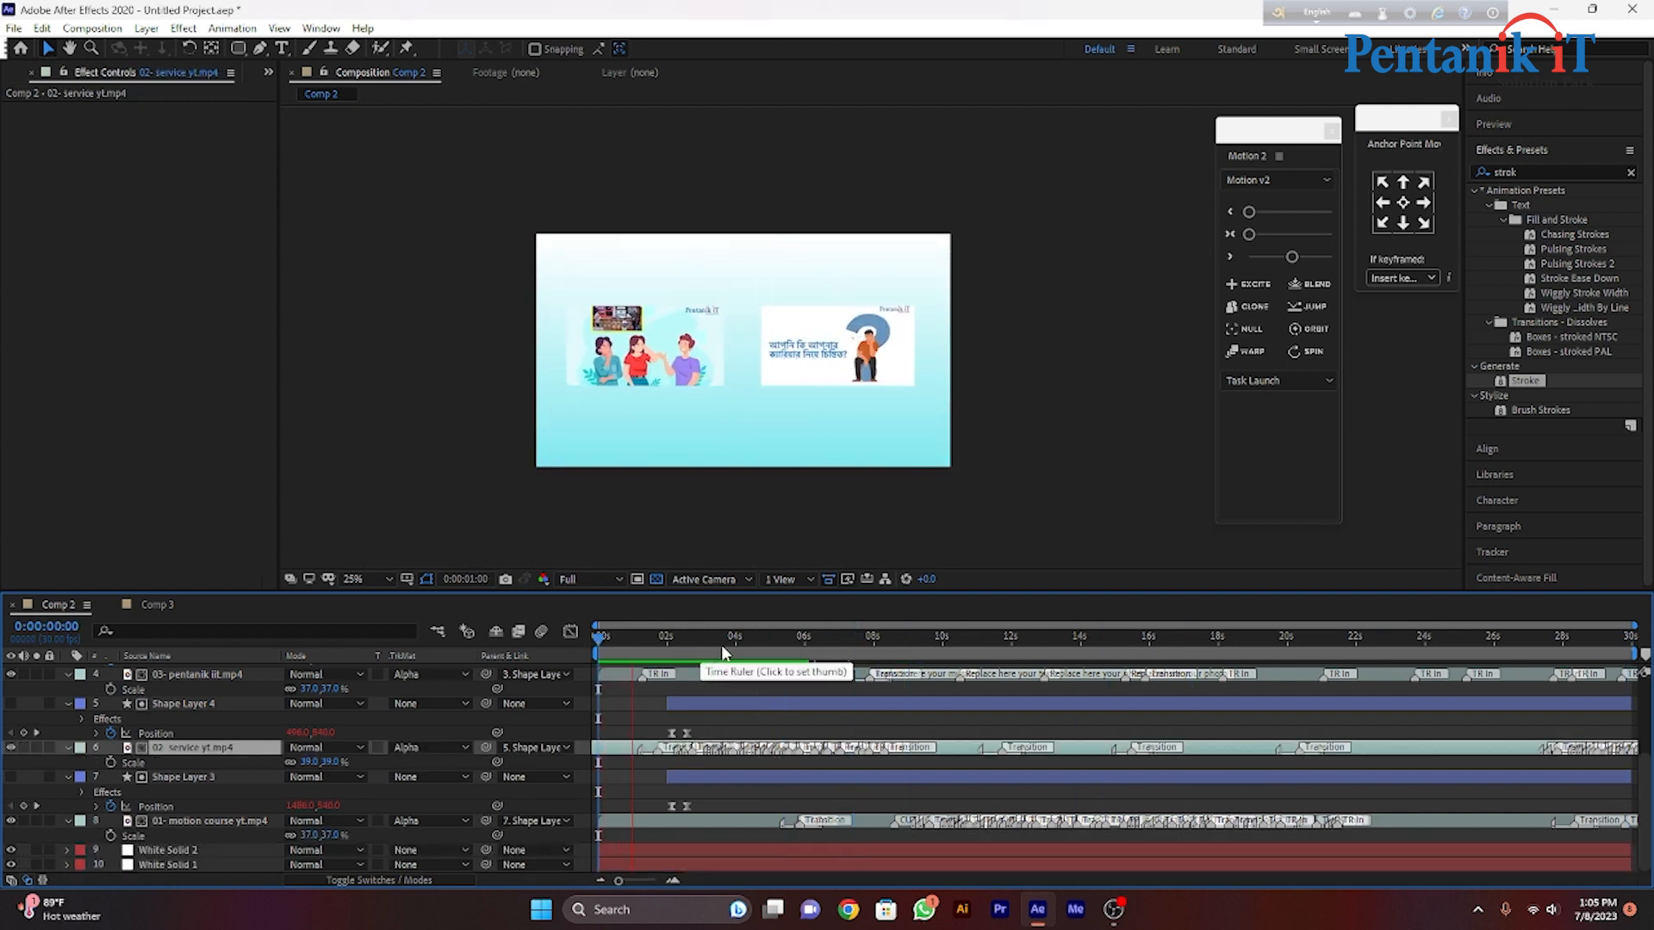